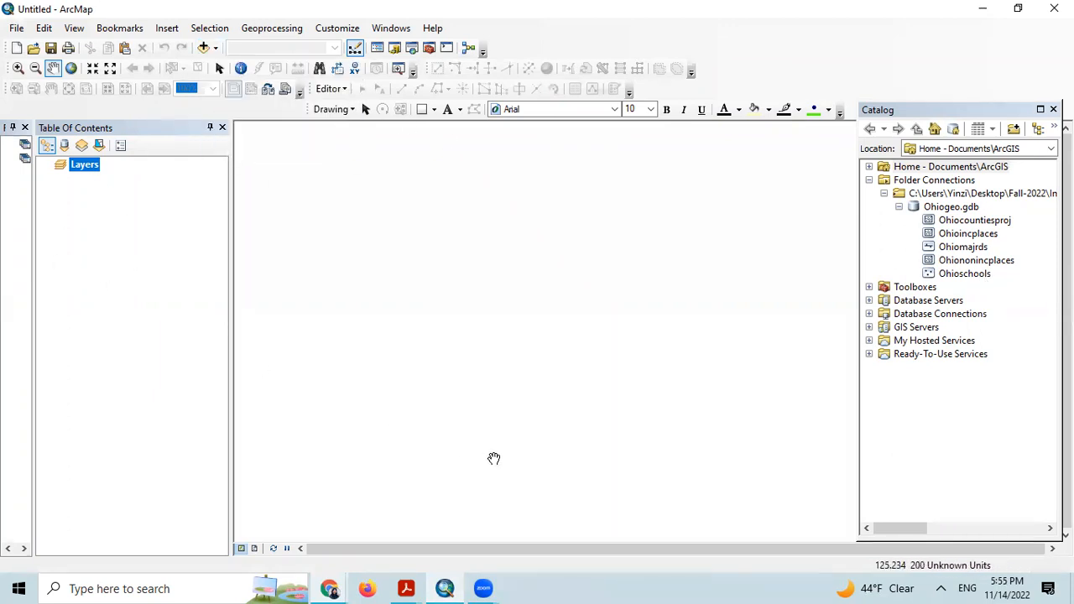
Add Ohiocountiesproj, Ohioincplaces, Ohiomajrds, Ohiononincplaces and Ohioschools from Ohiogeo.gdb to the map.
click(202, 48)
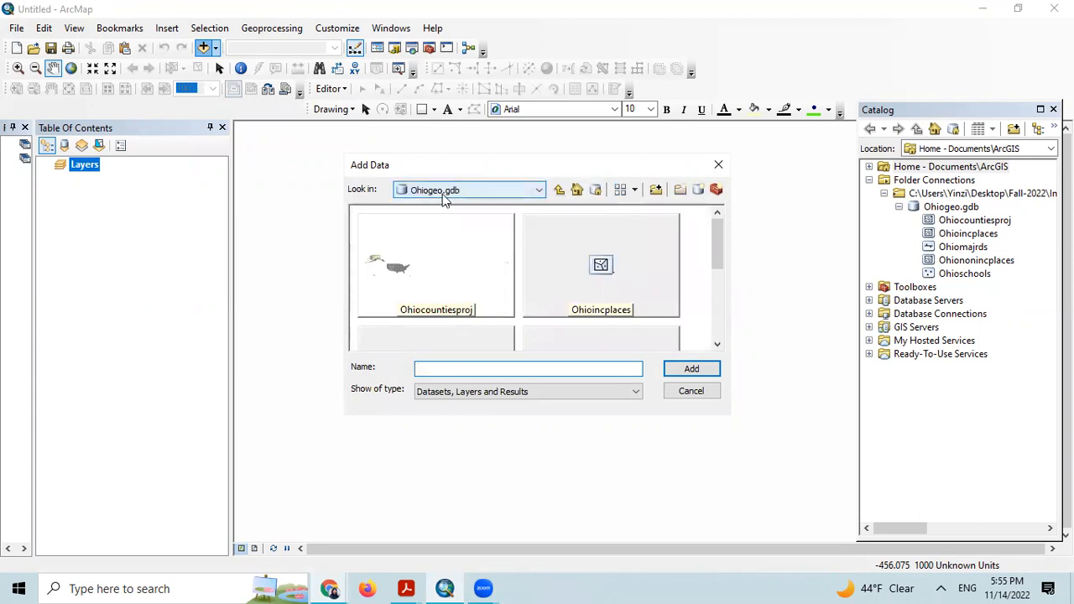
click(447, 279)
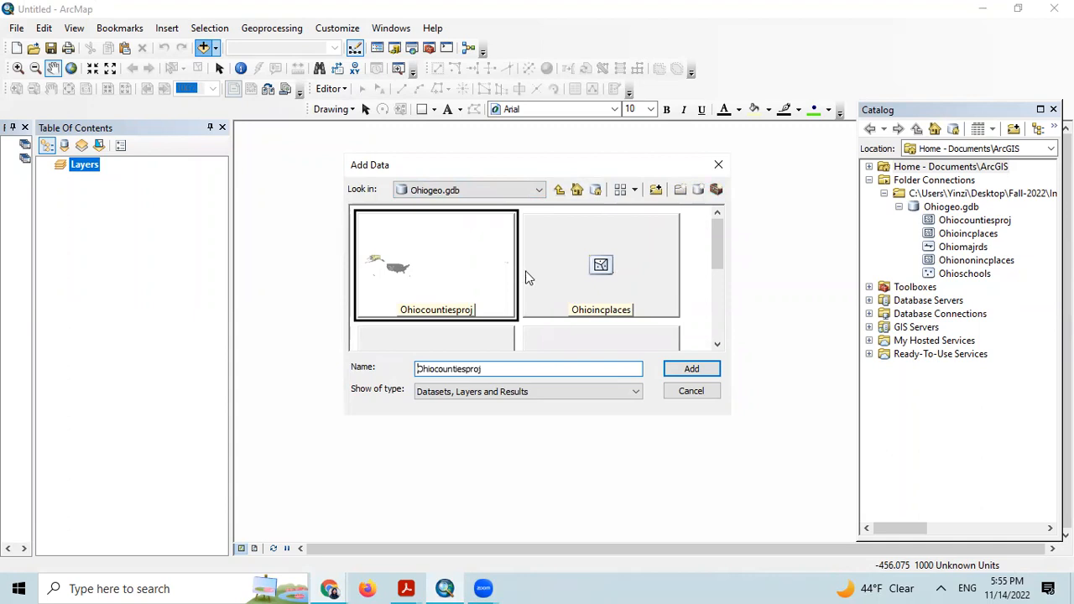
ctrl+click(667, 257)
drag(720, 249, 719, 295)
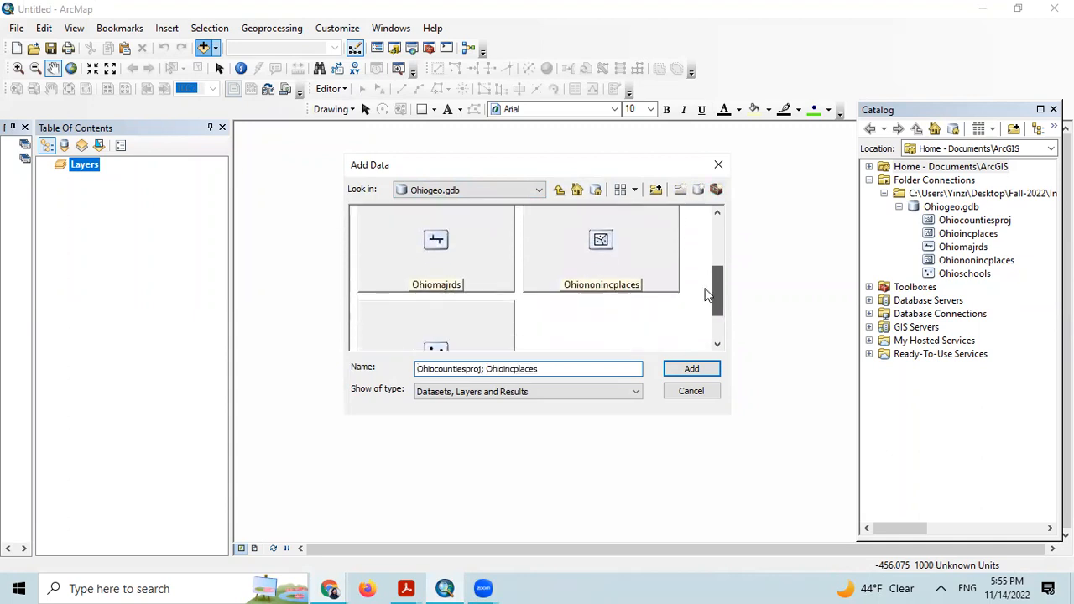
ctrl+click(453, 266)
ctrl+click(576, 290)
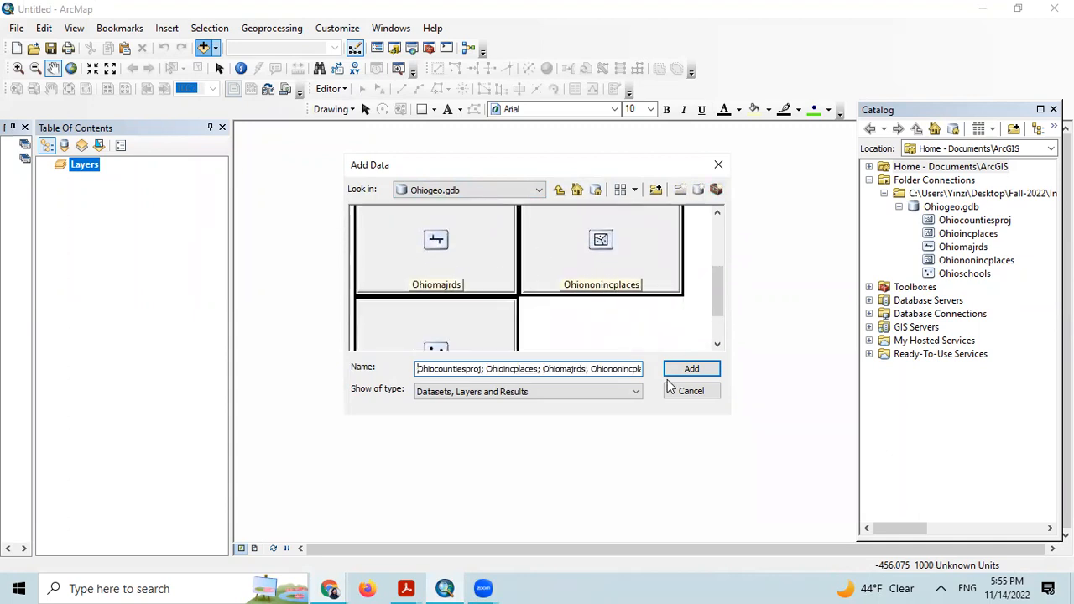
click(687, 371)
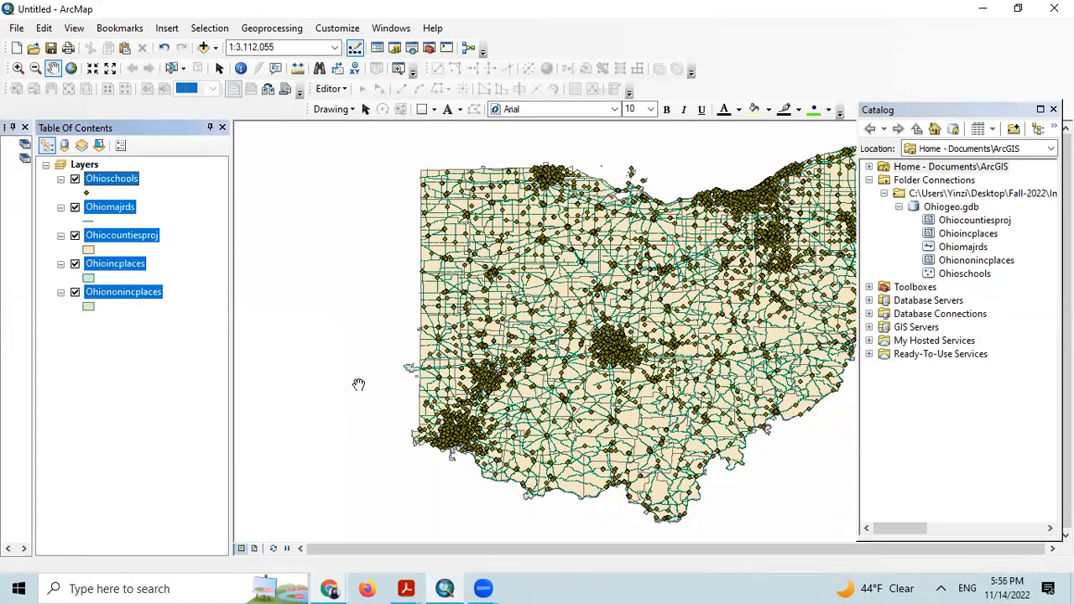
Hide the Ohioschools, Ohiomajrds, Ohioincplaces and Ohiononincplaces layers, leaving only Ohiocountiesproj displayed, and clear the layer selection.
click(74, 179)
click(75, 207)
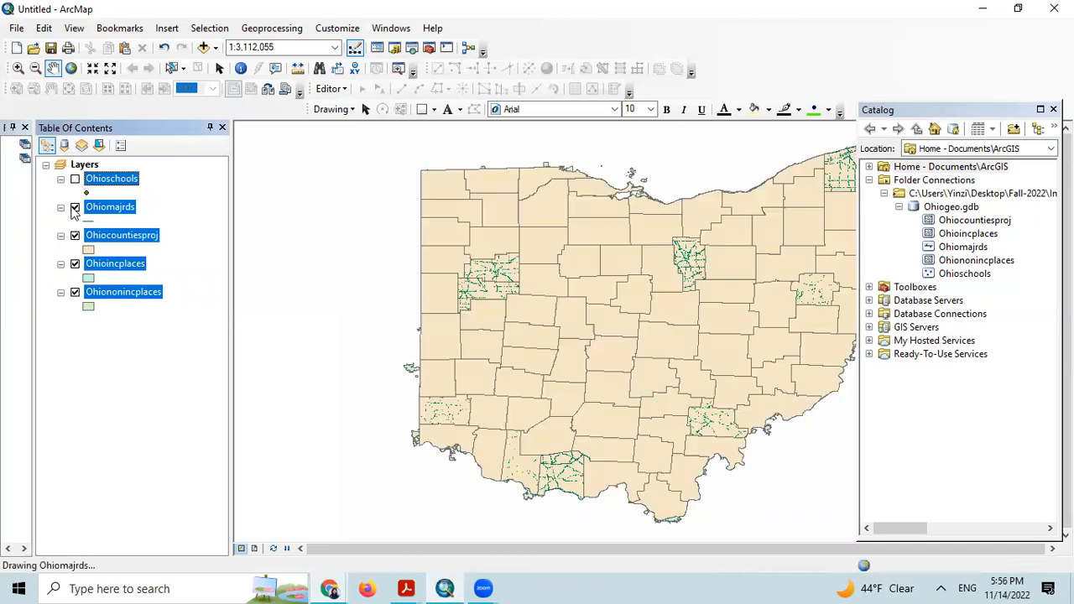
click(75, 263)
click(61, 292)
click(75, 292)
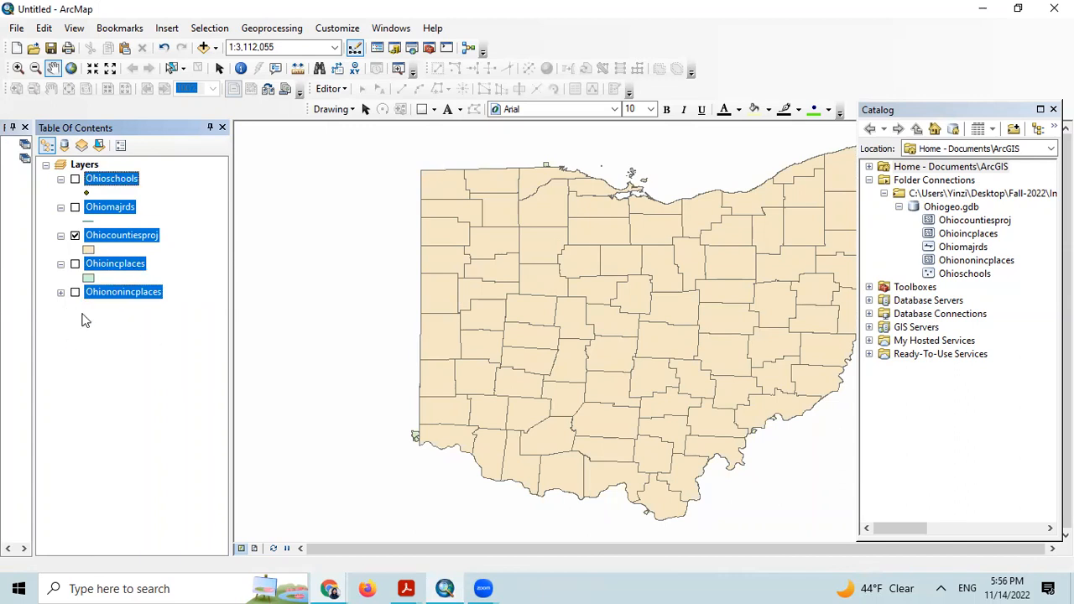
click(117, 397)
drag(532, 313, 438, 335)
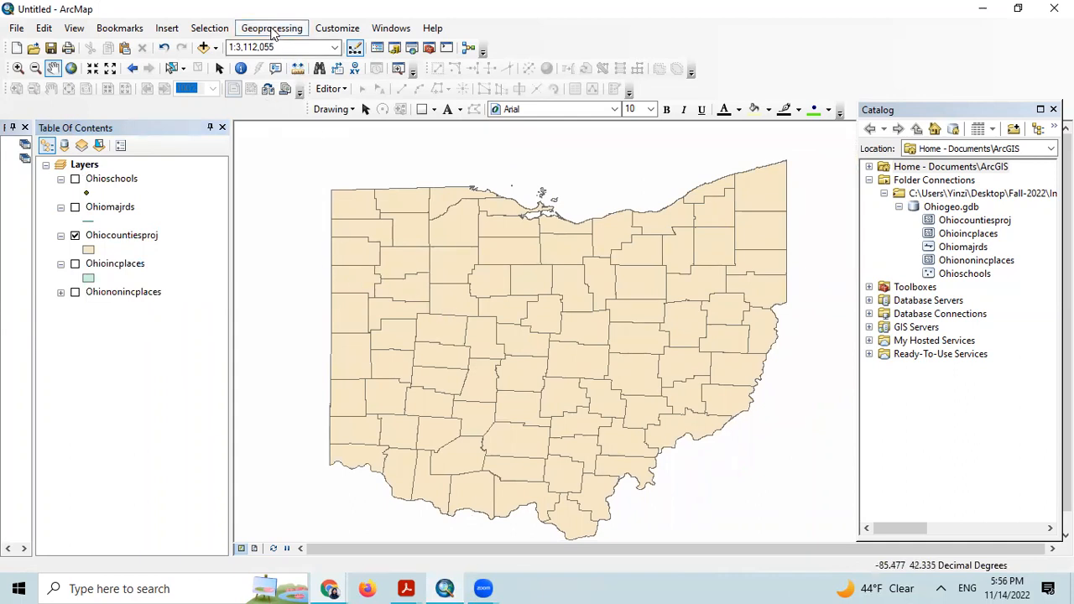
Set both the current and scratch workspaces in the geoprocessing environments to the connected Lab 7 shellito_arcgis2e_datasets_chapter09 folder.
click(273, 32)
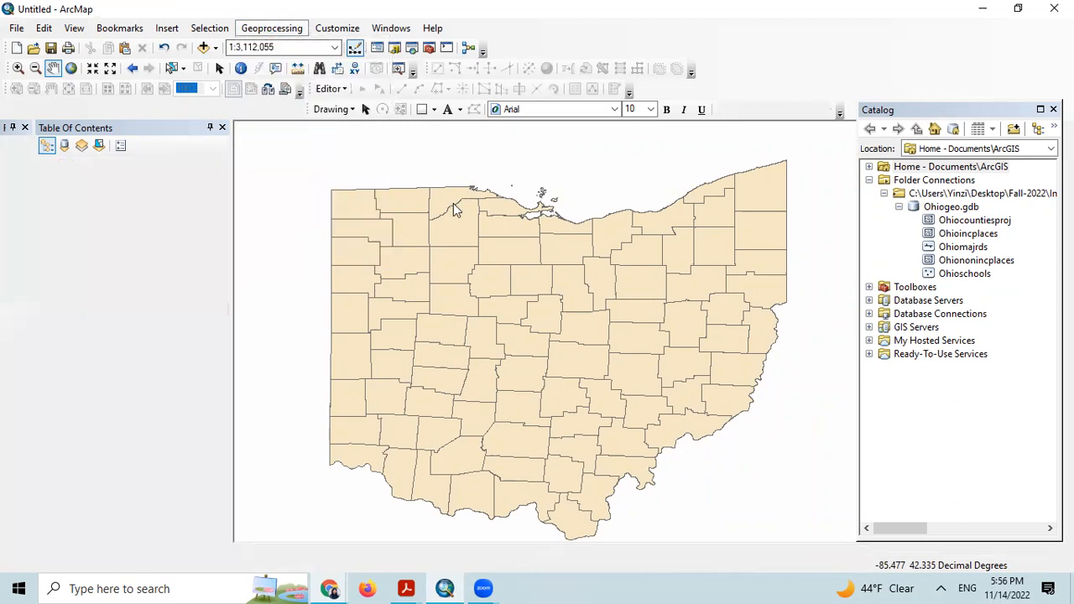
click(271, 28)
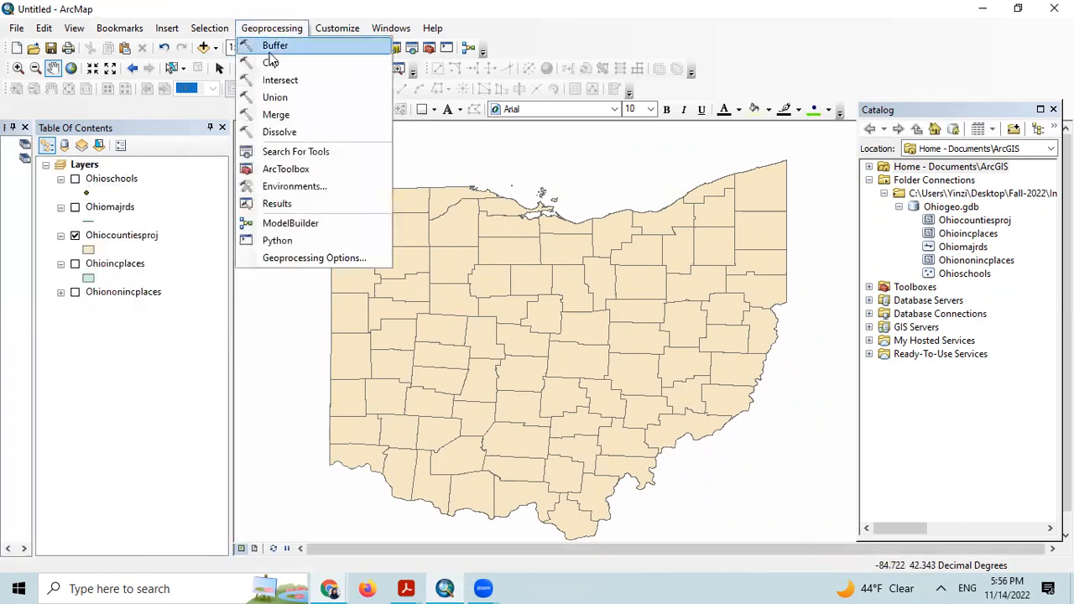
click(294, 186)
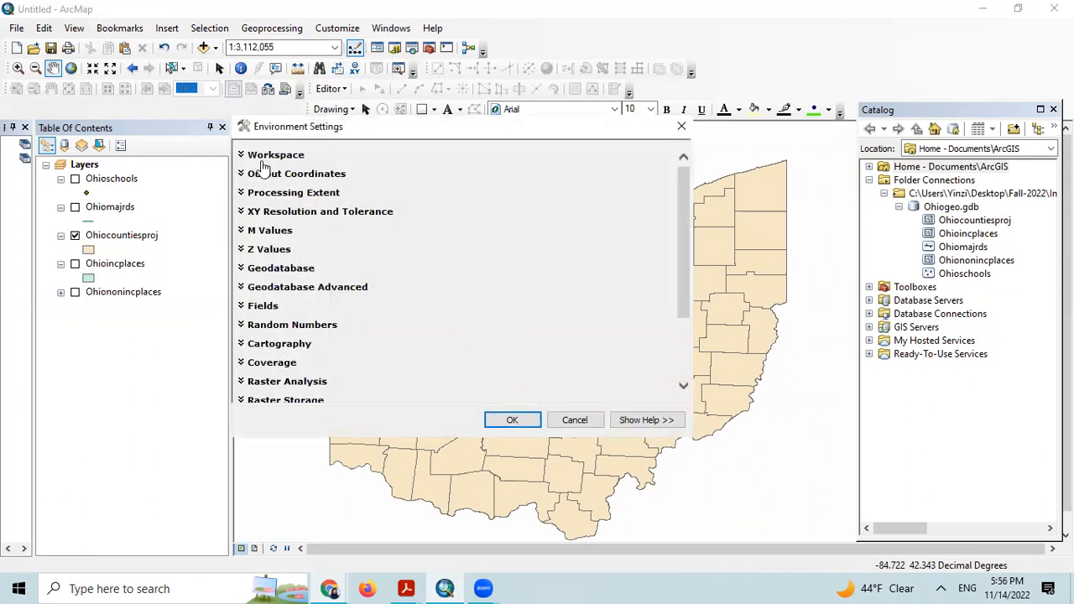
click(245, 161)
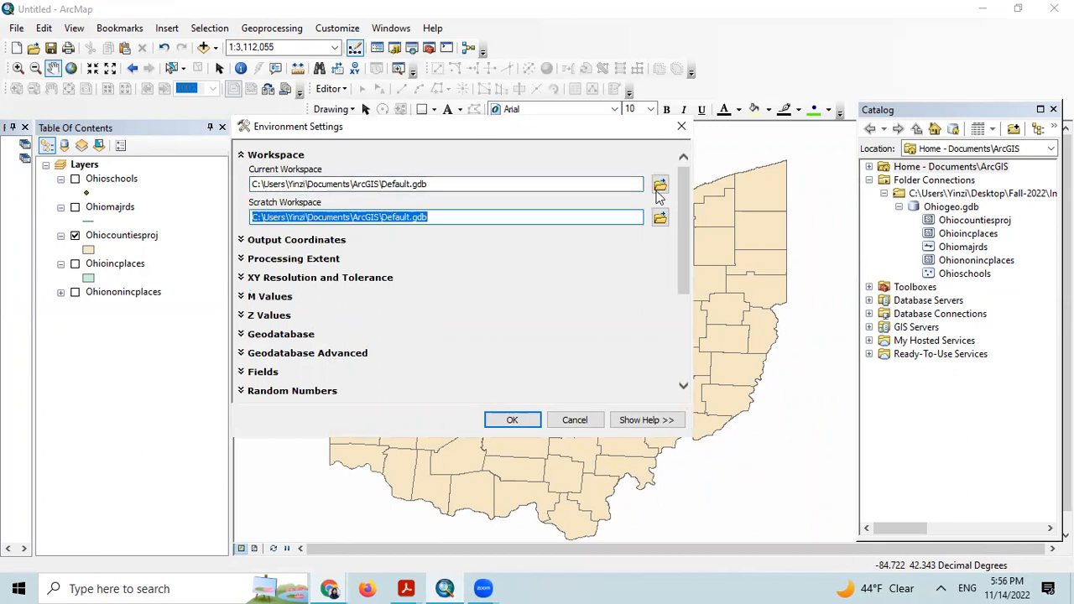
click(661, 185)
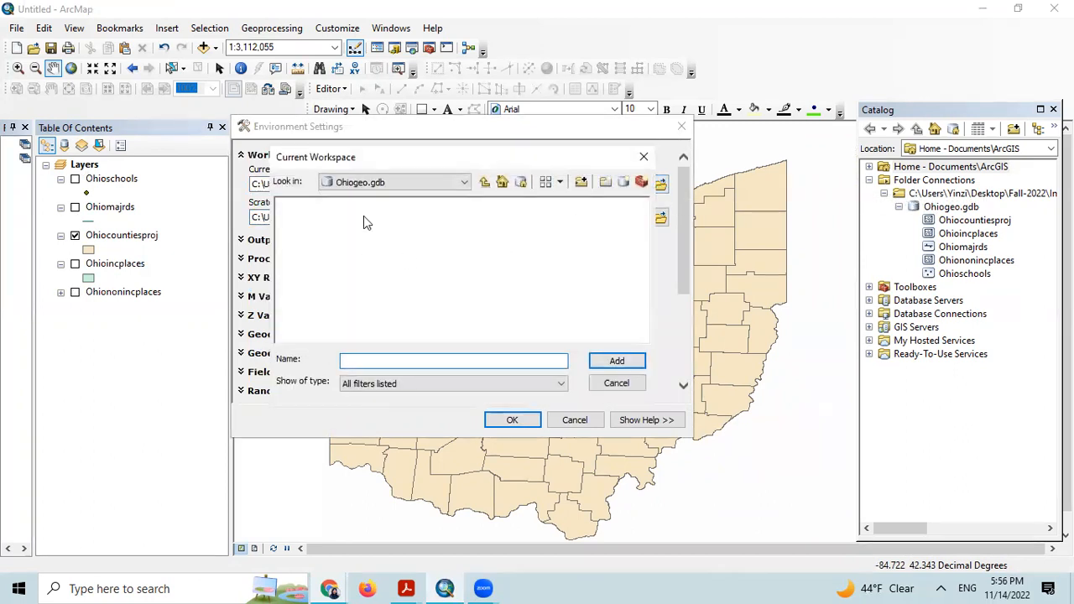
click(395, 181)
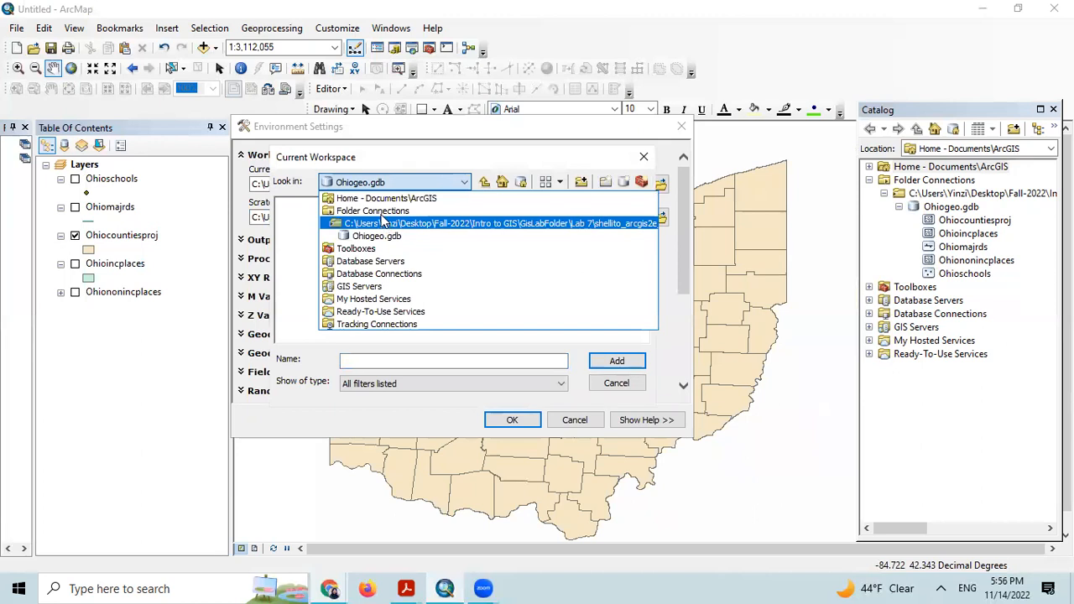
click(378, 211)
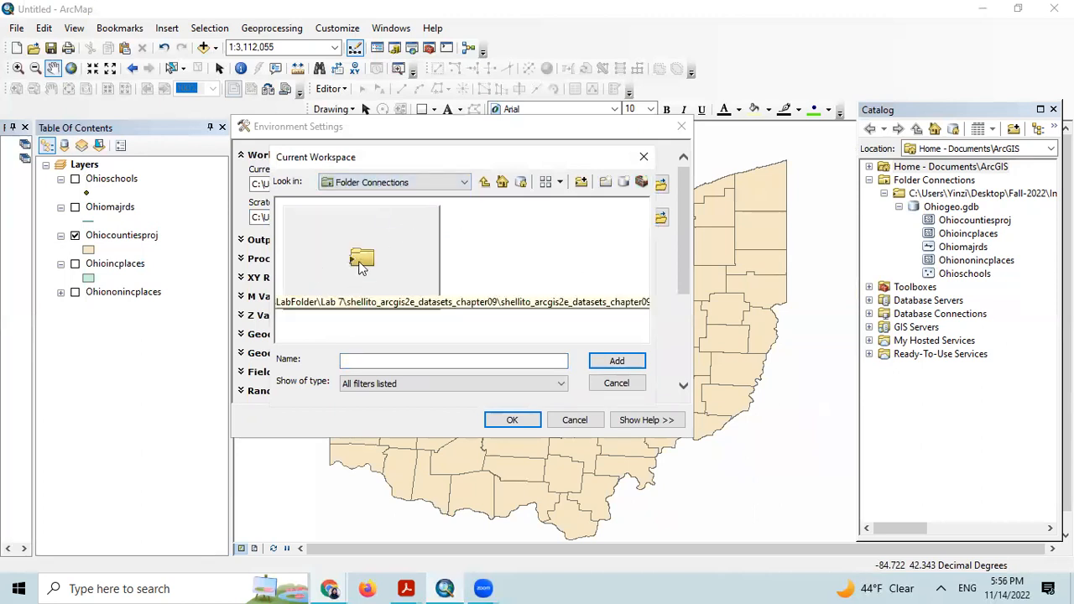
click(396, 266)
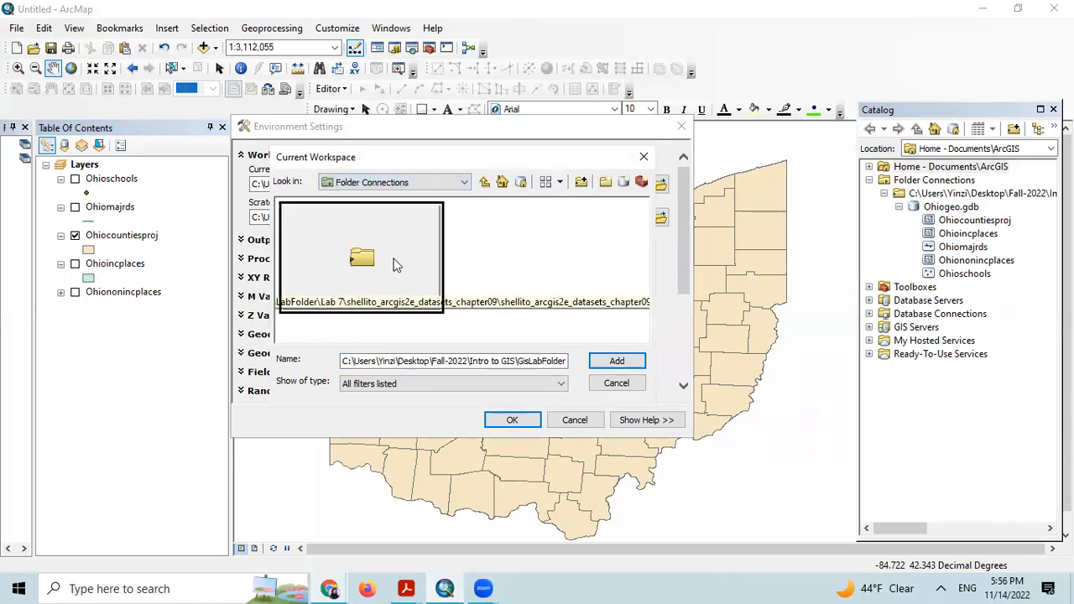
click(630, 363)
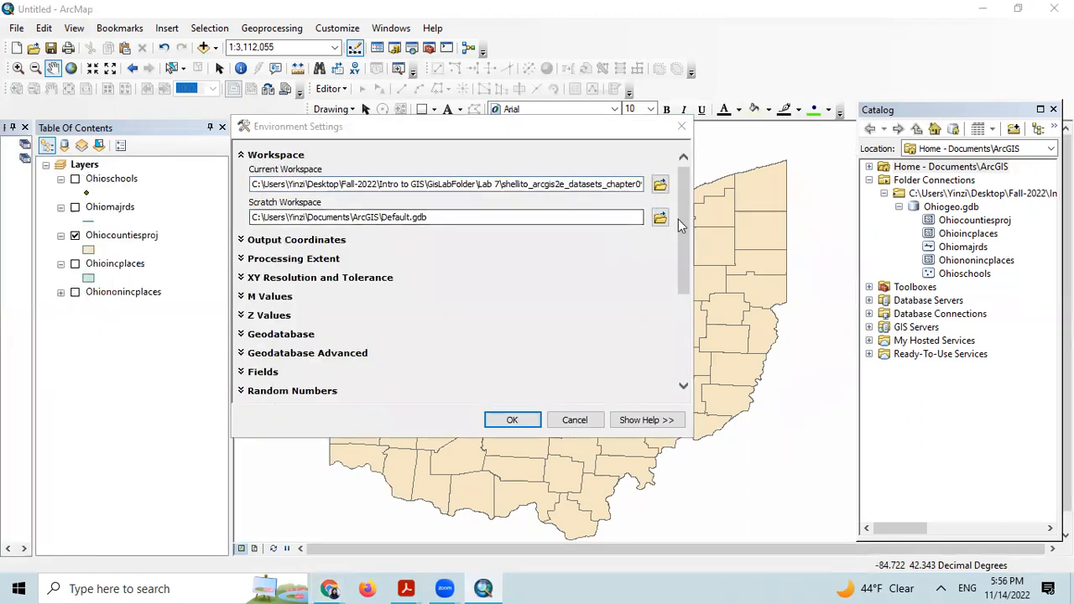
click(661, 217)
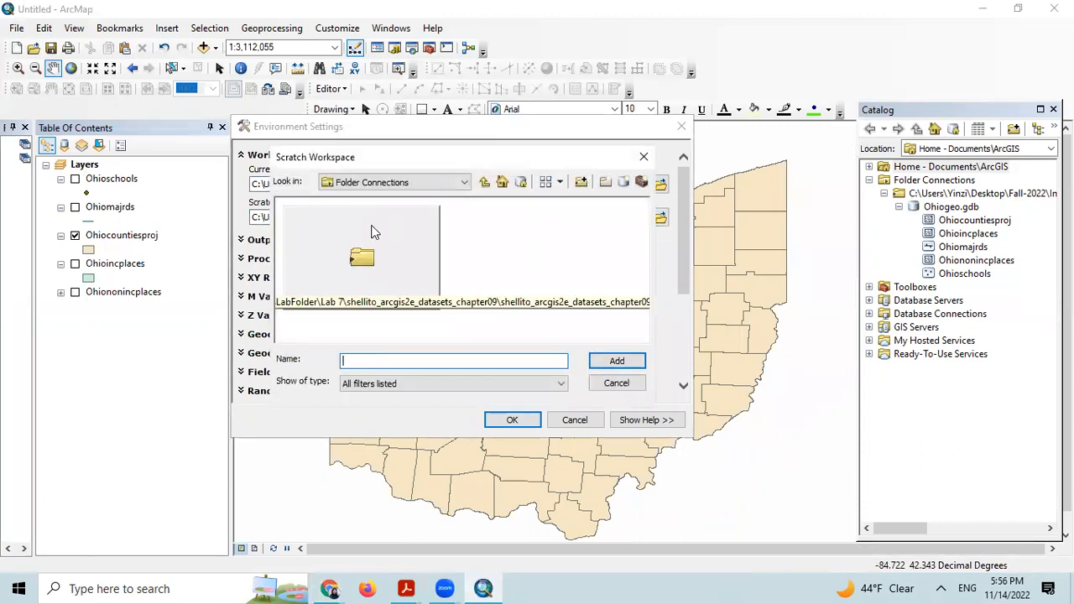
click(618, 361)
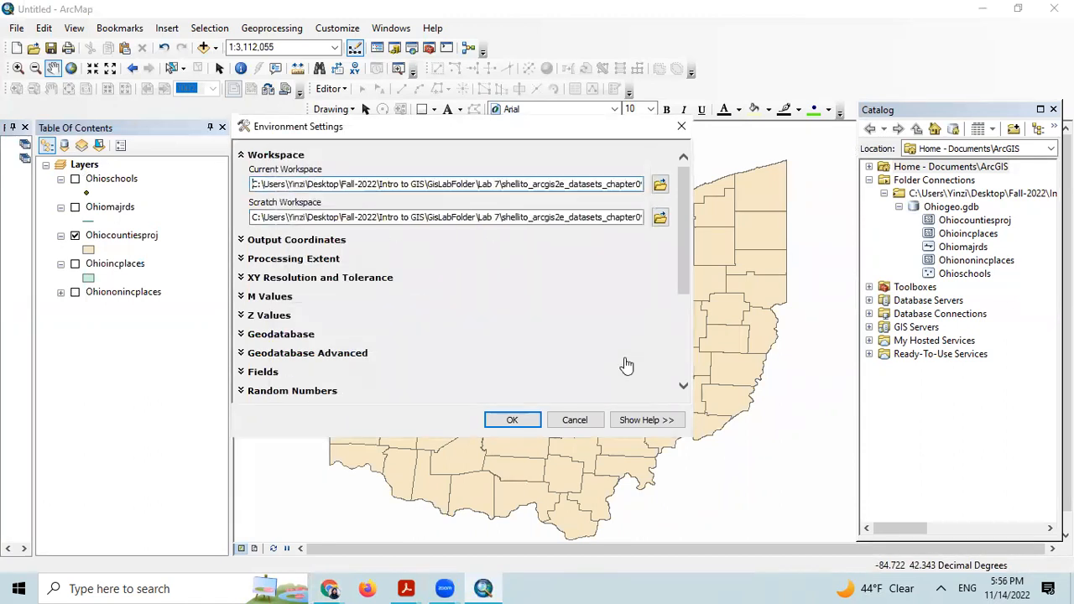
Set the output coordinate system in the environment settings to Same as Layer "Ohiocountiesproj".
click(241, 240)
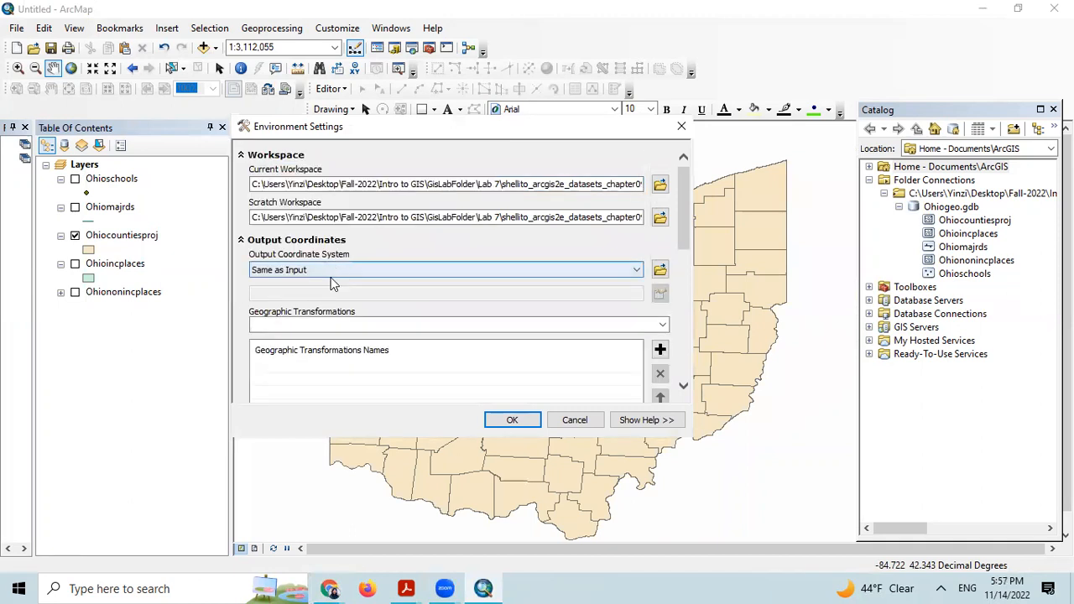
click(334, 270)
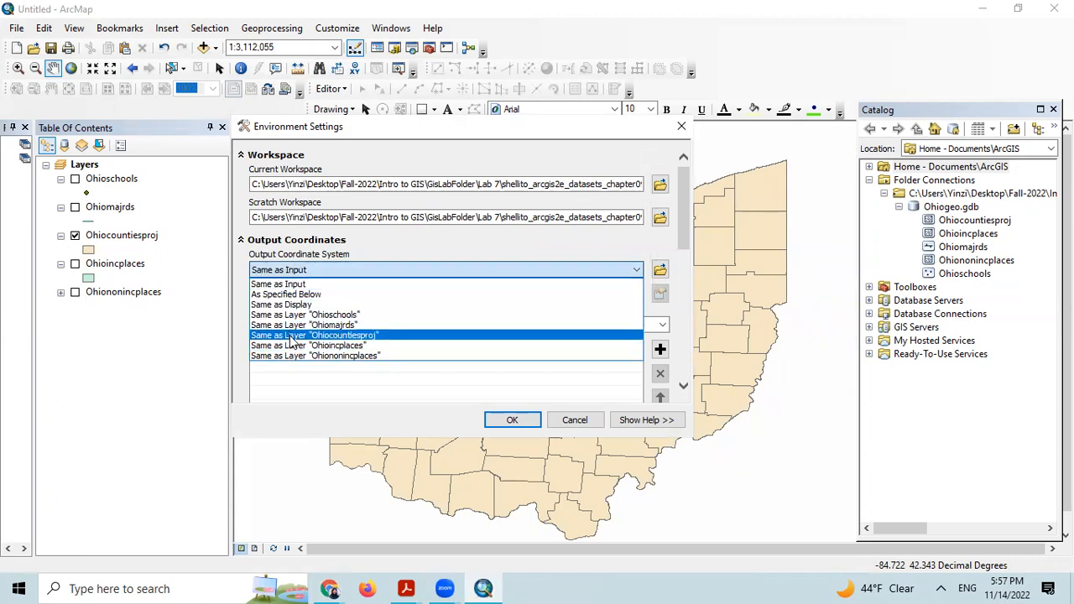
click(291, 336)
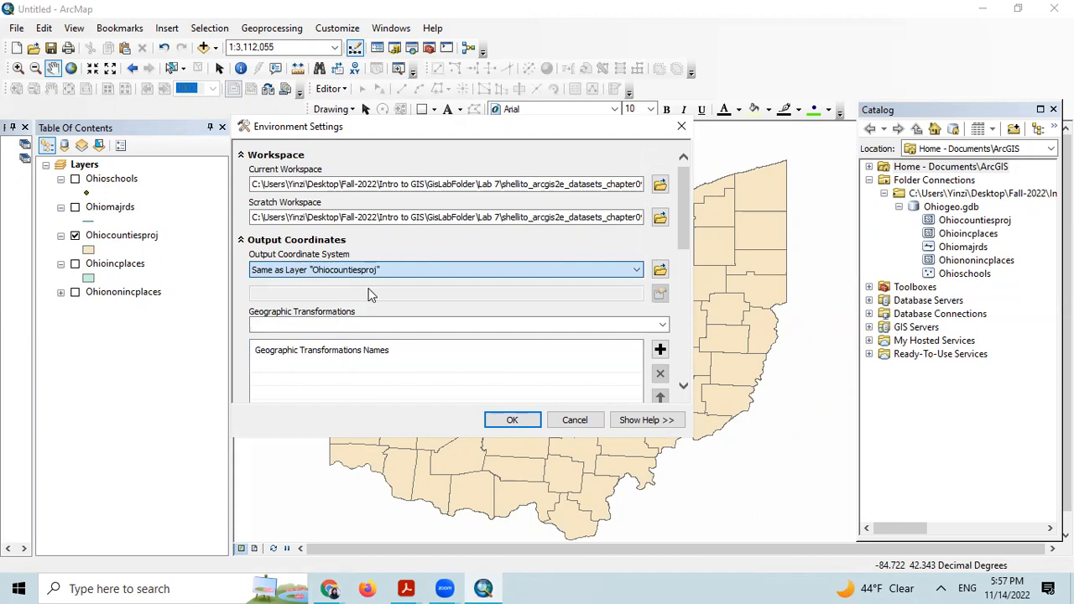
Set the processing extent to Same as layer Ohiocountiesproj and accept the environment settings.
drag(683, 227, 683, 300)
click(241, 279)
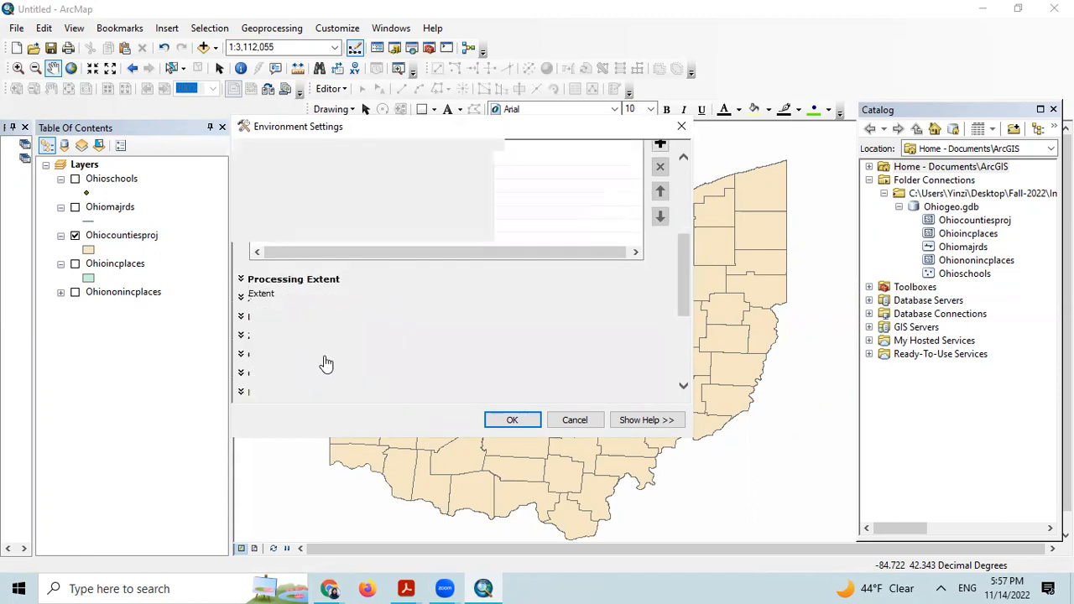
click(304, 313)
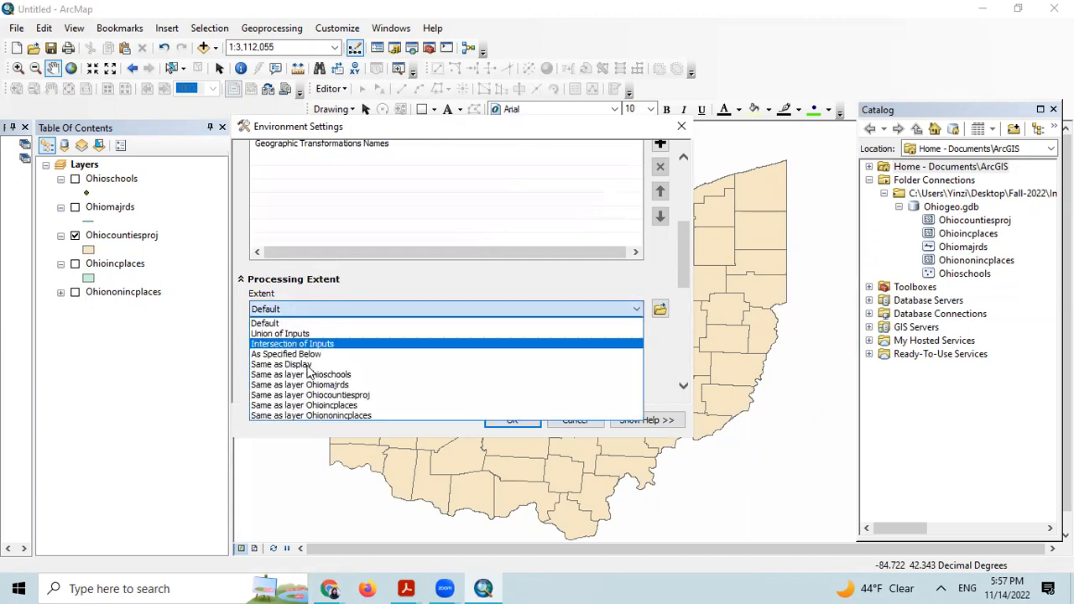
click(322, 396)
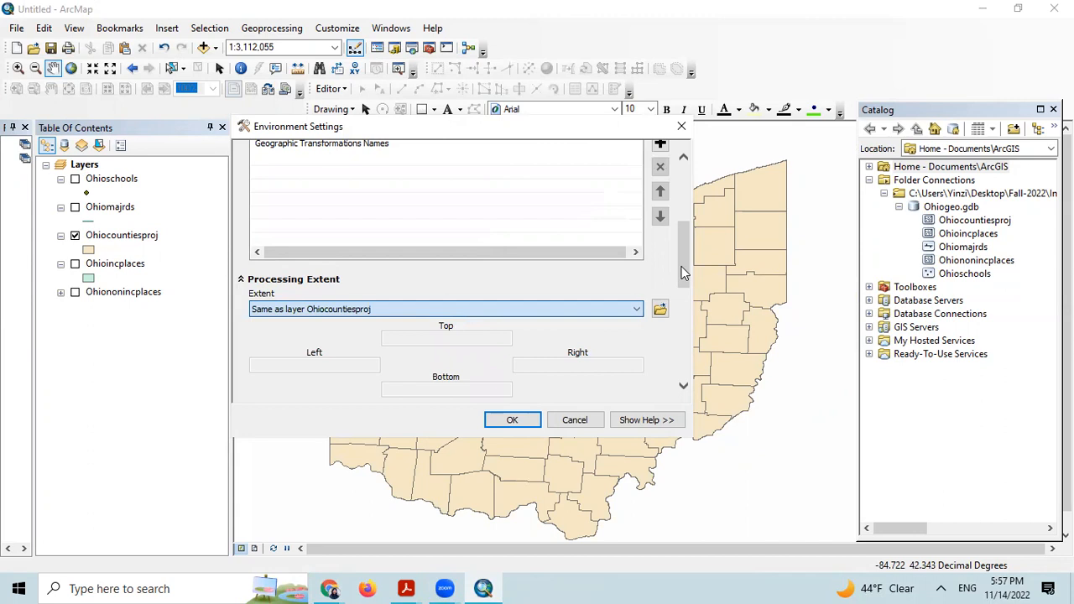
scroll(685, 274, down, 1)
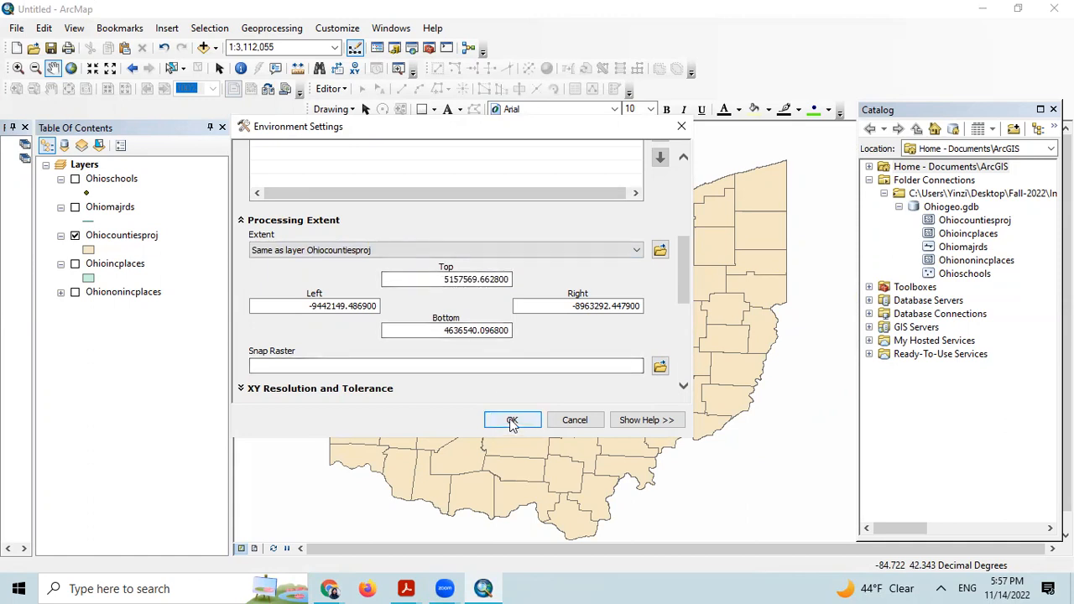
click(512, 420)
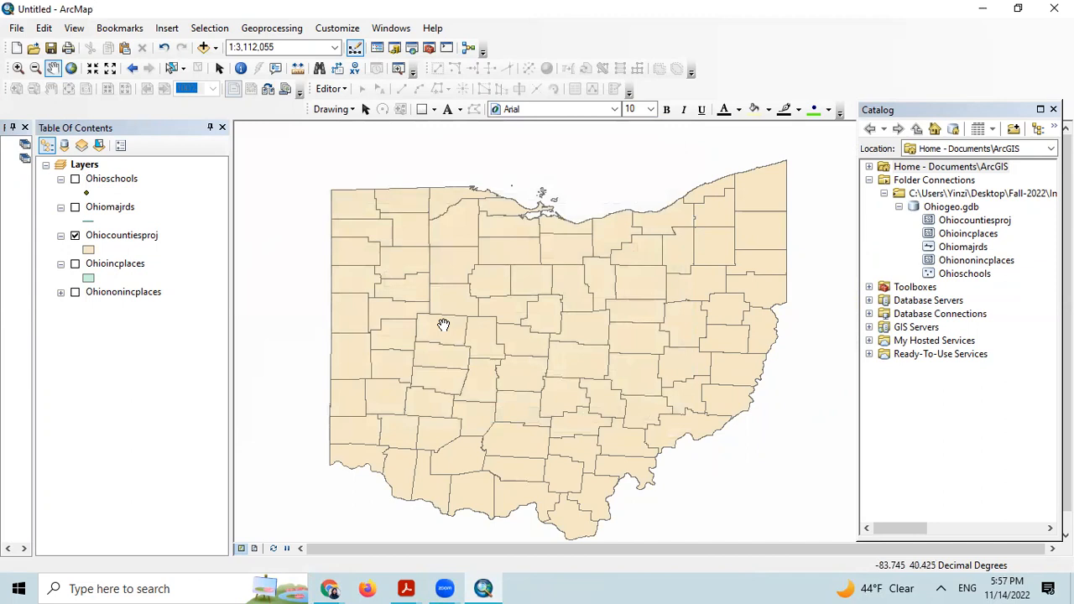
Set the display units to Meters in the data frame properties and apply the change.
right_click(469, 276)
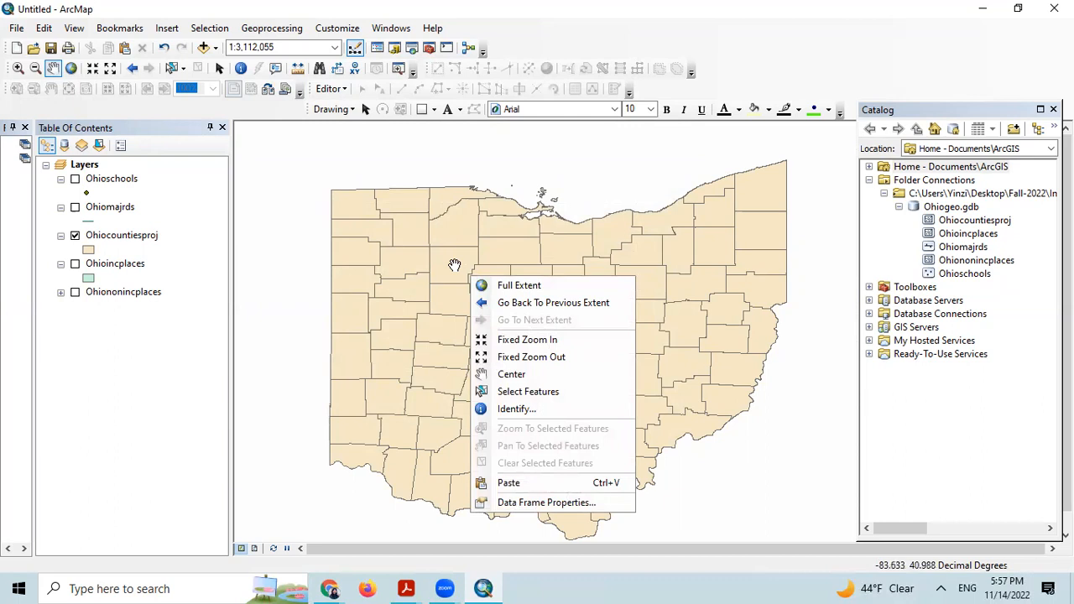
click(532, 504)
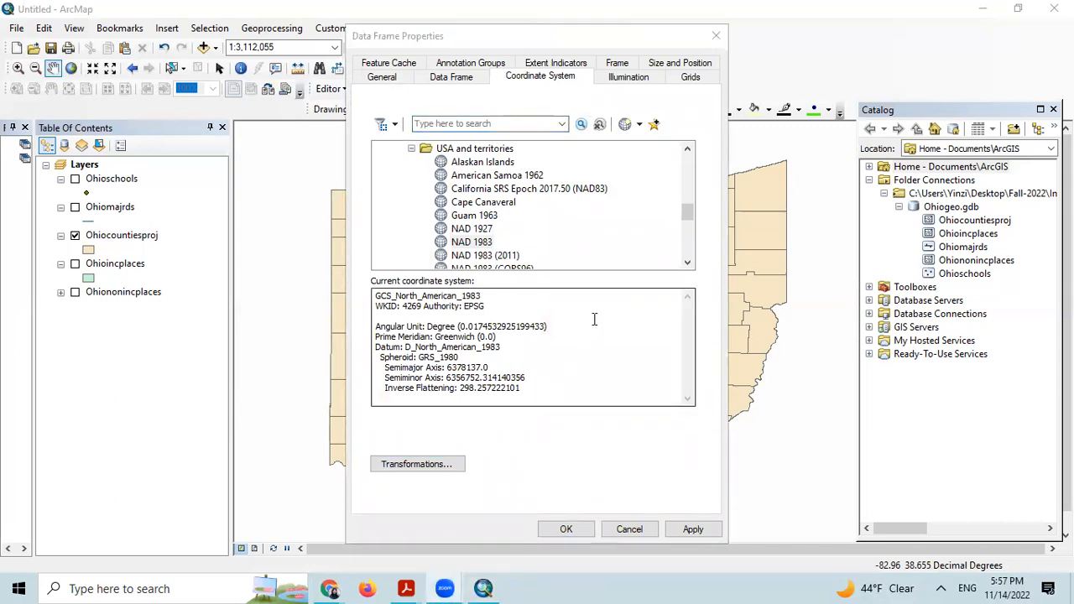
click(382, 78)
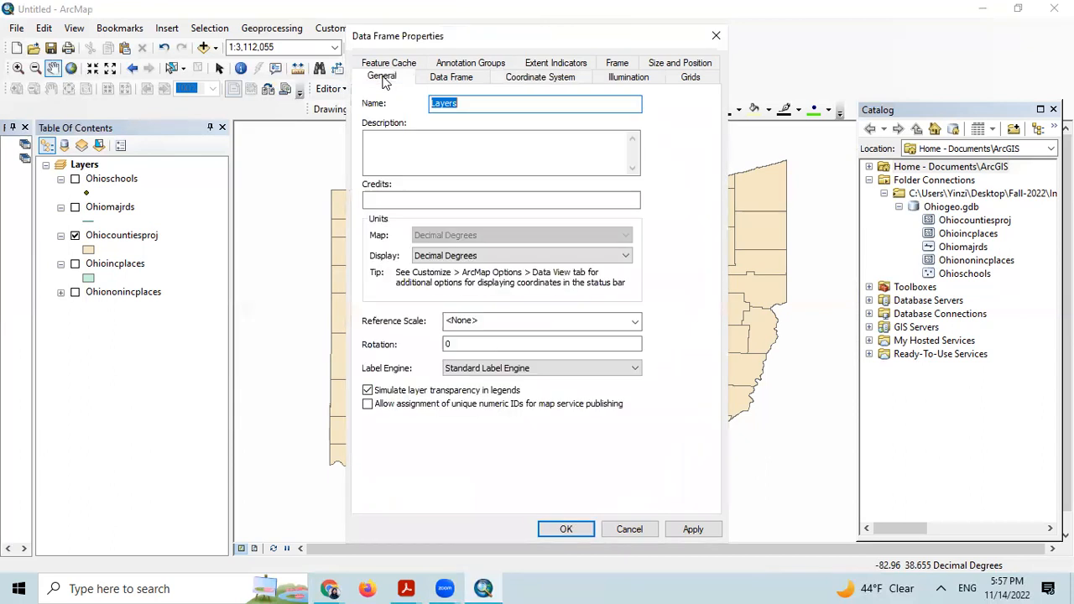
click(505, 255)
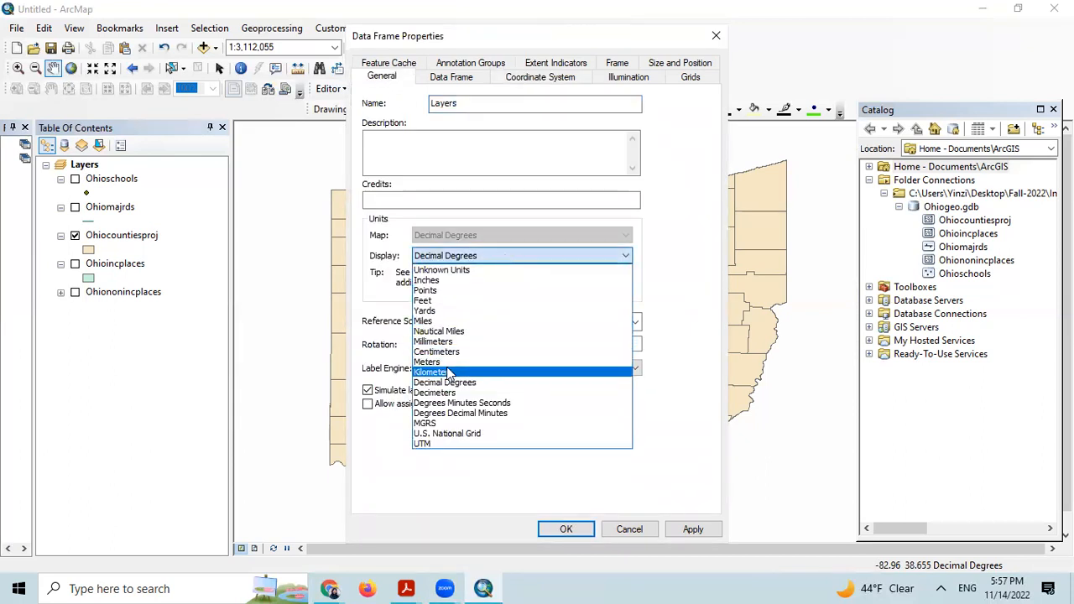
click(428, 362)
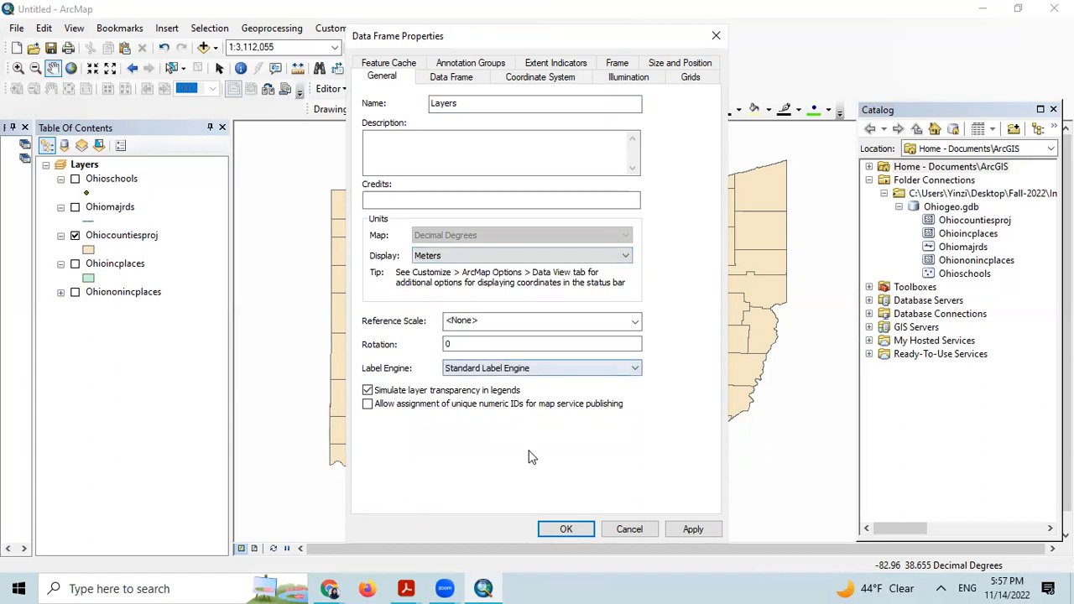
click(697, 530)
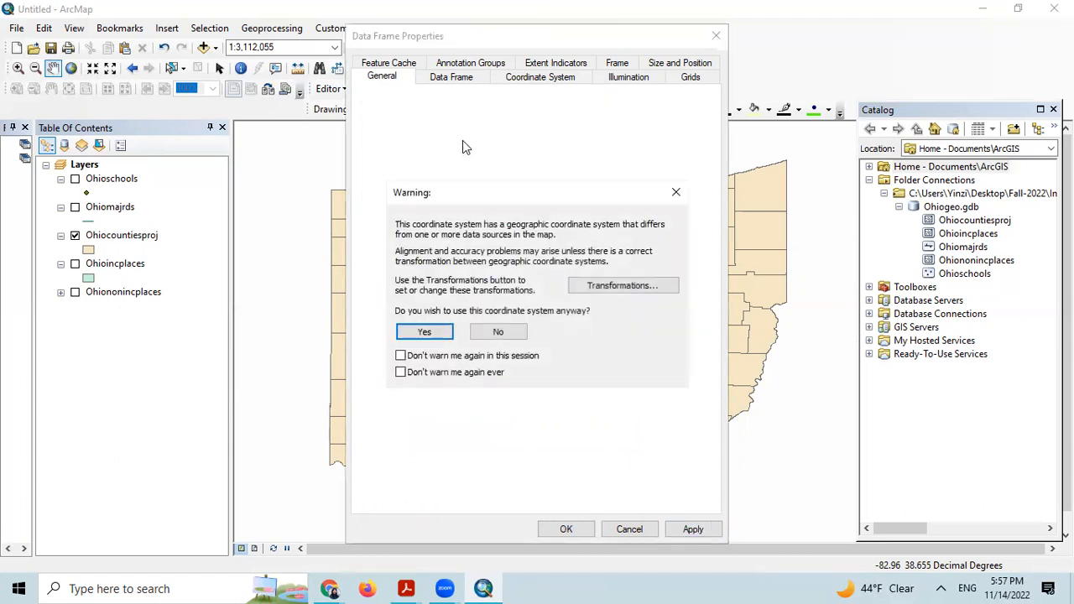
click(676, 193)
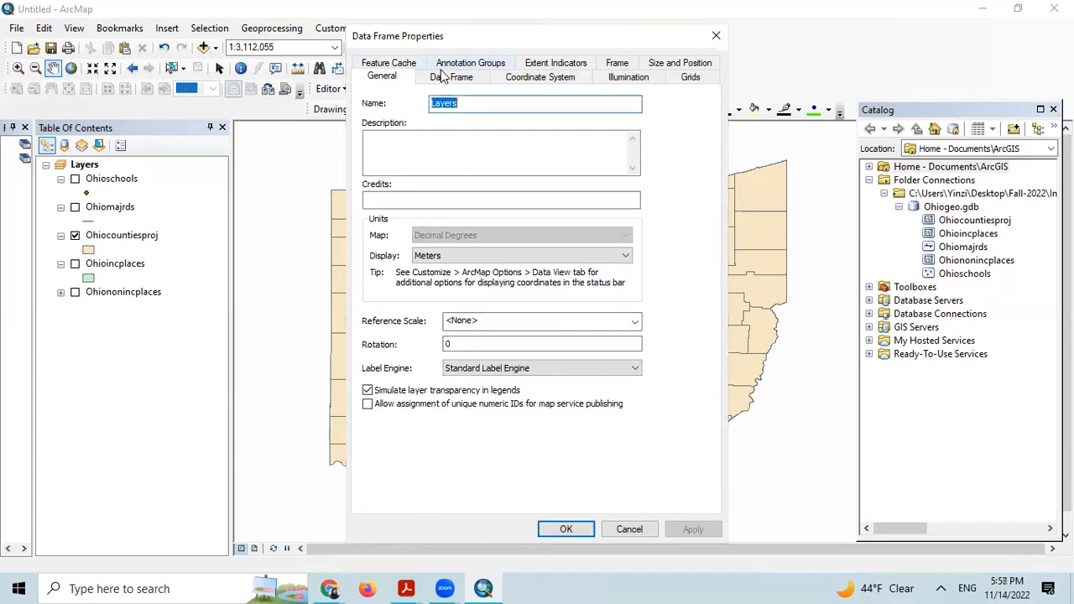
Set the data frame's coordinate system to WGS_1984_Web_Mercator from the layers' coordinate systems and accept the properties.
click(544, 78)
click(411, 134)
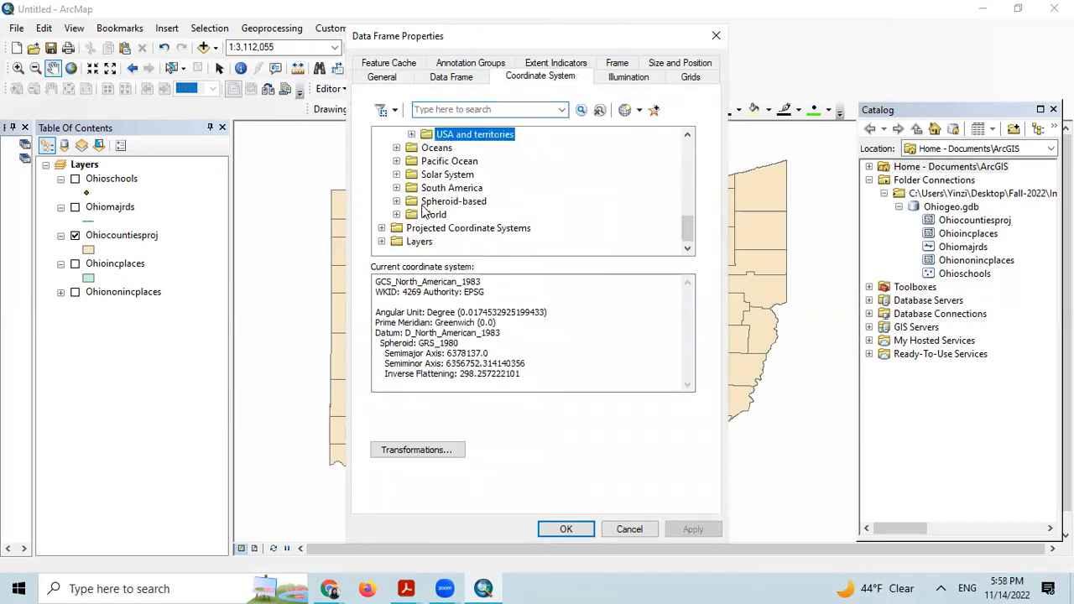
click(382, 241)
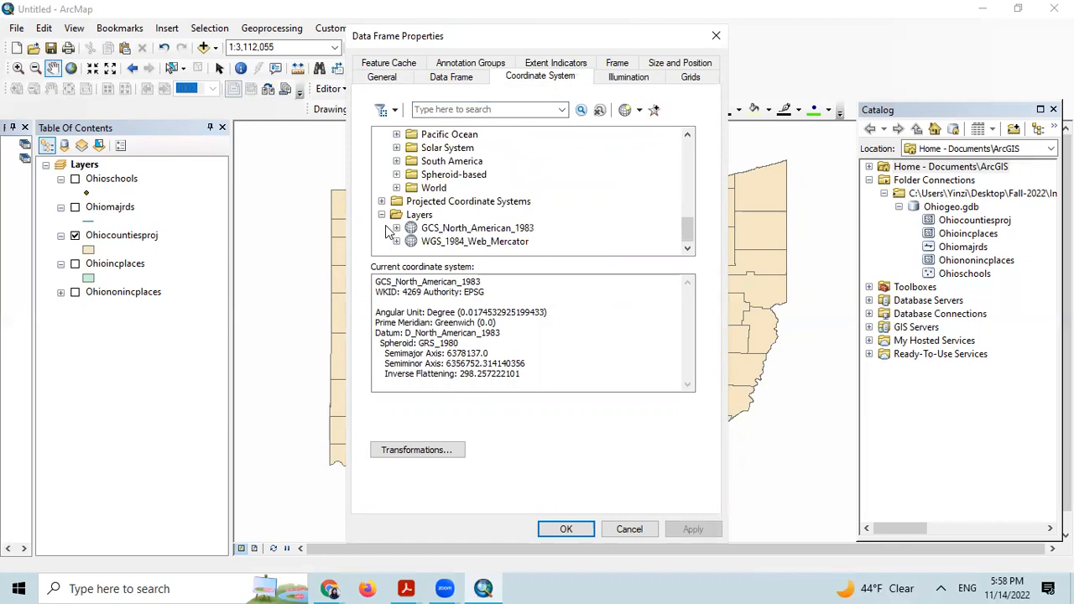
click(448, 244)
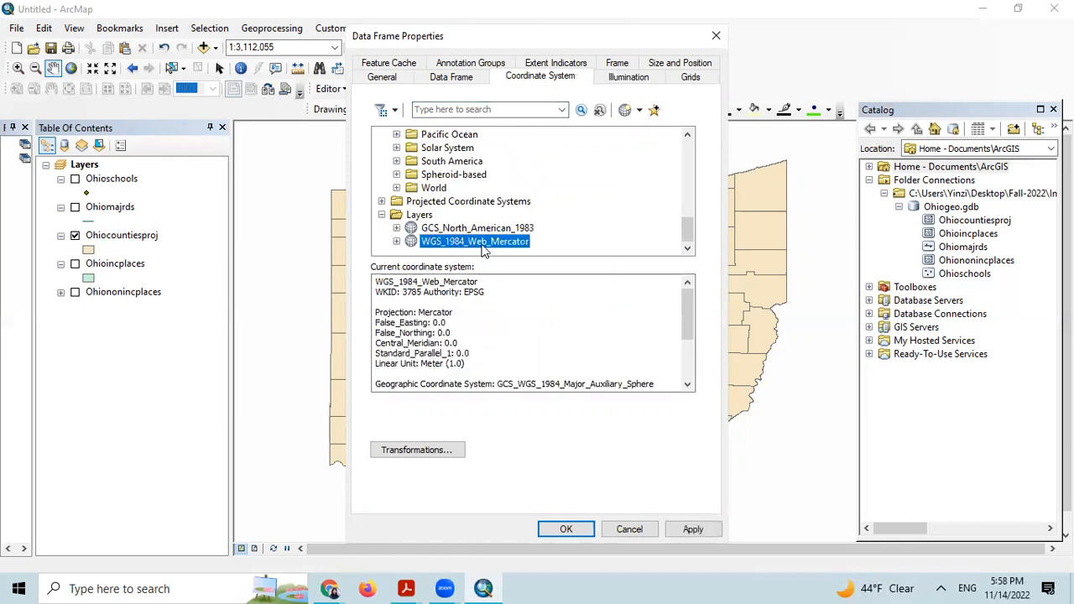
click(693, 531)
click(566, 530)
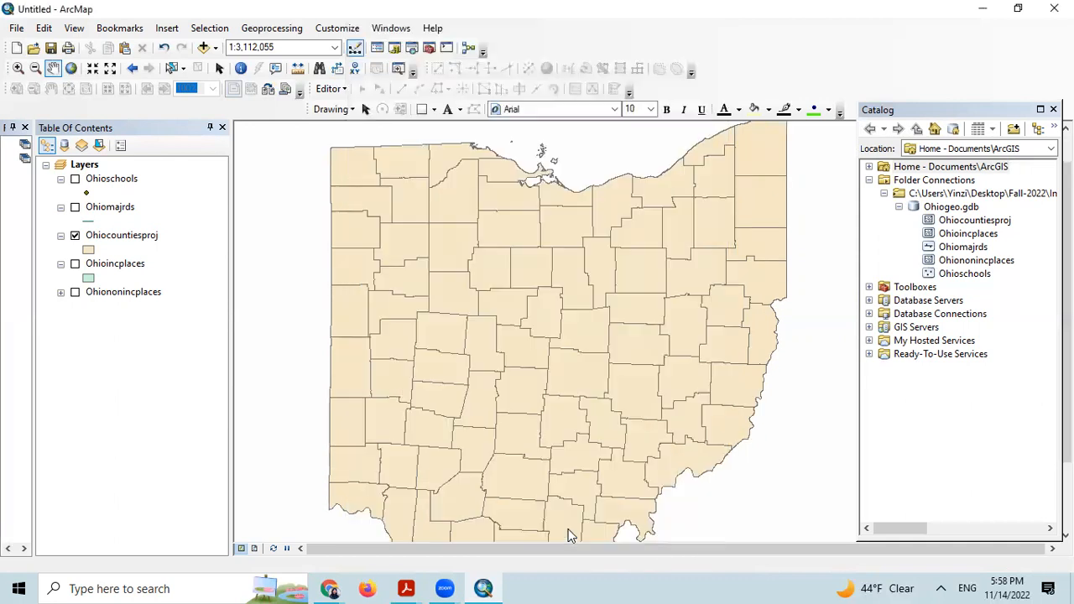
Show the Ohioincplaces and Ohiononincplaces layers and move both above Ohiocountiesproj in the drawing order.
drag(487, 296, 528, 324)
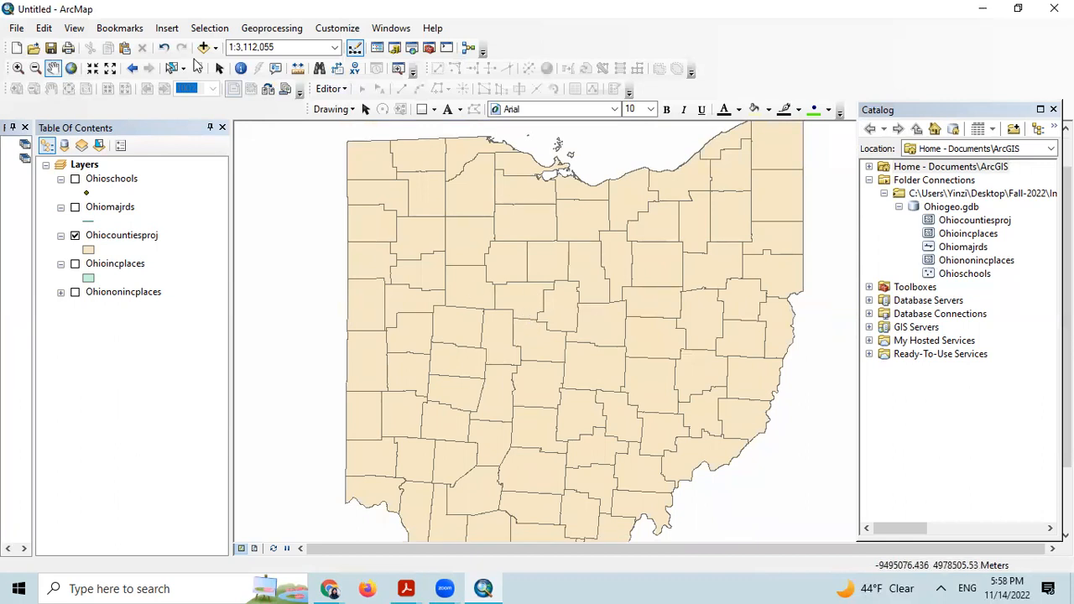
click(76, 264)
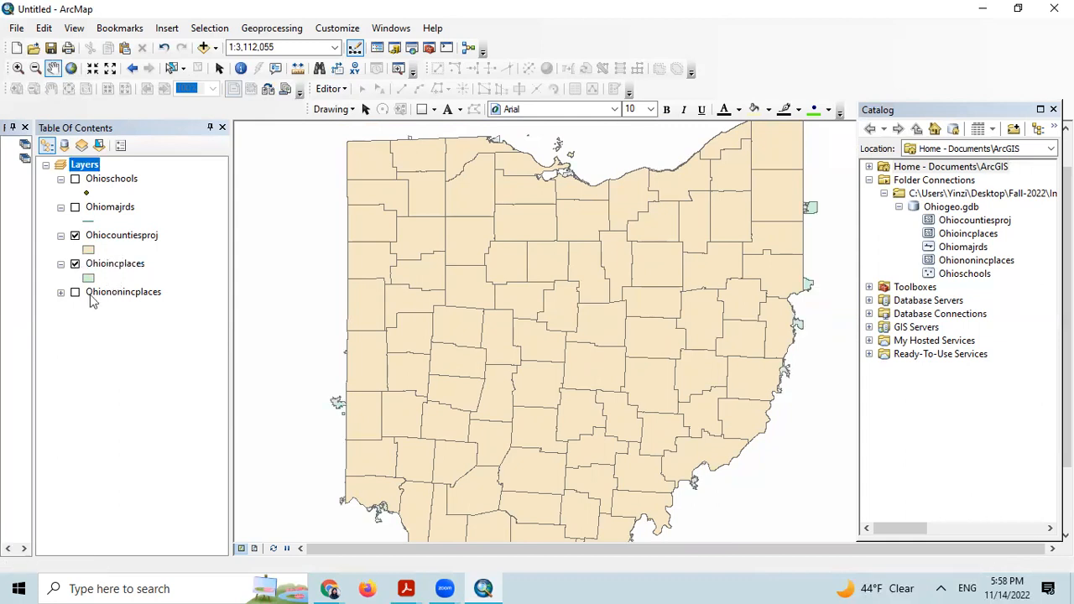
click(75, 293)
drag(115, 272, 106, 235)
drag(113, 293, 107, 233)
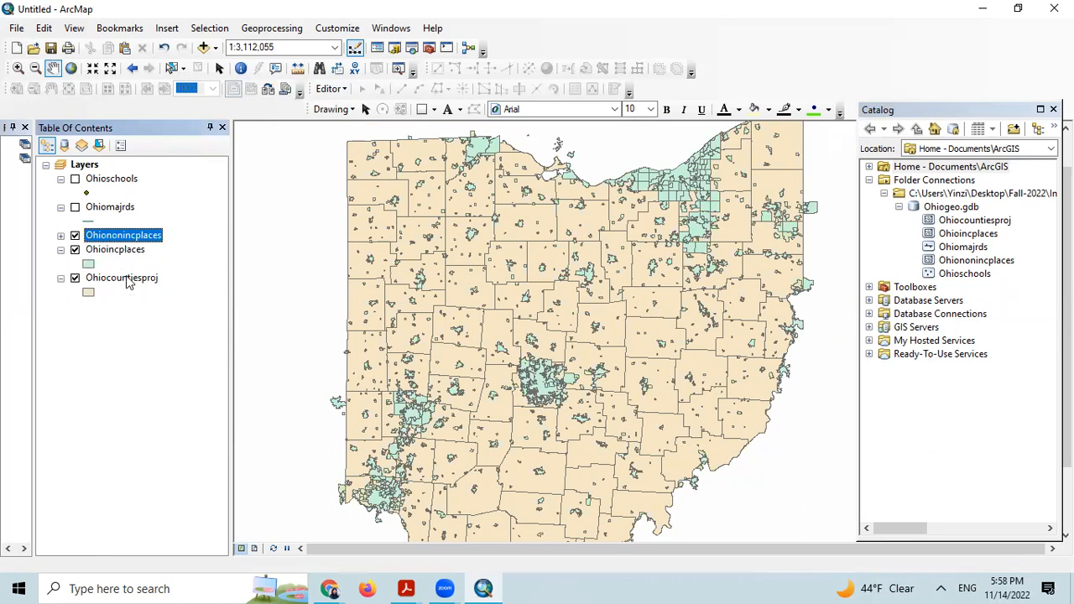
mouse_move(97, 285)
mouse_down()
mouse_move(99, 258)
mouse_move(96, 282)
mouse_up()
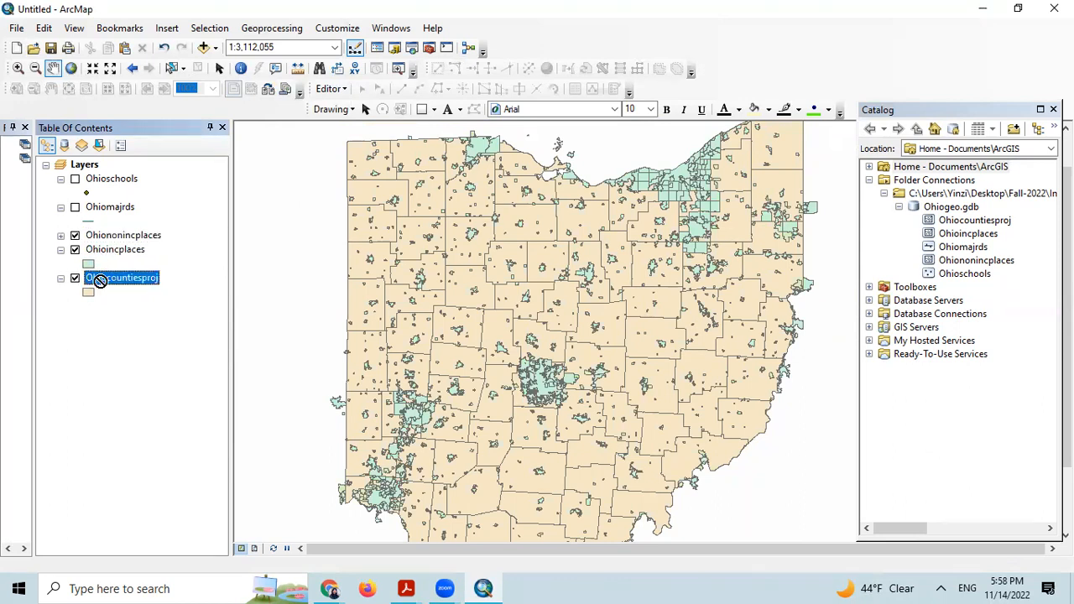
Expand the Ohiononincplaces legend and change the layer's fill symbol to Sun.
click(94, 237)
click(61, 235)
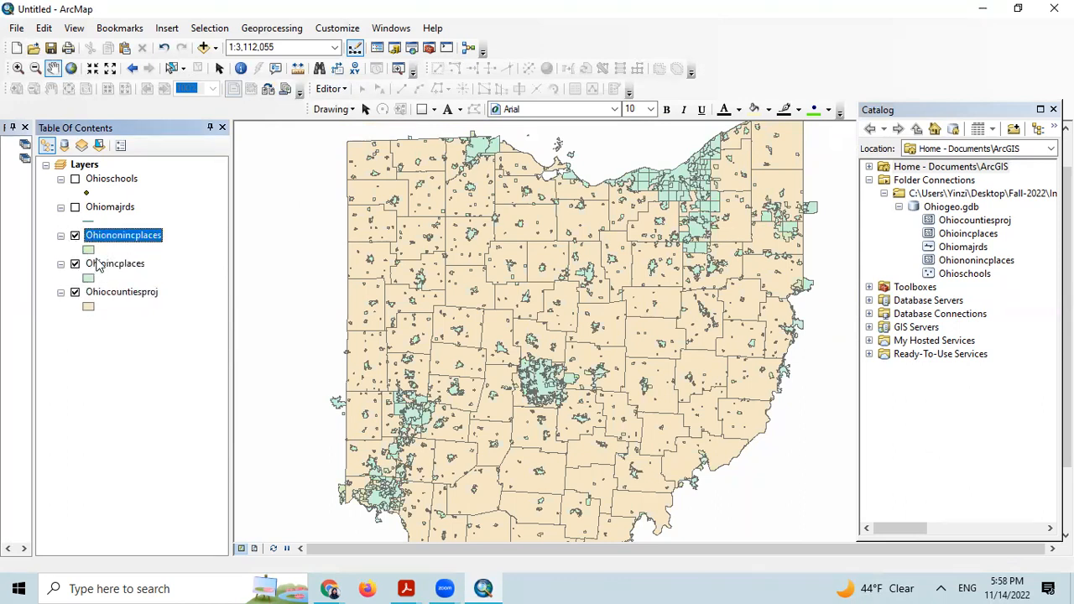
click(91, 250)
click(504, 199)
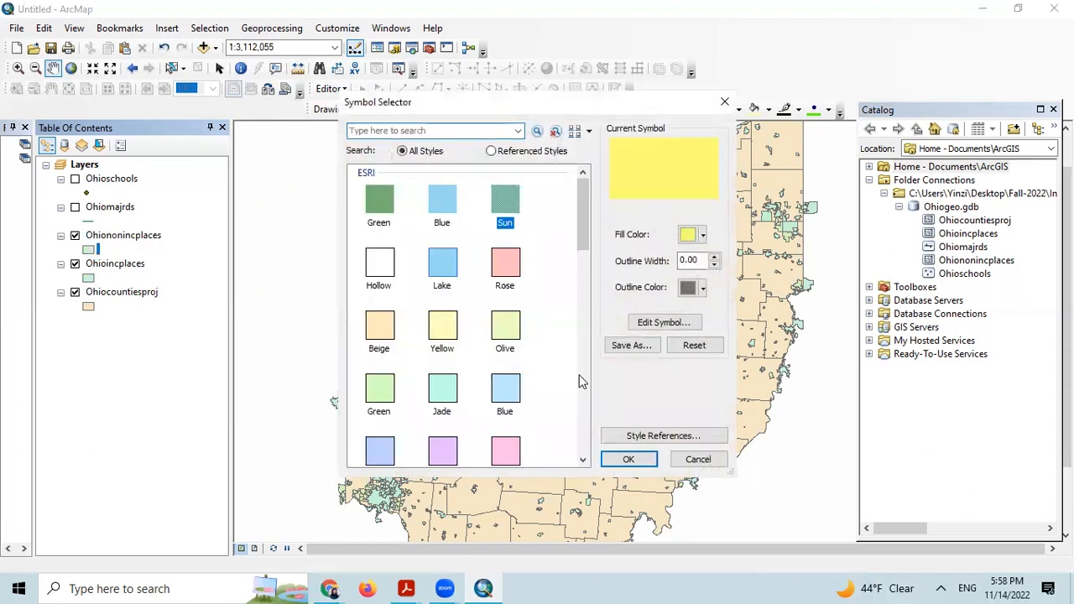
click(628, 461)
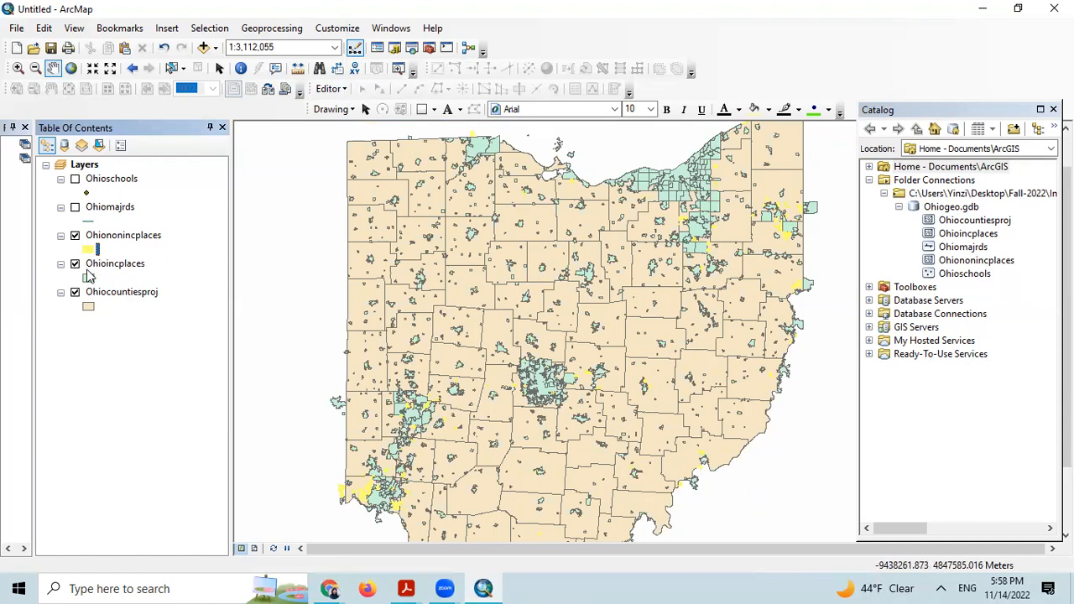
Change the fill symbol of the Ohioincplaces layer to the ESRI Blue style without an outline.
click(88, 278)
click(443, 205)
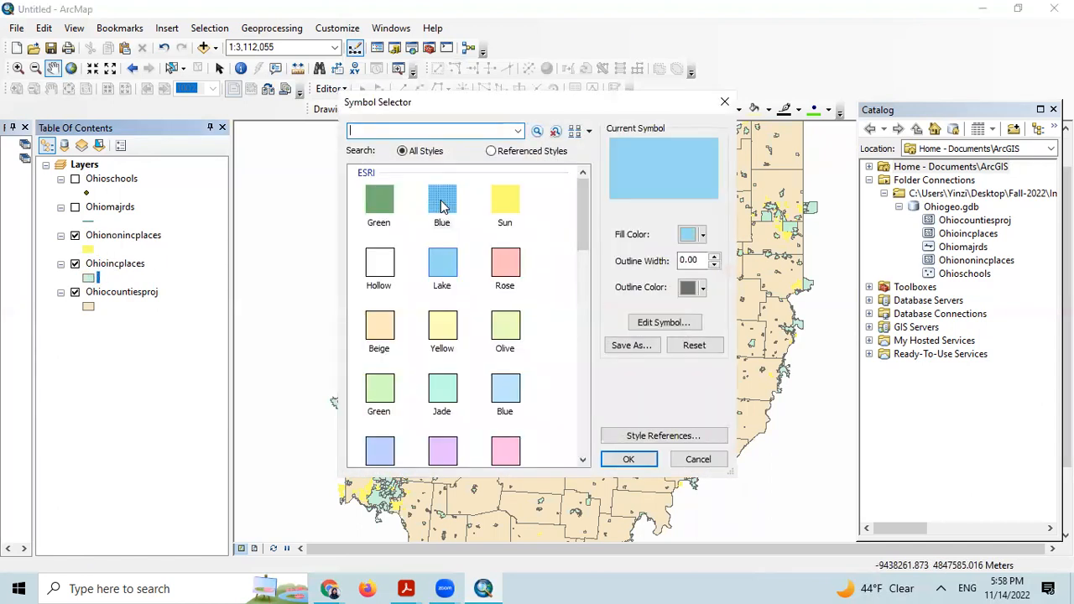
click(629, 459)
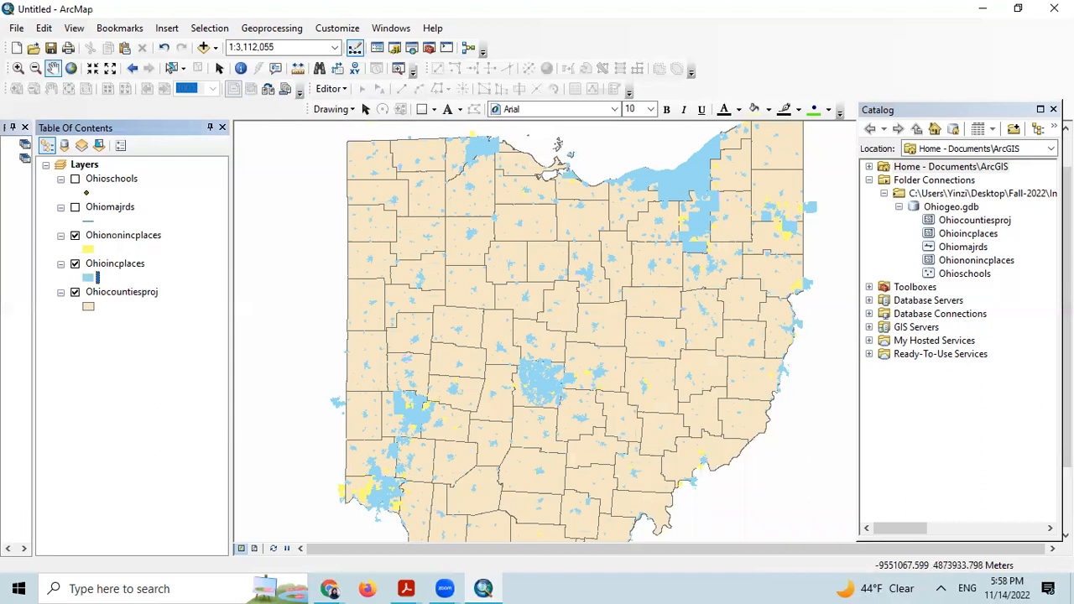
Start the Merge geoprocessing tool and add Ohioincplaces and Ohiononincplaces from Ohiogeo.gdb as input datasets.
click(272, 29)
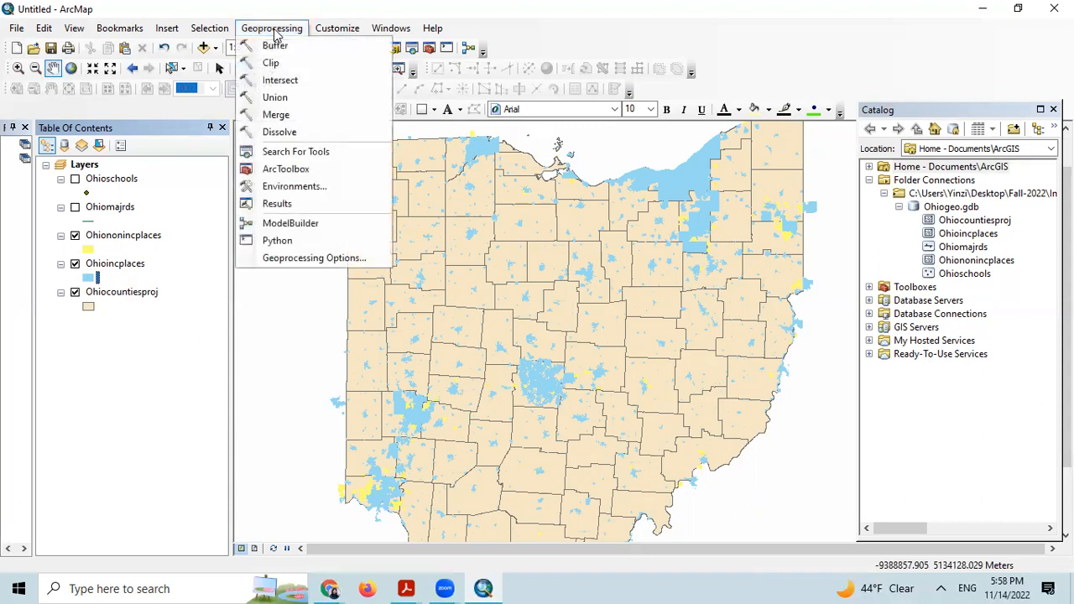
click(276, 114)
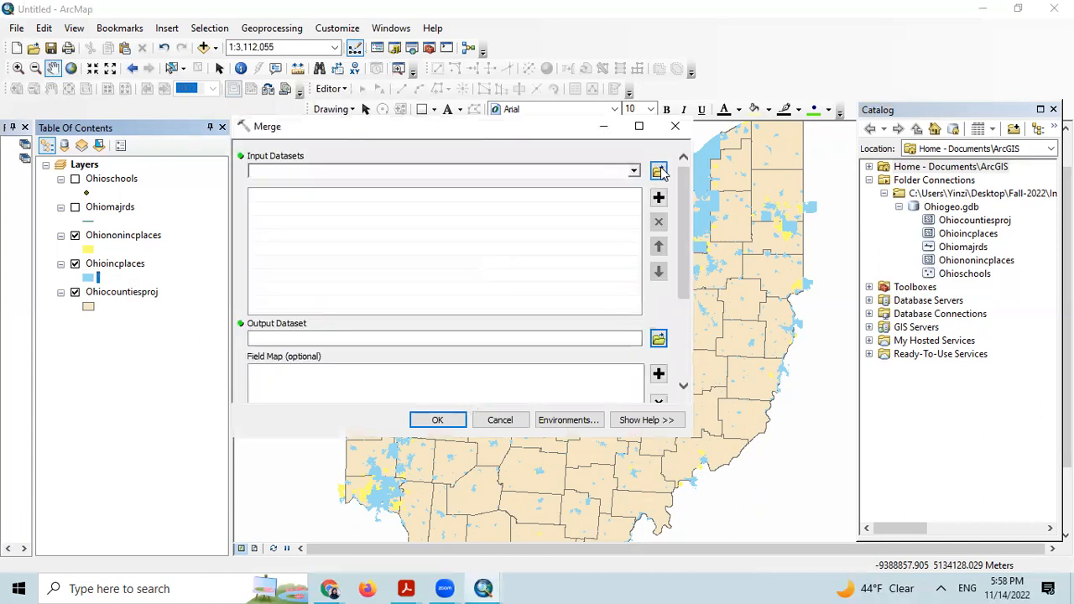
click(659, 172)
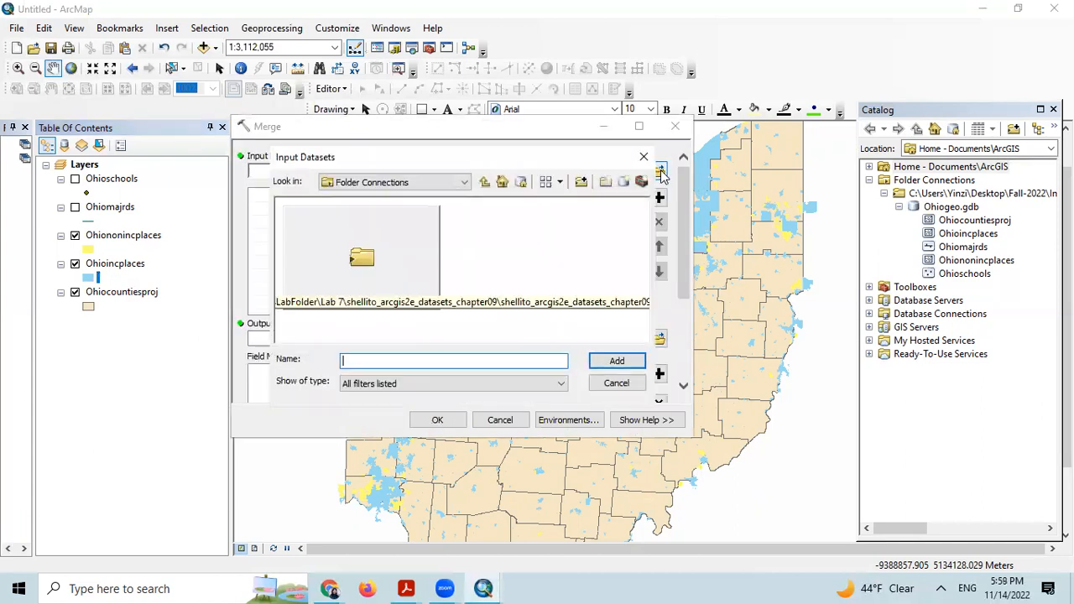
double_click(403, 280)
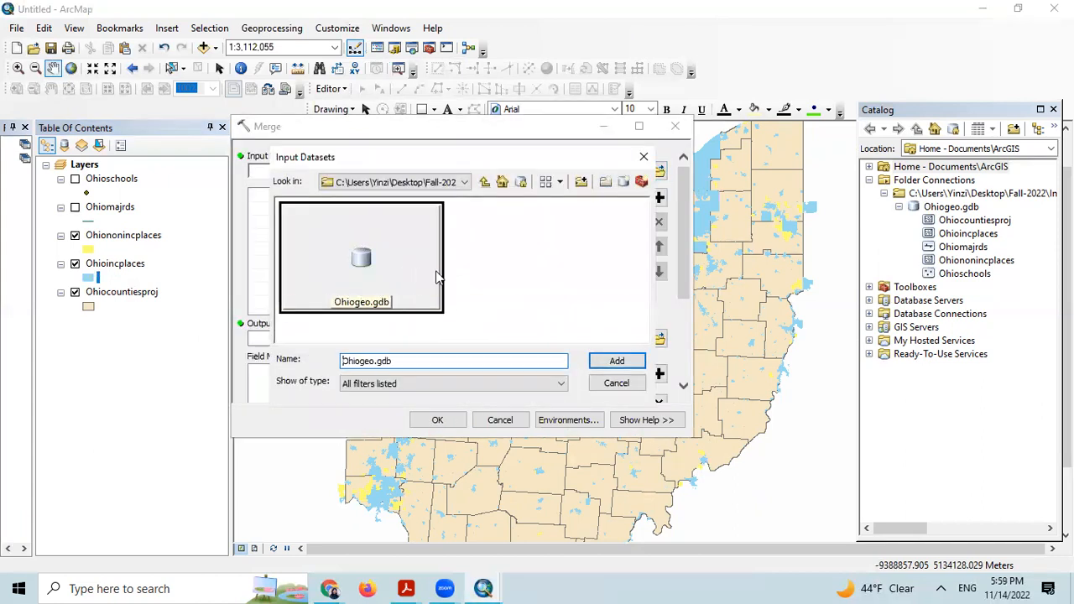
double_click(412, 275)
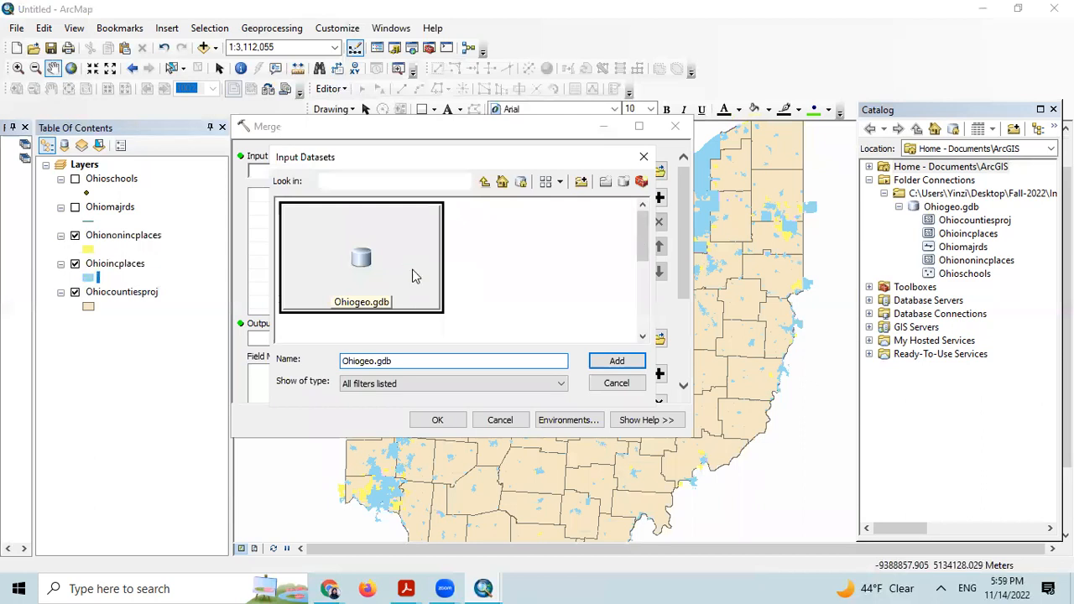
click(559, 278)
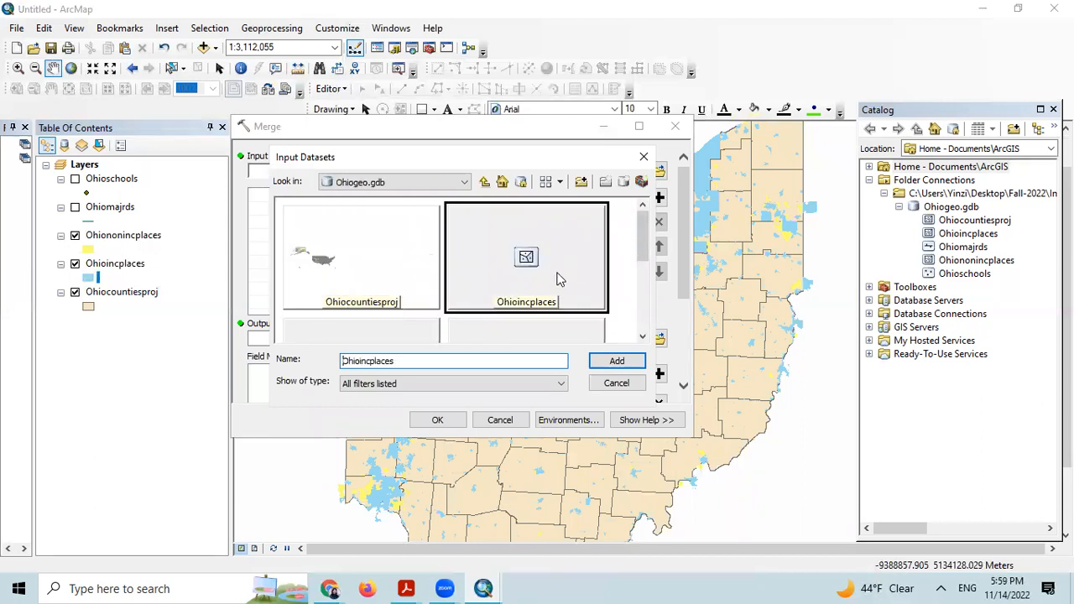
click(617, 363)
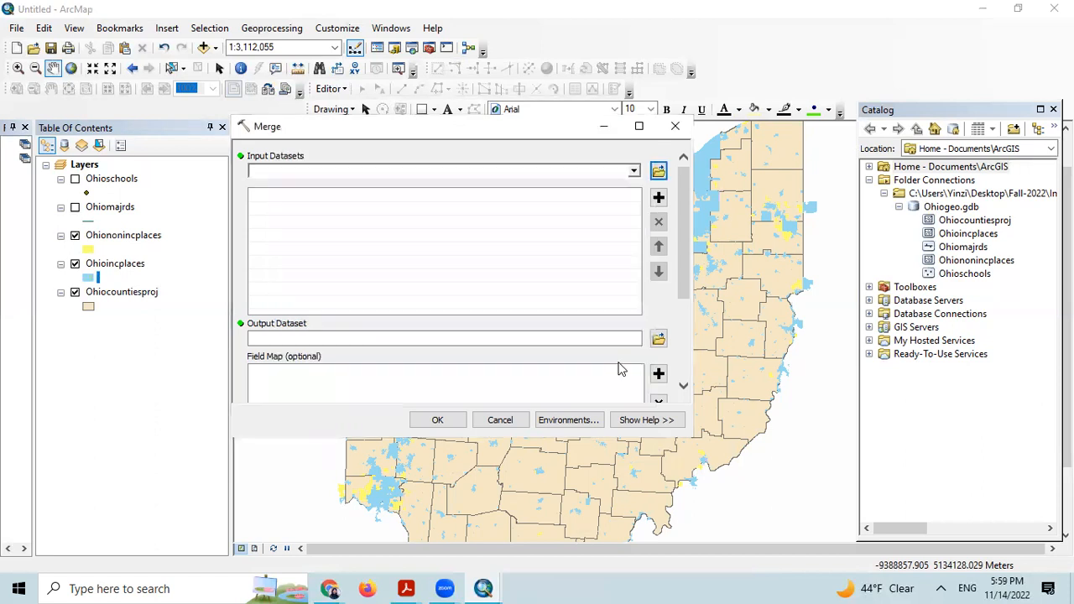
click(658, 173)
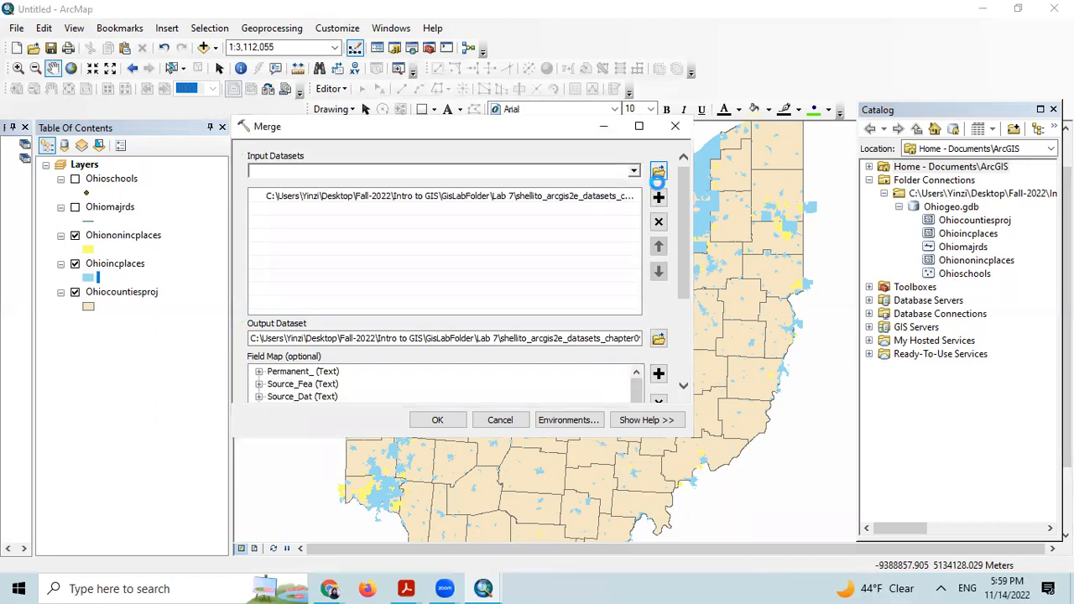
drag(644, 238, 645, 272)
click(554, 282)
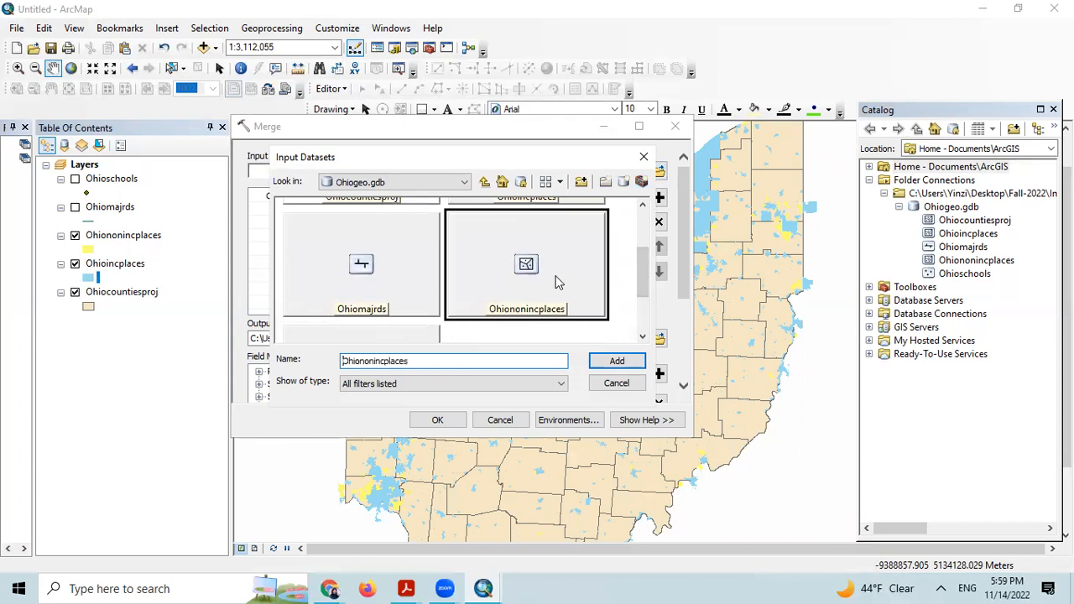
click(617, 361)
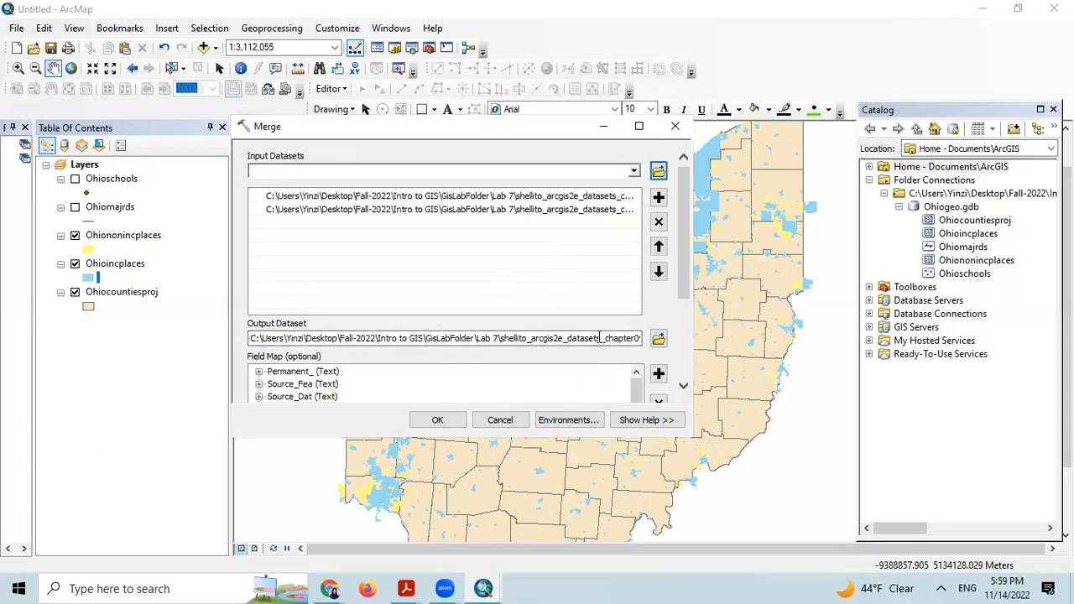
Save the merge output as feature class AllPlacesinOhio in Ohiogeo.gdb and run the merge.
click(658, 338)
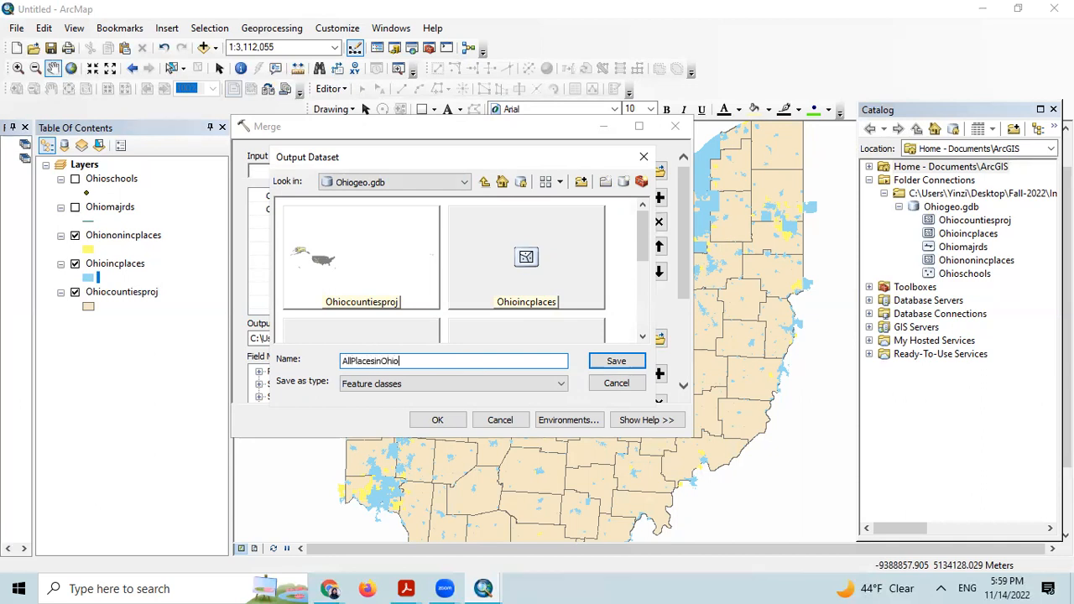
click(490, 391)
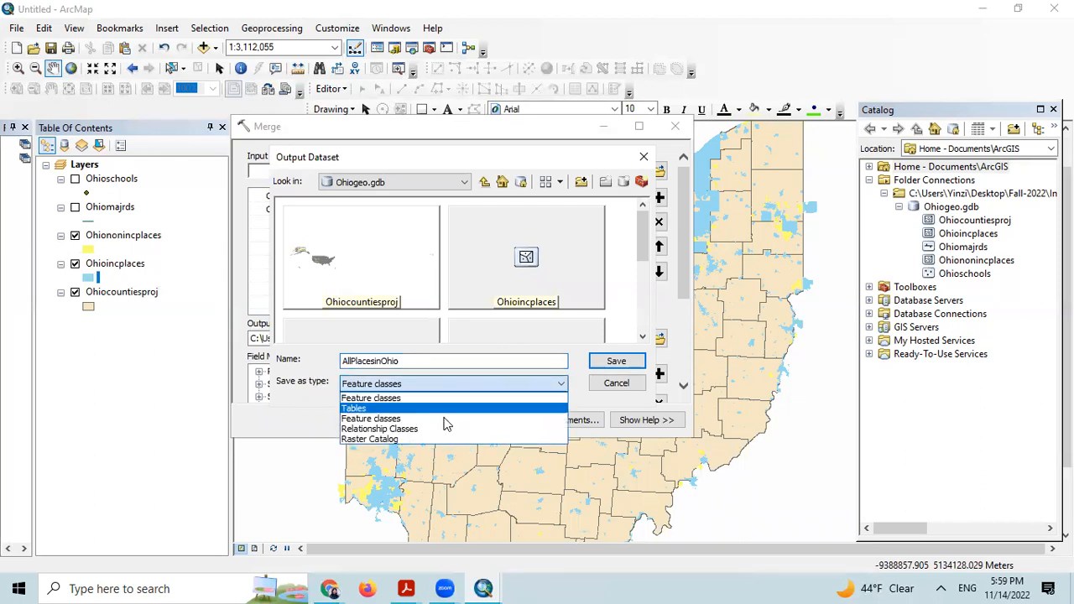
click(411, 419)
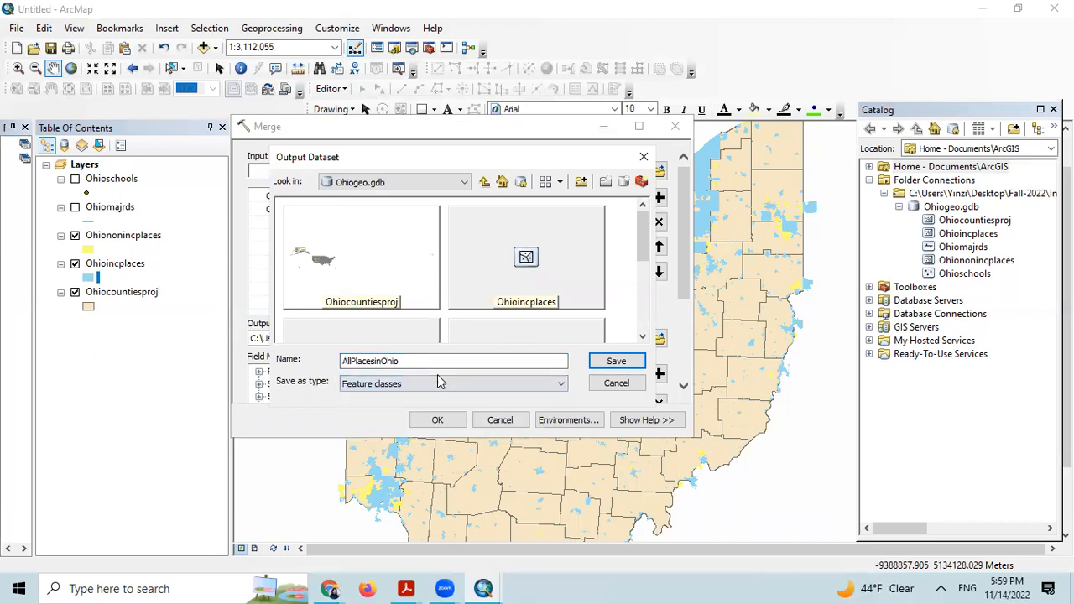
click(618, 362)
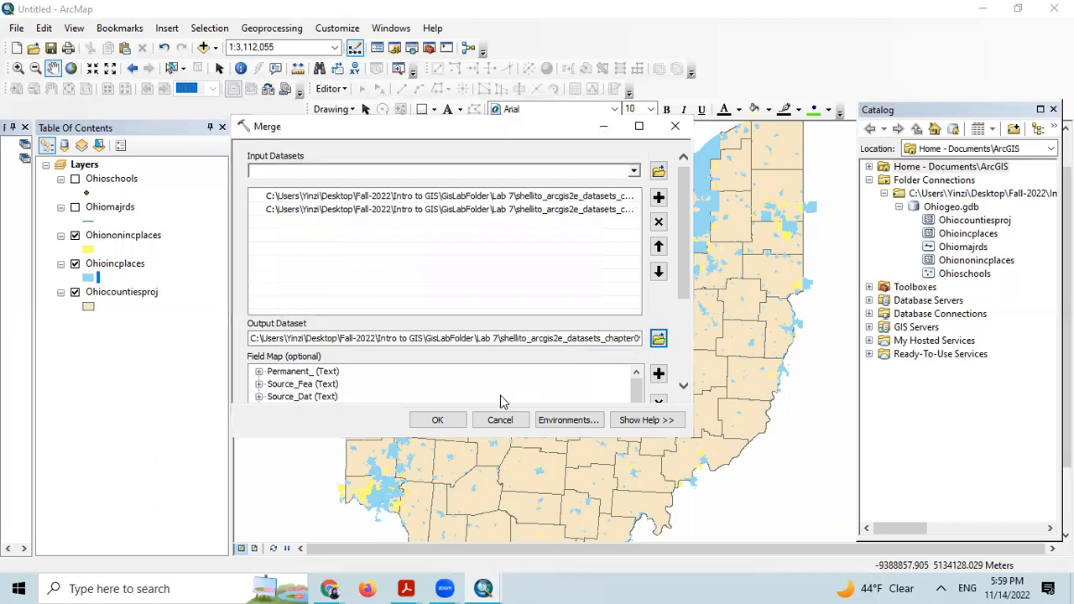
click(438, 421)
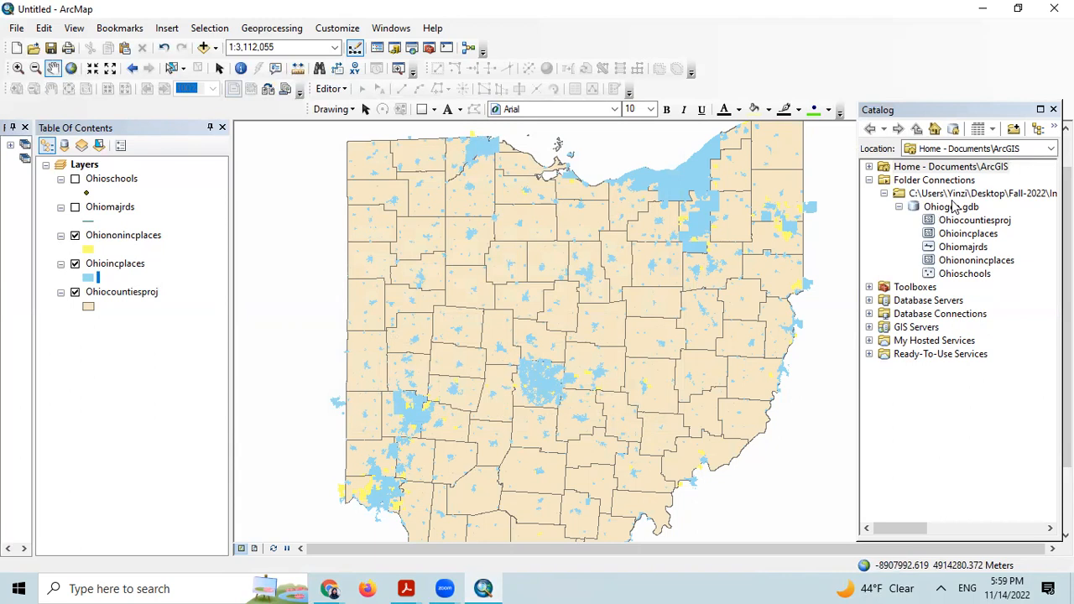
Refresh the Ohiogeo.gdb geodatabase in the catalog until the merged feature class is listed.
right_click(952, 207)
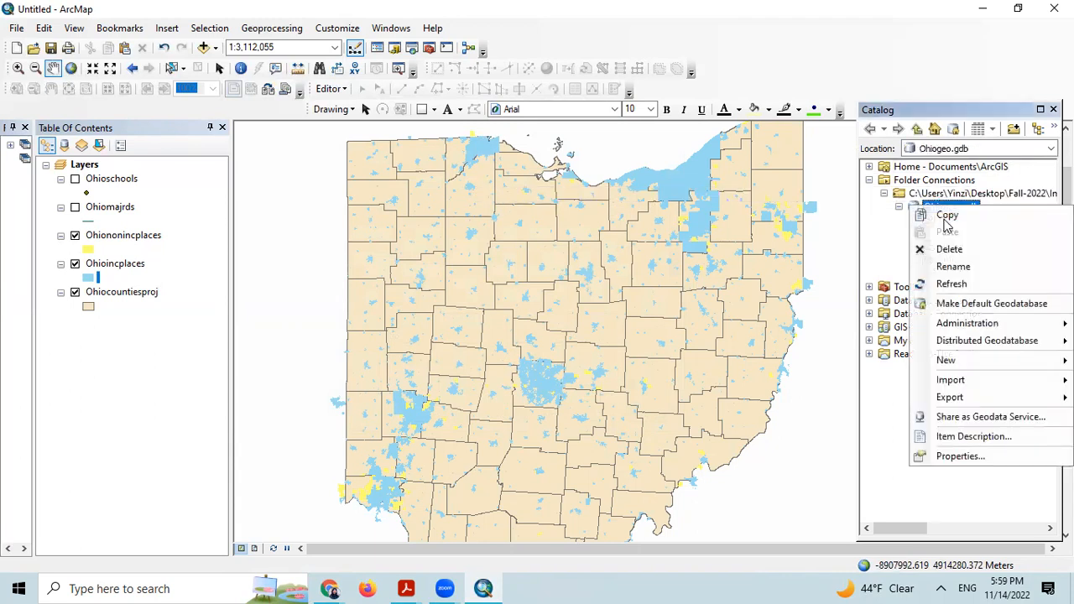
click(961, 284)
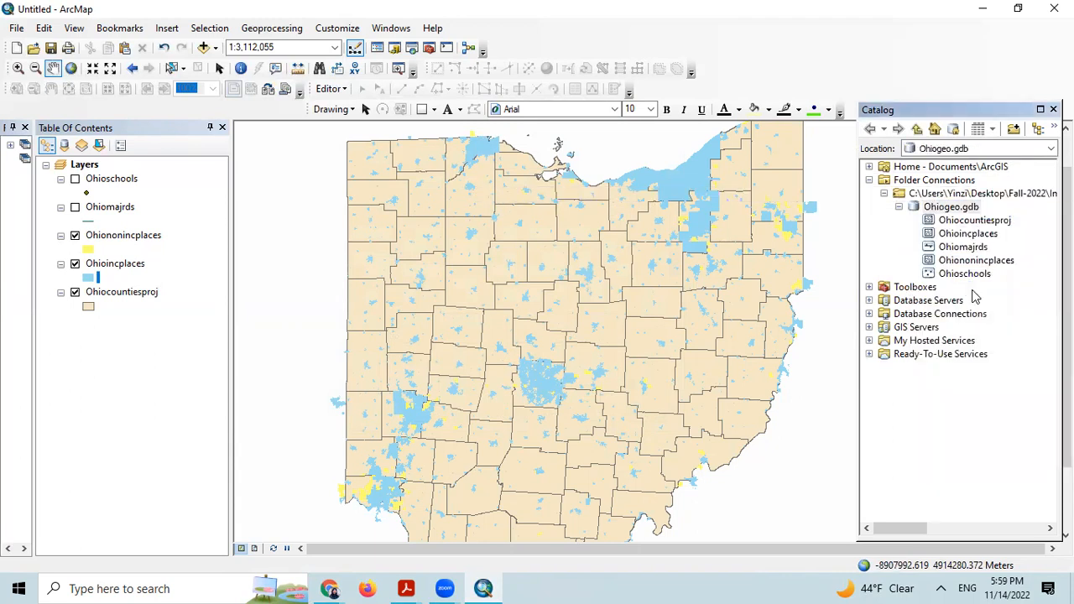
right_click(949, 211)
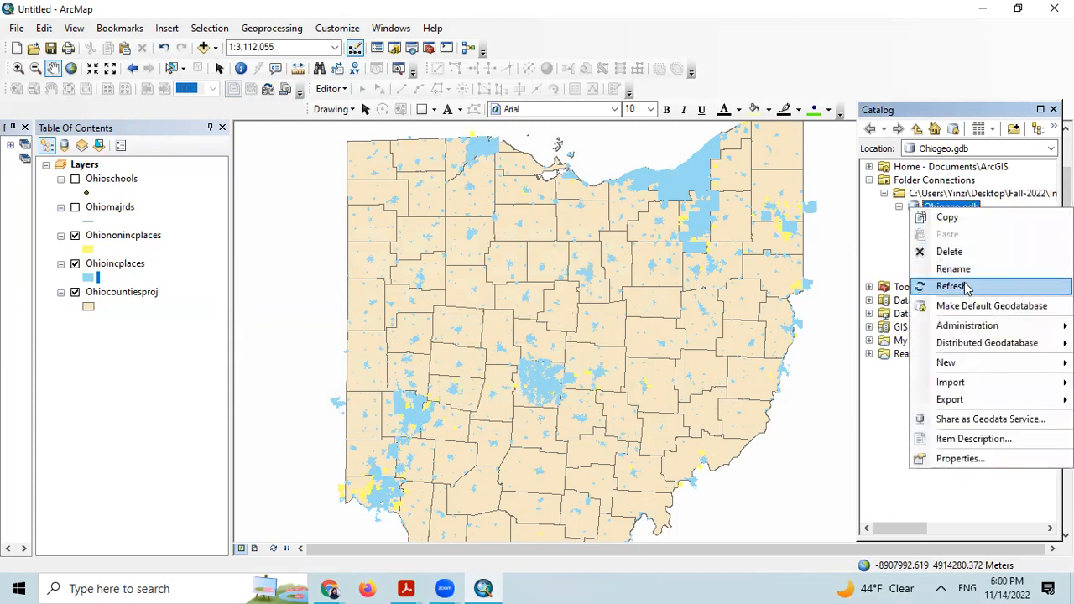
click(952, 284)
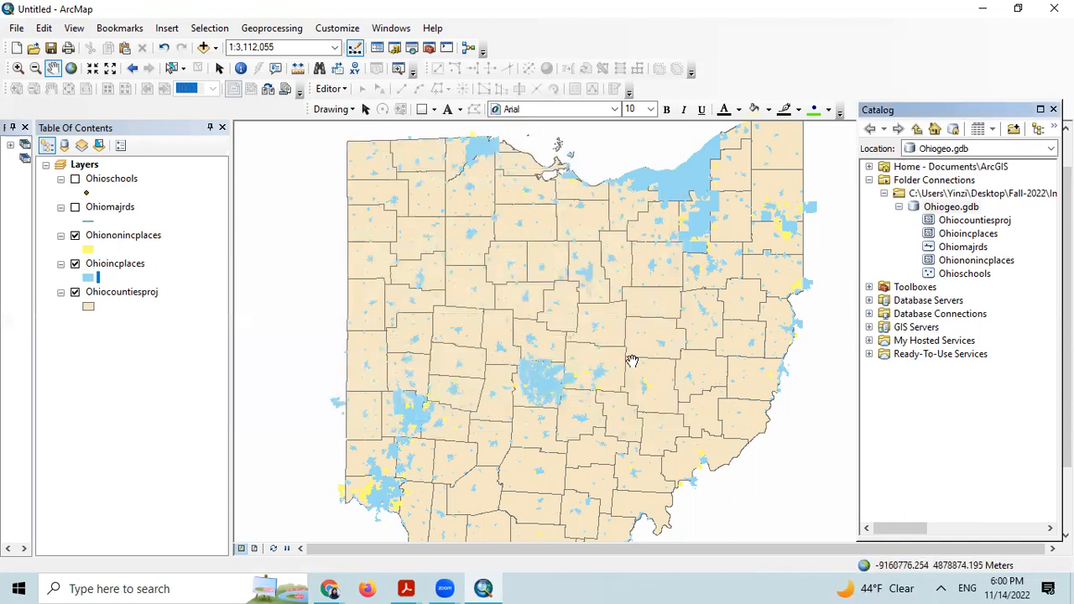
right_click(950, 213)
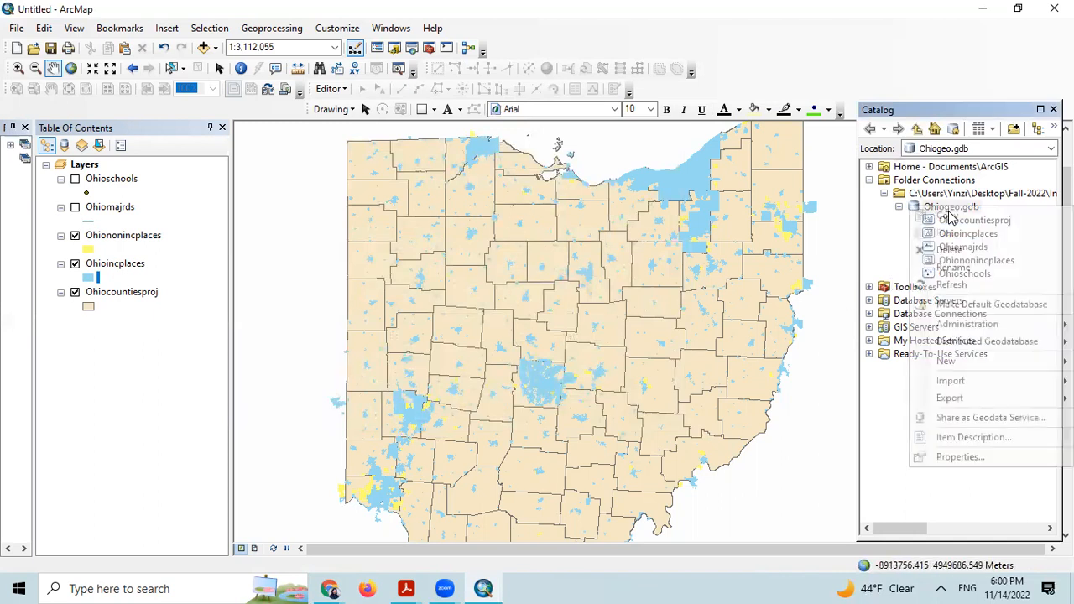
click(932, 284)
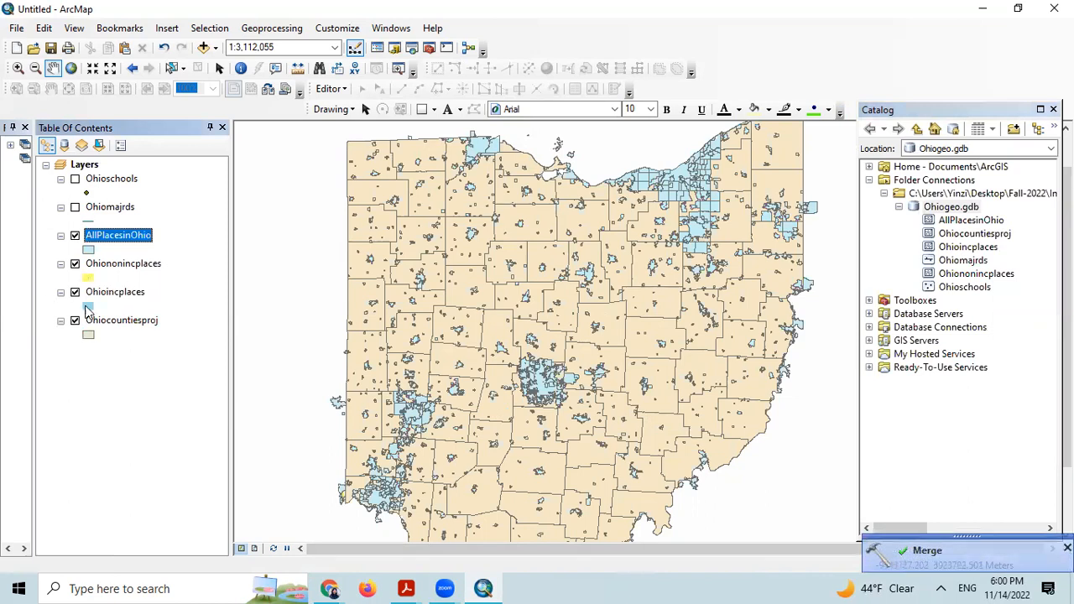
Hide the Ohiocountiesproj layer on the map.
click(74, 322)
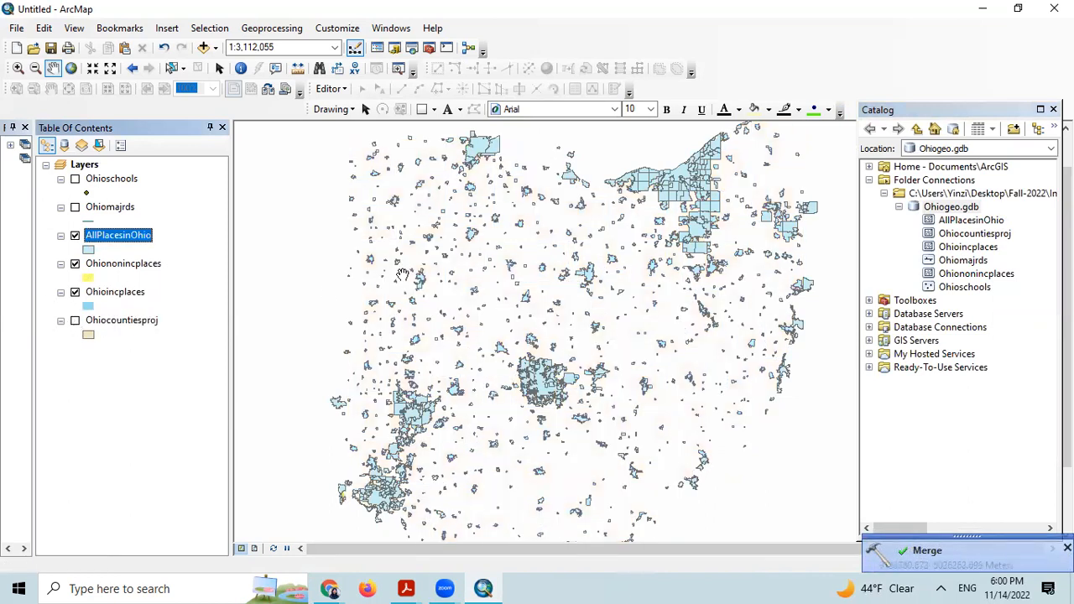
Move the Ohiononincplaces layer above AllPlacesinOhio to compare their coverage, and hide Ohiononincplaces again.
click(105, 263)
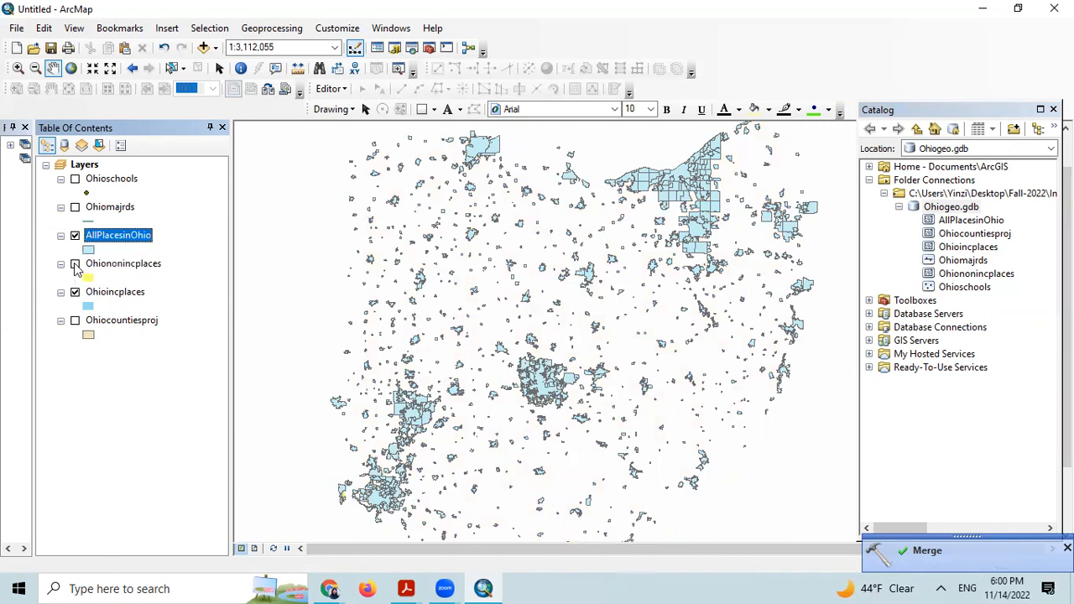
drag(102, 235, 102, 237)
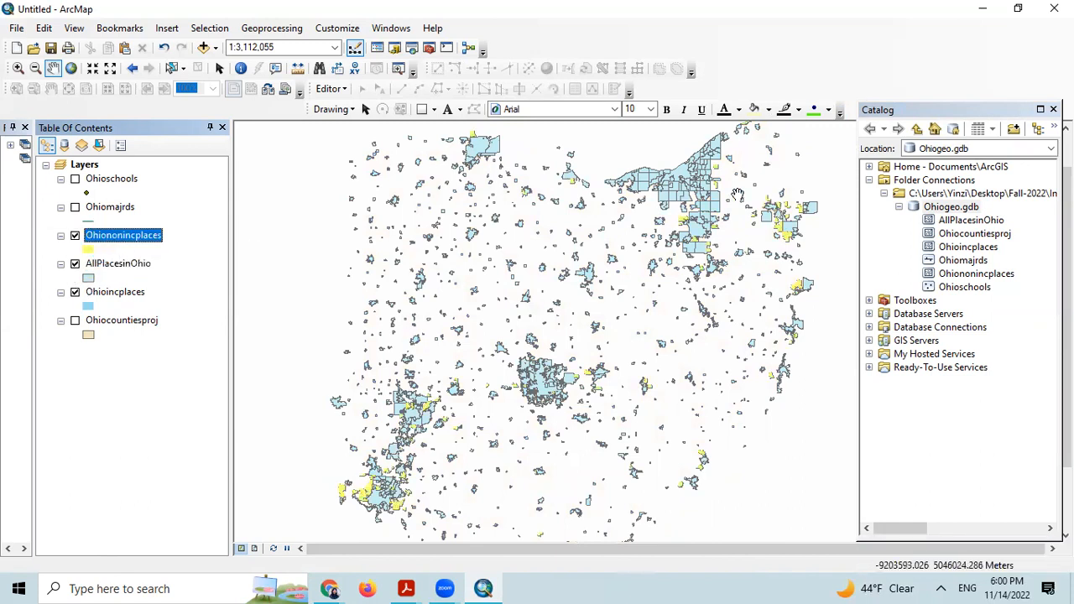
click(75, 236)
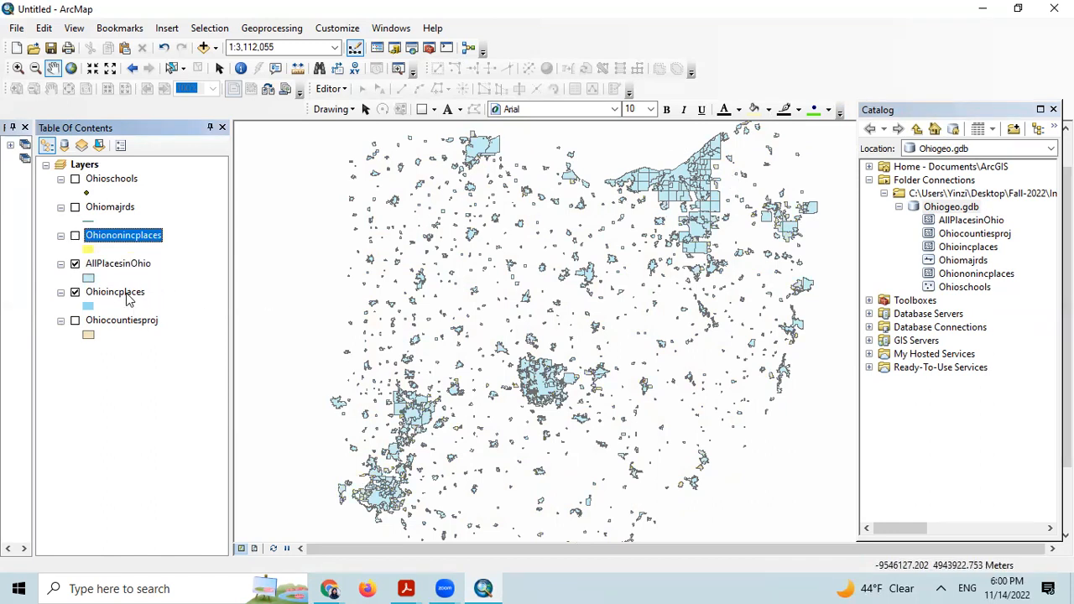
Remove the Ohiononincplaces and Ohioincplaces layers from the map.
right_click(120, 242)
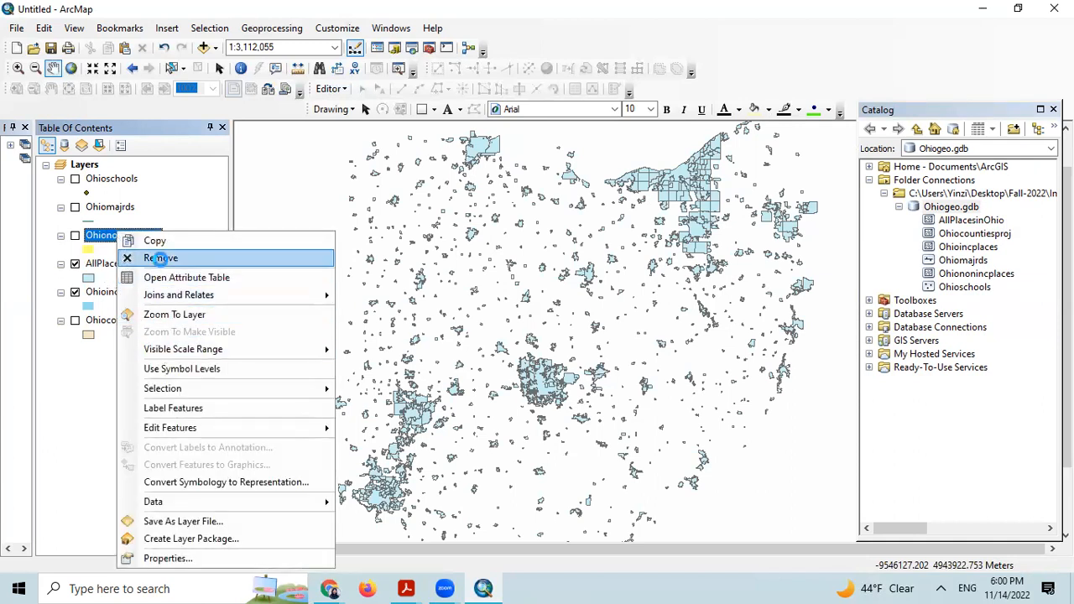
click(160, 257)
right_click(109, 264)
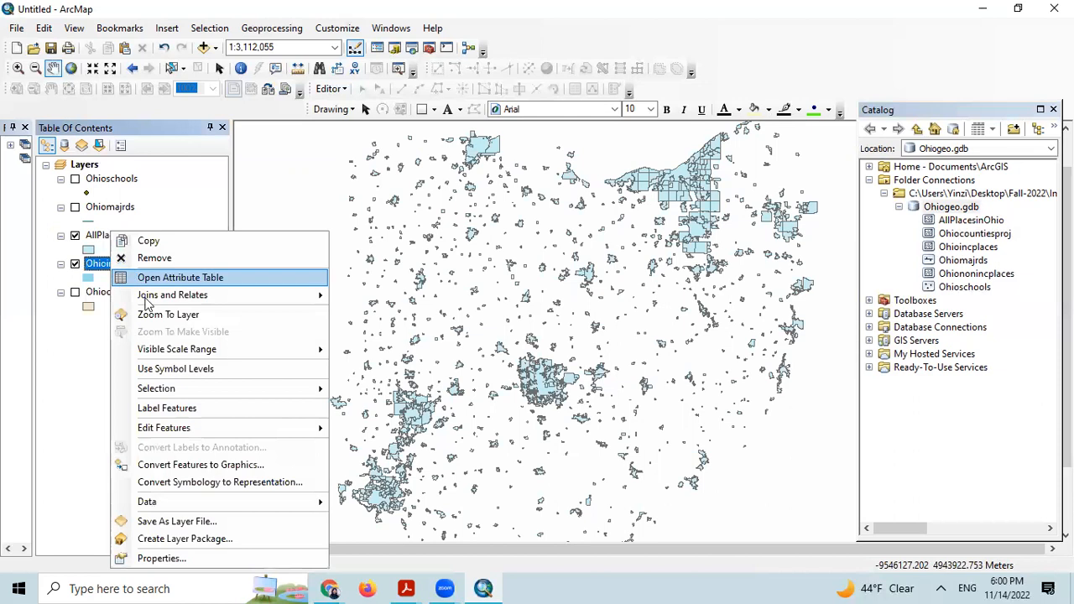
click(159, 258)
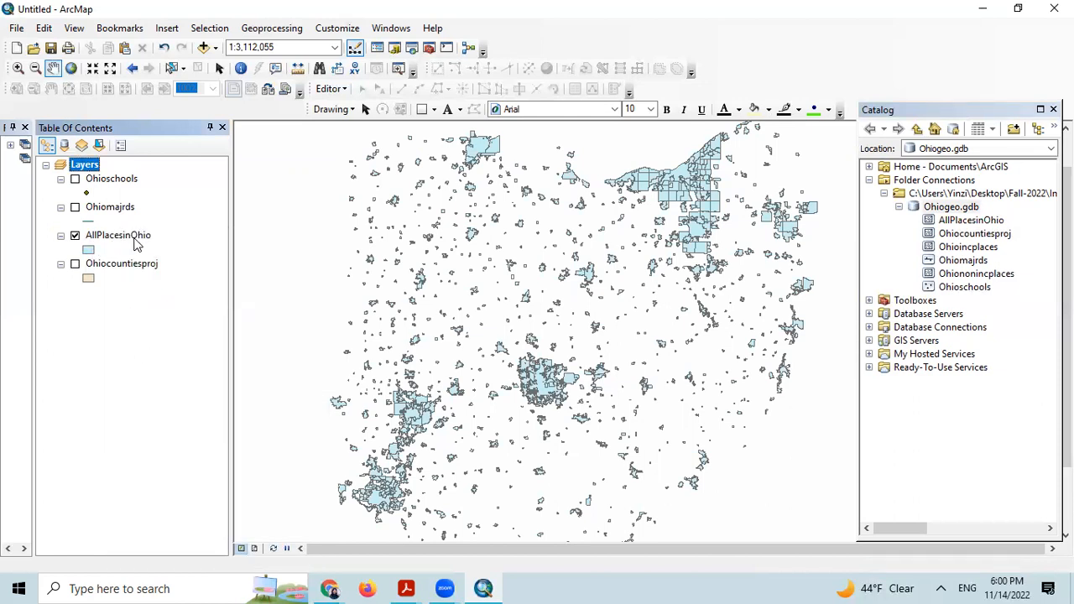
Show the Ohiocountiesproj layer and switch AllPlacesinOhio off and back on to compare it with the county boundaries.
click(75, 263)
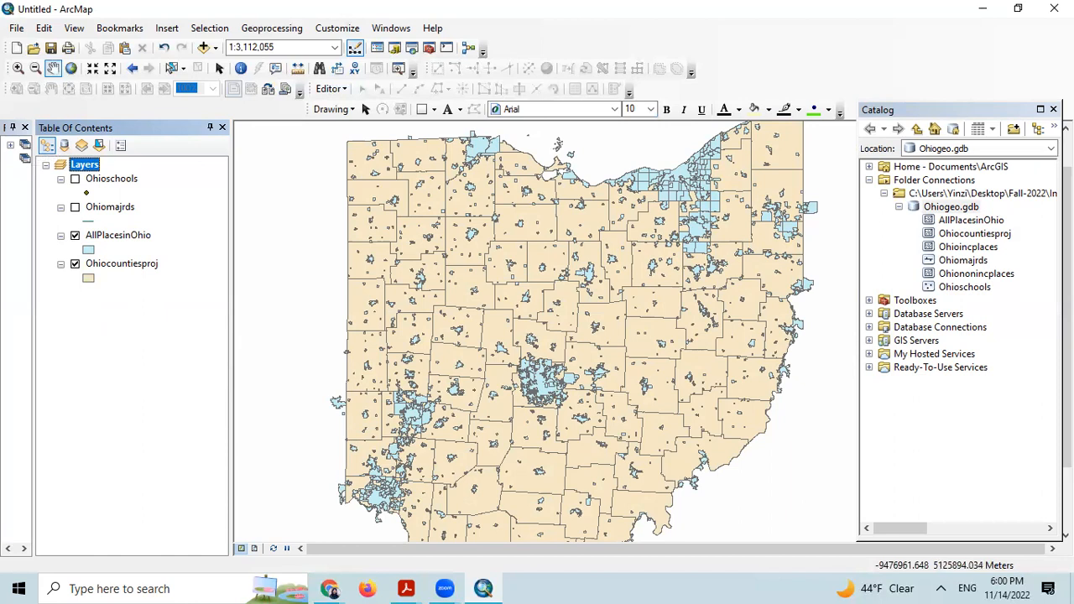
click(75, 237)
drag(804, 139, 717, 215)
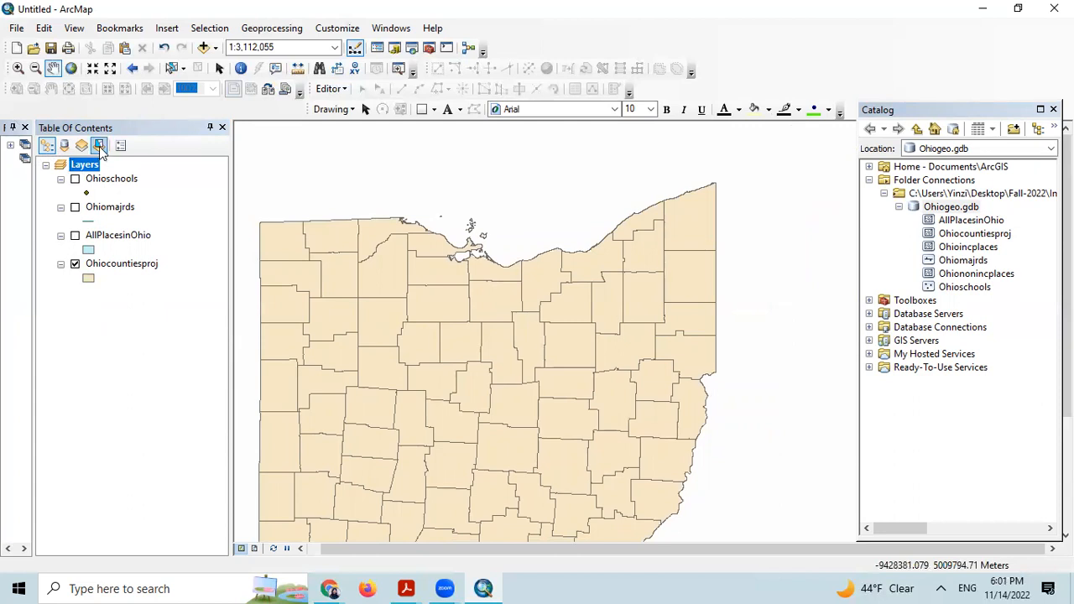
click(75, 236)
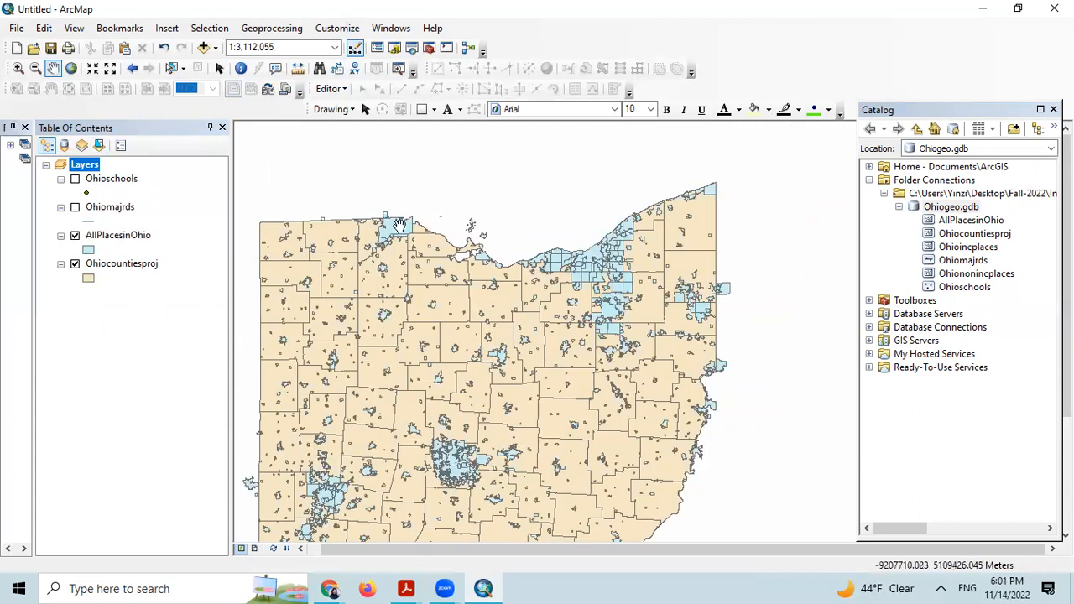
List the layers by selection and make AllPlacesinOhio not selectable.
click(99, 146)
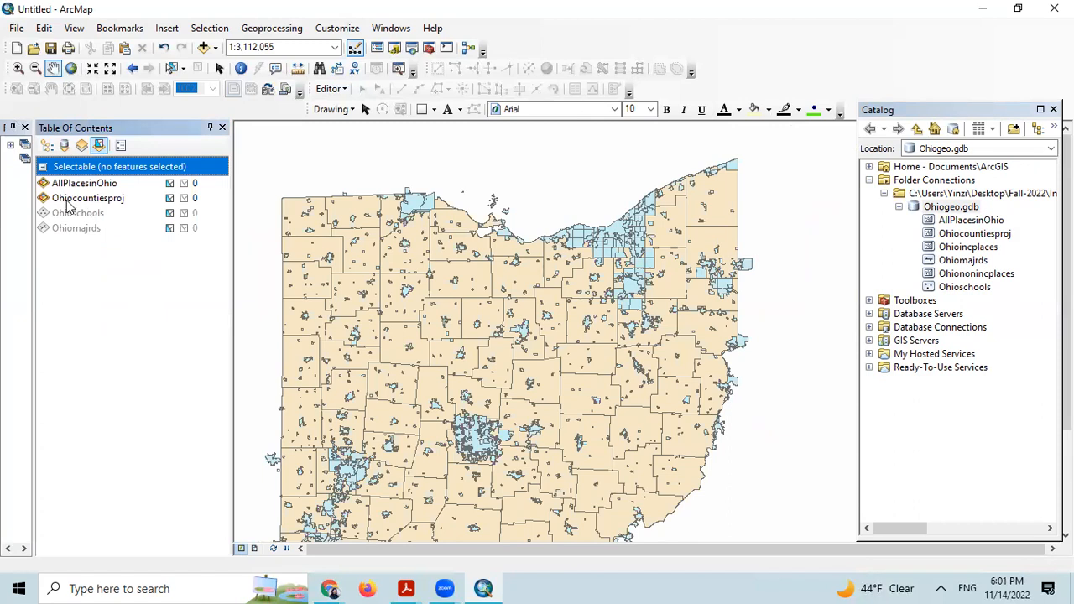
click(186, 190)
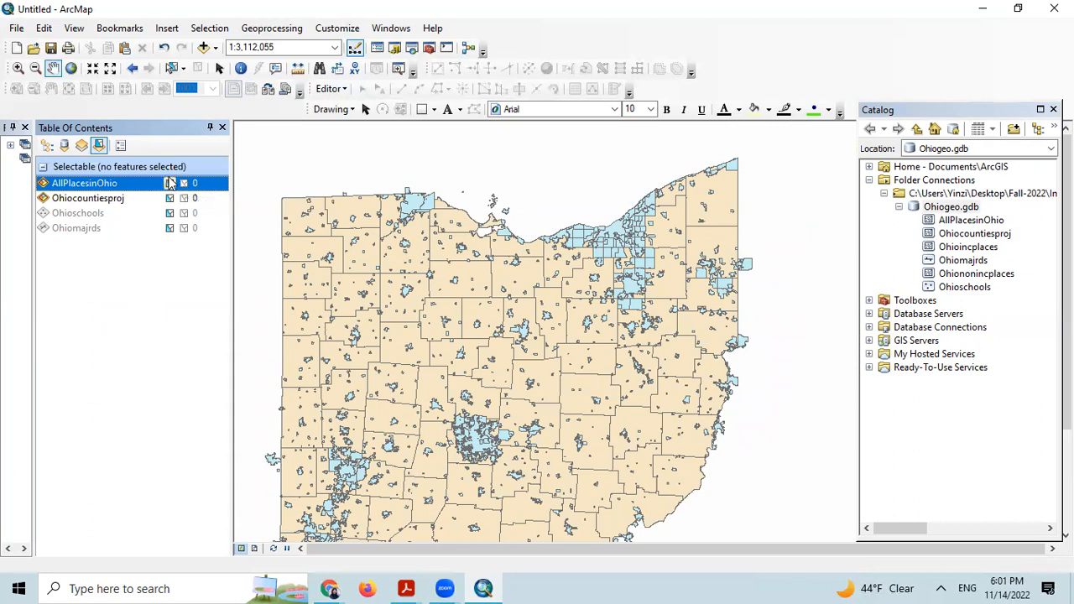
click(171, 183)
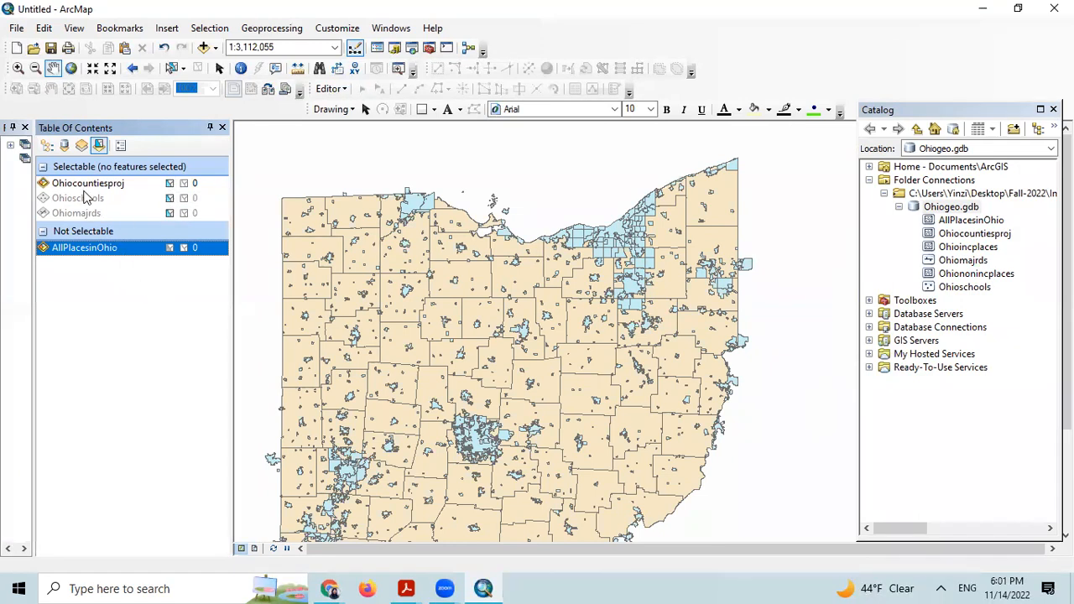
Select the four easternmost counties in northeast Ohio with Select by Rectangle, and clear the selection.
click(173, 70)
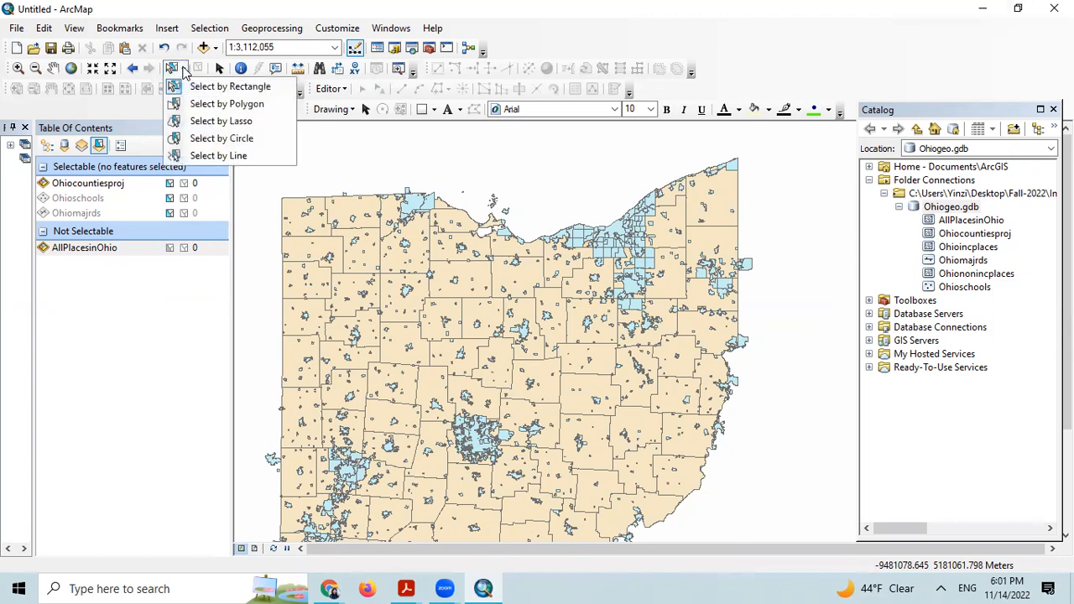
click(192, 86)
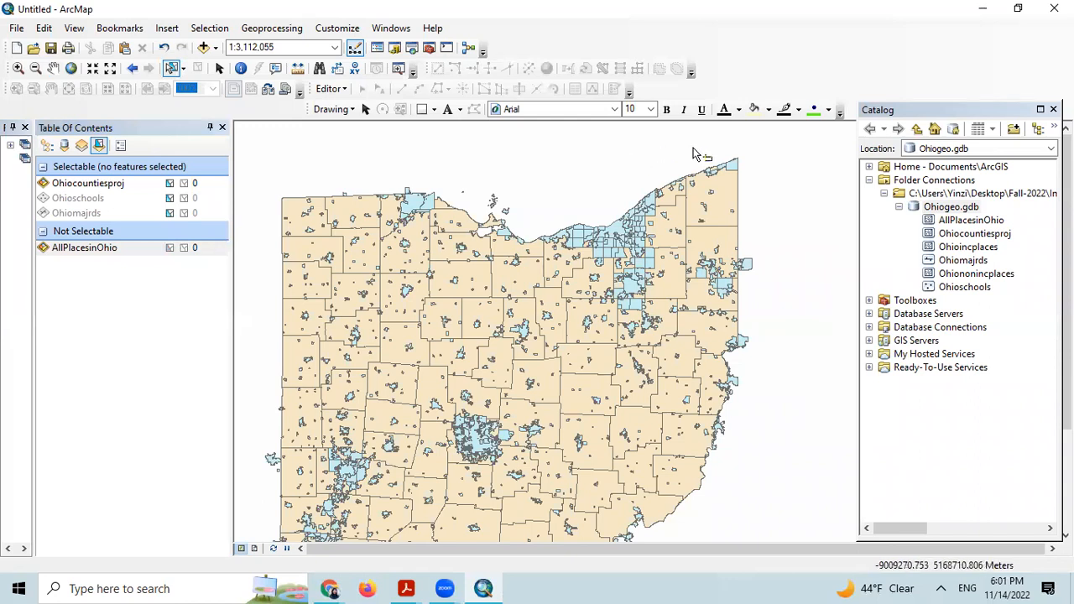
drag(688, 146, 706, 340)
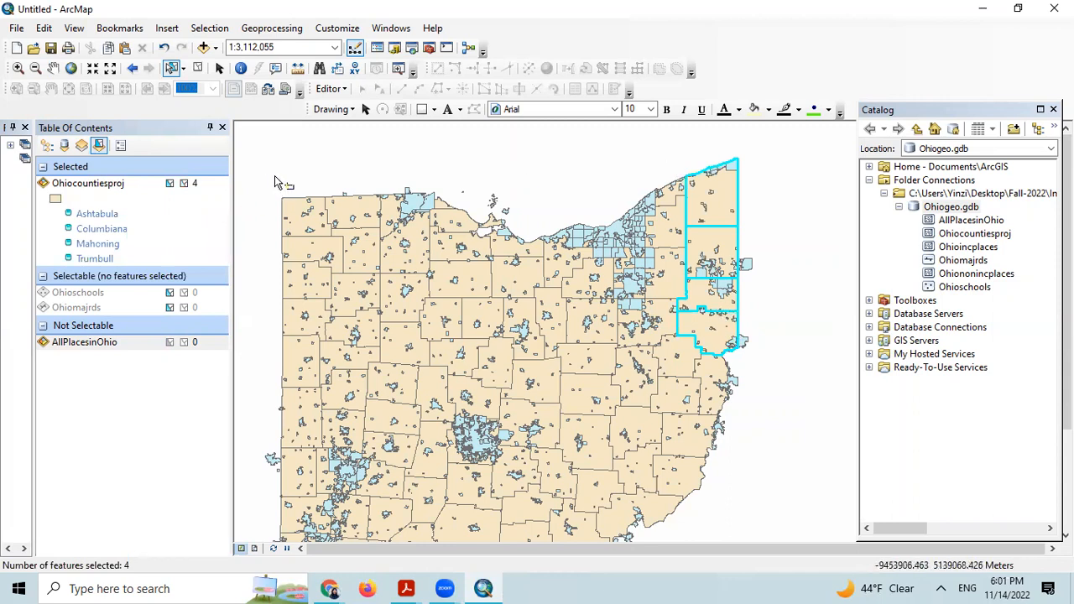
click(197, 68)
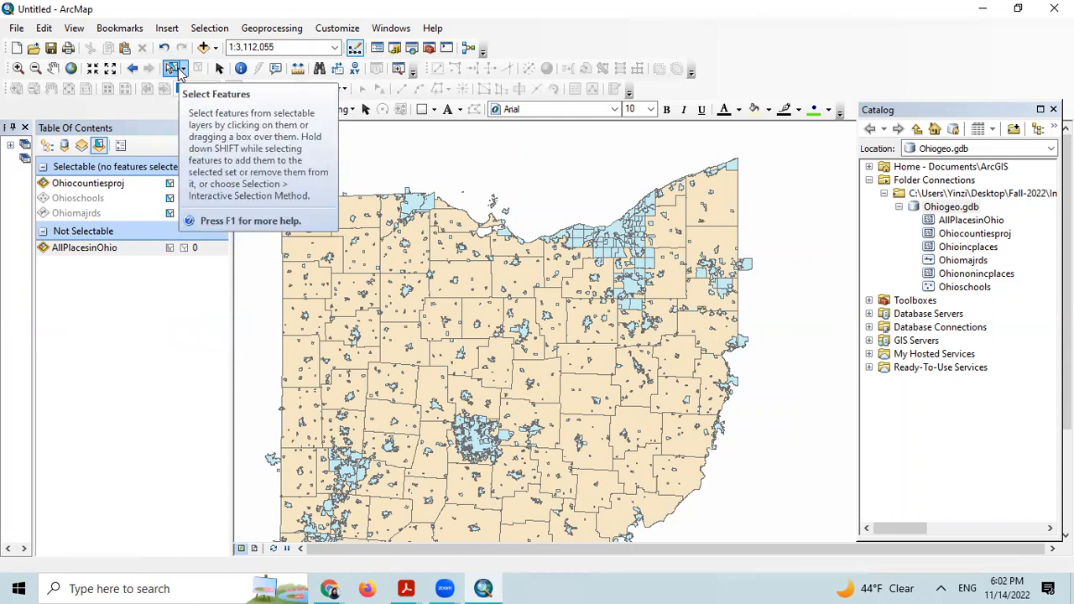
Select Ashtabula, Trumbull, Mahoning and Columbiana counties by rectangle, deselecting the extra Lake, Geauga and Portage counties.
click(183, 69)
click(204, 89)
drag(683, 160, 716, 331)
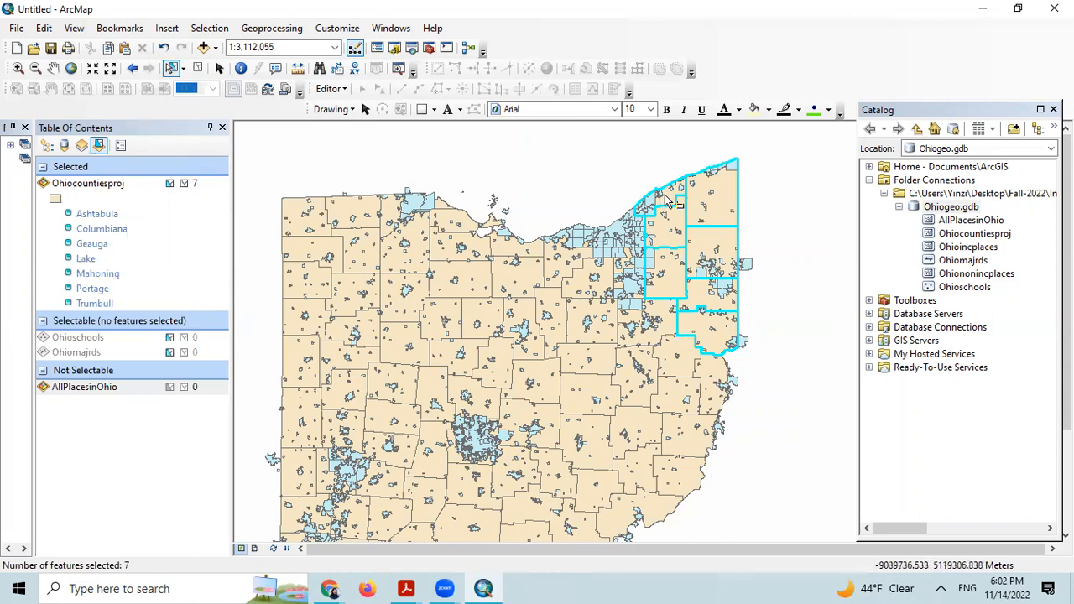
ctrl+click(665, 195)
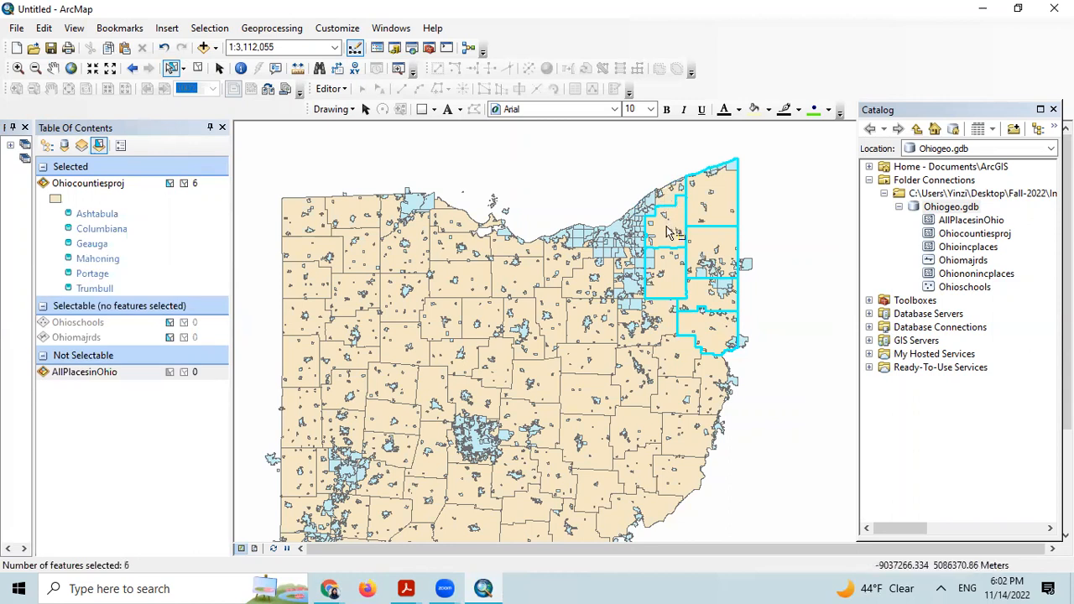
ctrl+click(664, 227)
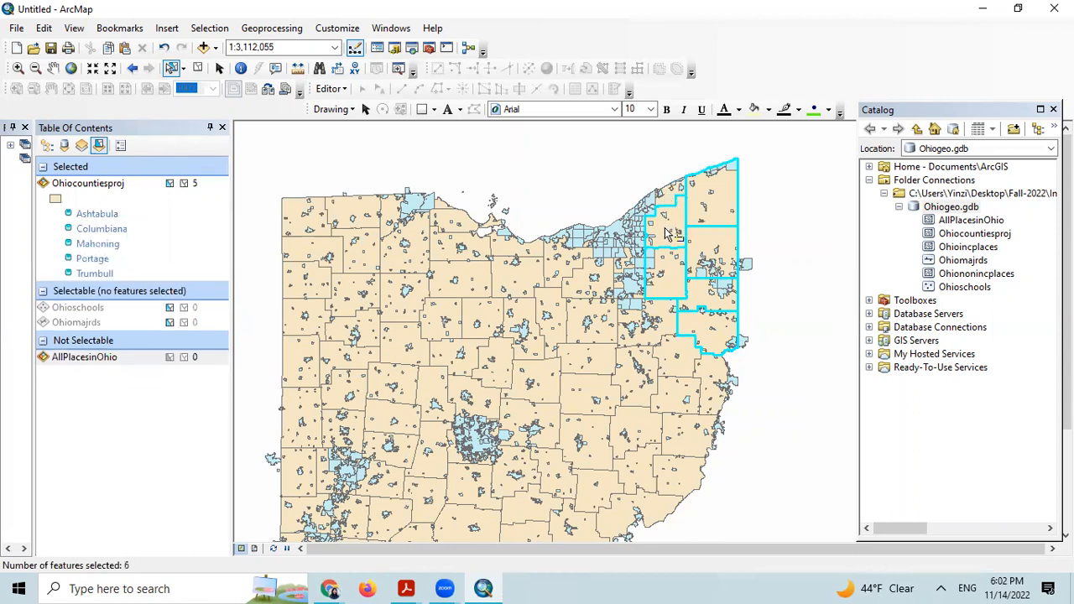
ctrl+click(672, 280)
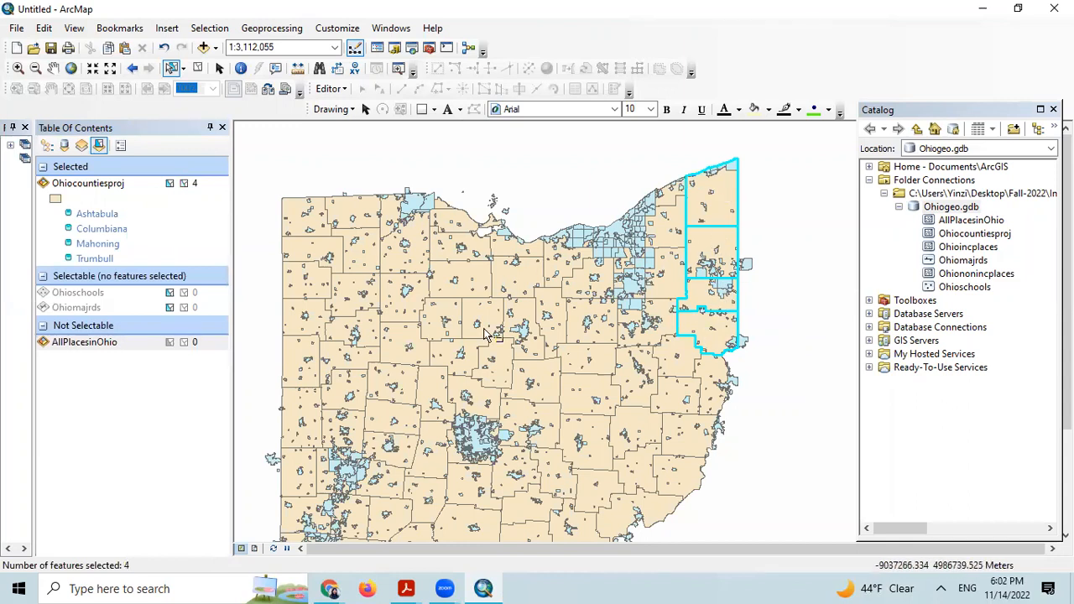
List the layers by drawing order and start exporting the selected features of Ohiocountiesproj.
click(46, 150)
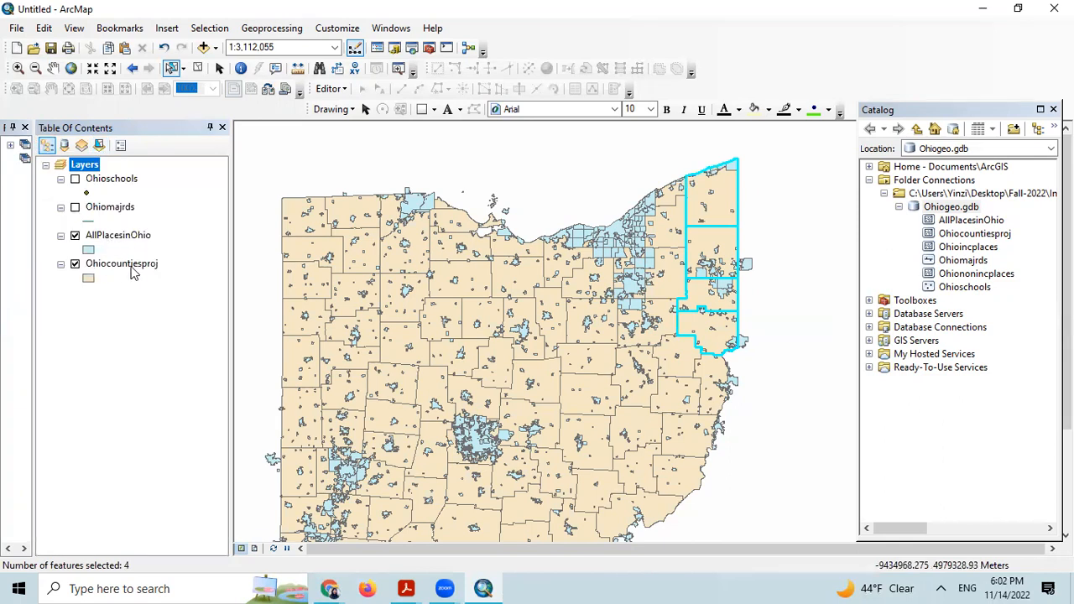
right_click(130, 265)
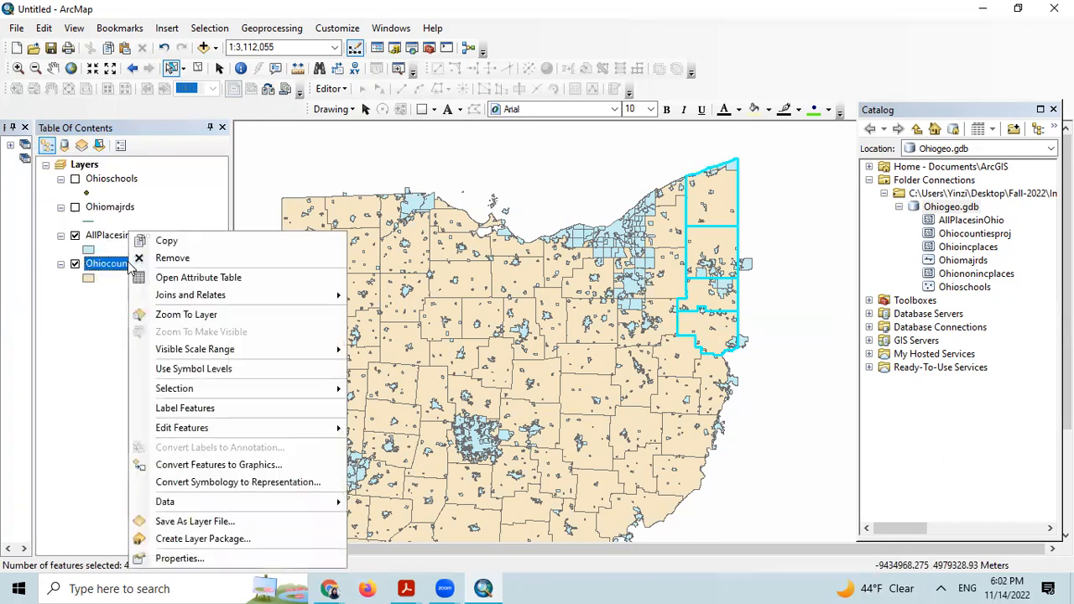
mouse_move(192, 508)
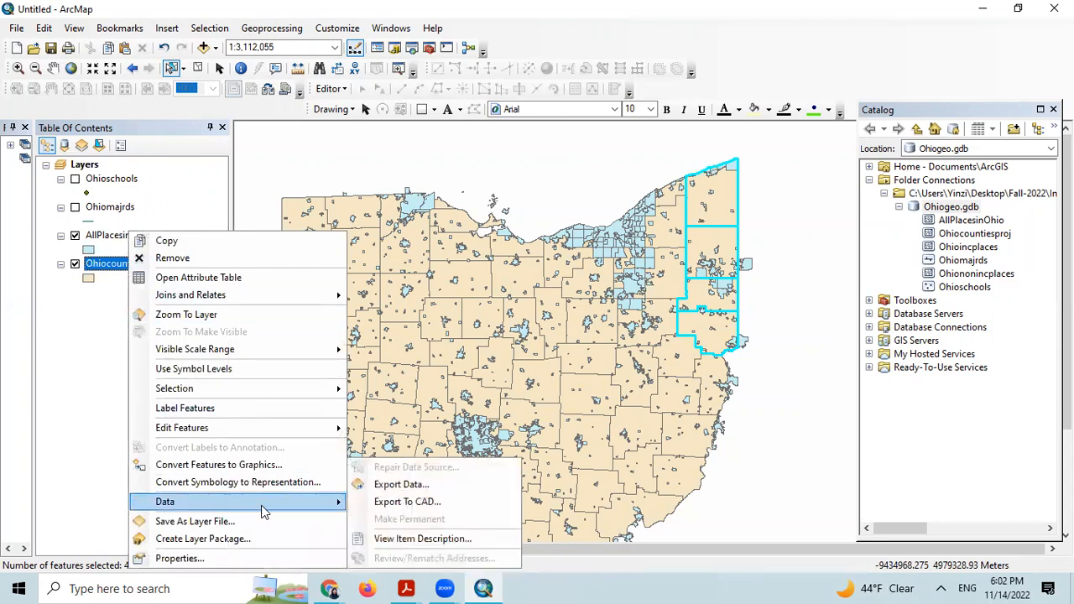
click(382, 484)
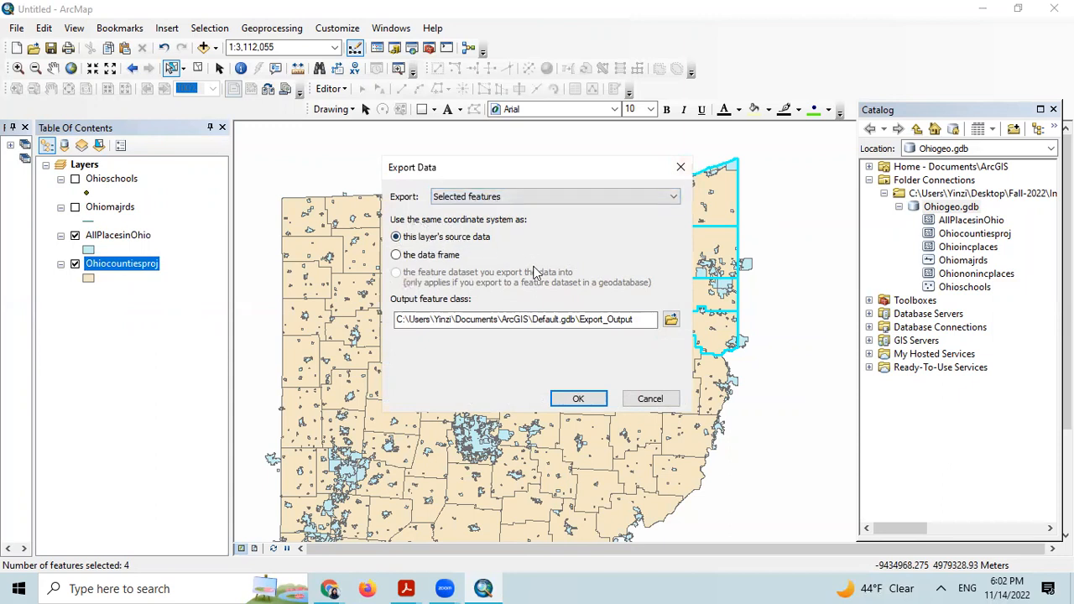
Export the selected counties to Ohiogeo.gdb as feature class FourCounites and add the exported data to the map as a layer.
click(671, 323)
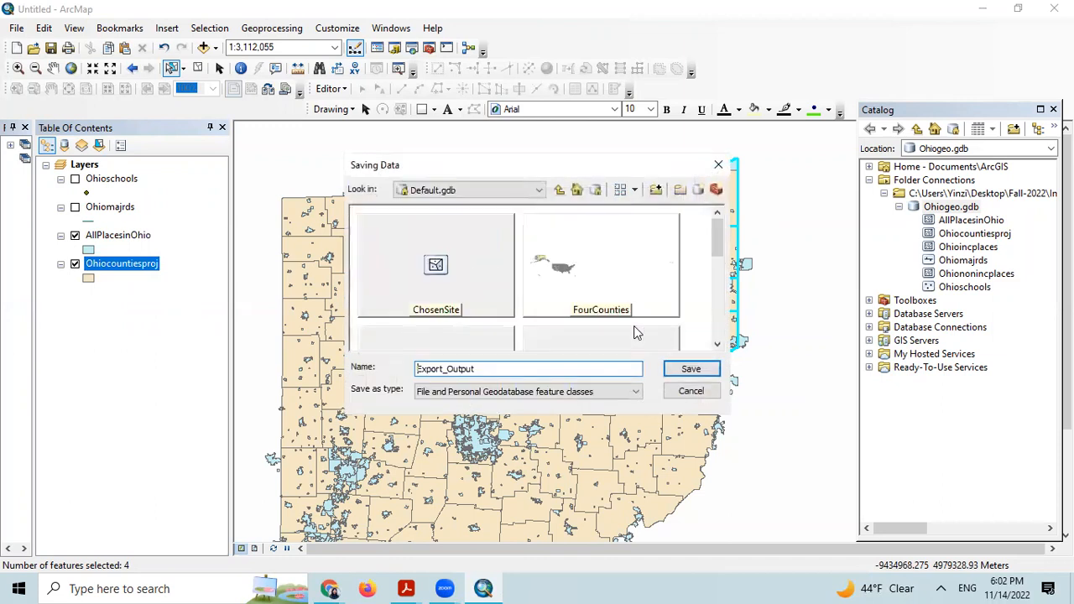
click(468, 190)
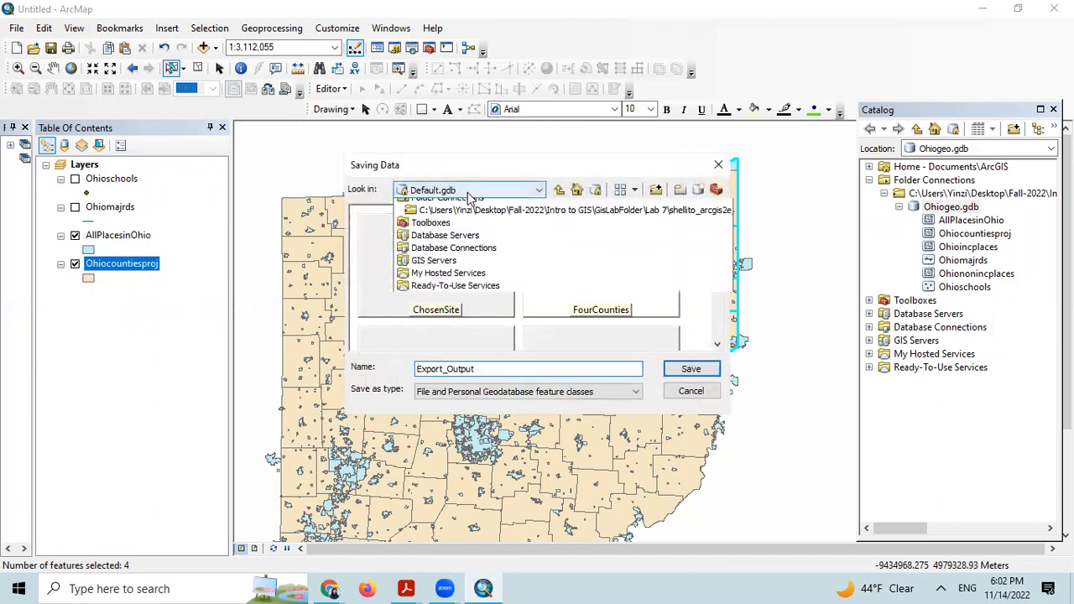
click(468, 243)
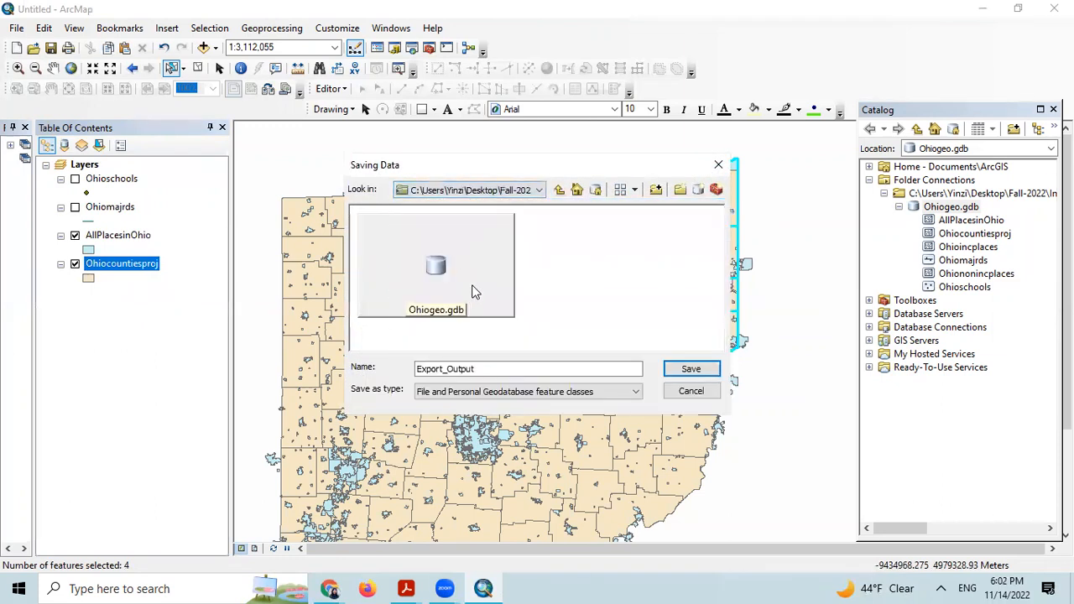
double_click(470, 295)
drag(475, 369, 396, 373)
key(BackSpace)
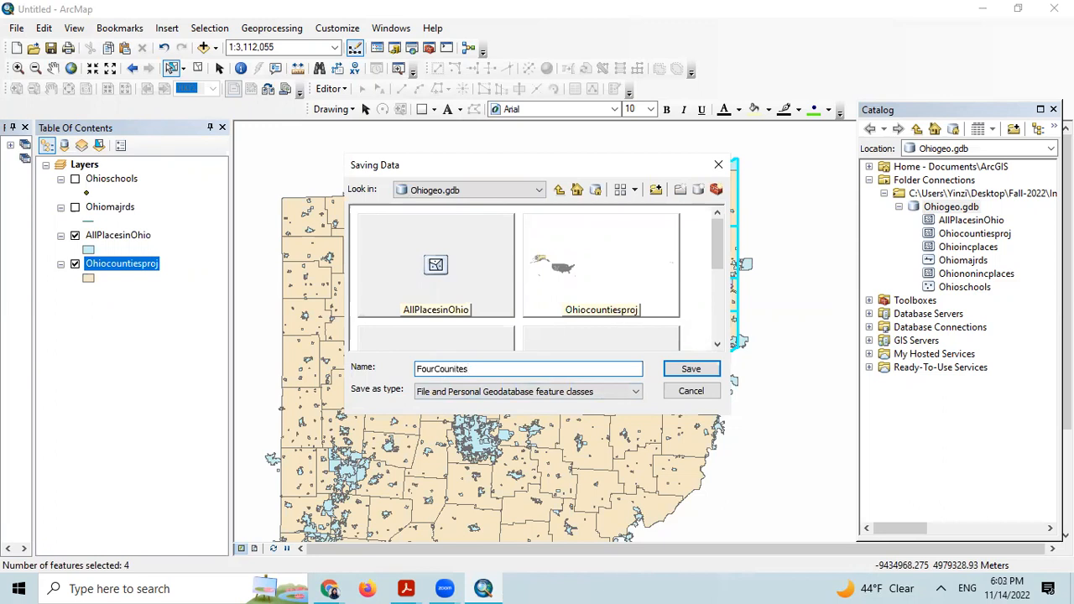
click(693, 369)
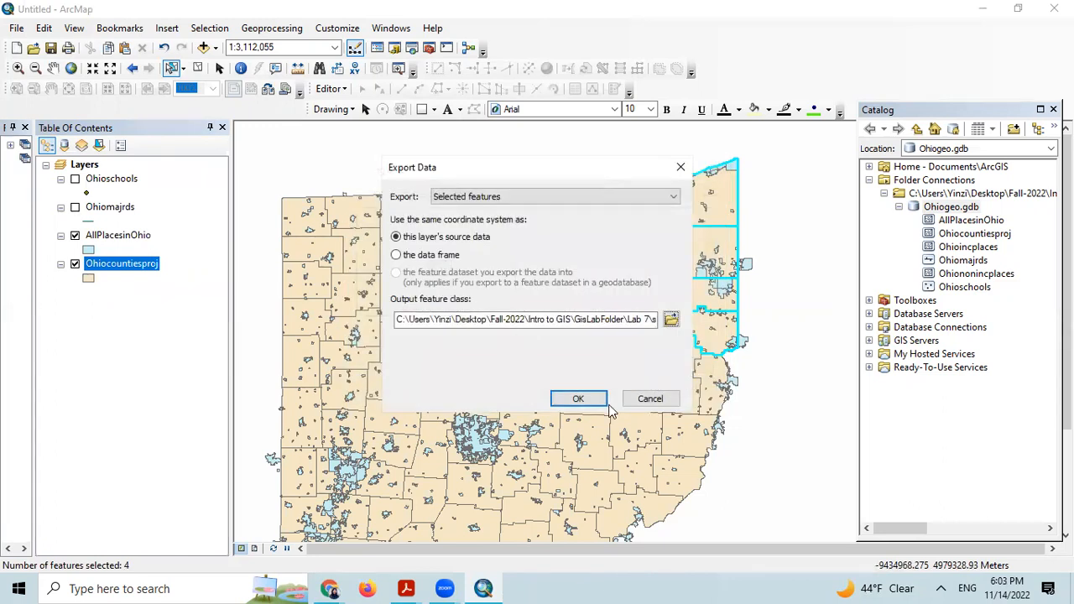
click(579, 399)
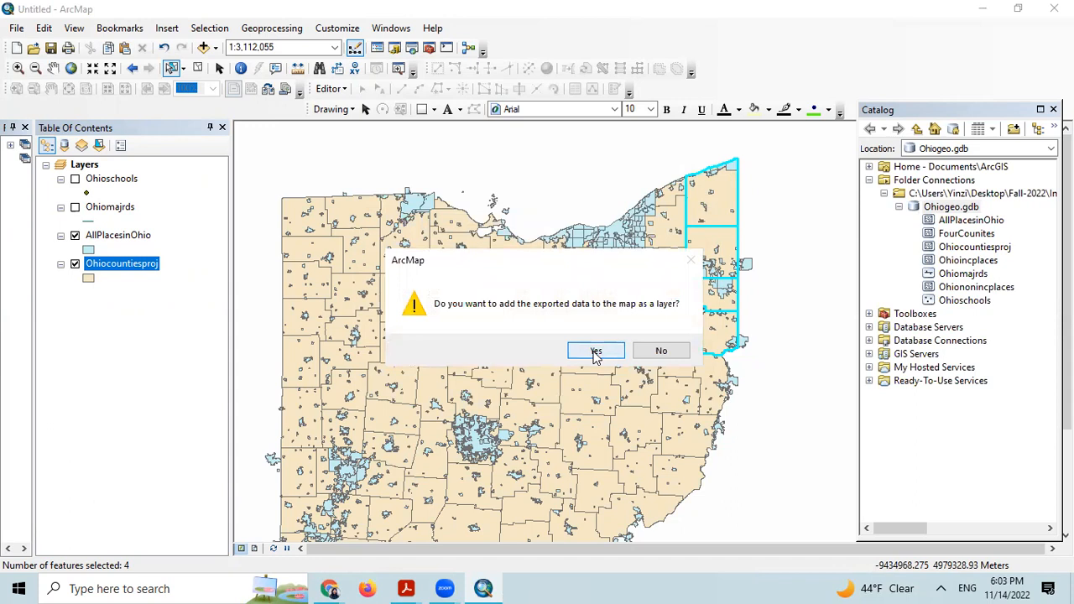
click(595, 353)
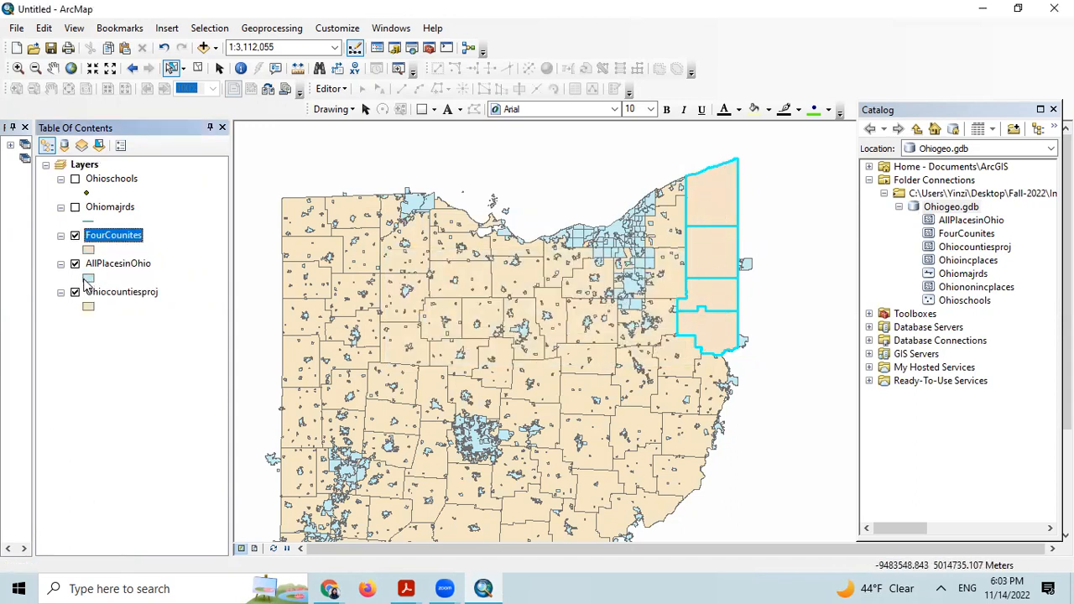
Remove the Ohiocountiesproj layer from the map and hide AllPlacesinOhio.
right_click(104, 295)
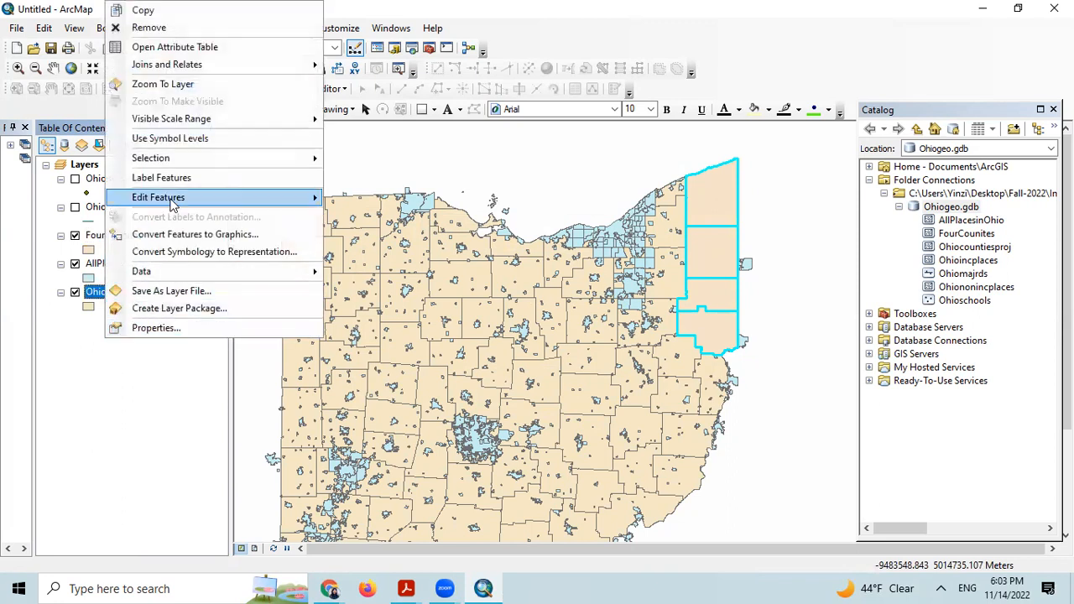
click(152, 27)
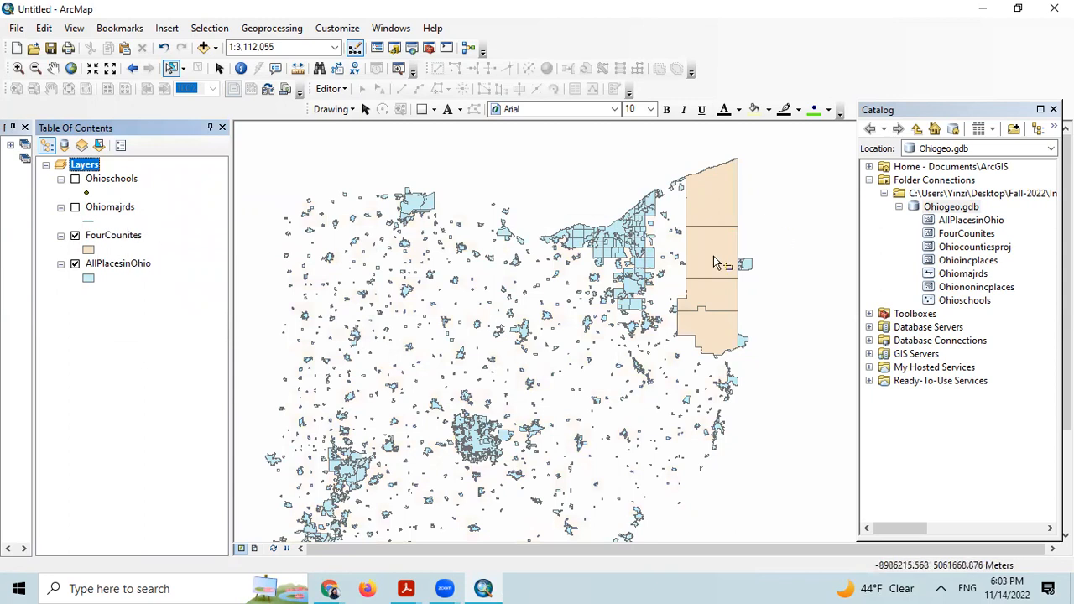
click(75, 263)
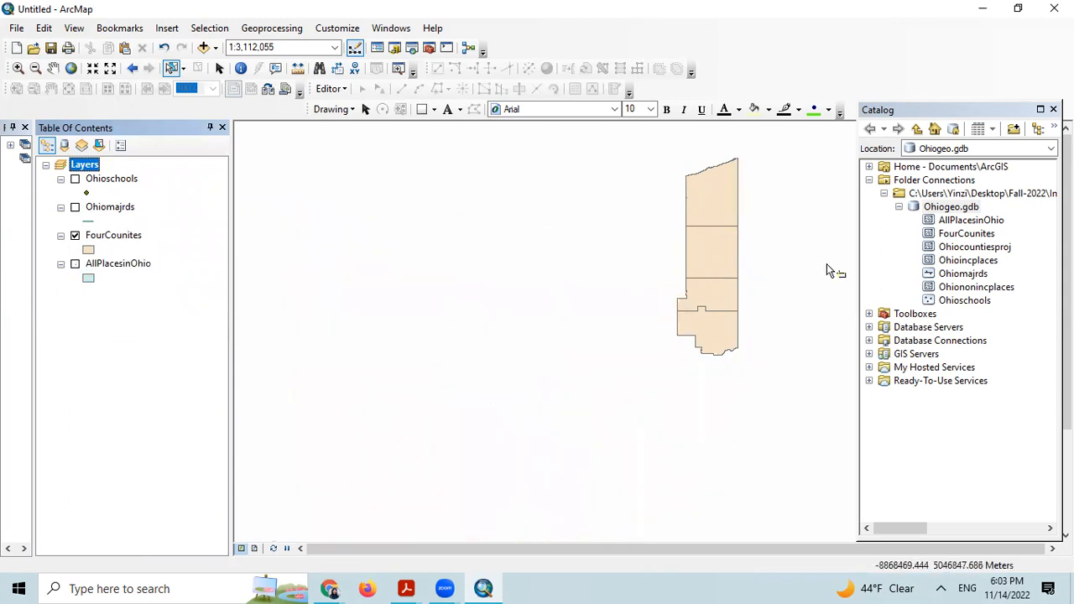
Set up a Dissolve with FourCounites from Ohiogeo.gdb as the input features.
right_click(112, 238)
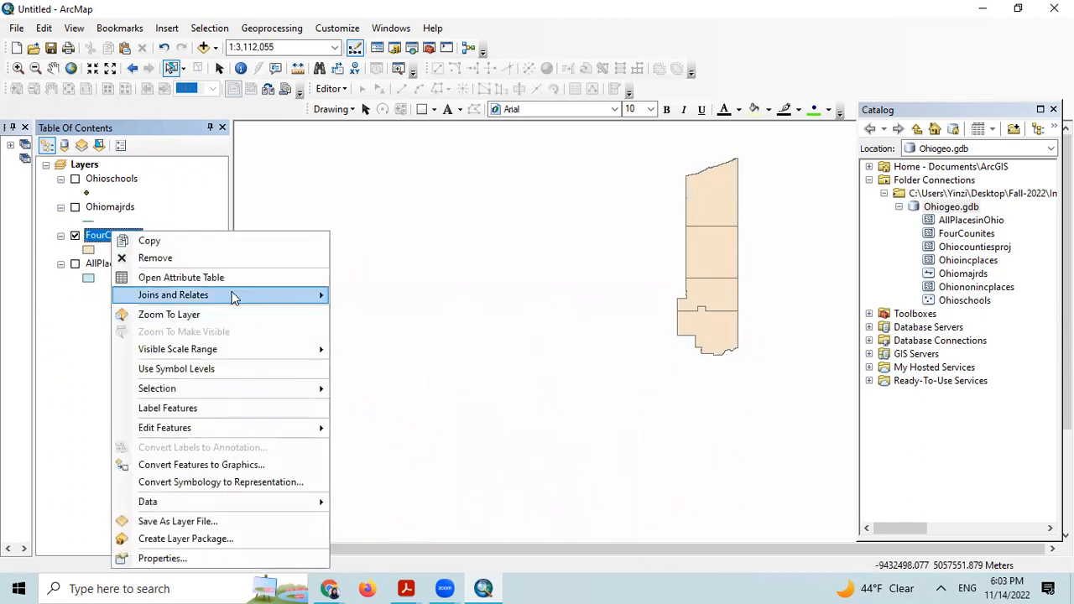
click(203, 315)
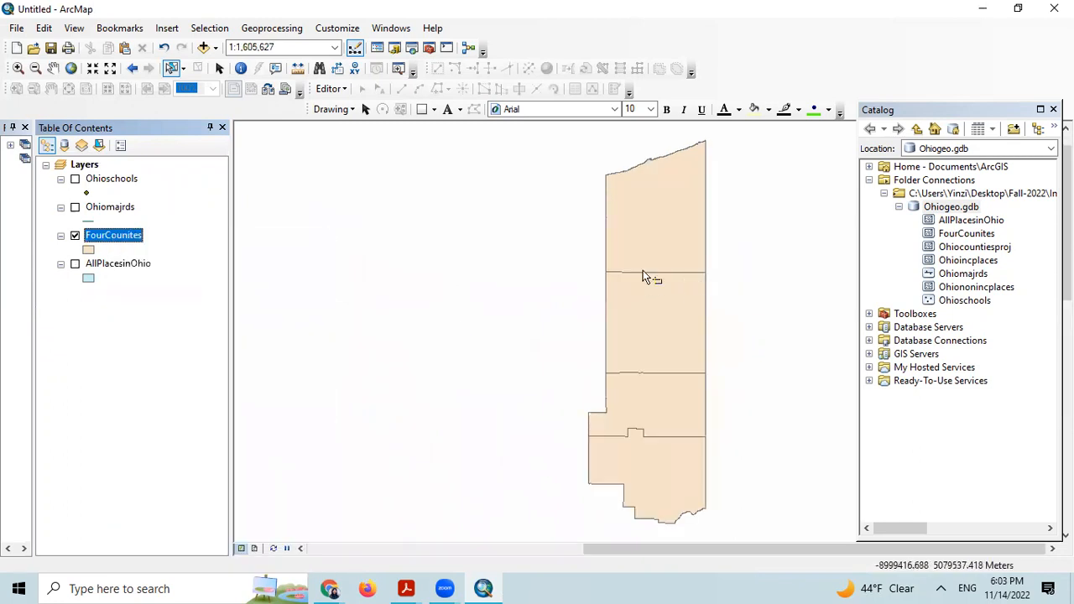
click(53, 68)
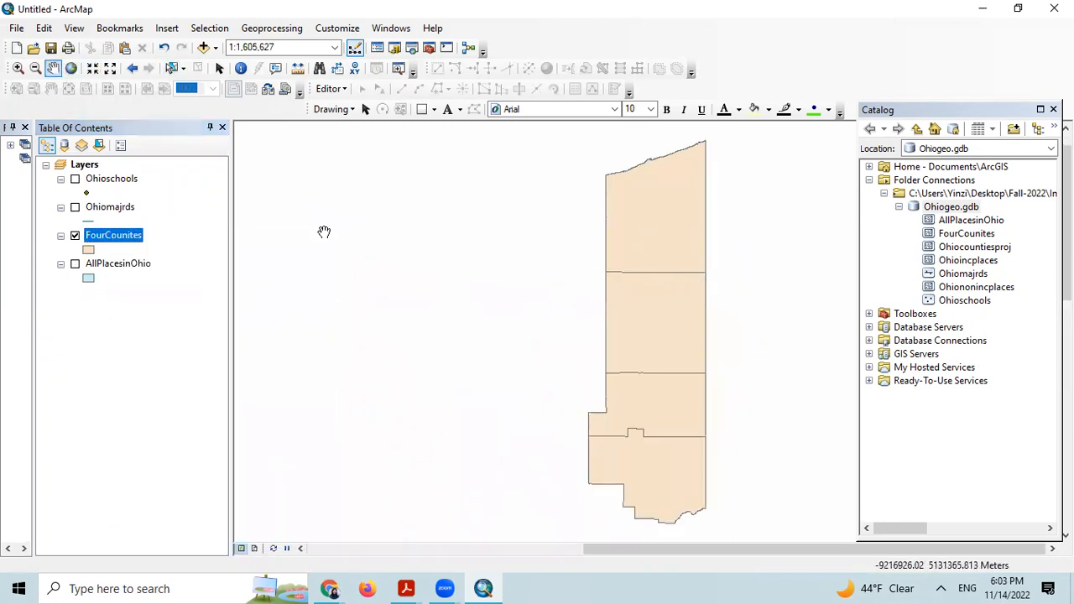
drag(652, 285, 541, 289)
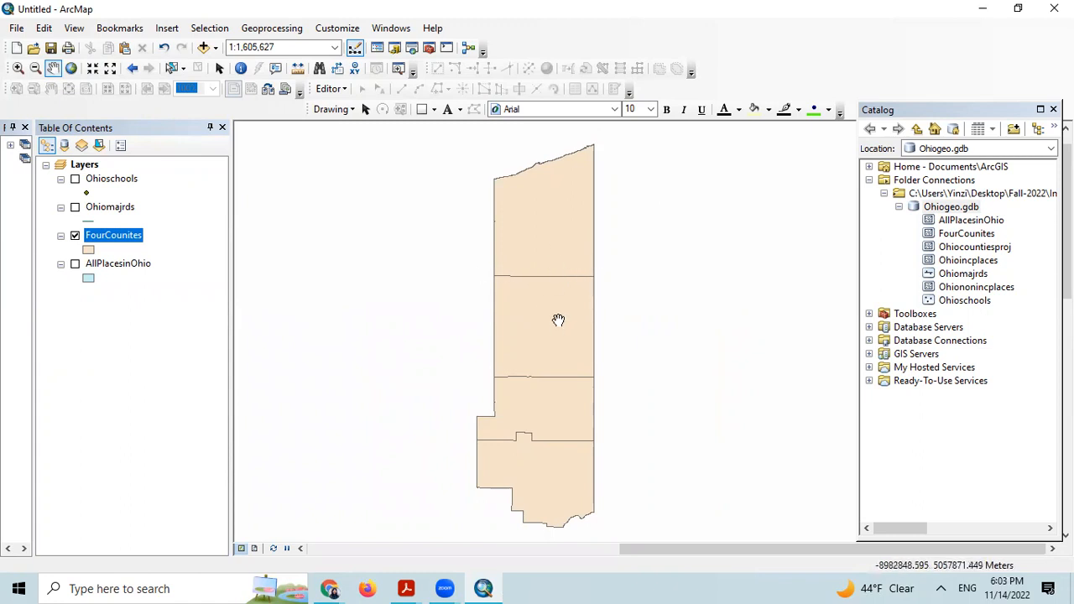
click(267, 32)
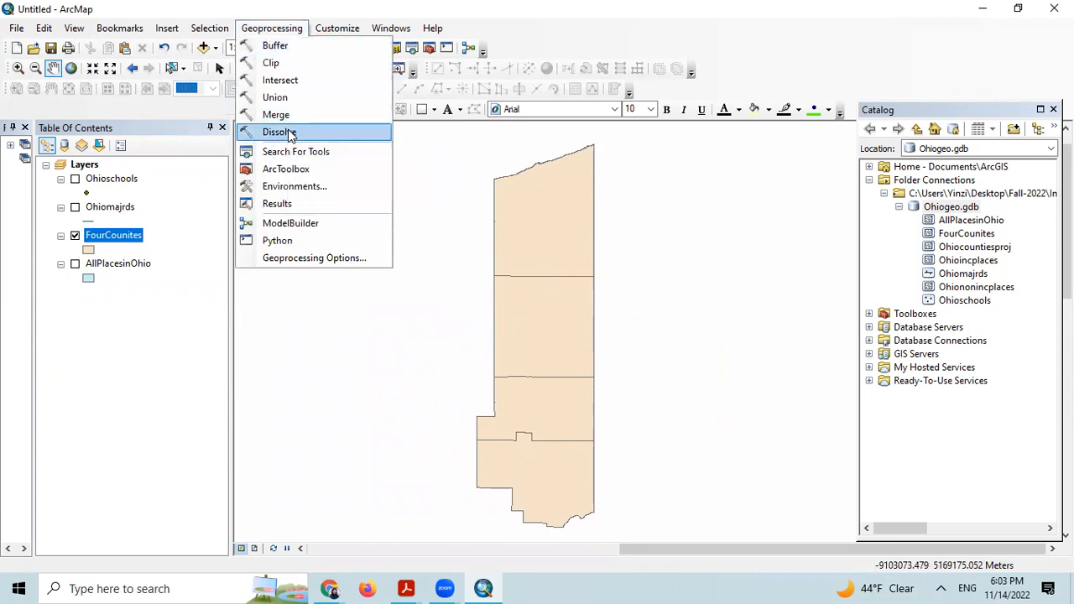
click(291, 136)
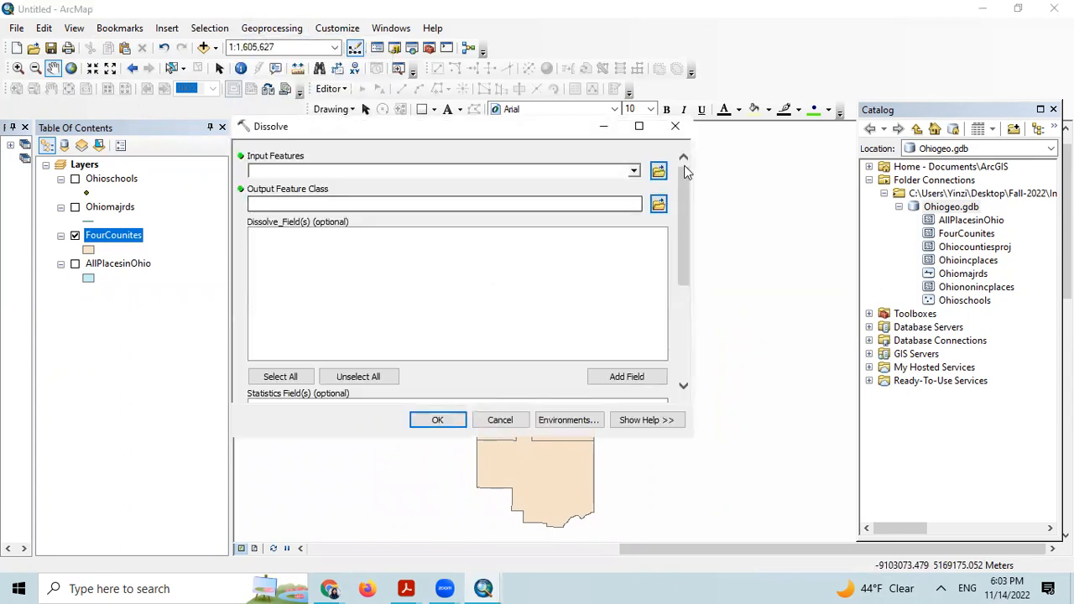
click(658, 172)
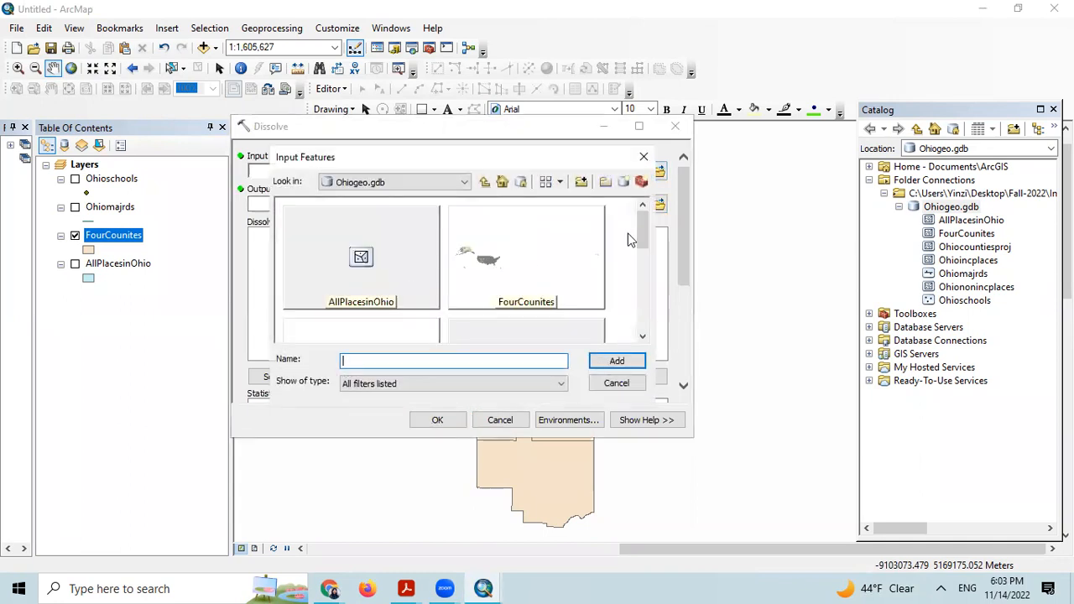
click(526, 303)
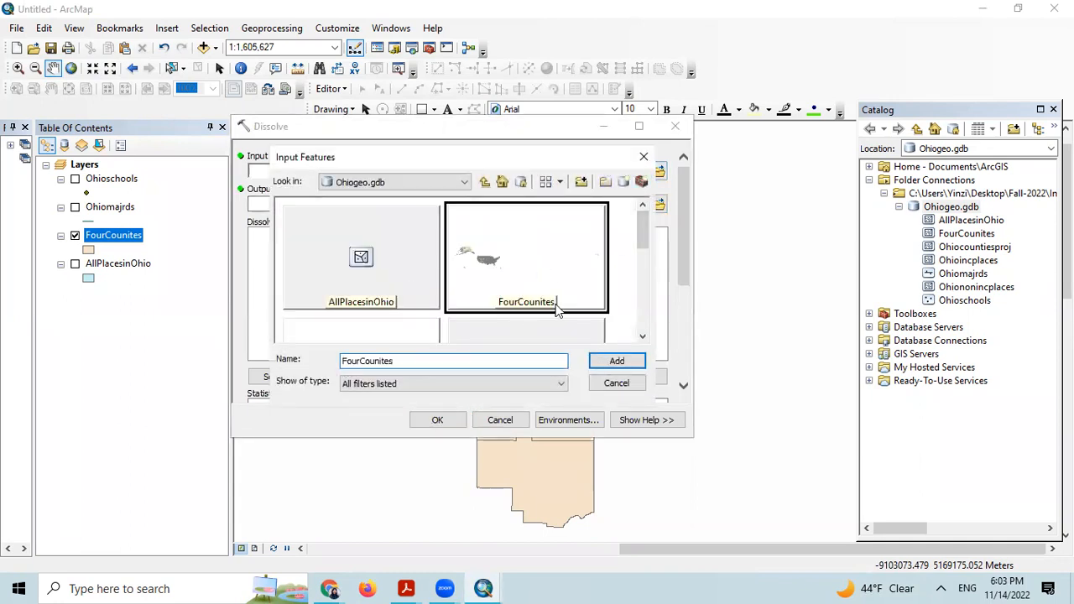
click(618, 362)
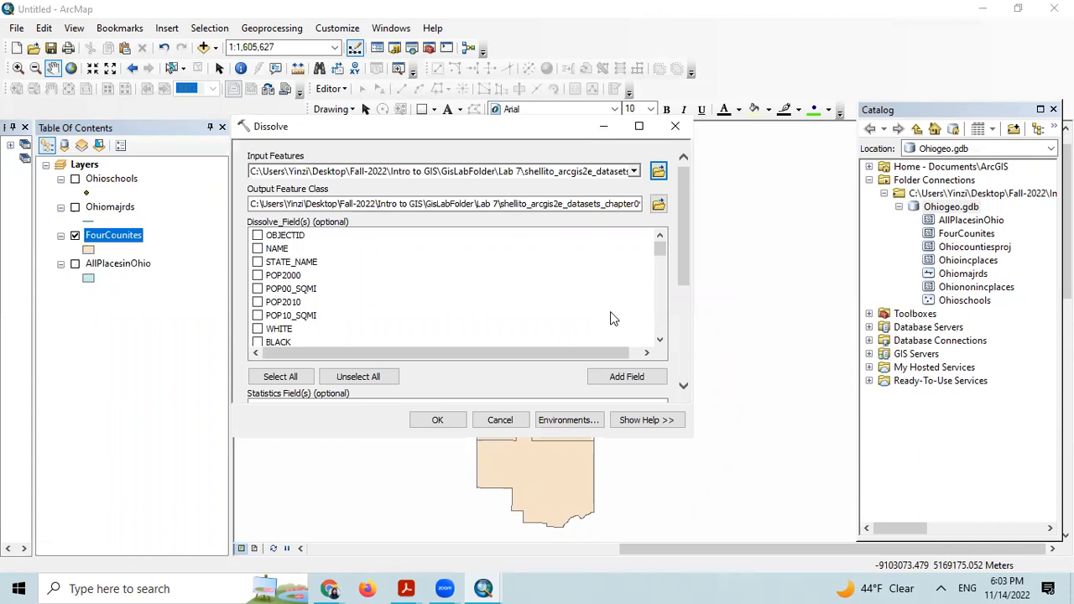
Name the dissolve output DissolveFourCounties in Ohiogeo.gdb and run the tool without choosing any dissolve fields.
click(658, 203)
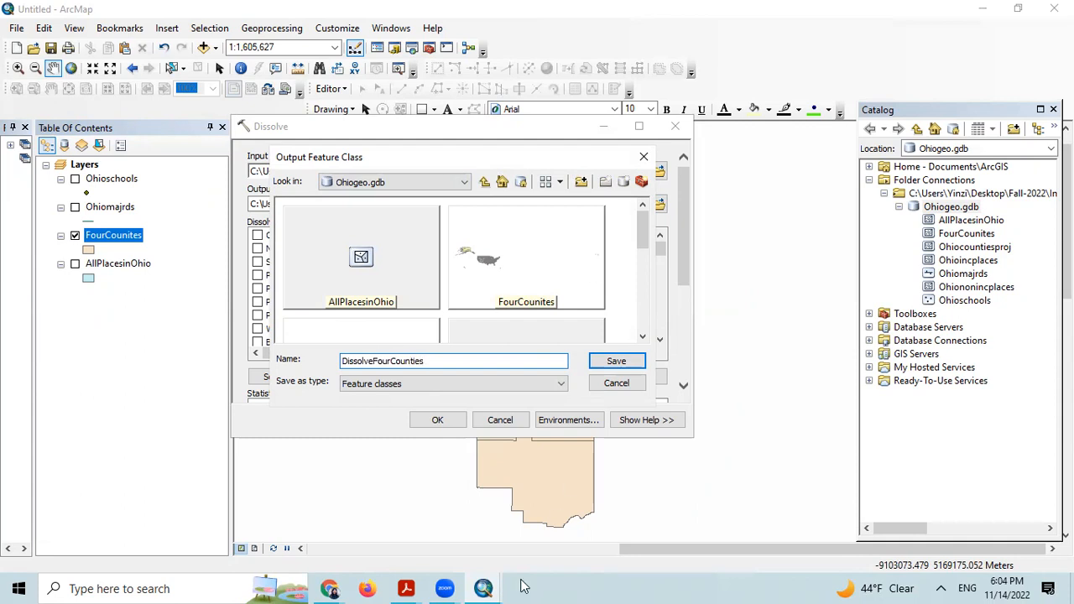
click(618, 363)
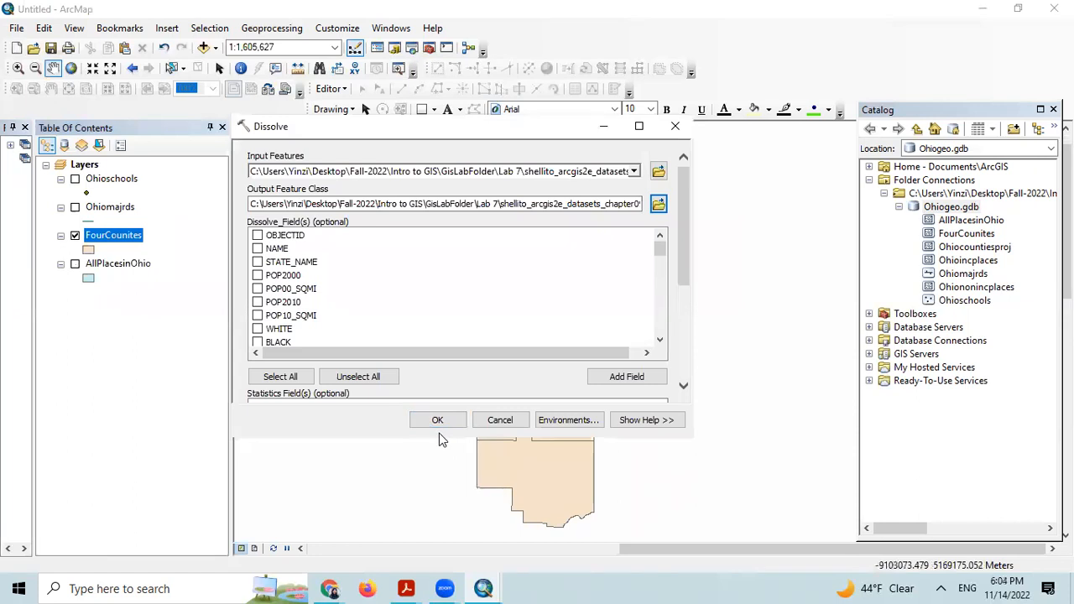
drag(690, 251, 690, 168)
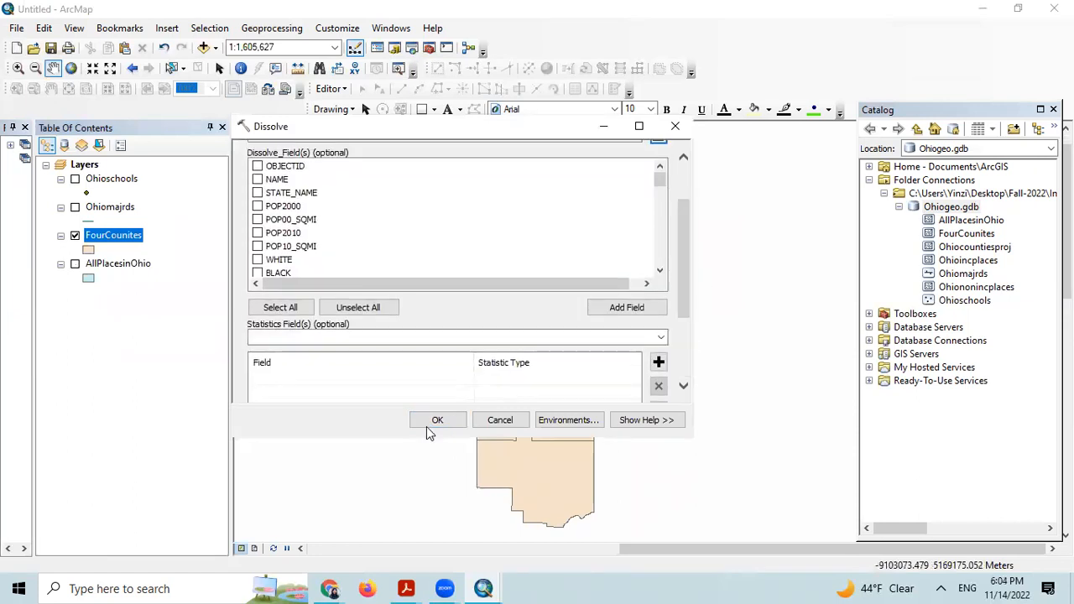
click(430, 422)
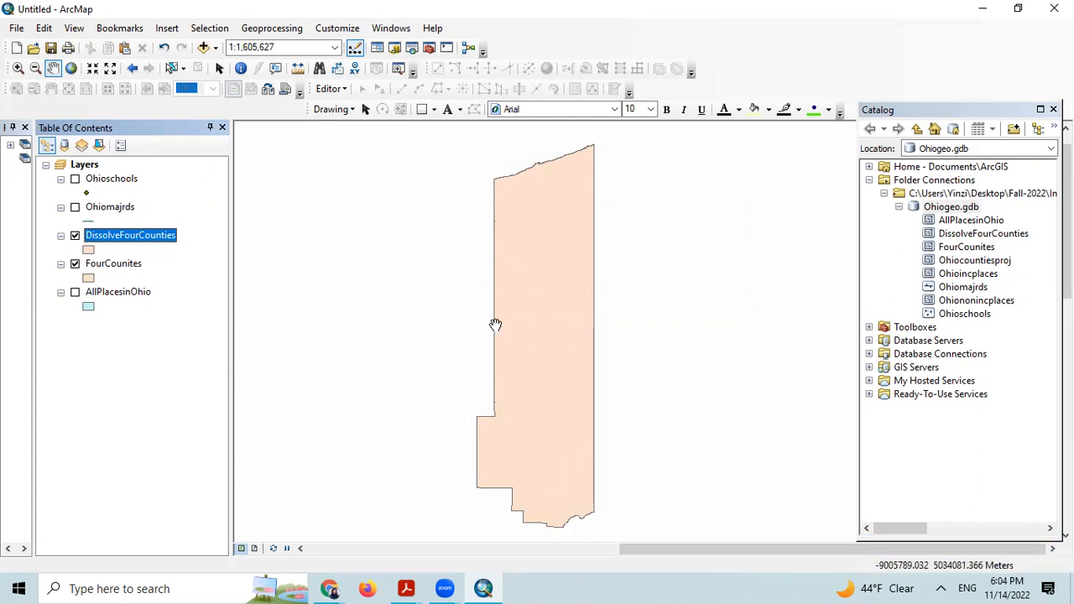
Remove the FourCounites layer from the map and show the Ohiomajrds, Ohioschools and AllPlacesinOhio layers.
right_click(128, 267)
click(172, 257)
click(121, 284)
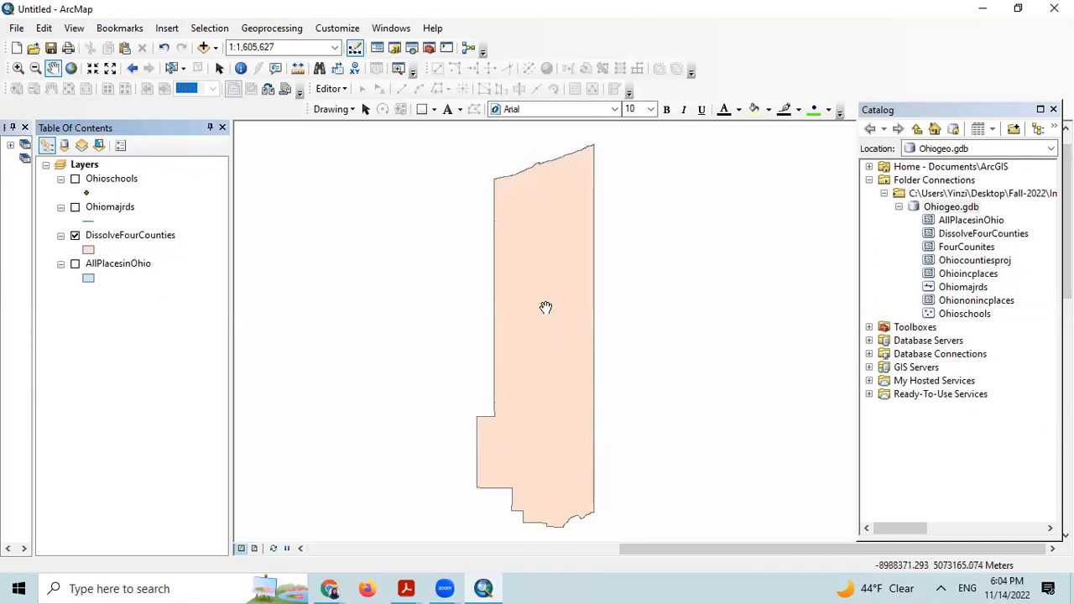
click(74, 207)
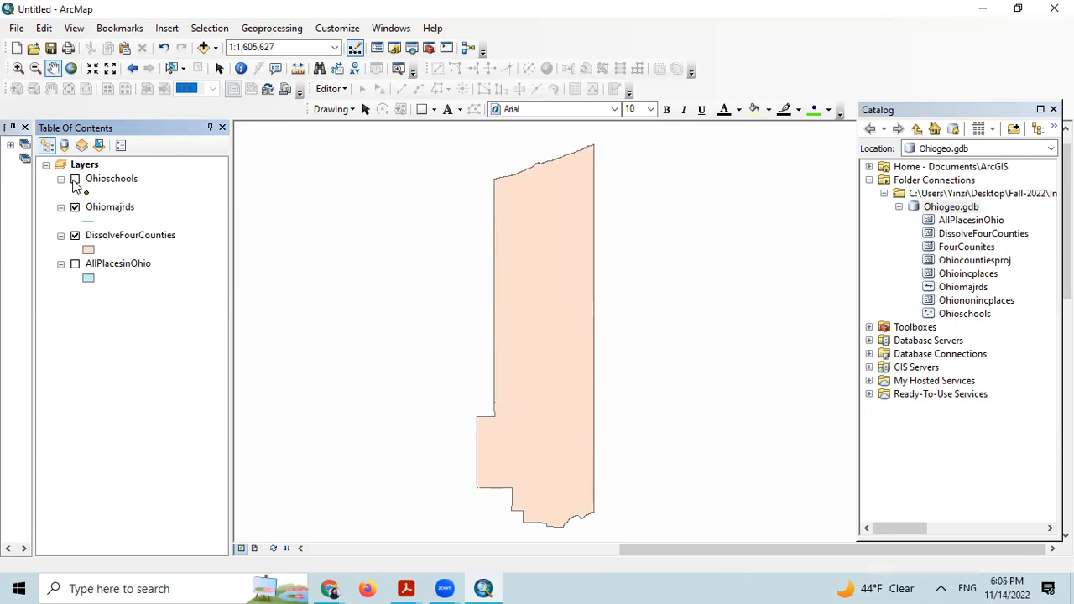
click(75, 178)
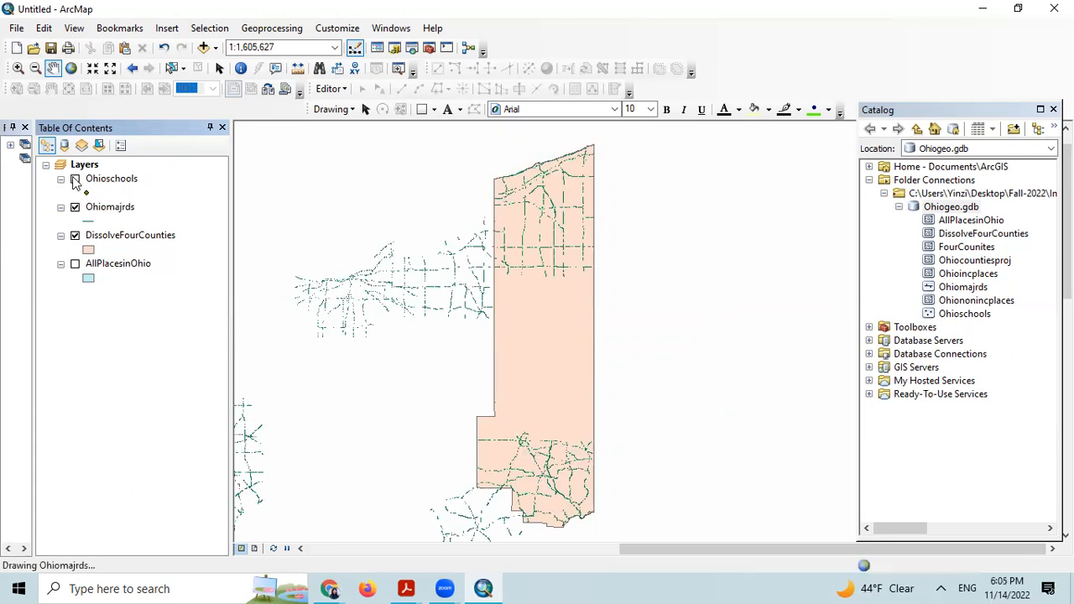
click(75, 265)
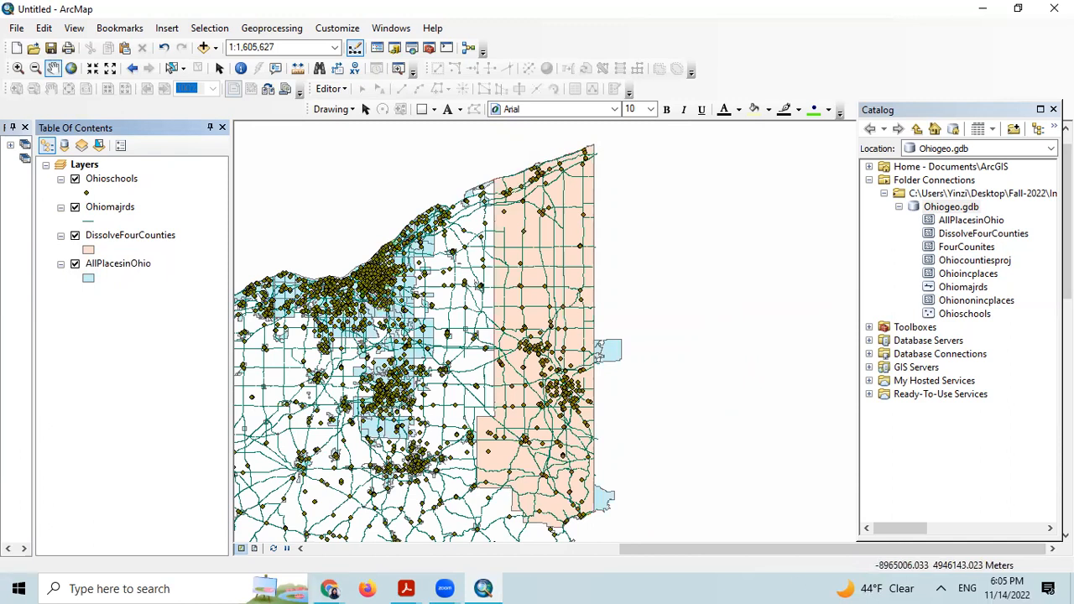
Set up a Clip with Ohioschools as the input features and DissolveFourCounties as the clip features.
click(272, 31)
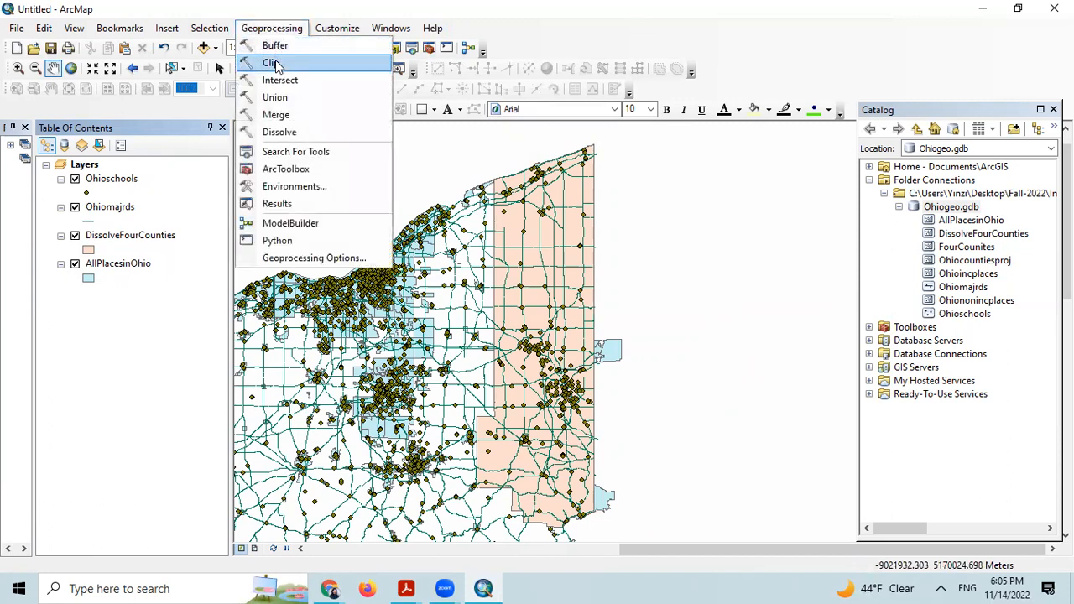
click(271, 63)
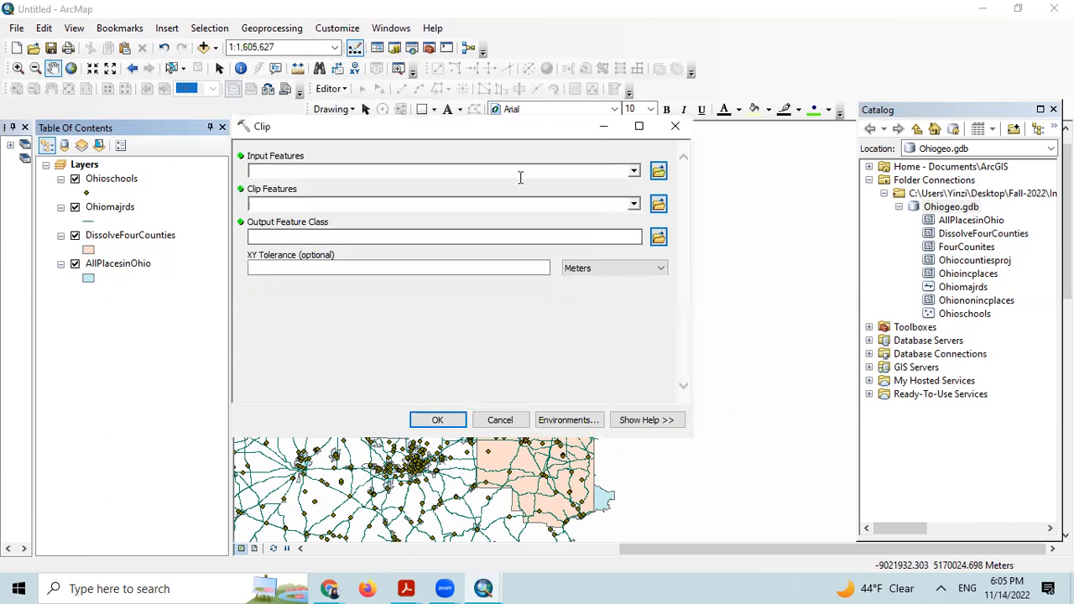
click(659, 171)
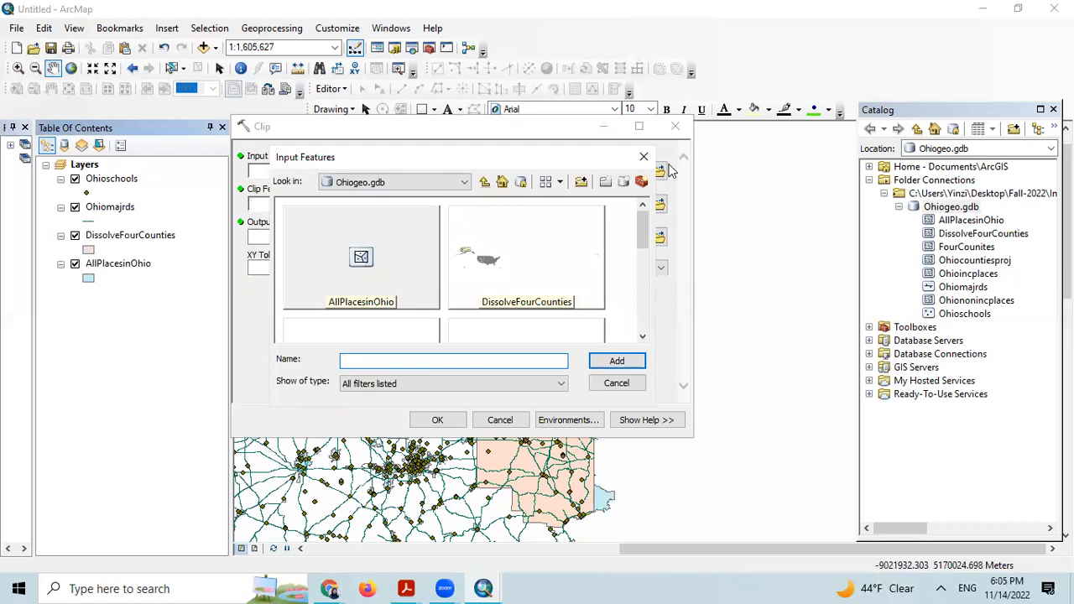
drag(638, 245, 639, 324)
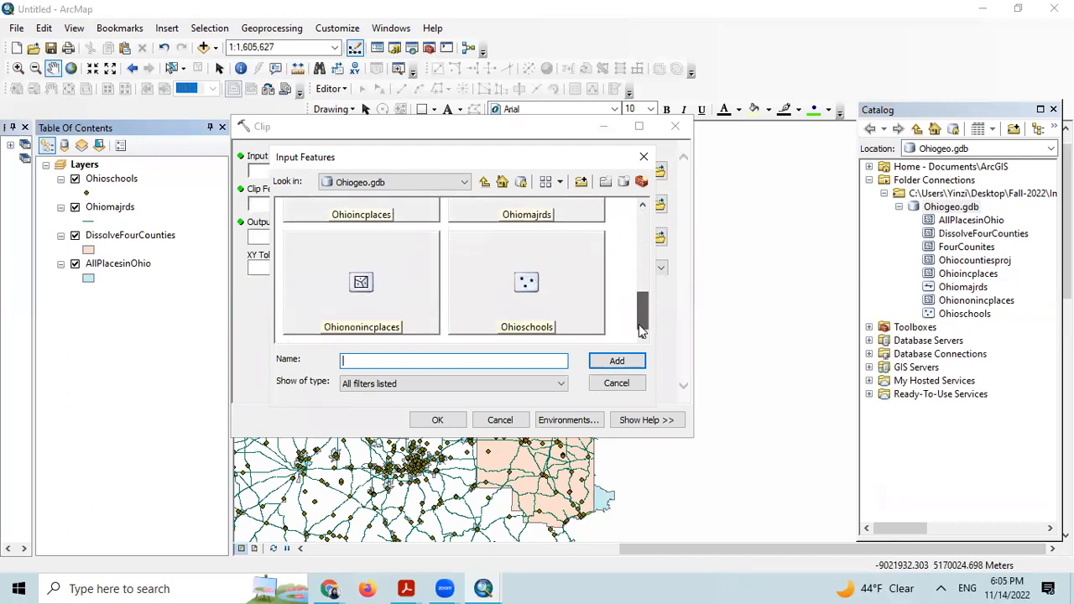
click(531, 329)
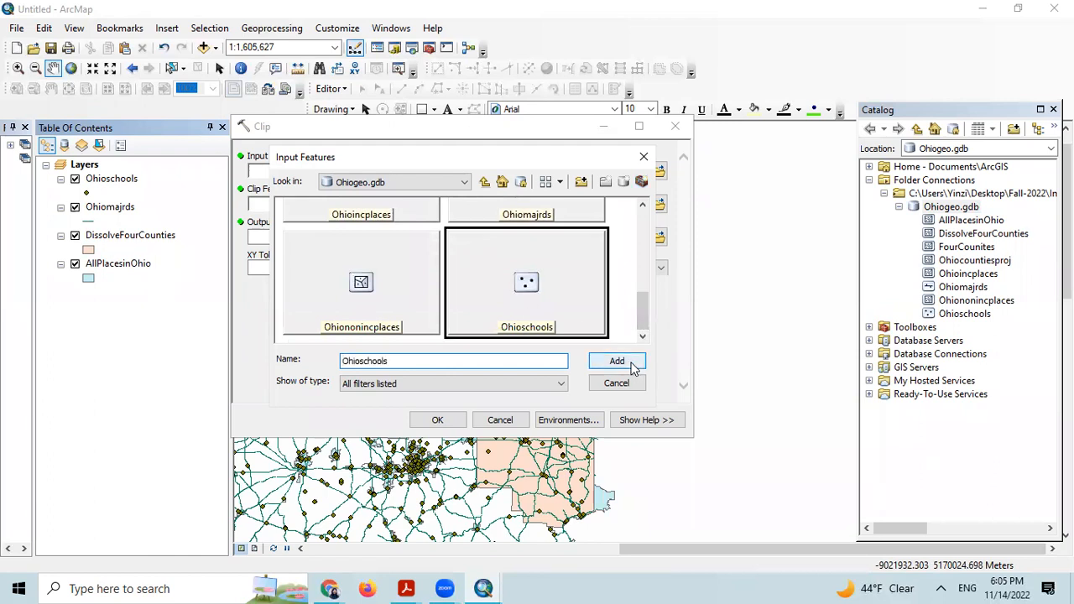
click(631, 366)
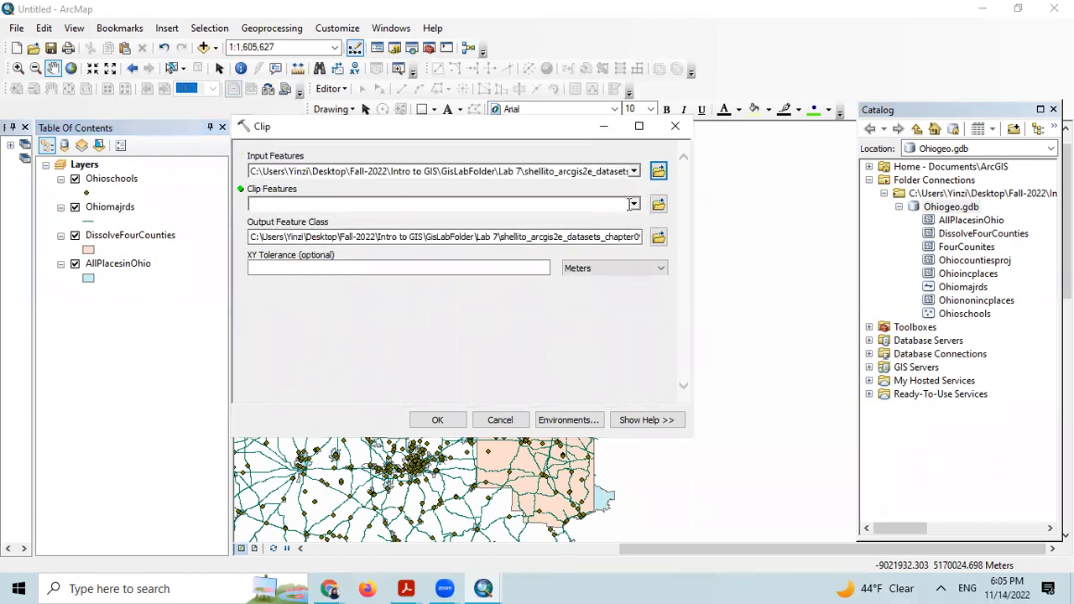
click(659, 205)
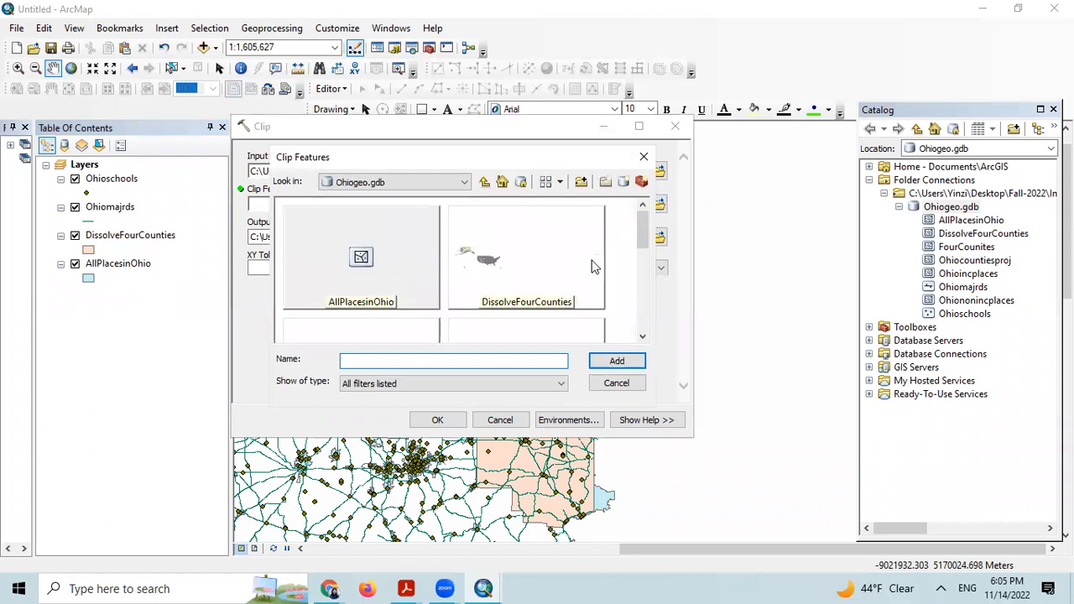
click(544, 290)
click(615, 361)
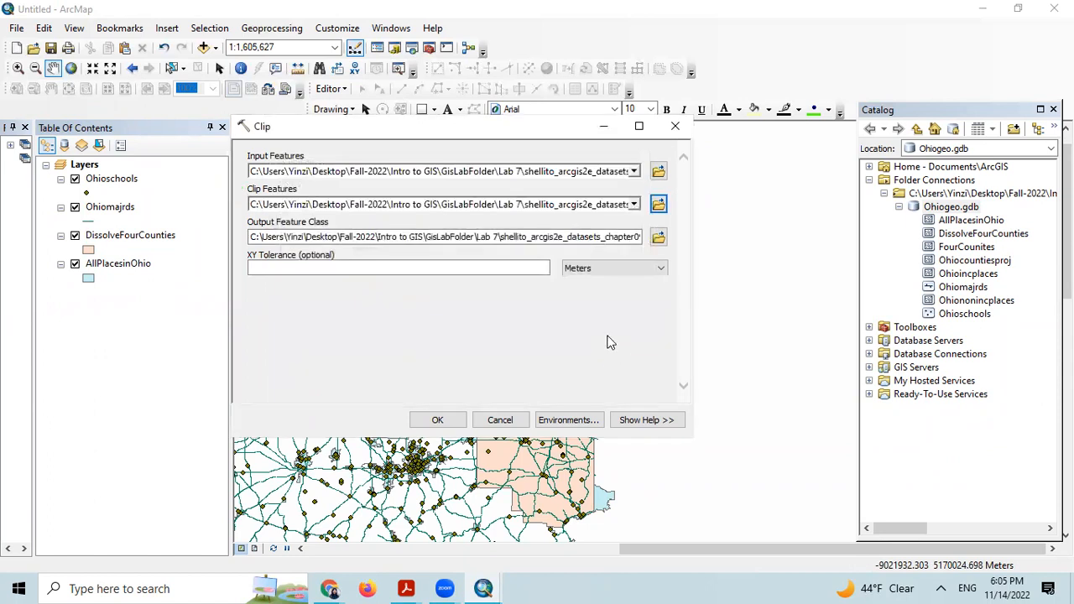
Run the clip with output SchoolinFourCounties in Ohiogeo.gdb and remove the Ohioschools layer from the map.
click(659, 237)
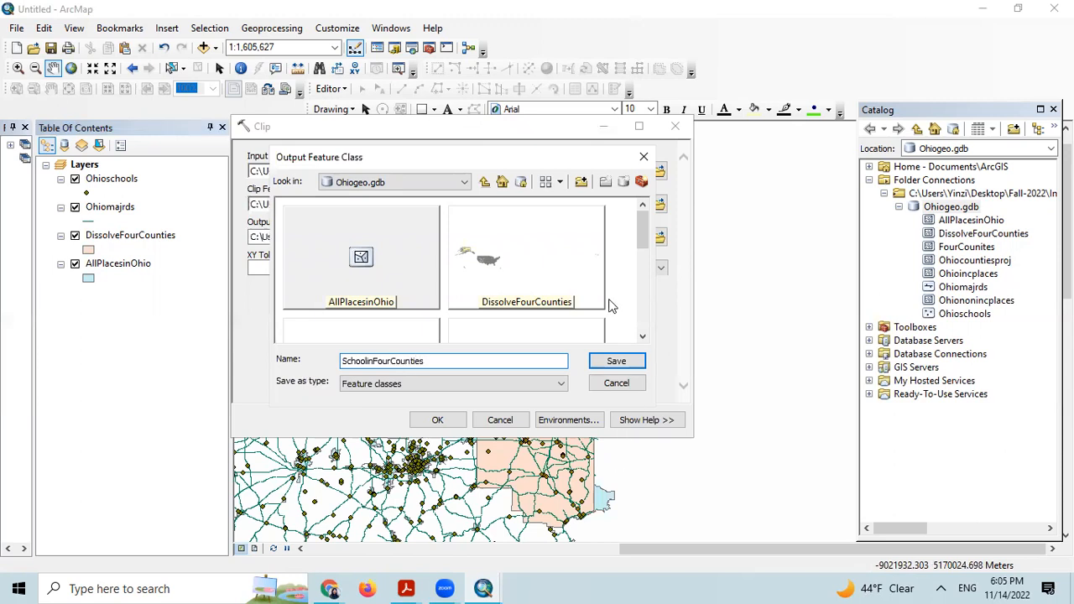
click(616, 361)
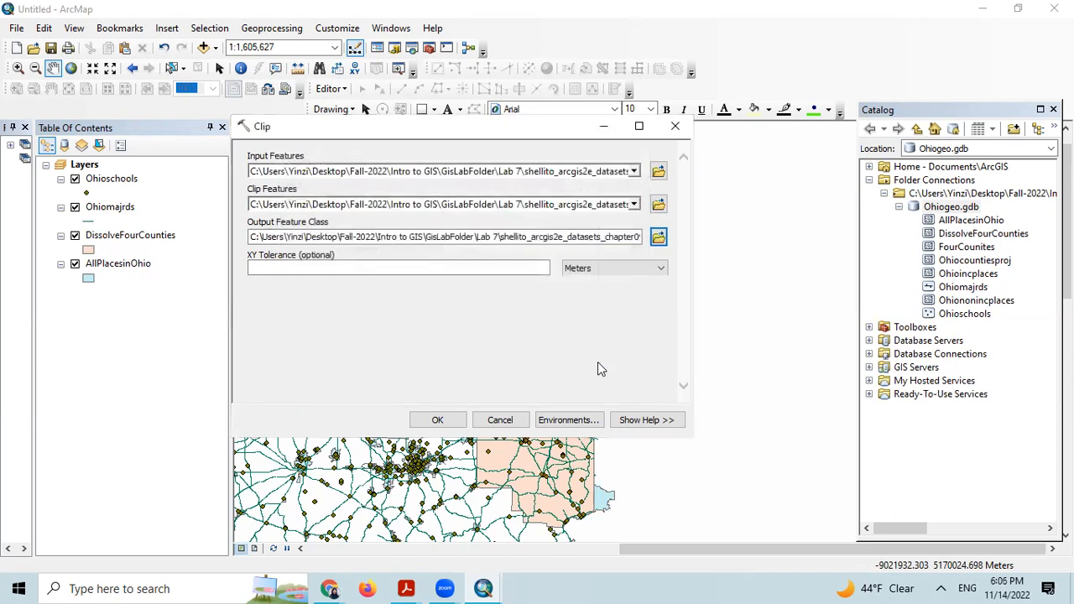
click(437, 422)
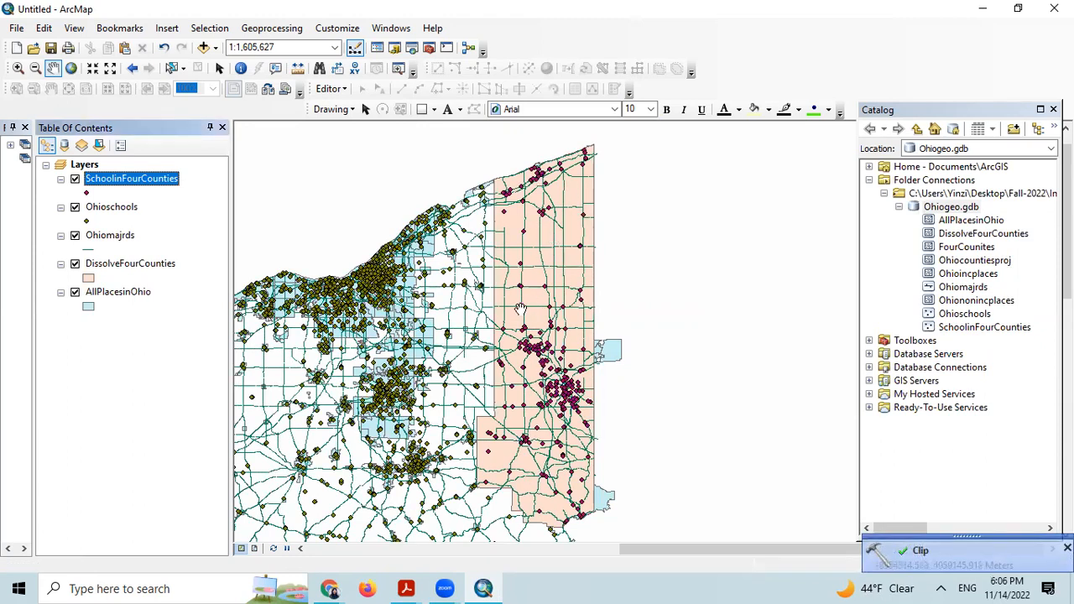
right_click(132, 208)
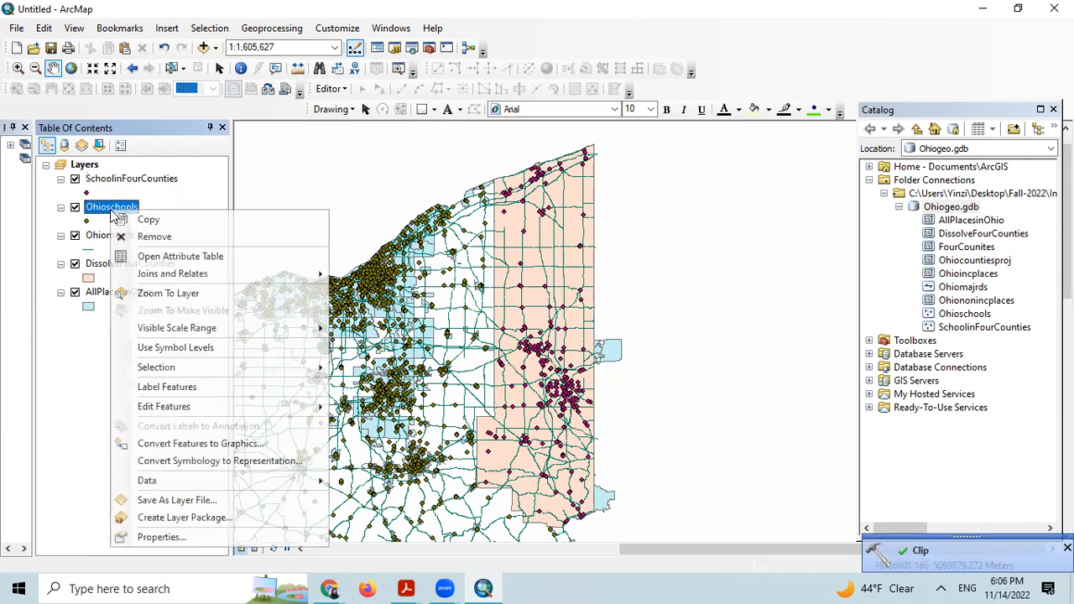
click(155, 235)
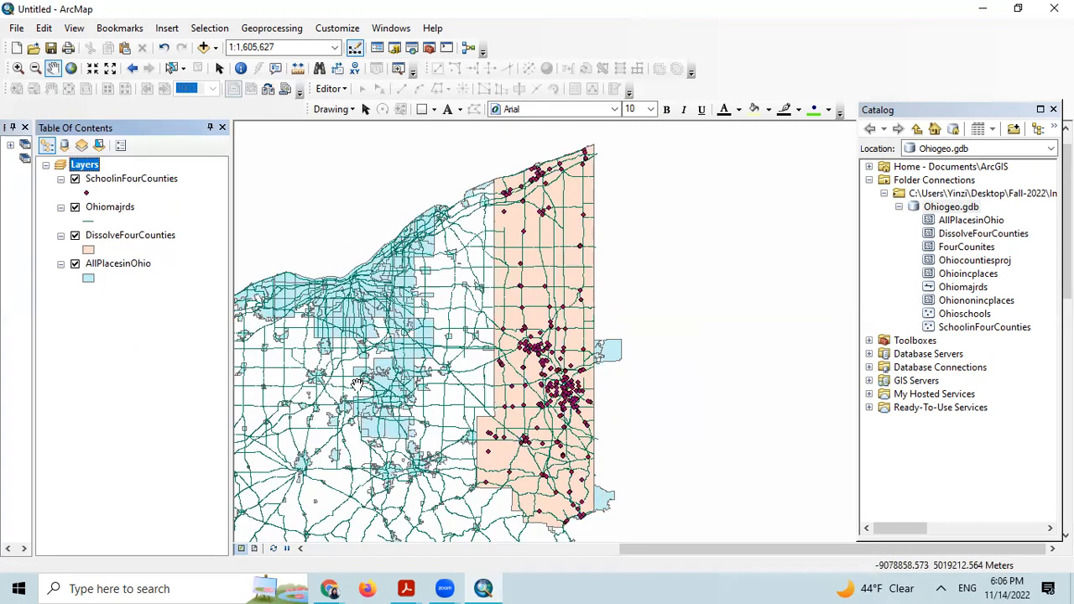
Set up a Clip with Ohiomajrds as the input features and DissolveFourCounties as the clip features.
click(276, 31)
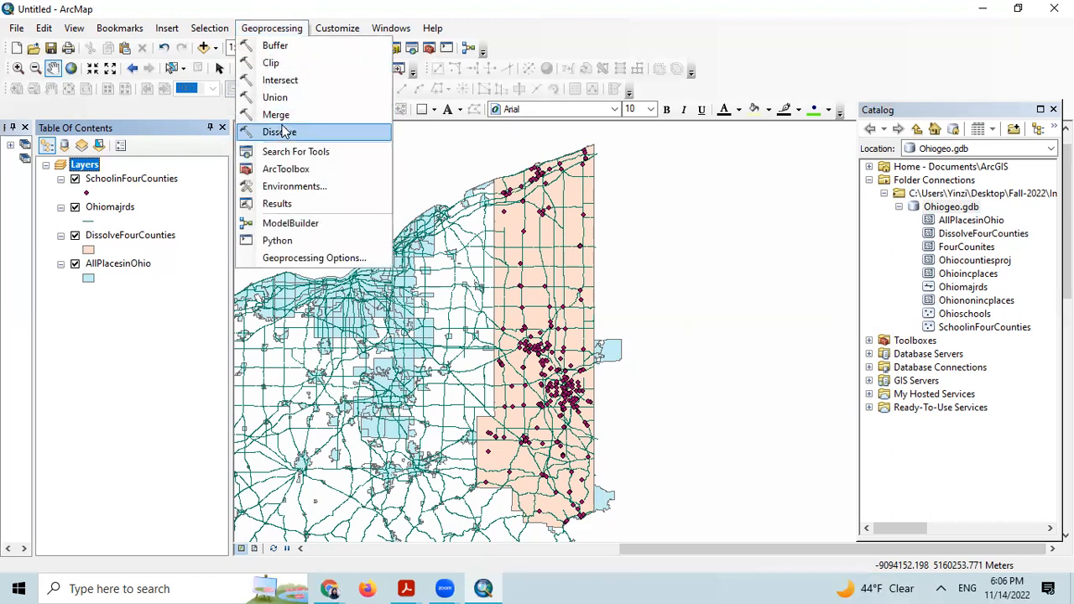
click(273, 63)
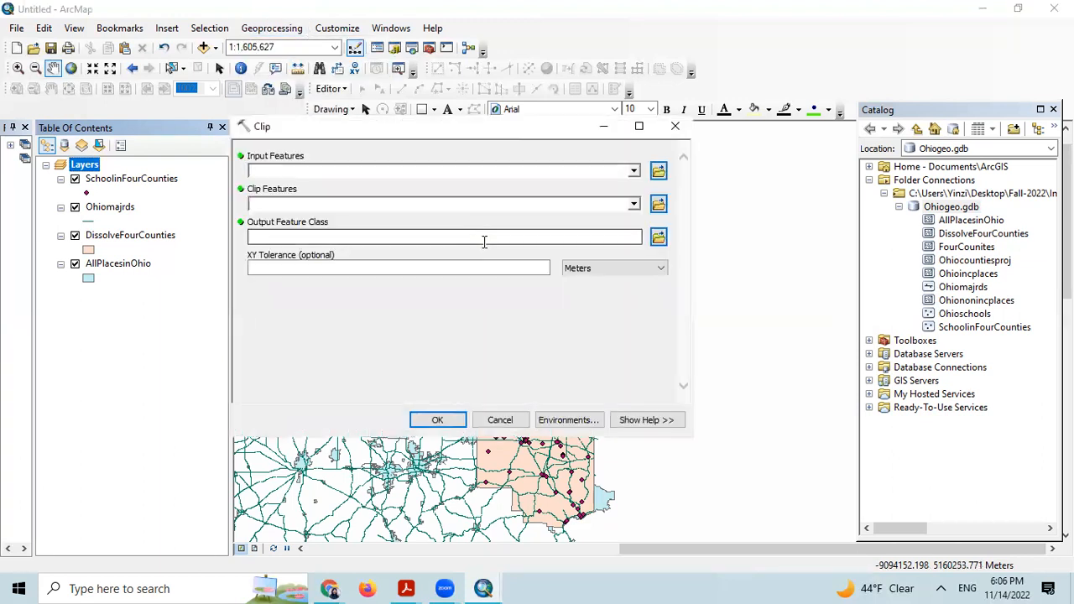
click(659, 170)
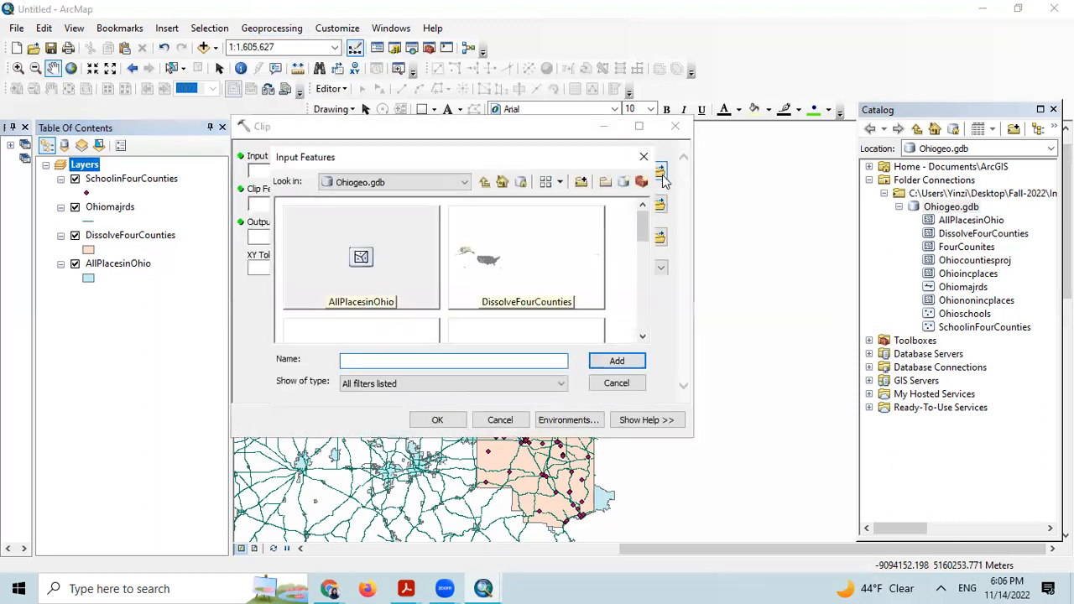
drag(641, 233, 645, 281)
click(540, 282)
click(602, 362)
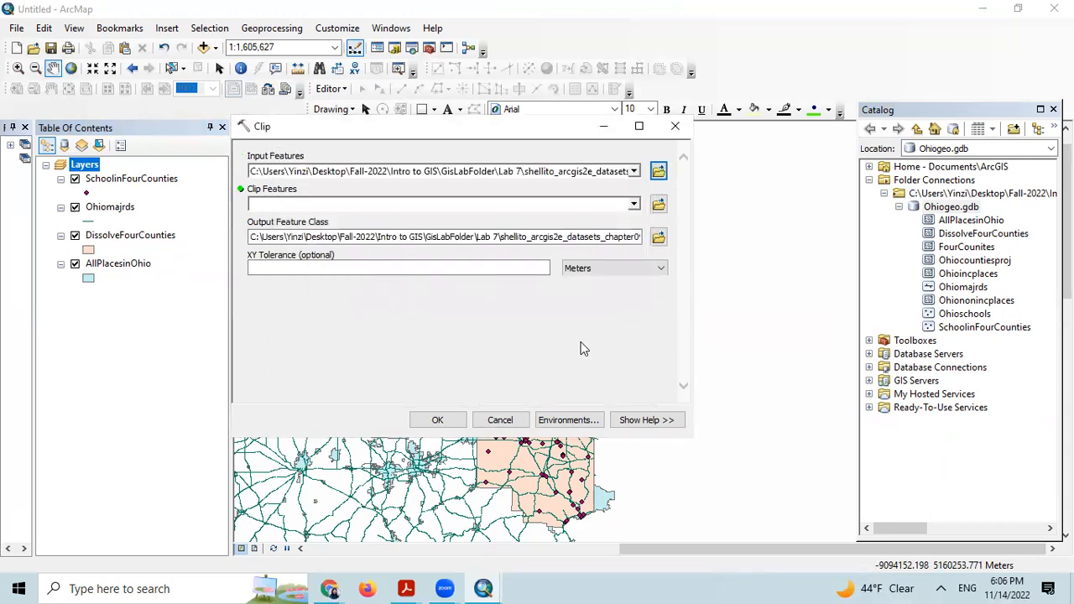
click(658, 203)
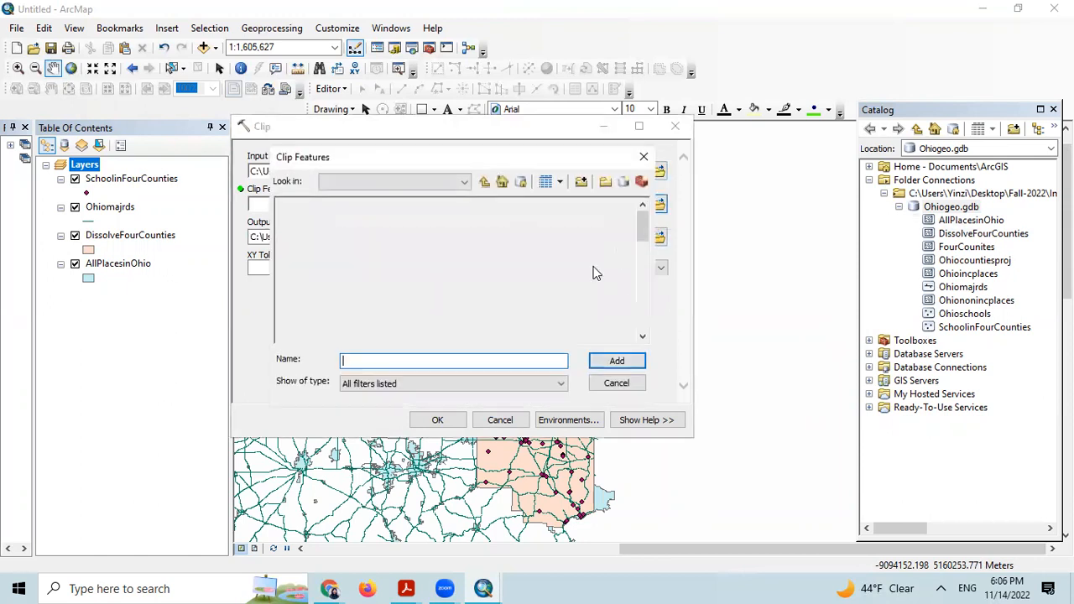
click(538, 288)
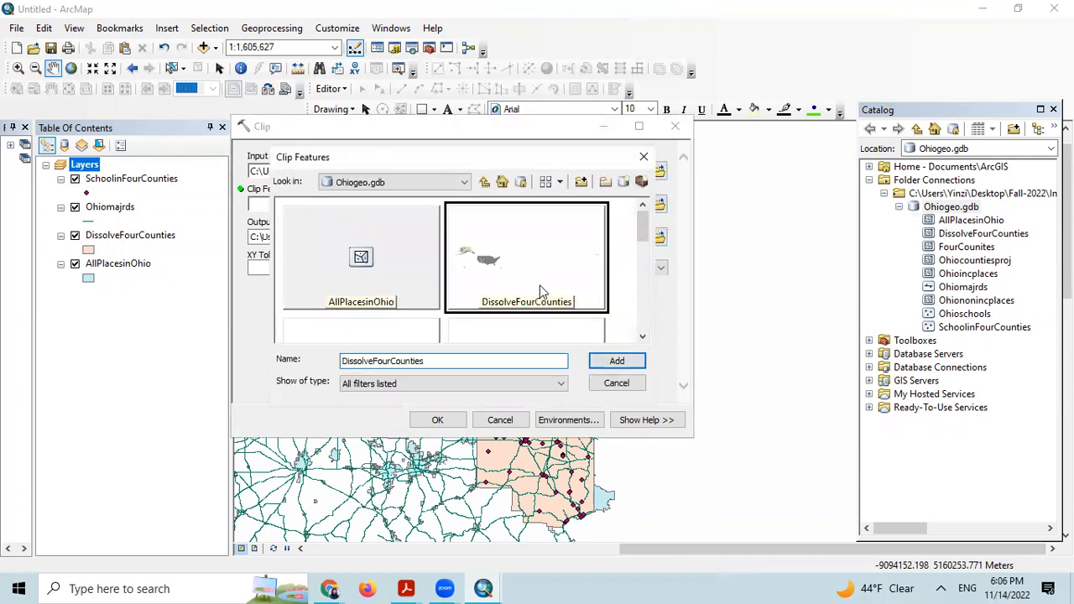
click(615, 361)
Run the clip with output MajrdsinFourCounties in Ohiogeo.gdb and remove the Ohiomajrds layer from the map.
click(658, 236)
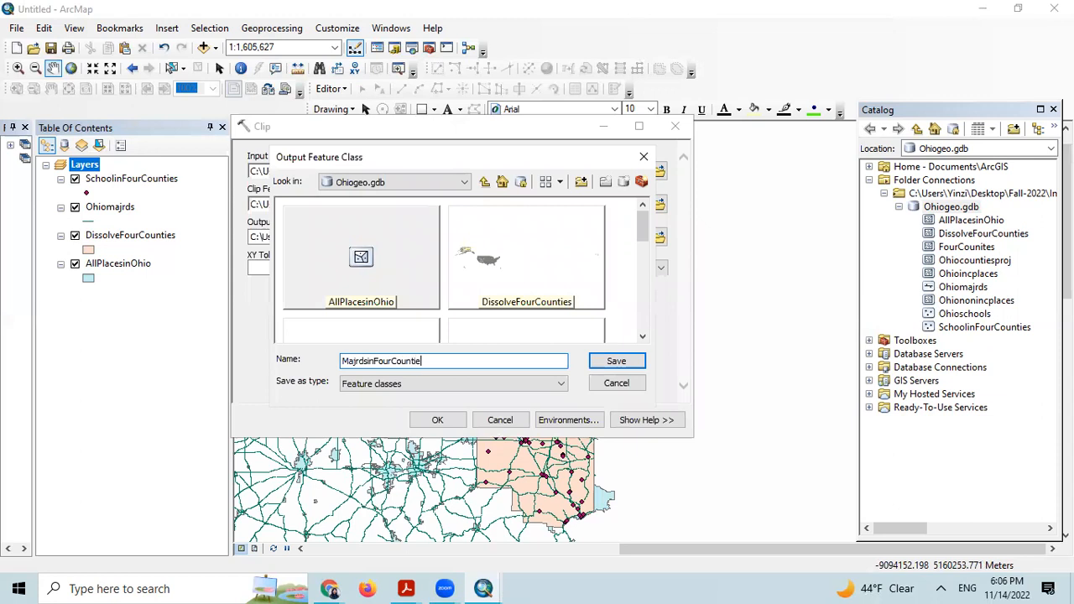
click(616, 361)
click(436, 420)
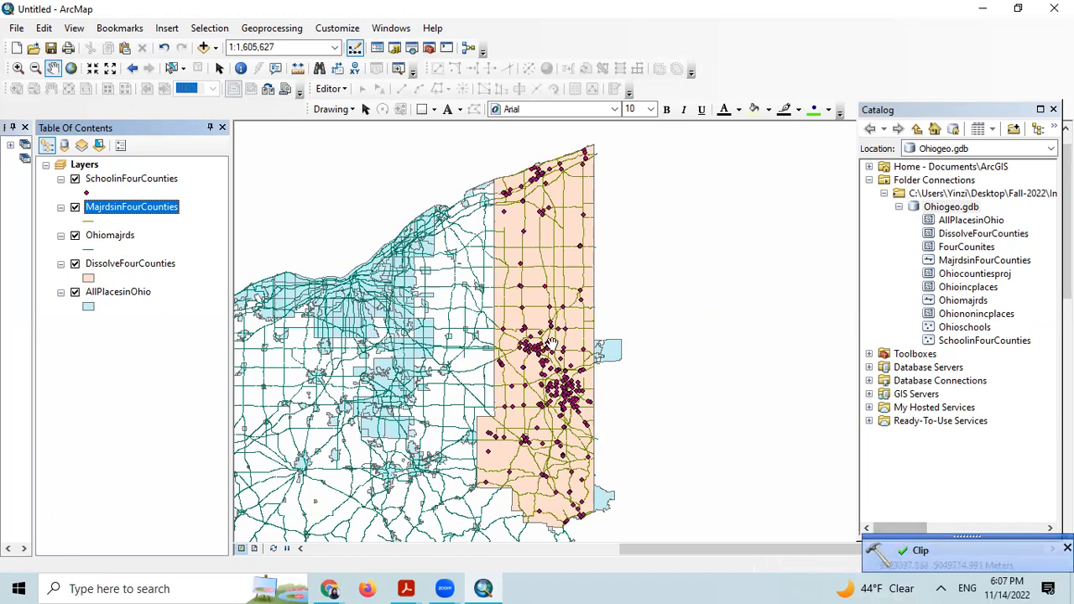
click(75, 237)
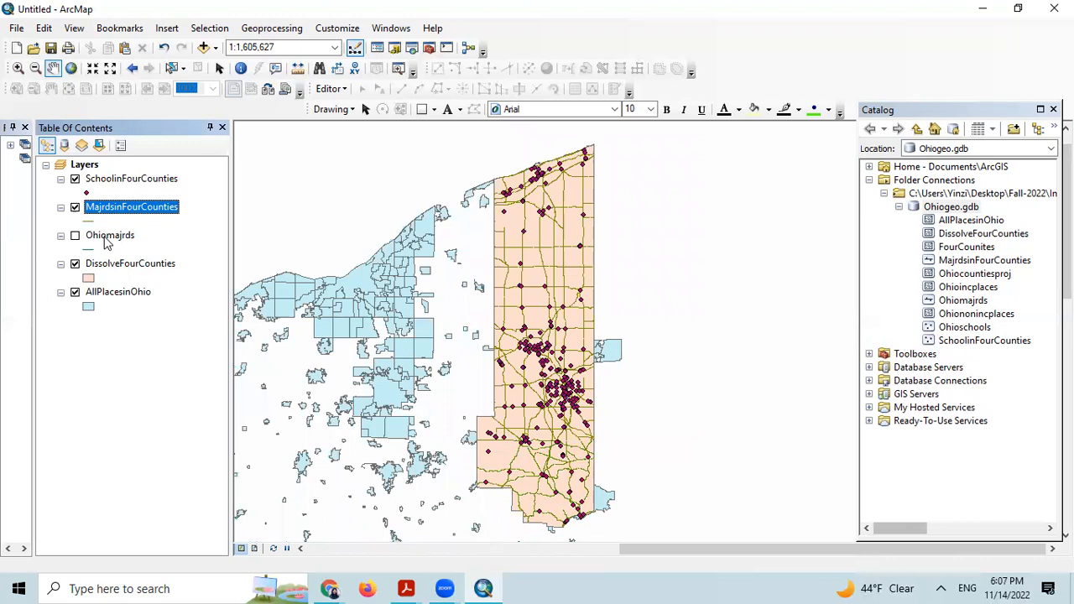
right_click(107, 242)
click(142, 257)
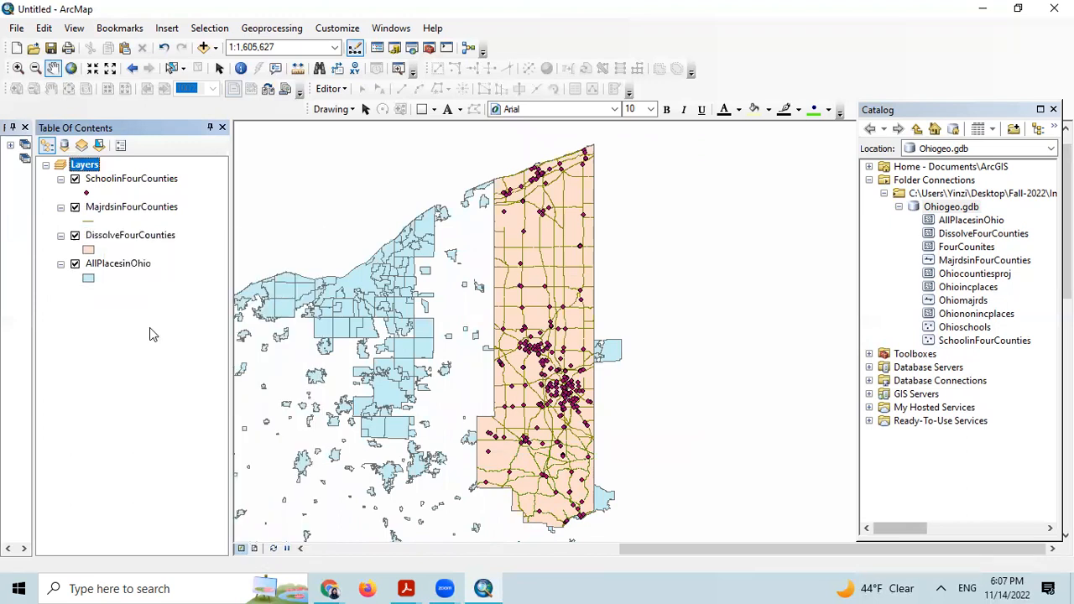
click(125, 359)
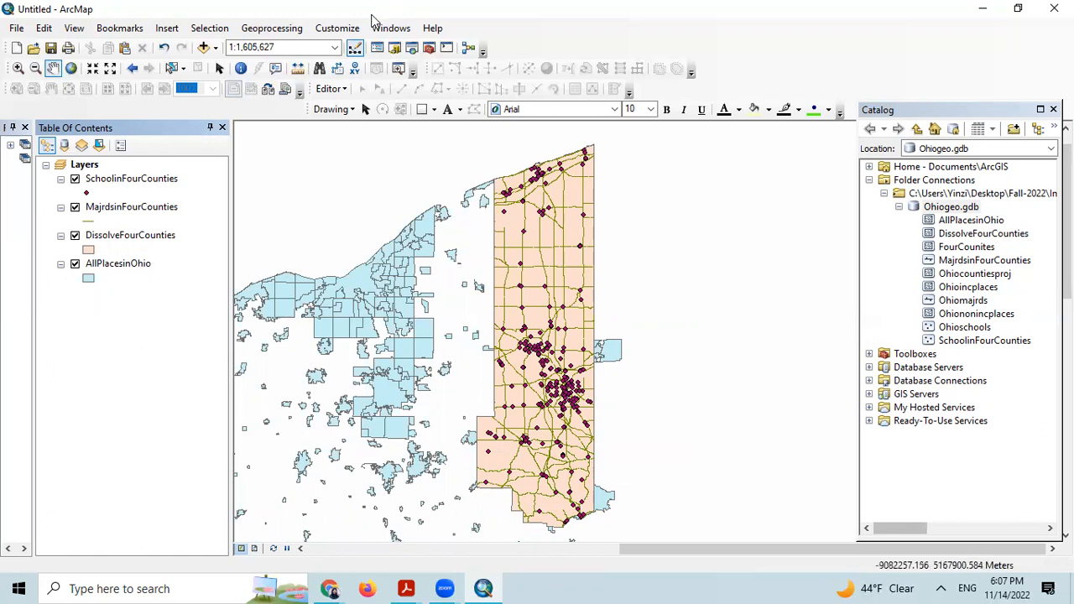
Set up a Clip with AllPlacesinOhio as the input features and DissolveFourCounties as the clip features.
click(284, 32)
click(282, 65)
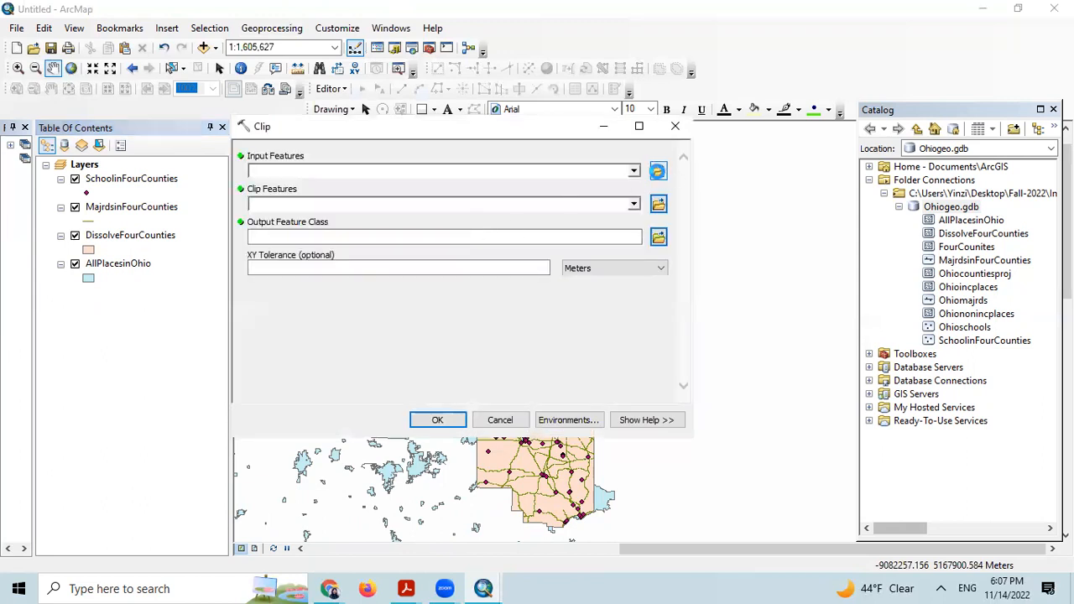
click(658, 170)
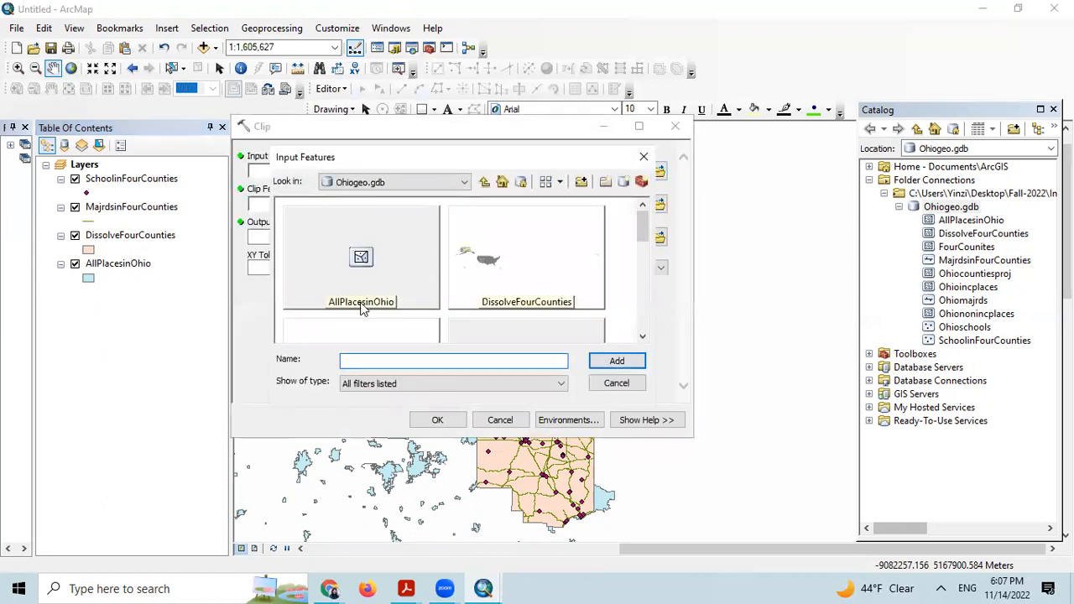
click(375, 274)
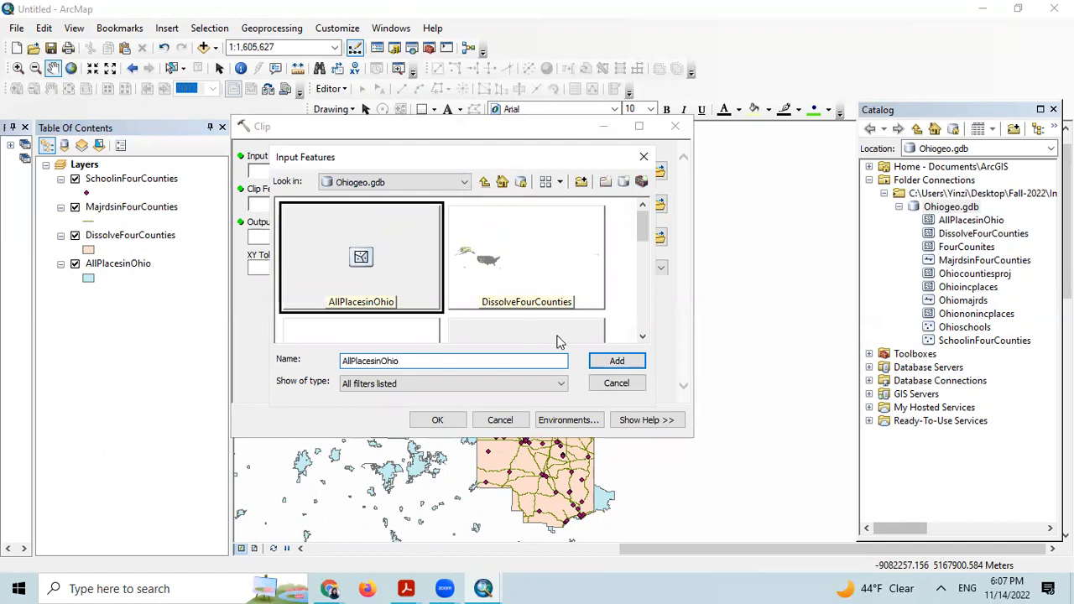
click(607, 362)
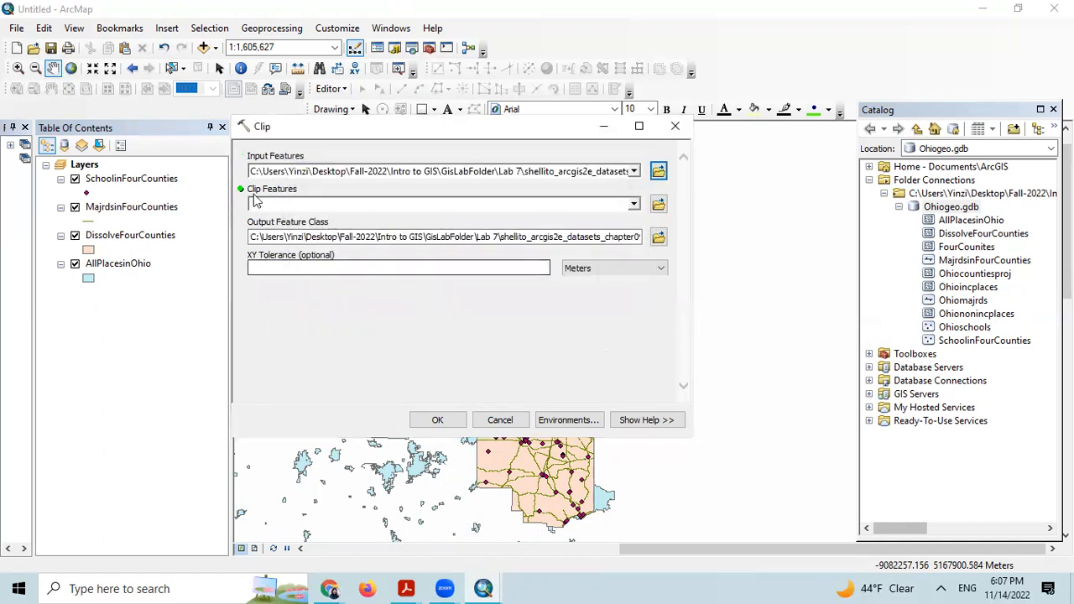
click(658, 207)
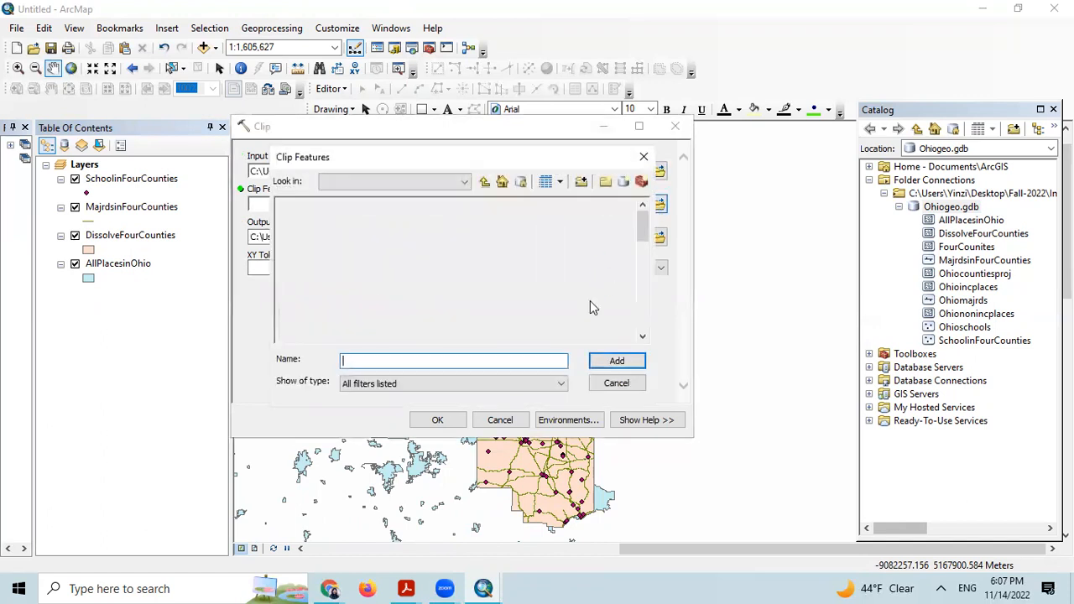
click(534, 262)
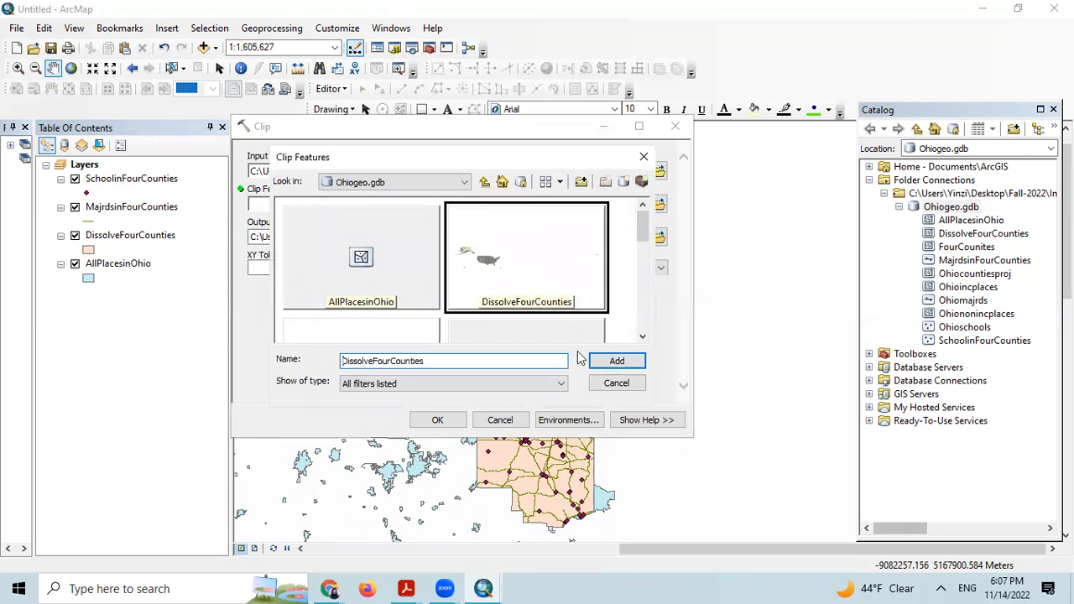
click(617, 361)
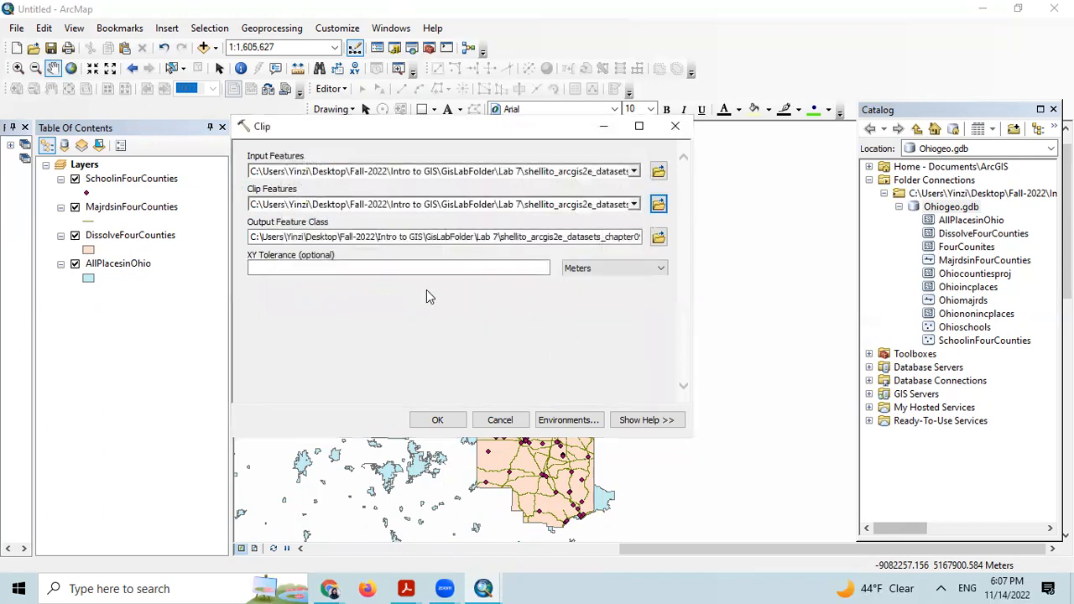
Run the clip with output PlacesInFourCounties in Ohiogeo.gdb and remove the AllPlacesinOhio layer from the map.
click(658, 236)
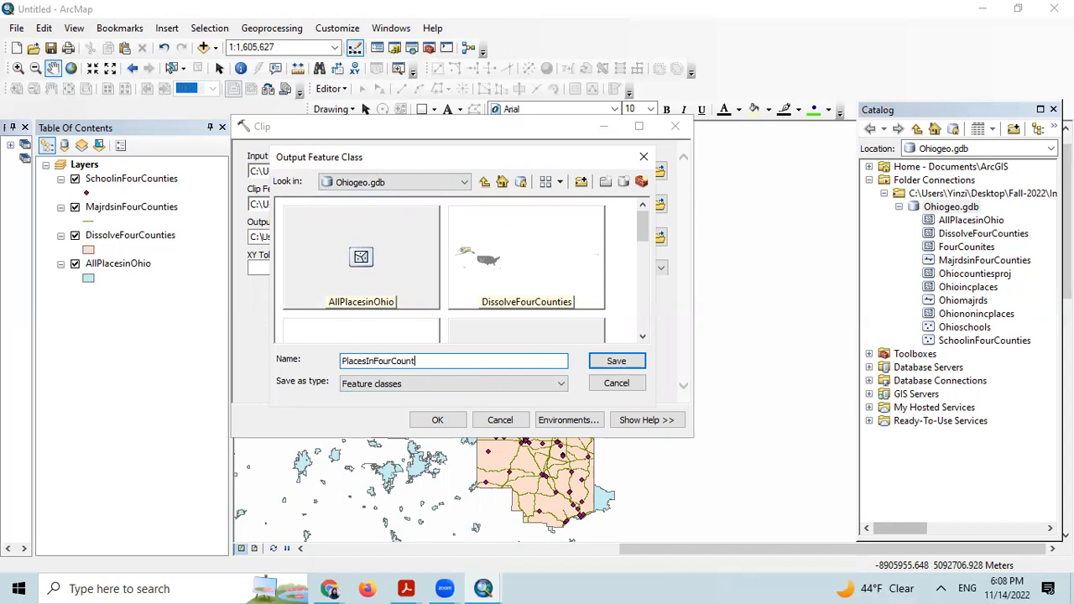
click(615, 362)
click(437, 420)
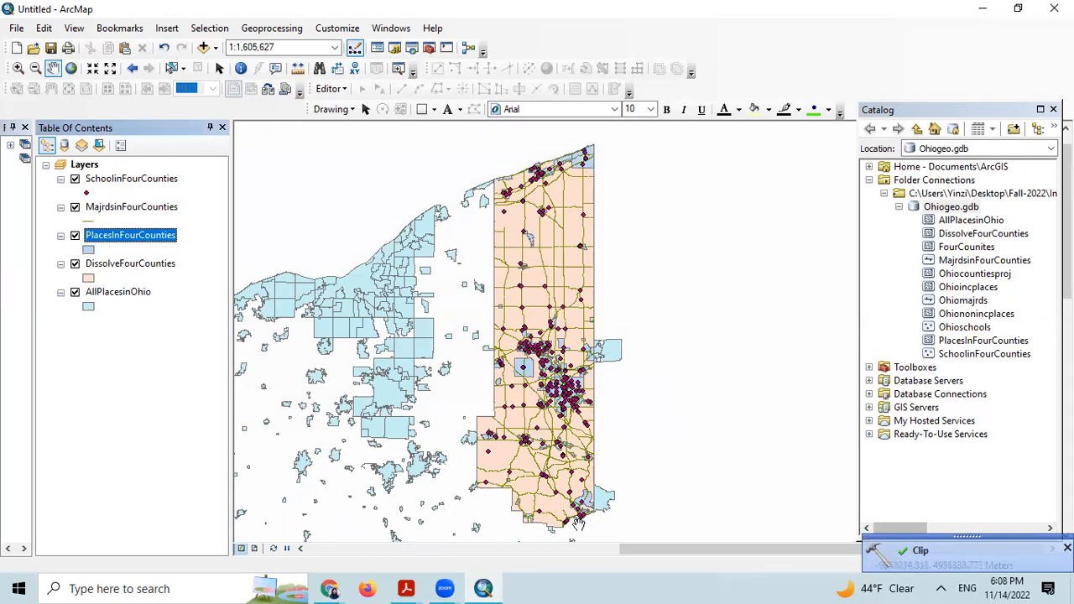
right_click(122, 294)
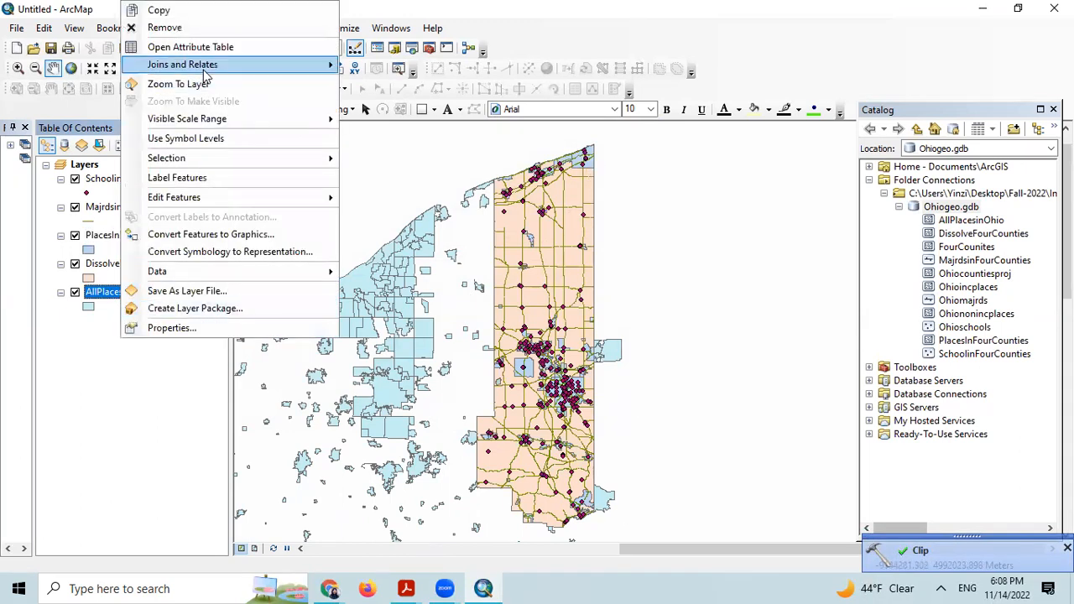
click(189, 26)
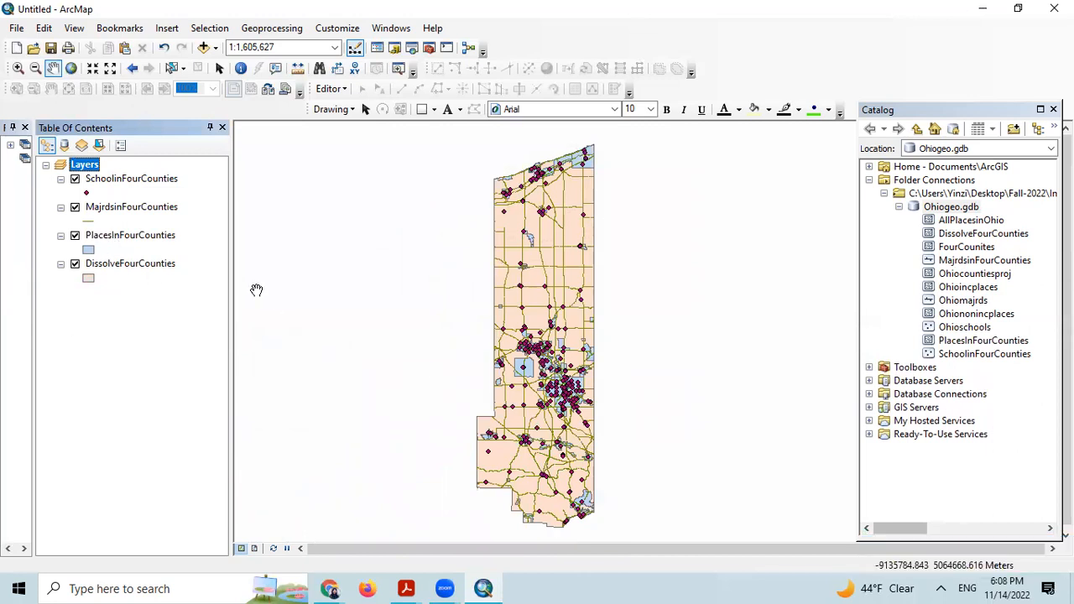
Examine the clipped layers on the map and check the number of records in the SchoolinFourCounties attribute table.
scroll(542, 225, up, 2)
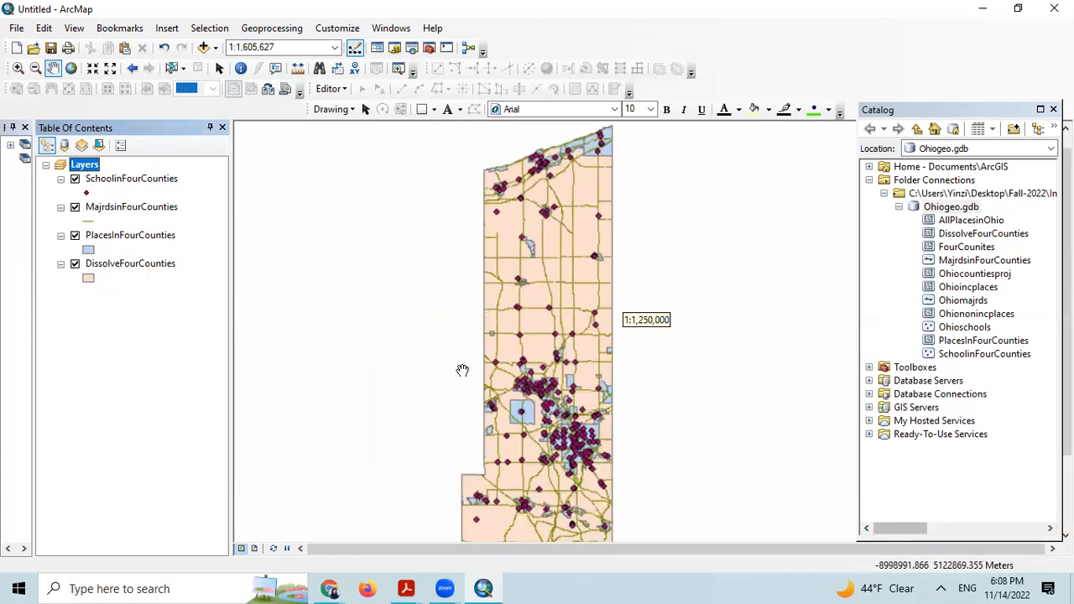
drag(541, 265, 570, 243)
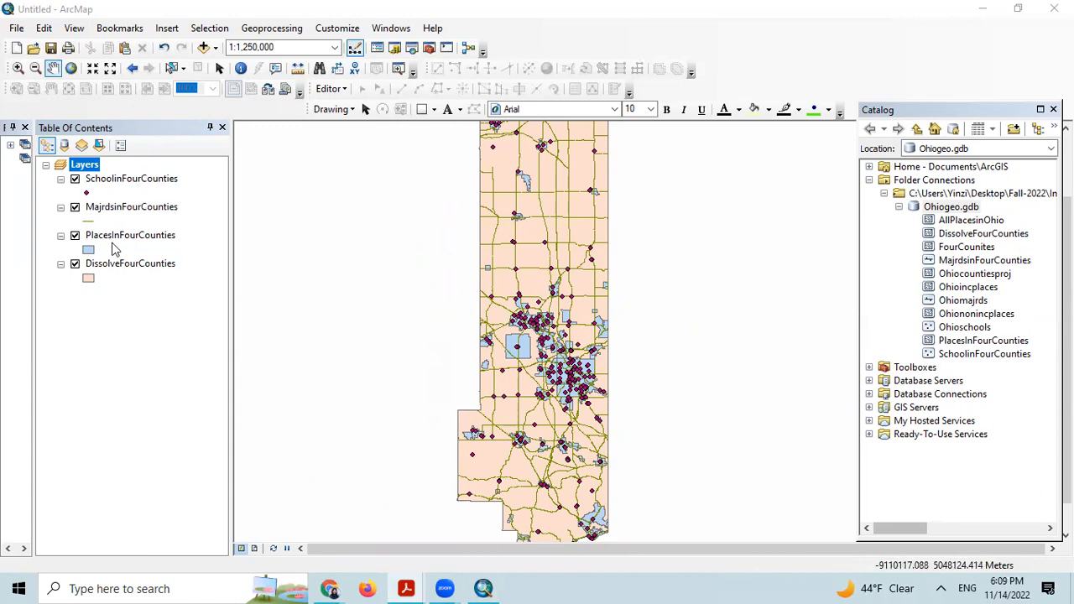
right_click(123, 179)
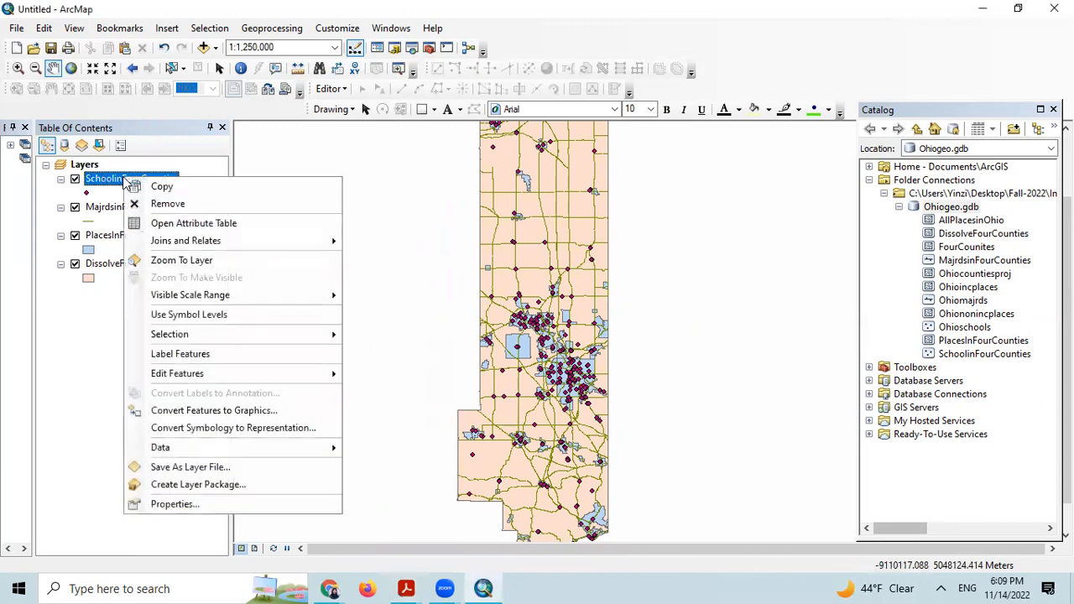
click(184, 225)
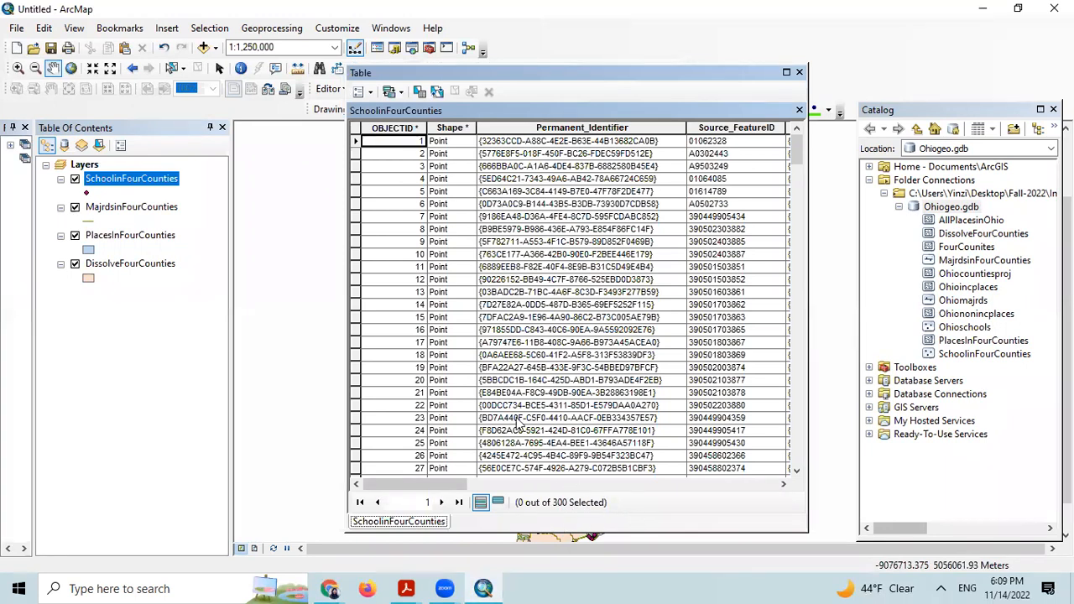
click(800, 72)
drag(211, 319, 381, 323)
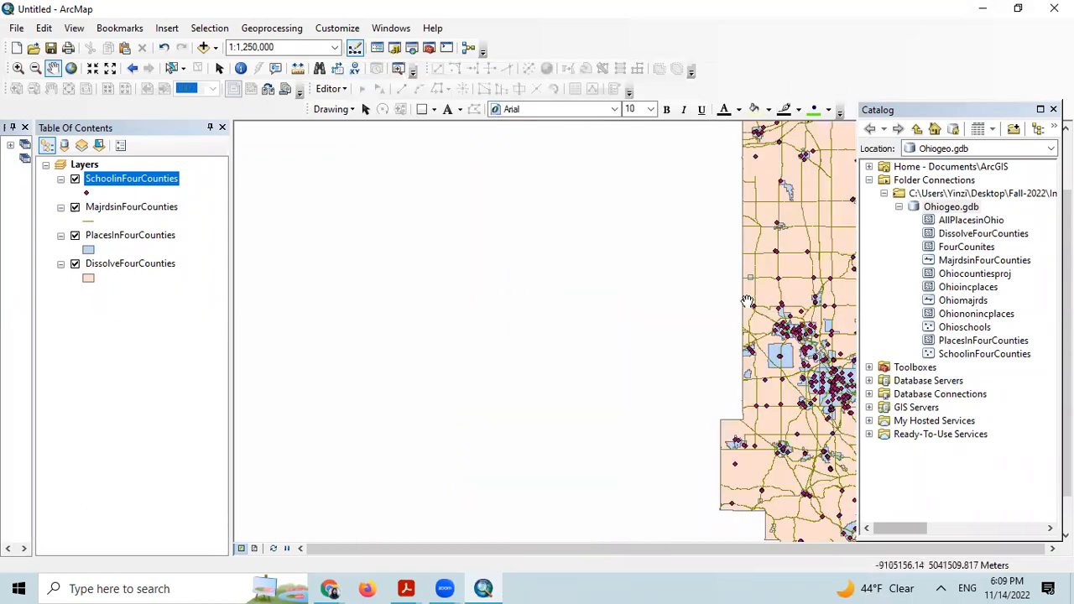
drag(736, 293, 510, 288)
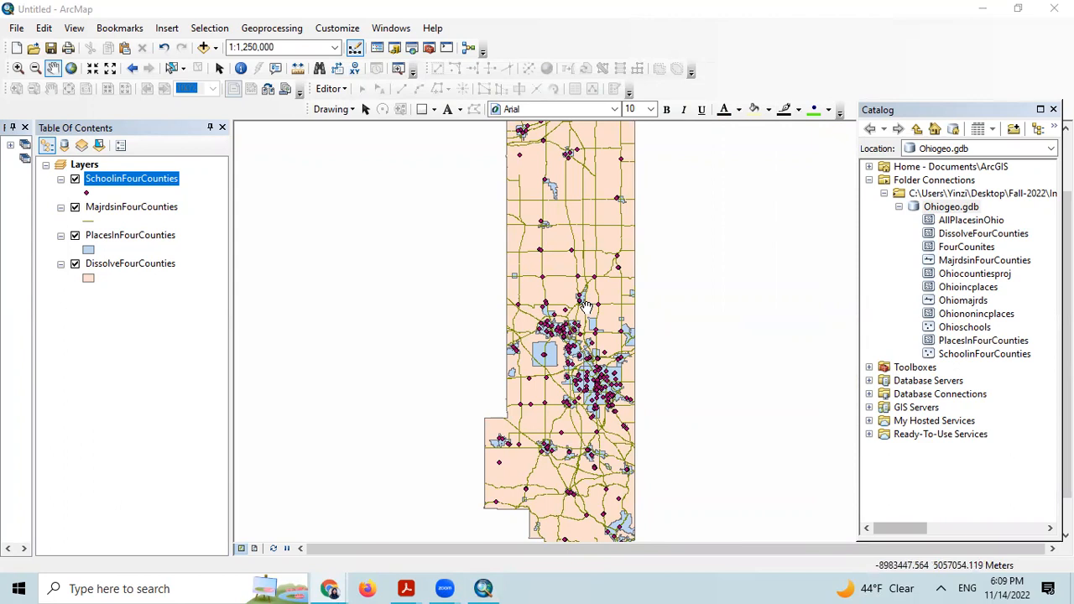
drag(578, 269, 575, 294)
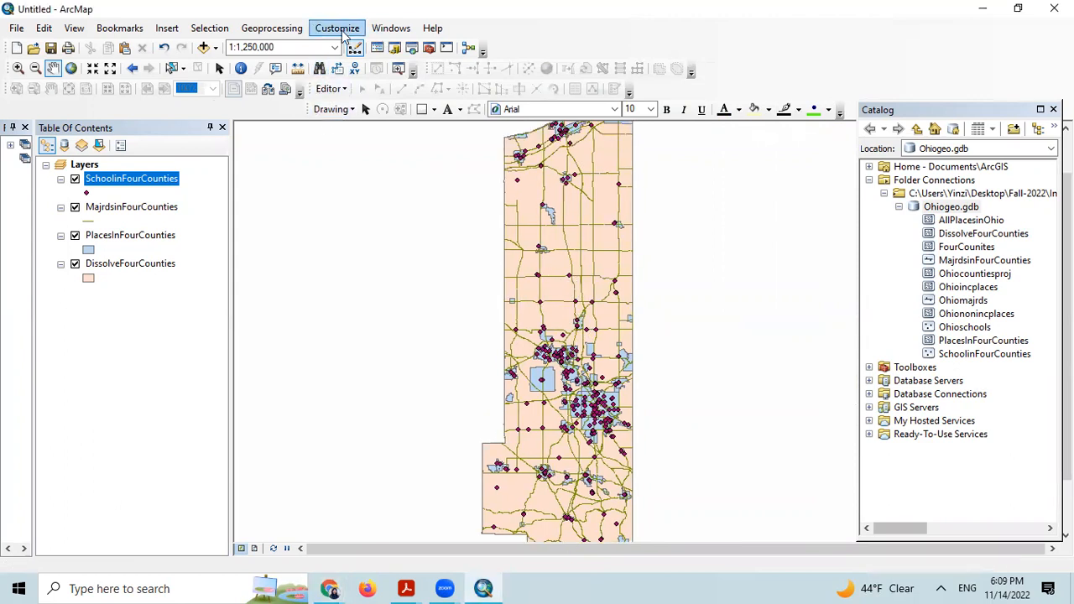
Set up a Buffer with MajrdsinFourCounties as the input features and HalfMileBuffer in Ohiogeo.gdb as the output.
click(270, 30)
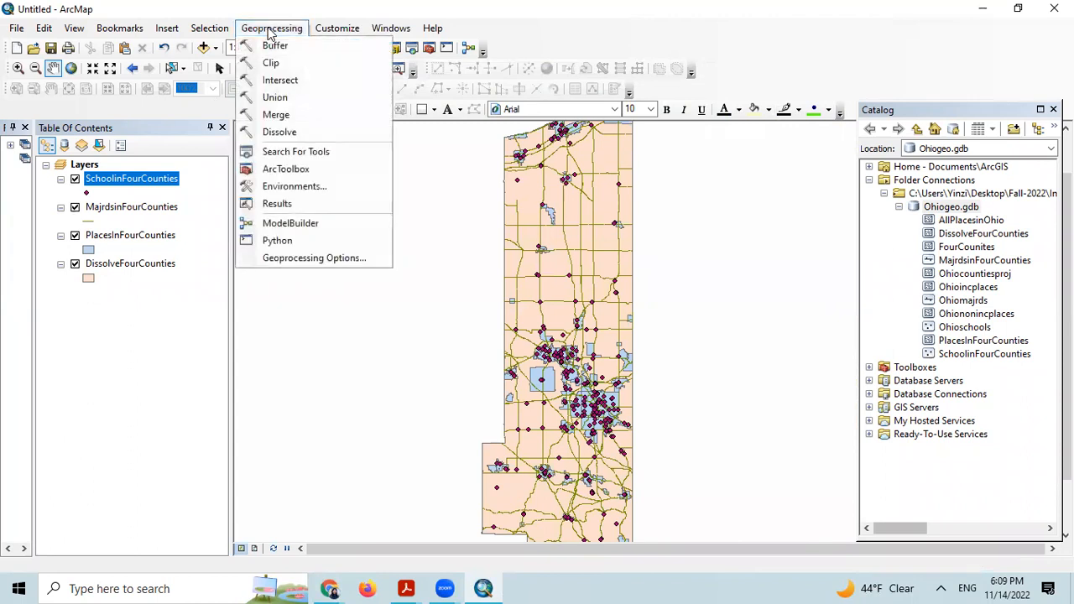
click(274, 45)
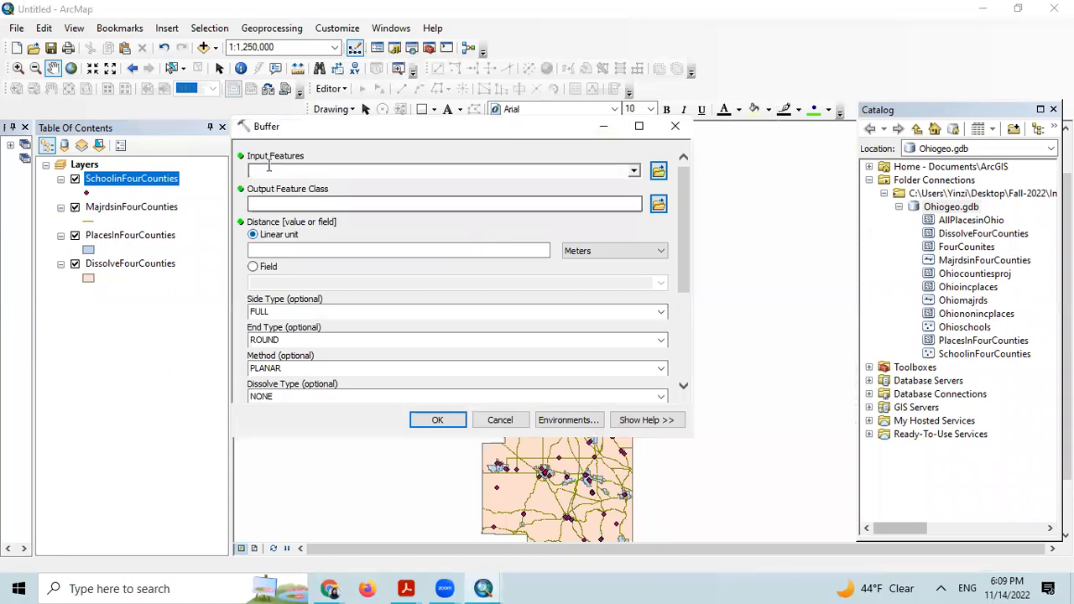
click(658, 171)
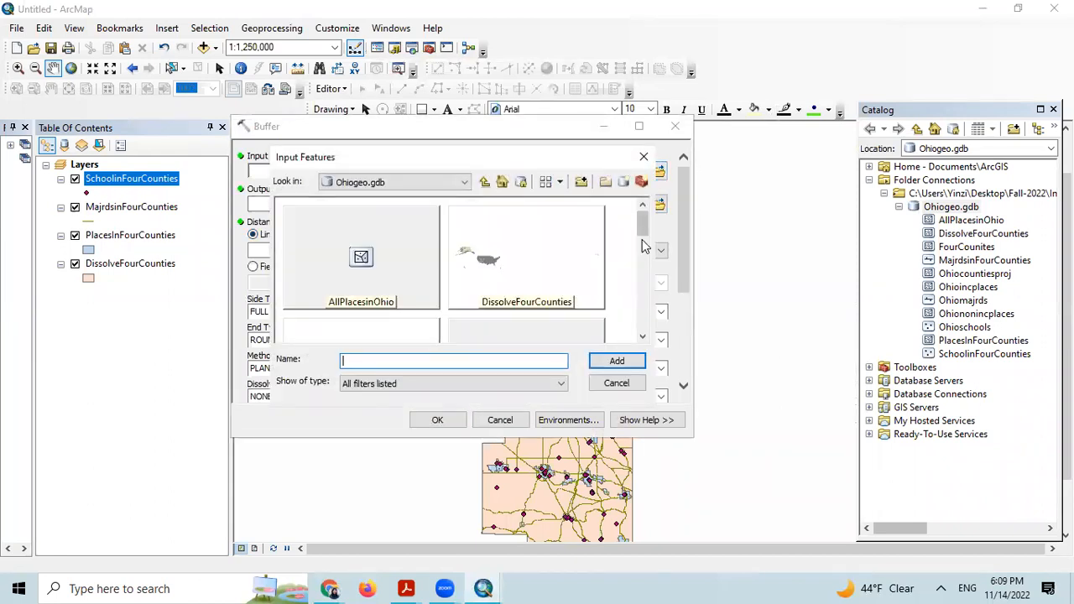
drag(642, 224, 643, 247)
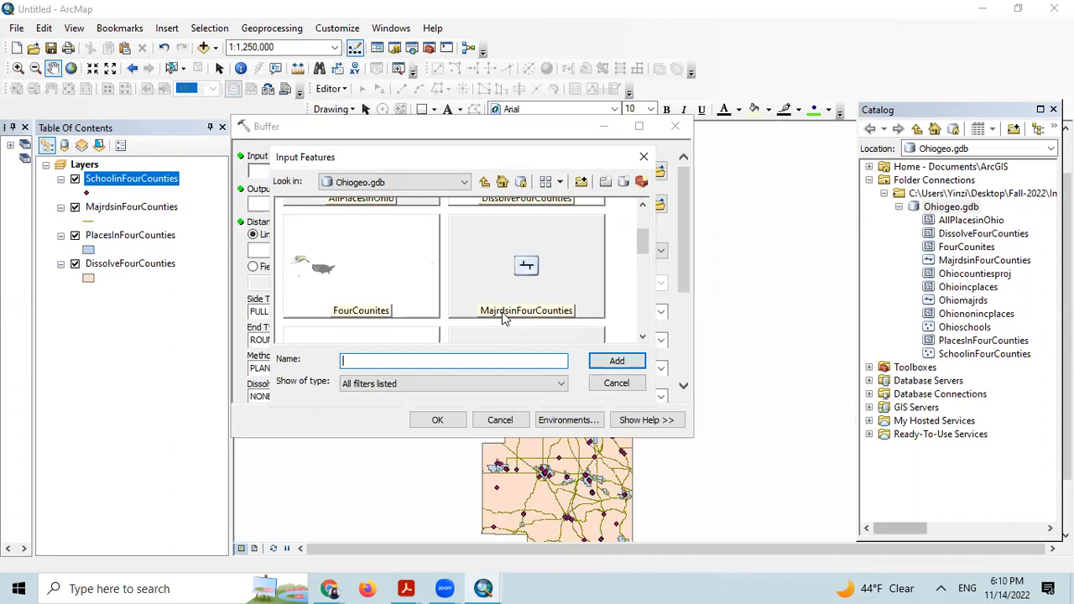
click(552, 293)
click(612, 363)
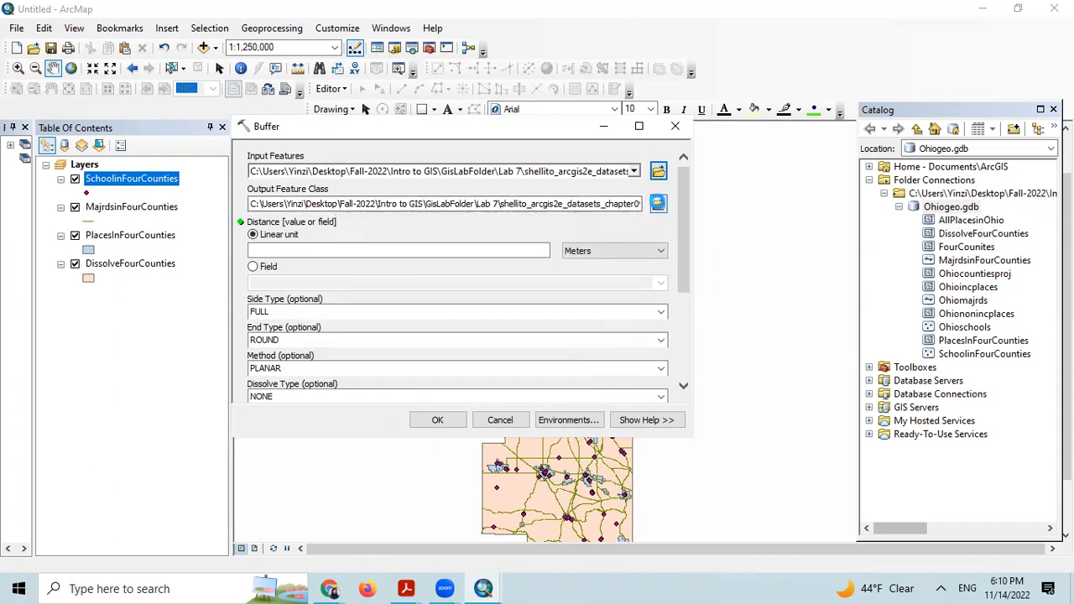
click(658, 203)
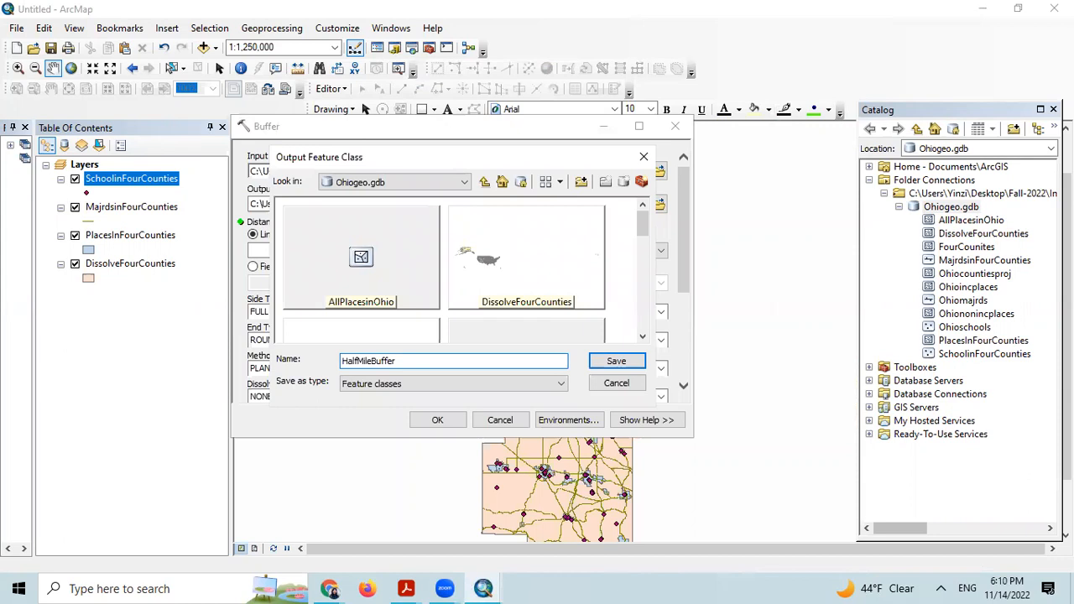
click(625, 363)
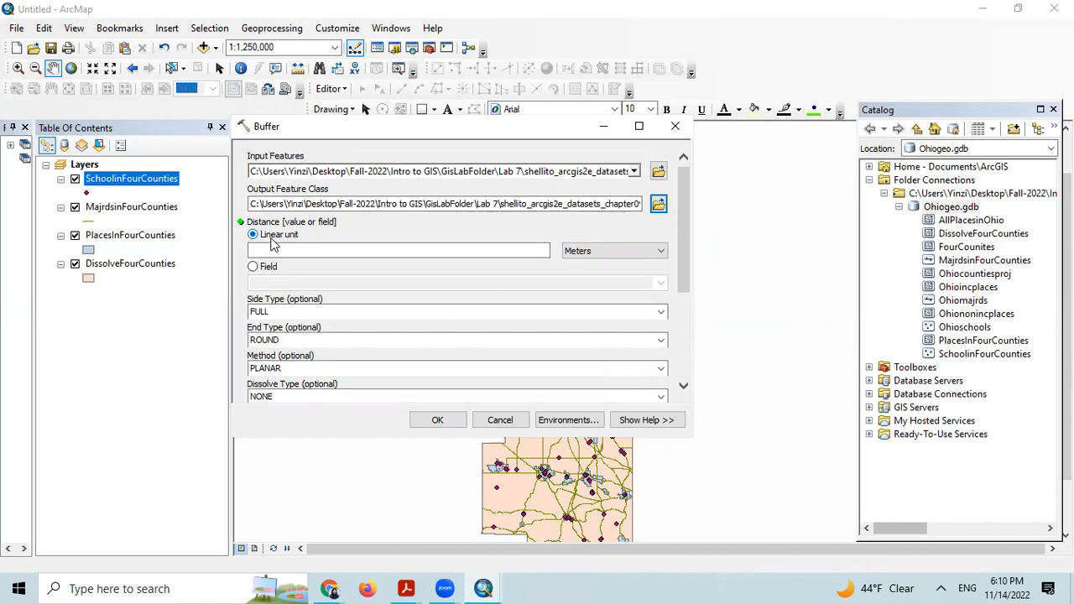
Set the buffer distance to 0.5 miles and the dissolve type to ALL, and run the buffer.
click(611, 254)
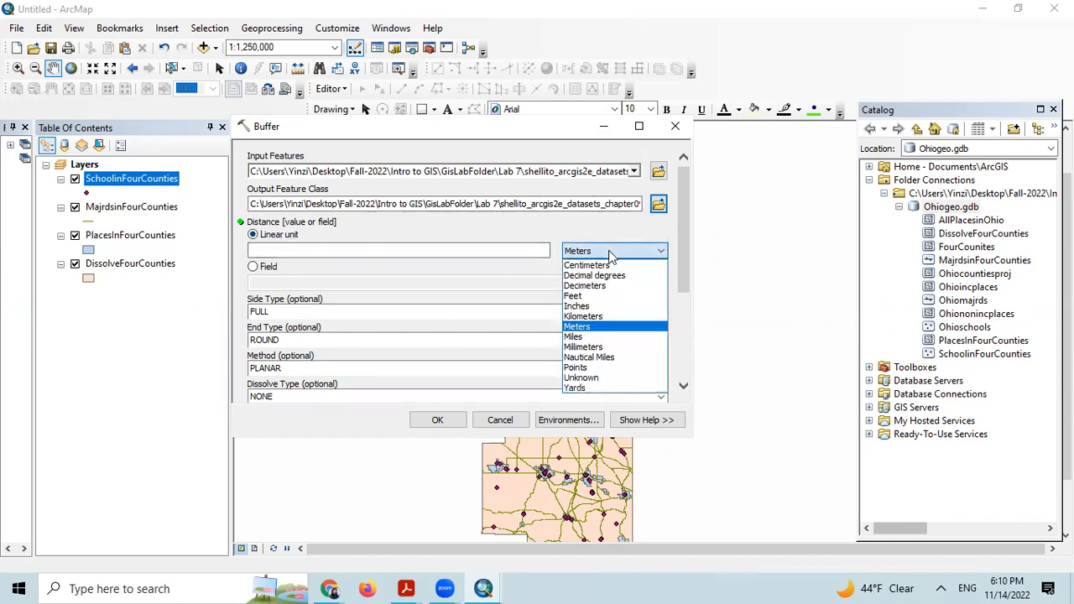
click(594, 336)
click(538, 251)
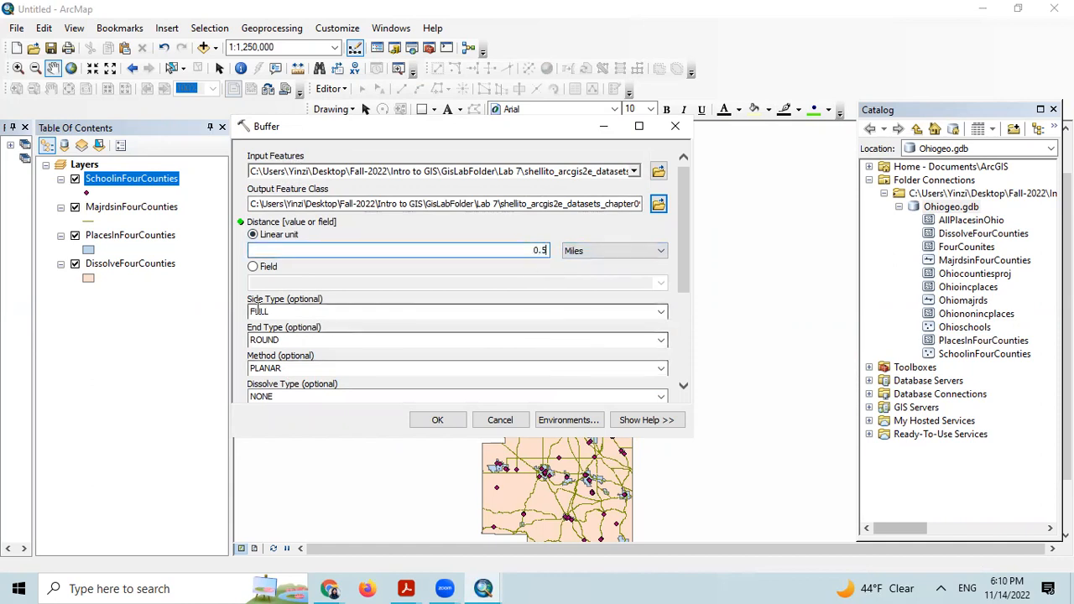
drag(688, 252, 681, 272)
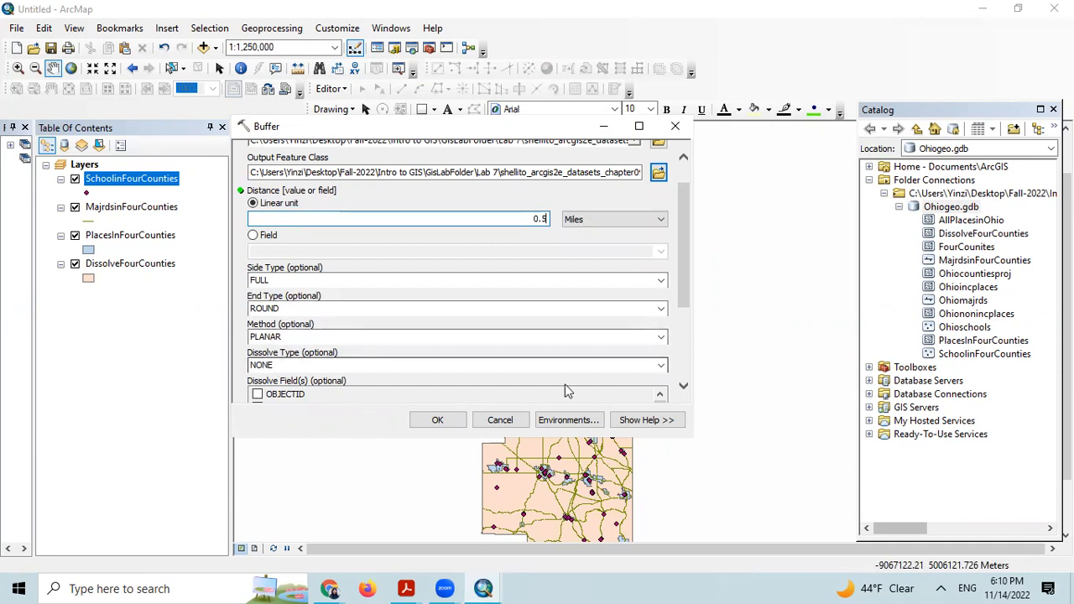
click(482, 365)
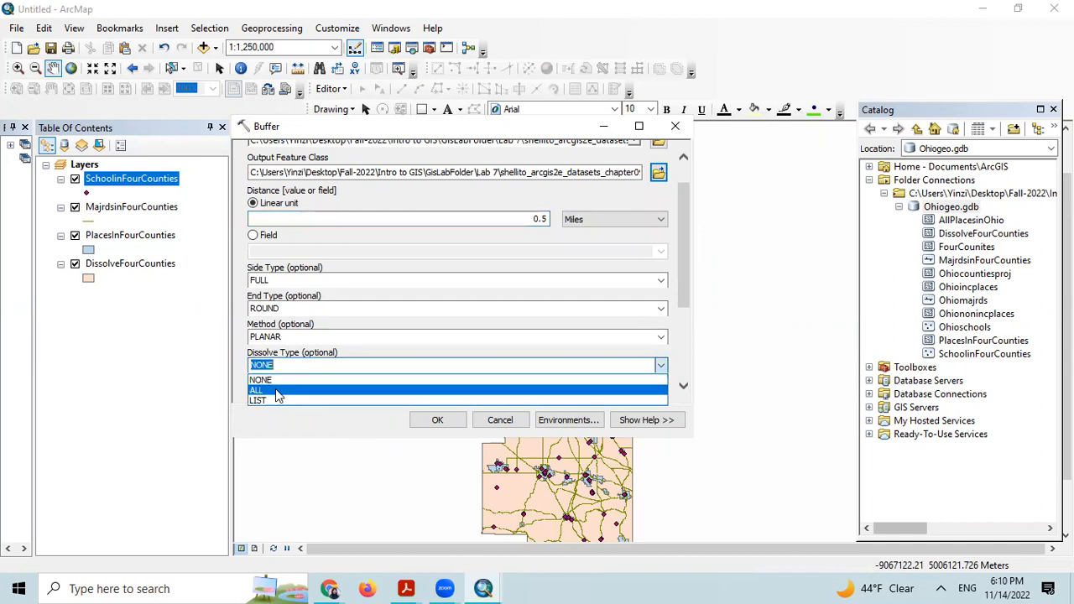
click(294, 379)
click(329, 365)
click(306, 387)
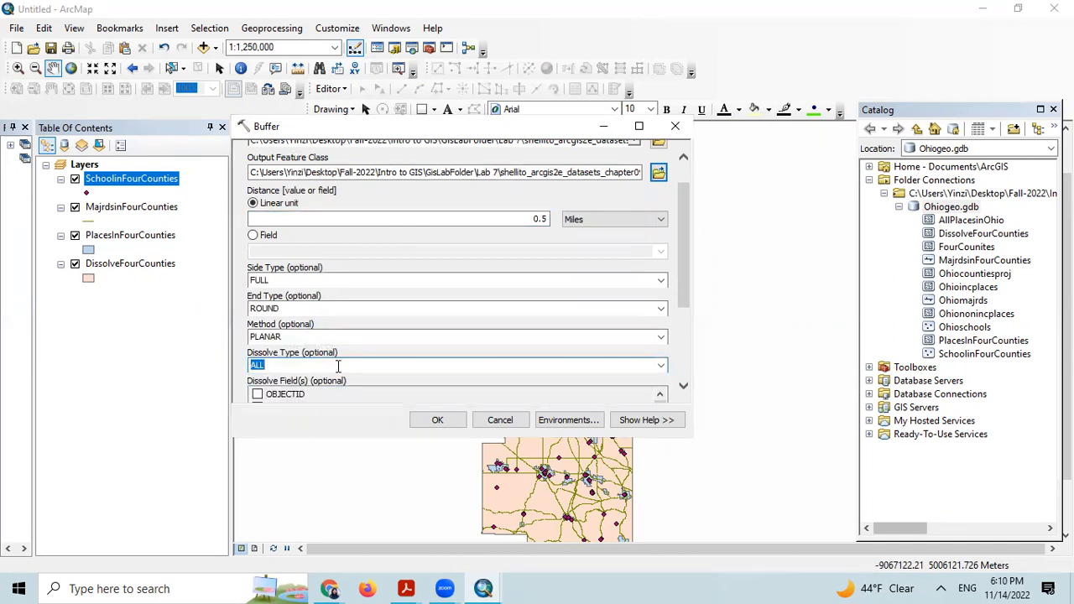
click(320, 365)
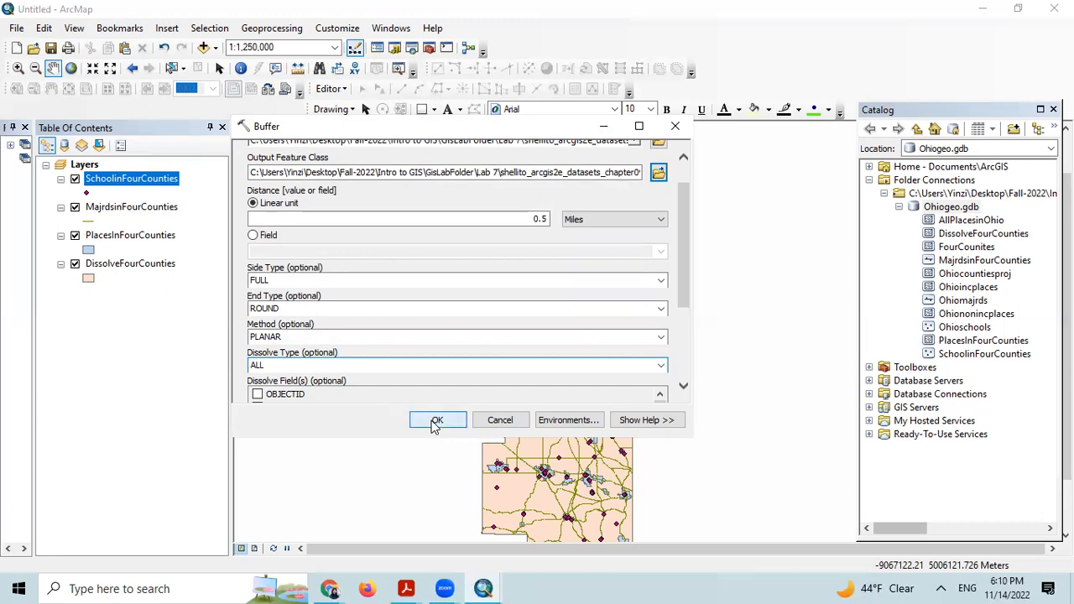
click(435, 422)
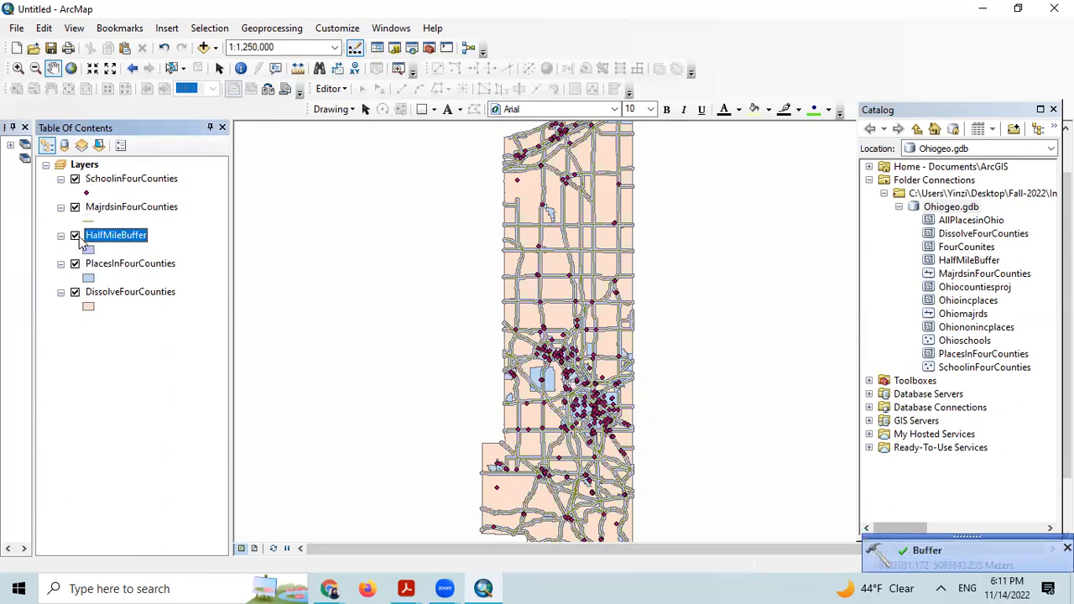
Examine the half-mile buffer along the clipped roads with the other layers hidden, and show all the layers again.
click(74, 207)
click(75, 179)
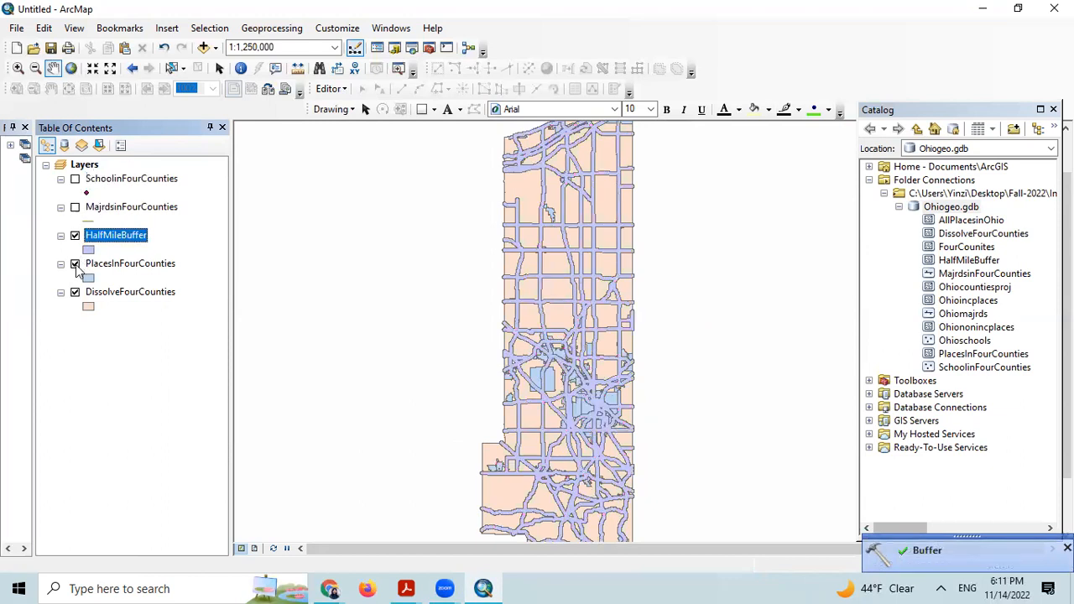
click(74, 264)
click(74, 292)
click(74, 208)
click(74, 208)
scroll(579, 323, up, 2)
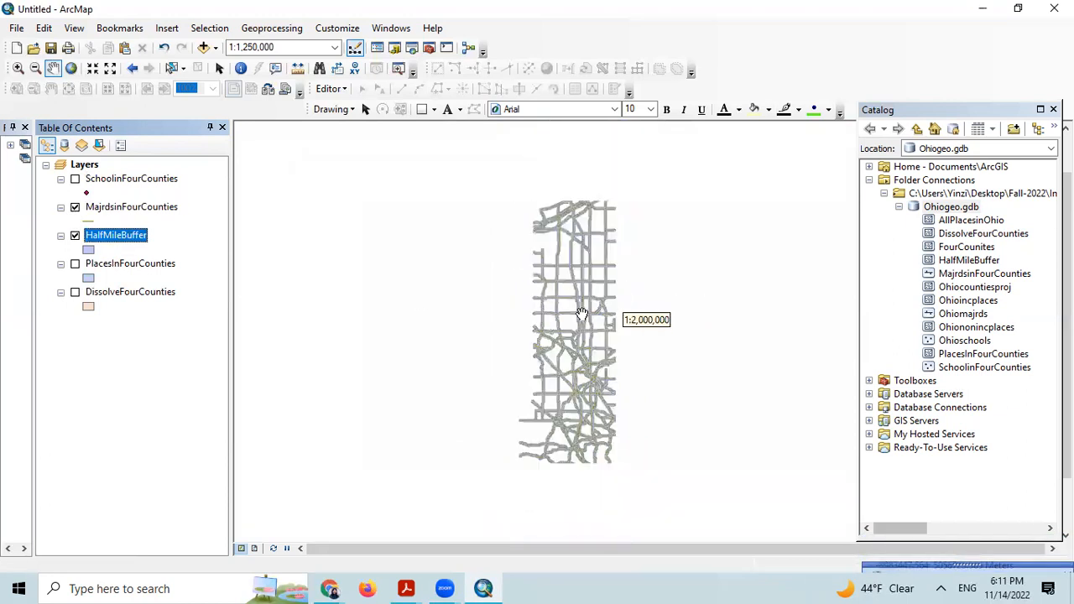
scroll(580, 323, up, 10)
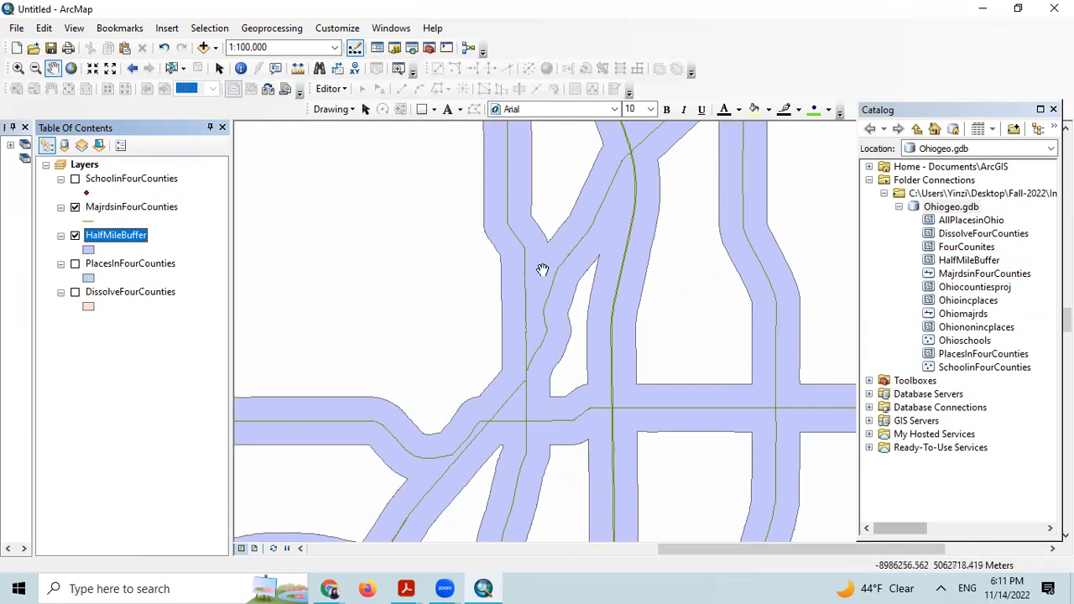
scroll(542, 287, up, 1)
scroll(566, 302, down, 5)
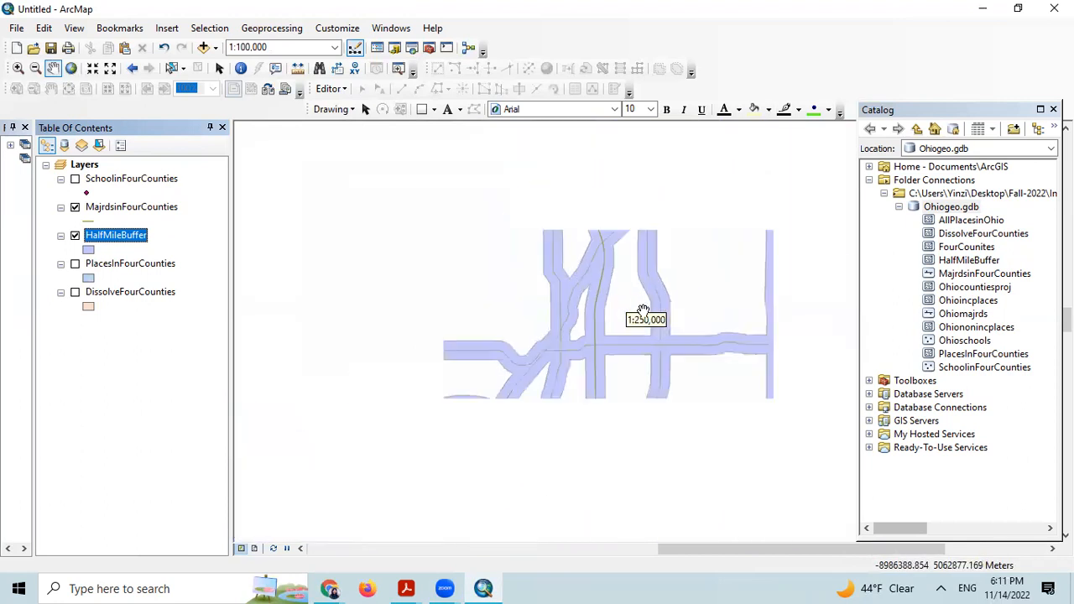
click(75, 263)
click(75, 292)
click(75, 179)
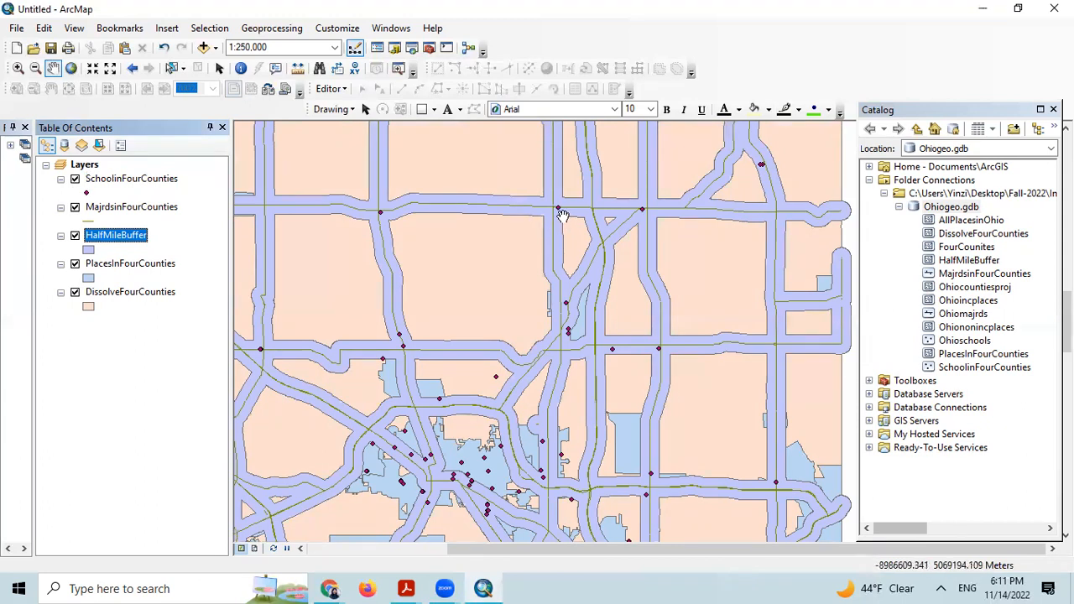
Select by location the SchoolinFourCounties features that are within the HalfMileBuffer source layer.
click(206, 29)
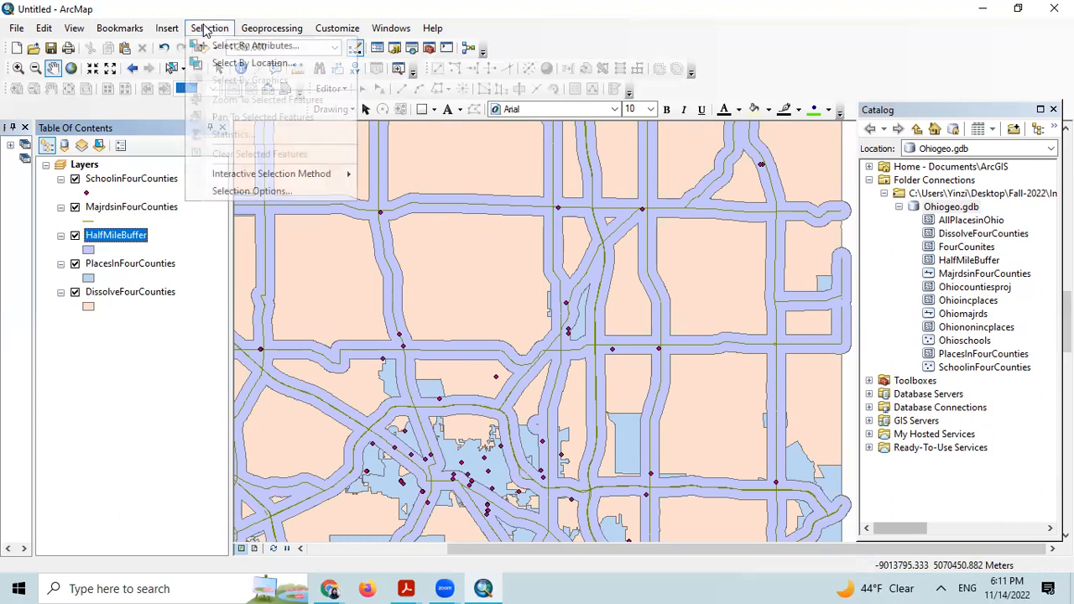
click(225, 65)
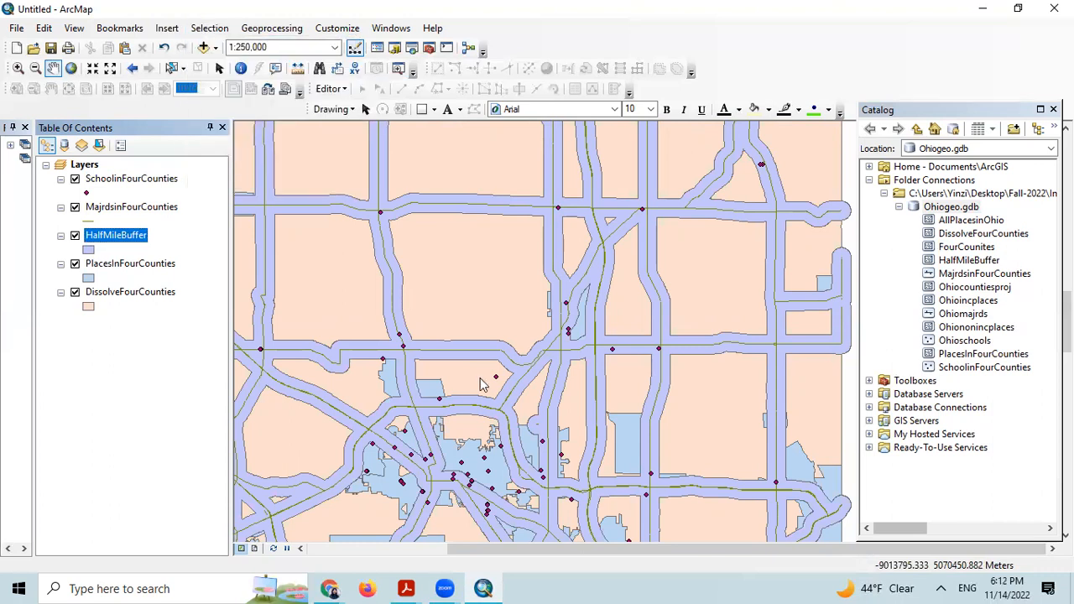
drag(138, 25, 430, 55)
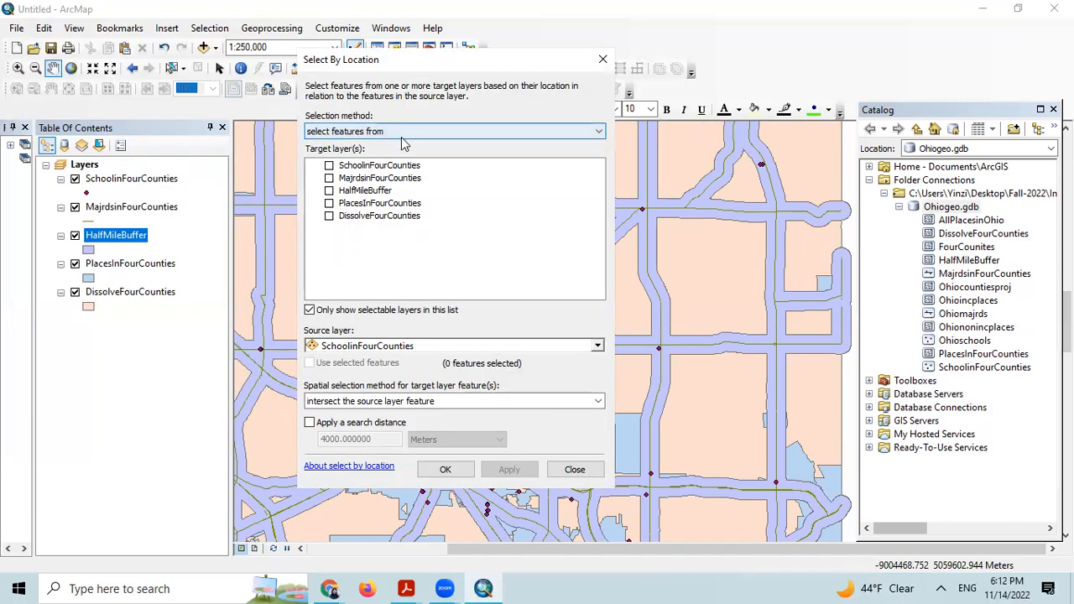
click(329, 167)
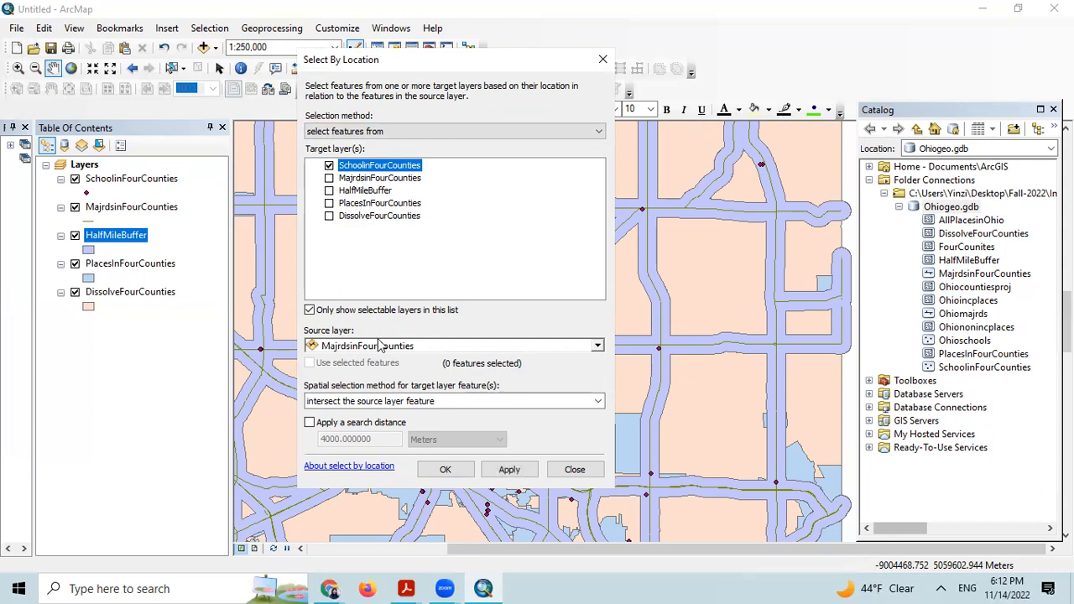
click(425, 345)
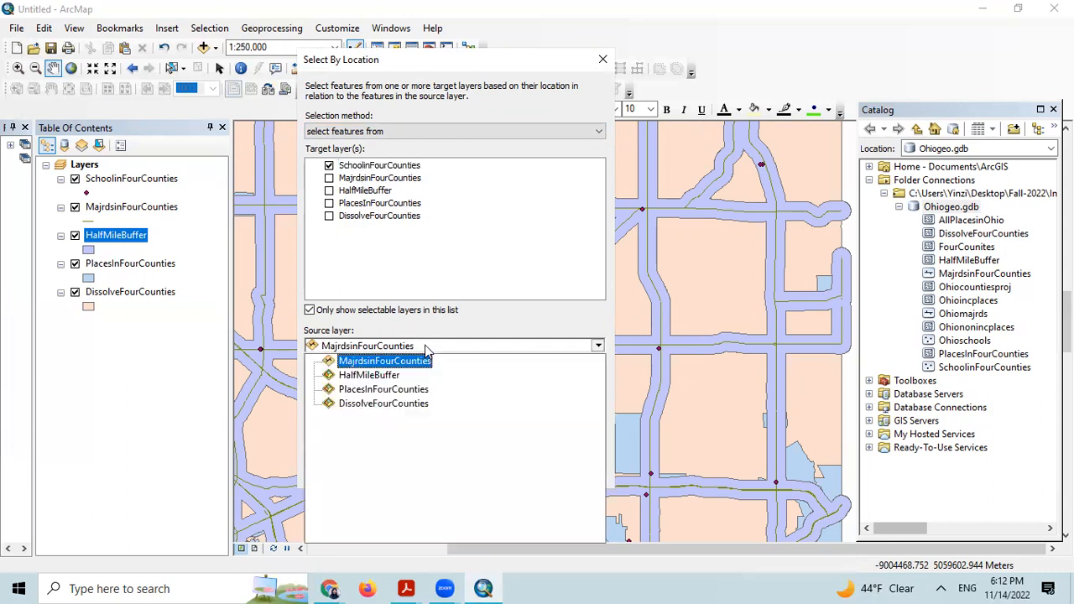
click(384, 379)
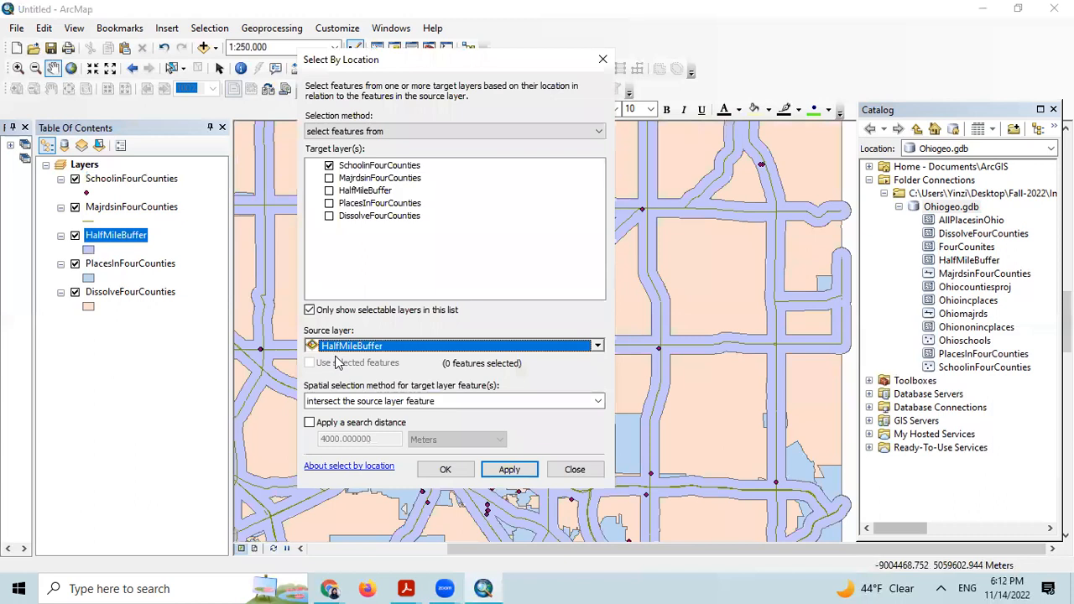
click(398, 404)
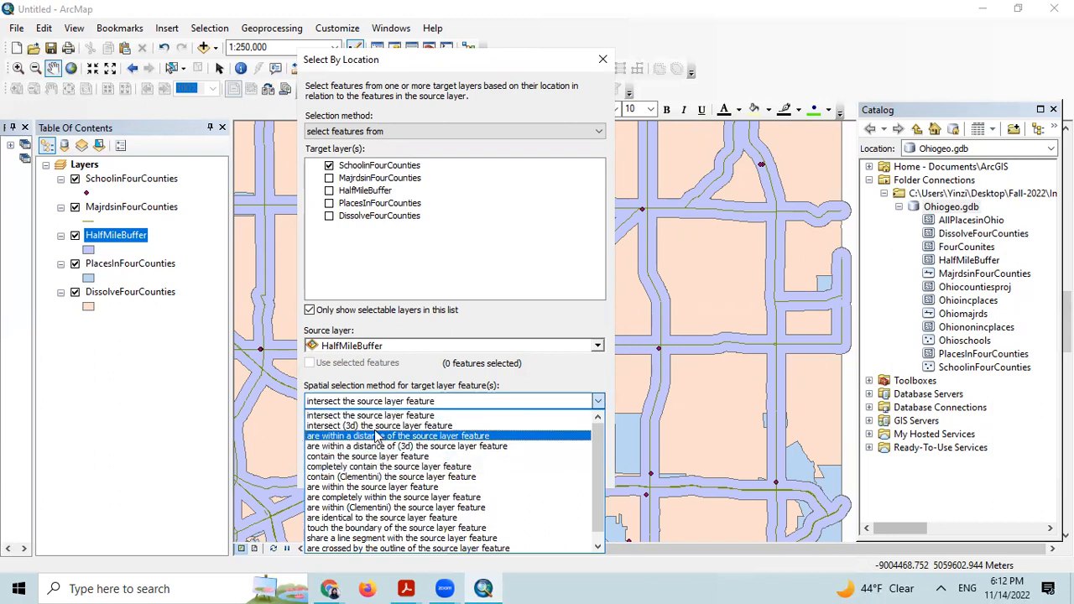
click(377, 488)
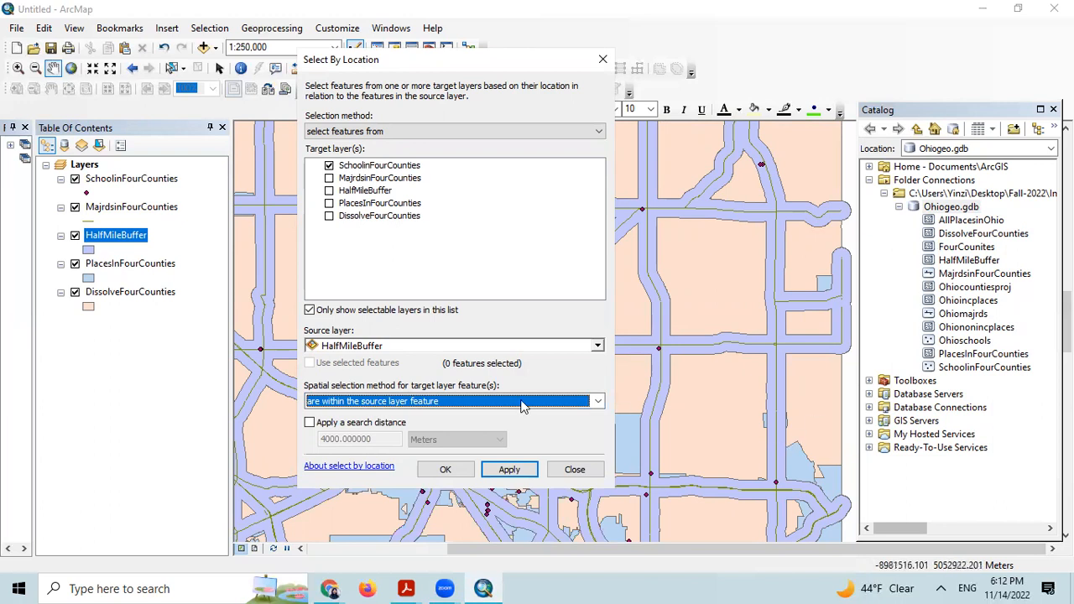
click(510, 472)
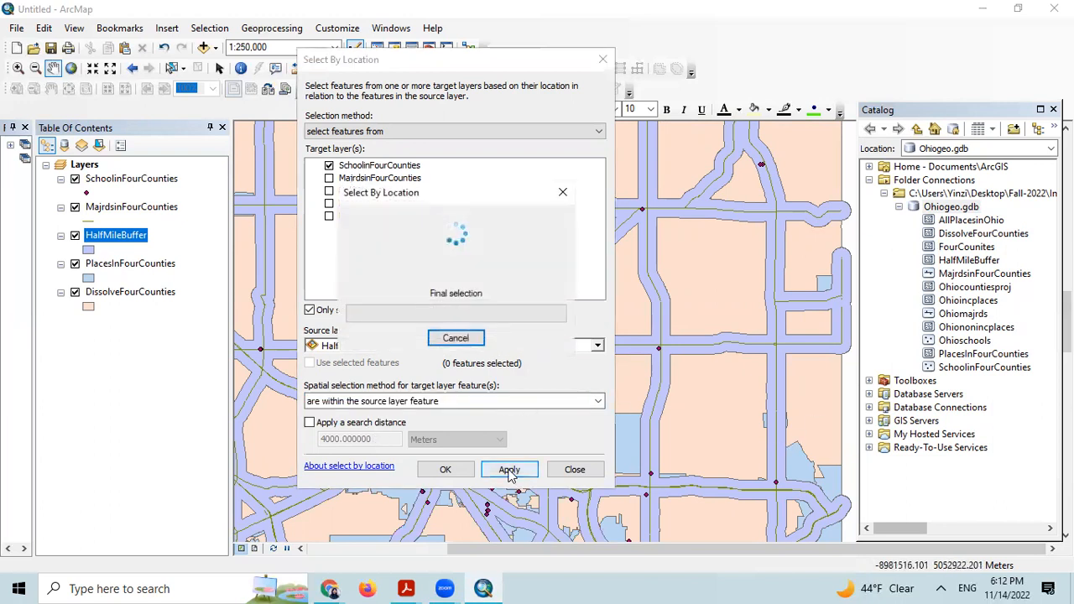
click(460, 475)
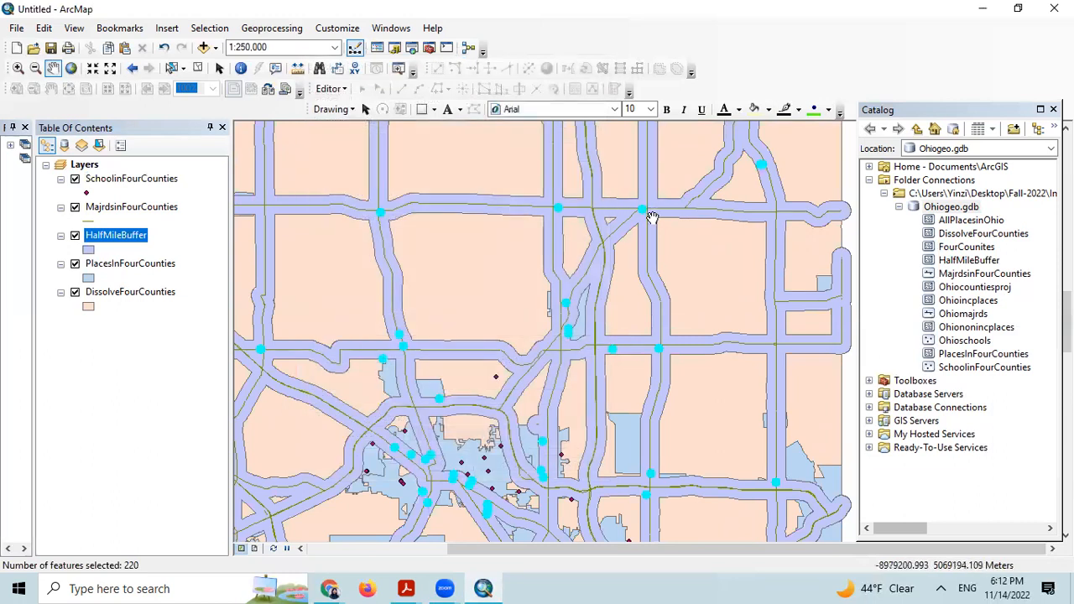
Check the number of selected schools in the SchoolinFourCounties attribute table and clear the selection.
right_click(120, 183)
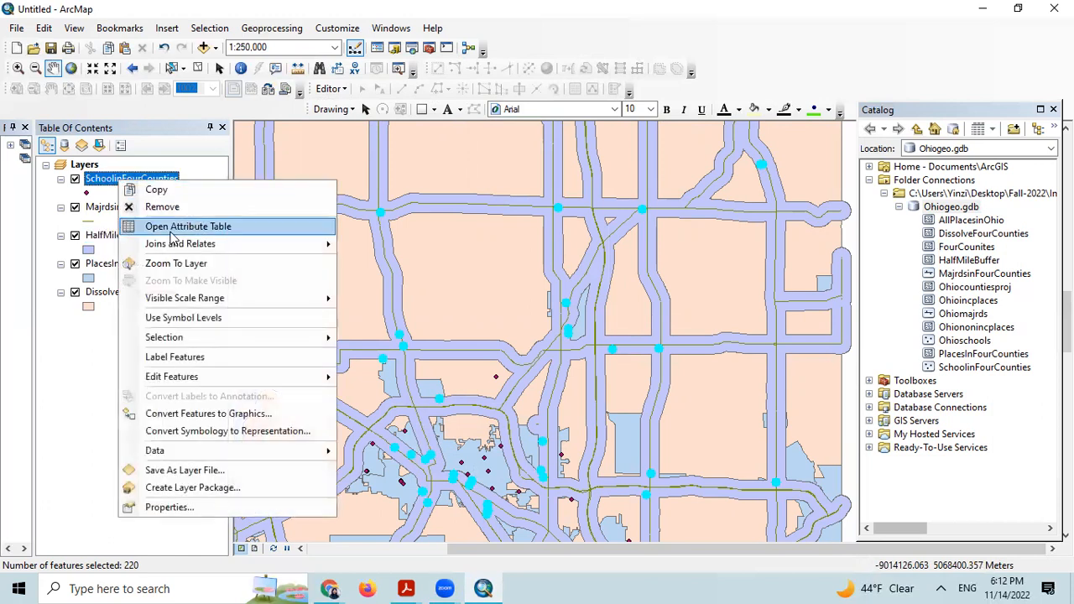
click(188, 227)
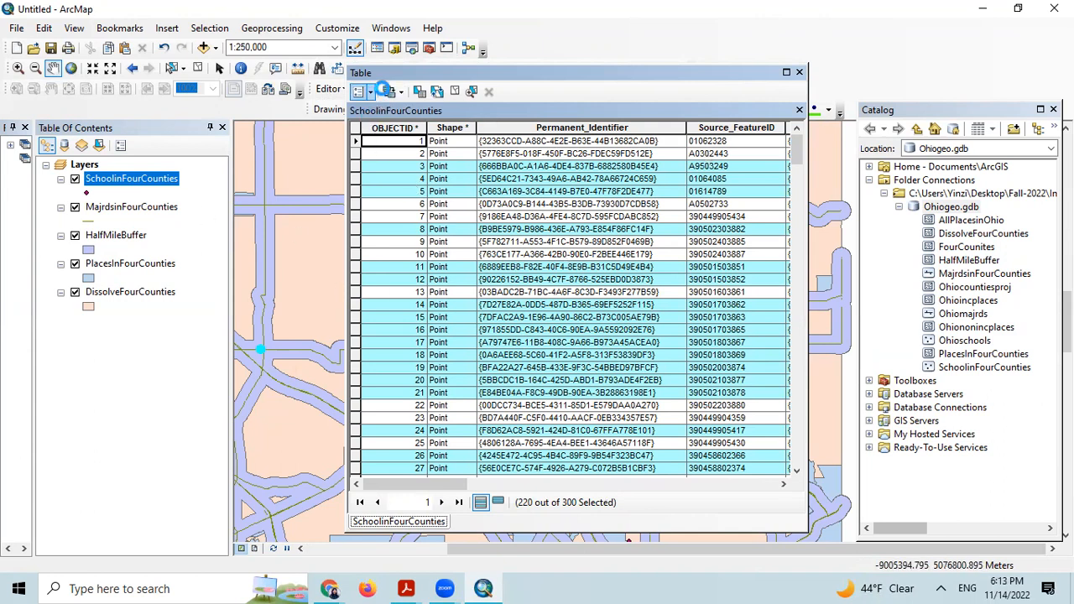
click(371, 94)
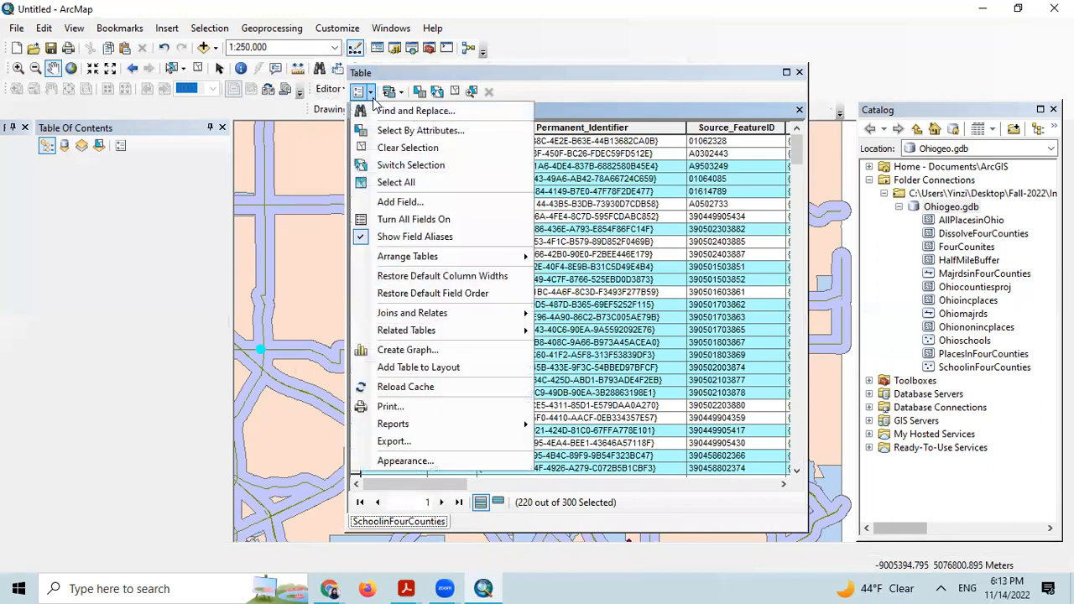
click(398, 148)
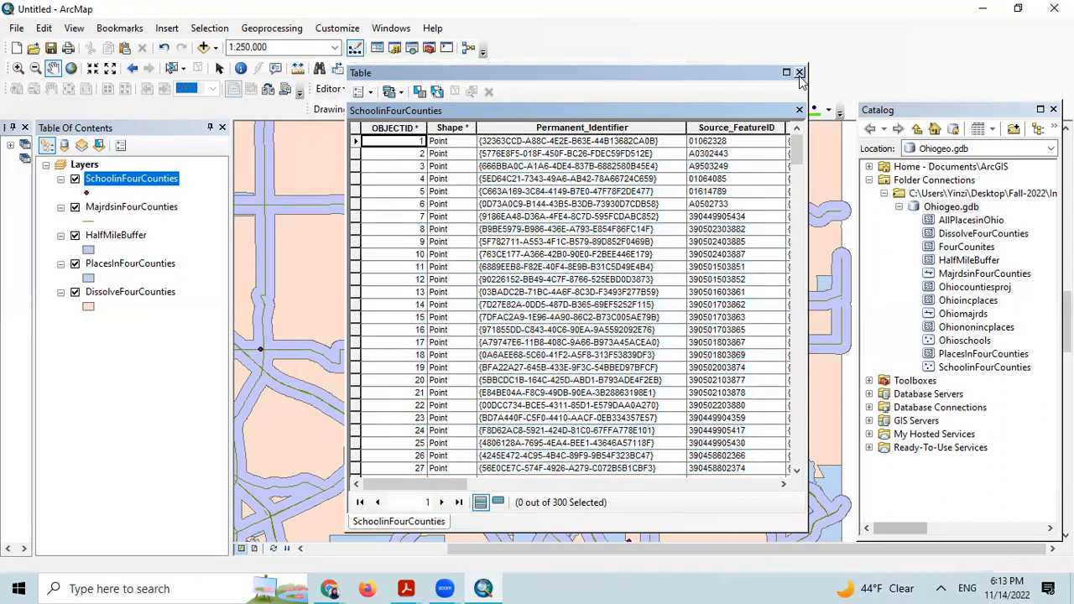
click(799, 72)
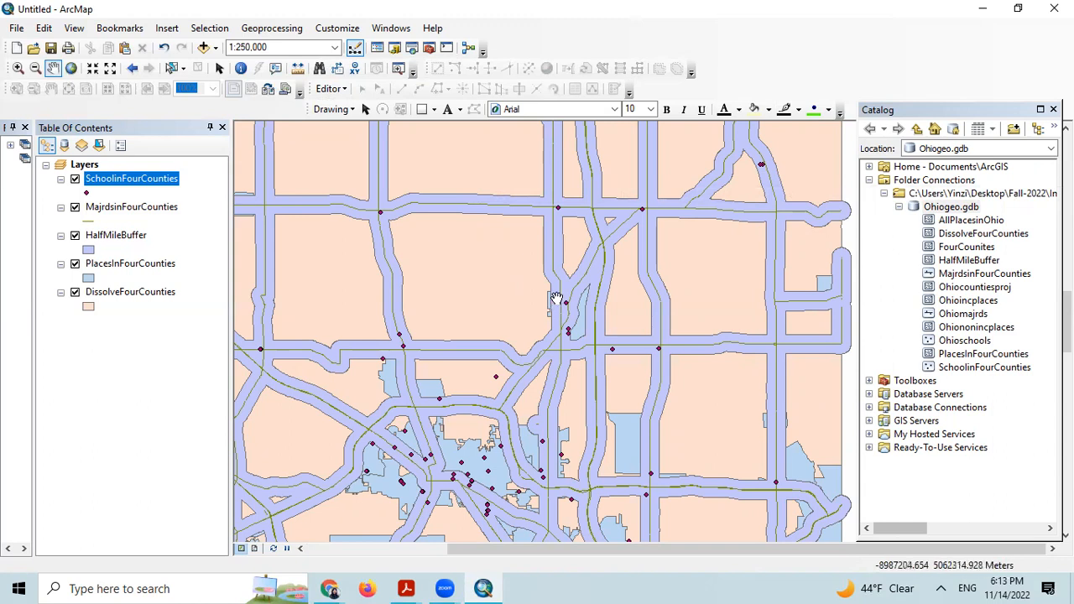
Start an Intersect and add HalfMileBuffer from Ohiogeo.gdb as the first input feature class.
click(276, 29)
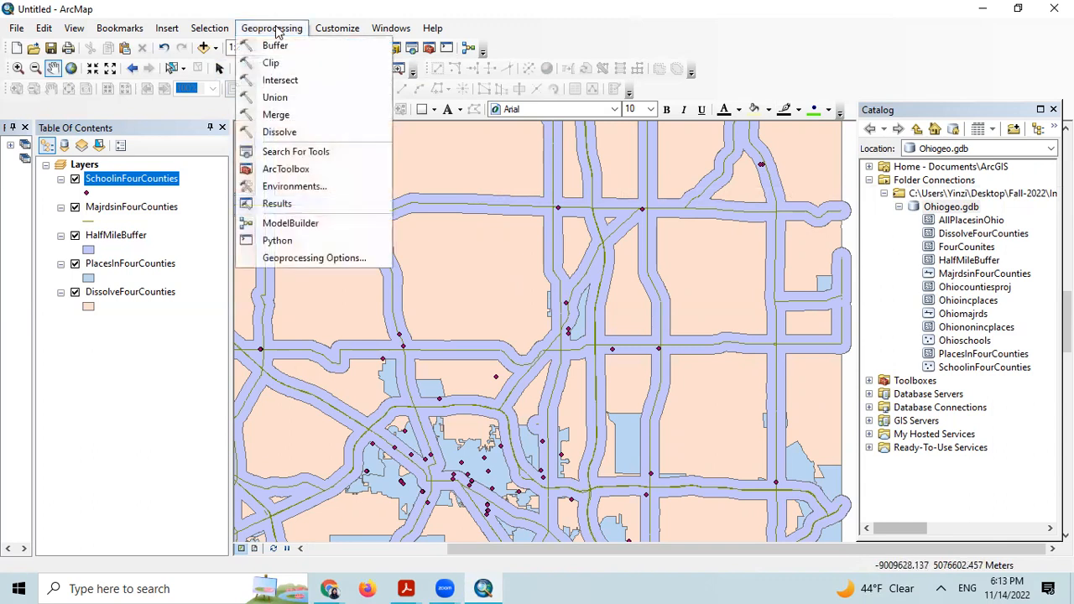
click(280, 80)
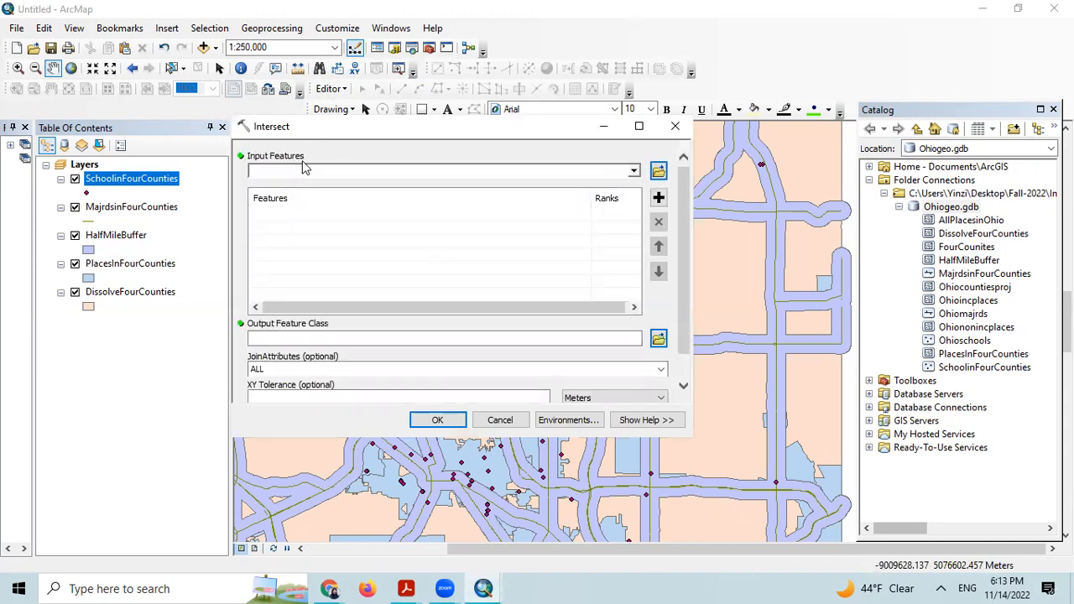
click(658, 171)
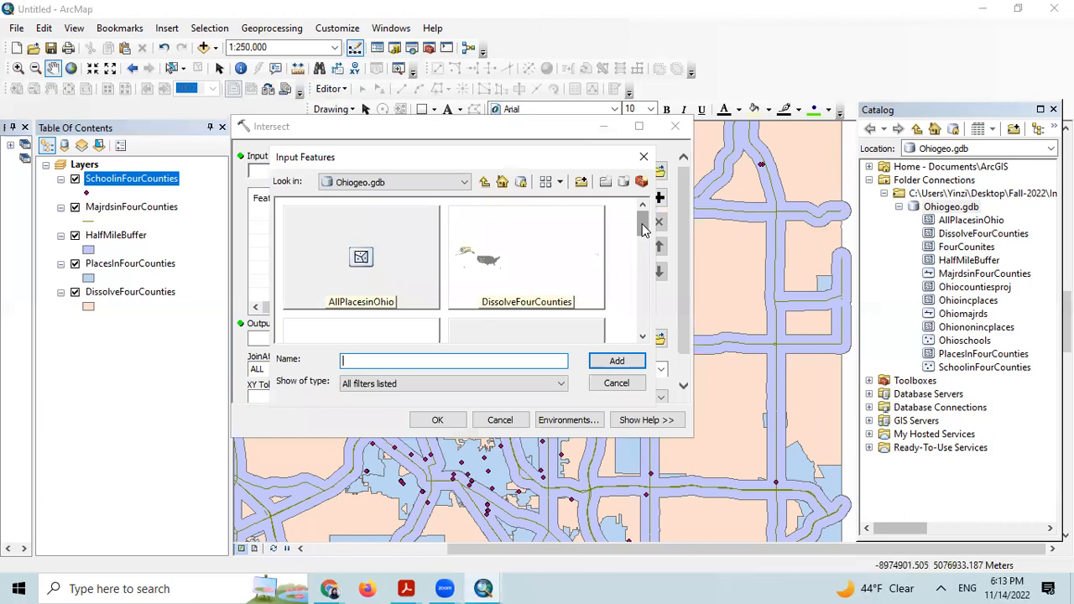
drag(643, 228, 643, 250)
click(551, 255)
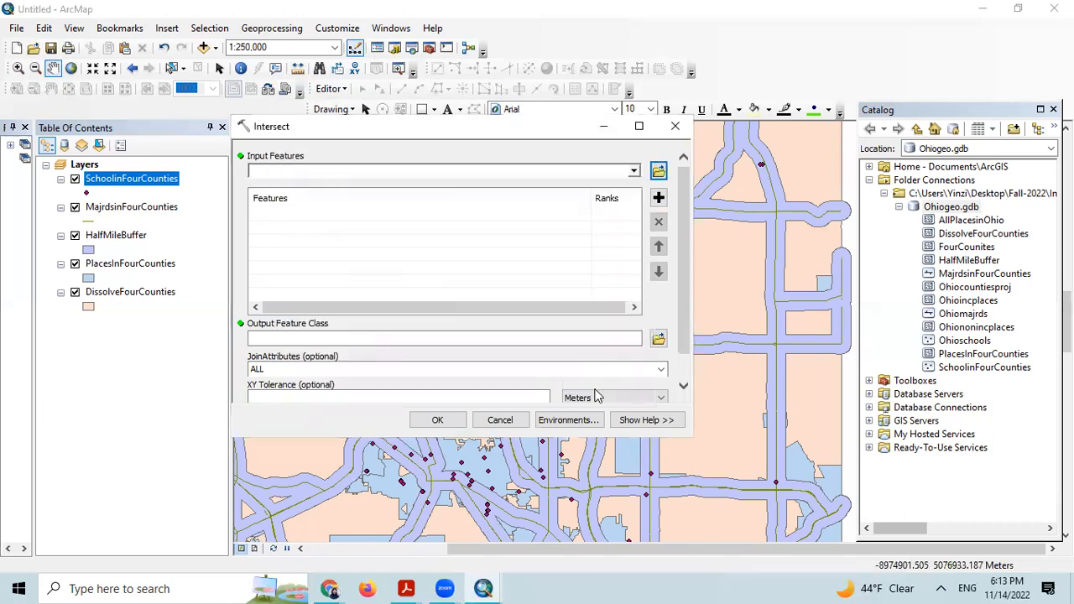
click(606, 362)
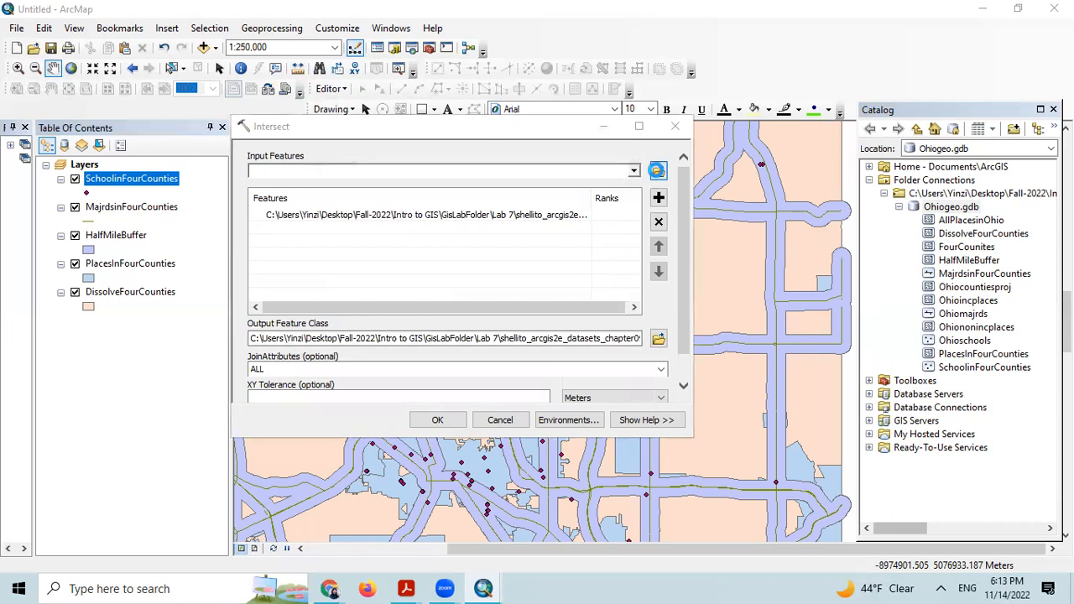
Add PlacesInFourCounties from Ohiogeo.gdb as the second input feature class of the Intersect.
click(658, 171)
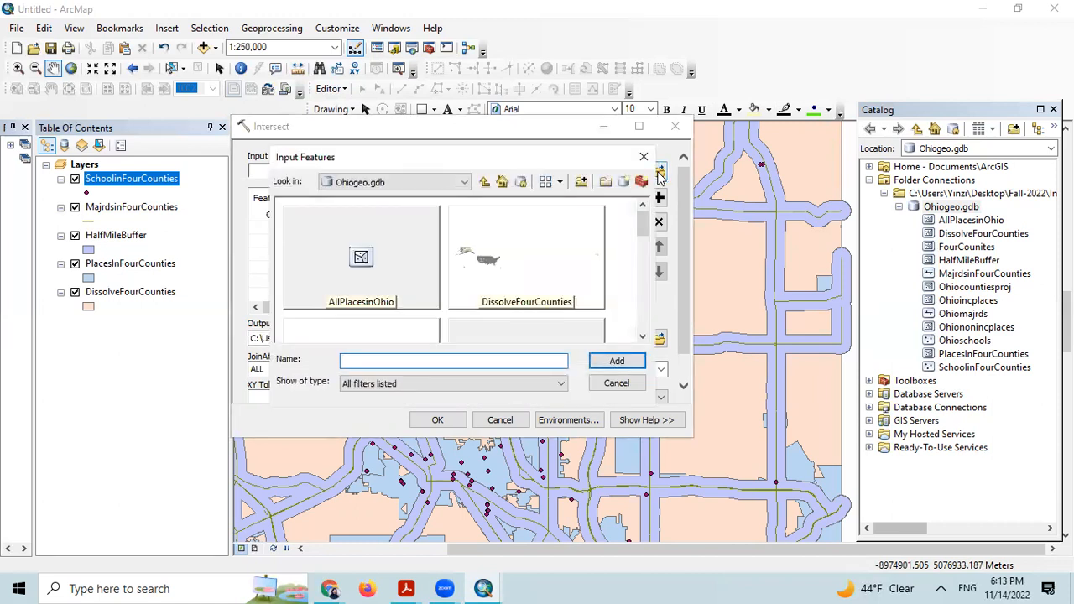
drag(646, 230, 658, 283)
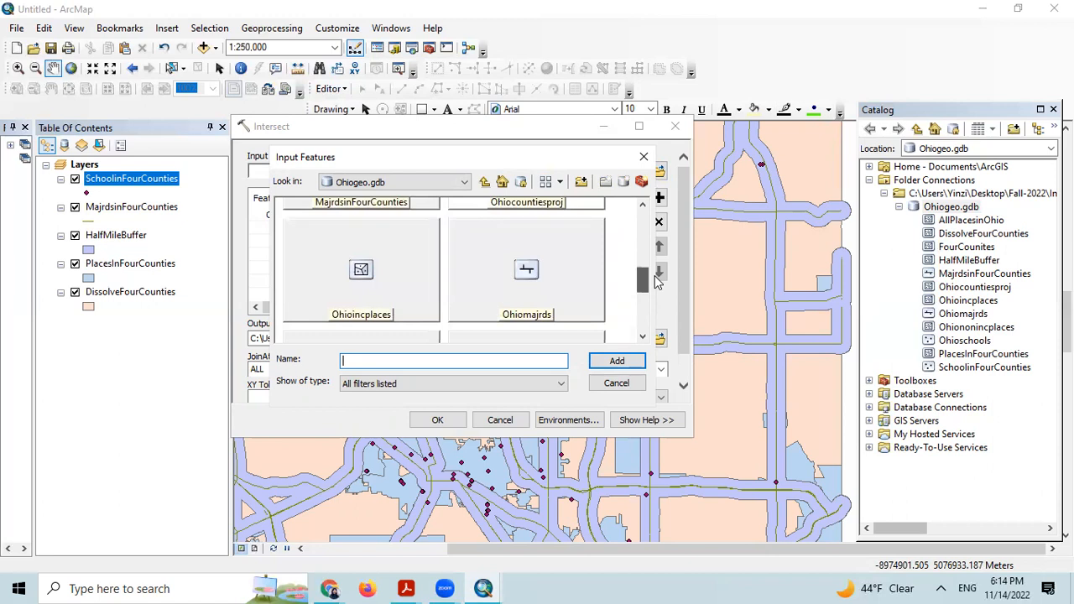
drag(658, 282, 660, 328)
click(362, 295)
click(435, 389)
click(392, 398)
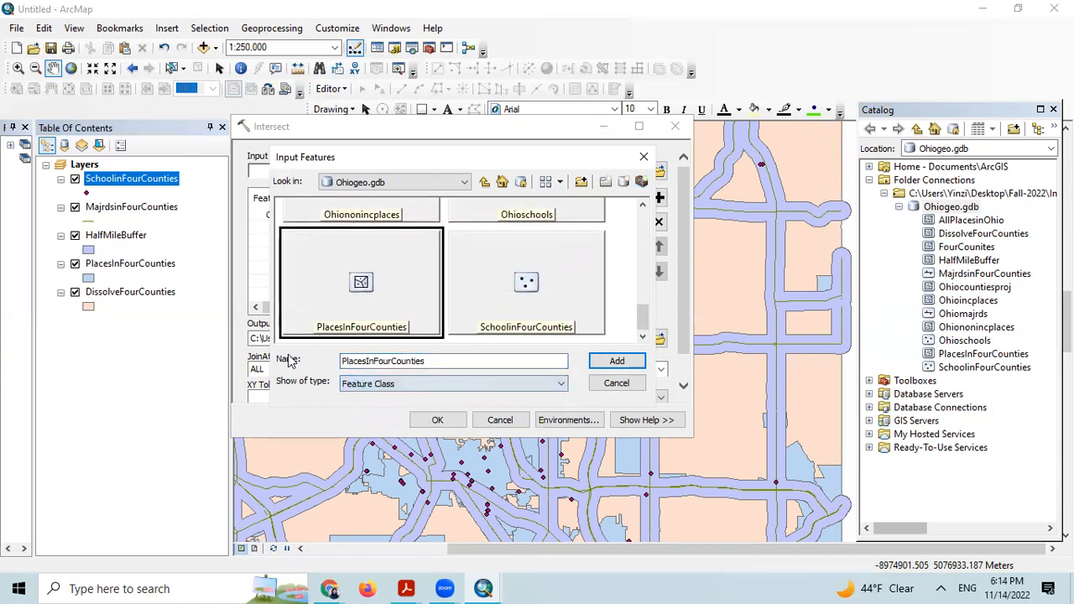
click(618, 363)
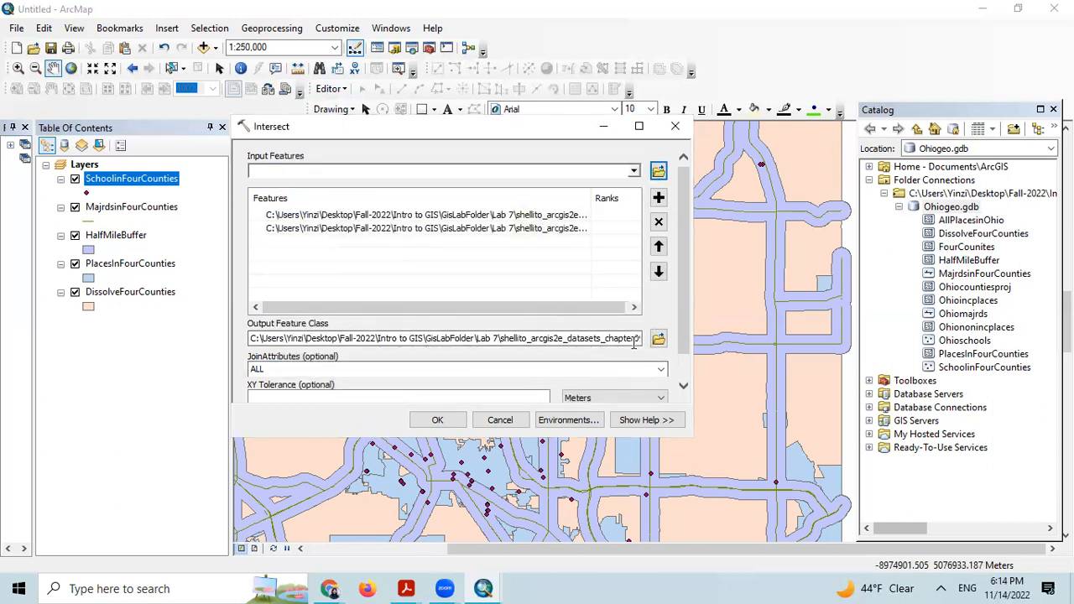
Name the Intersect output feature class BufferAndPlace in Ohiogeo.gdb and run the tool.
click(658, 338)
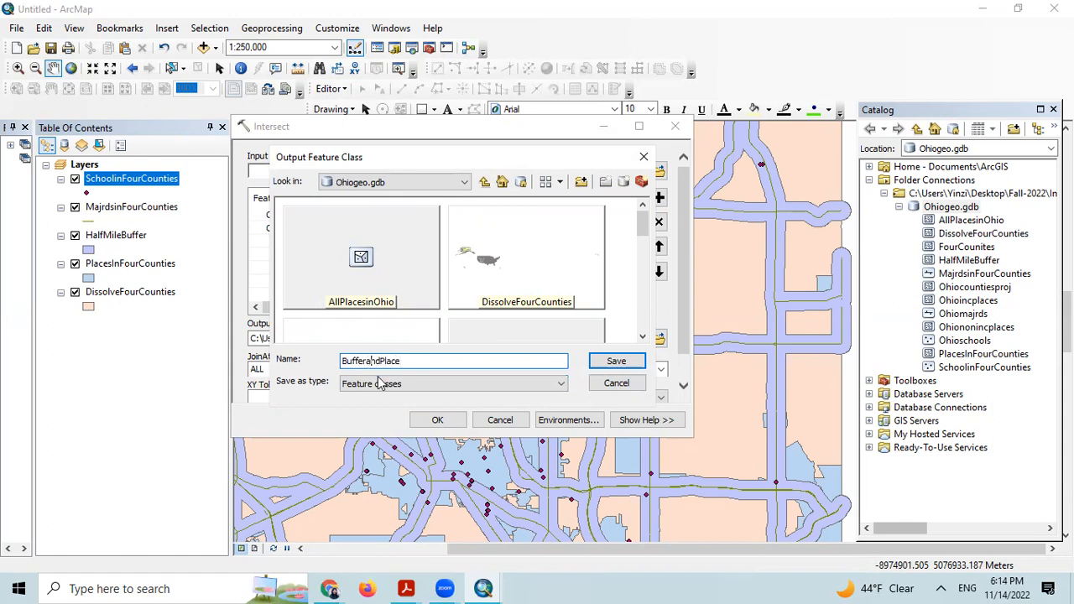
key(BackSpace)
text(A)
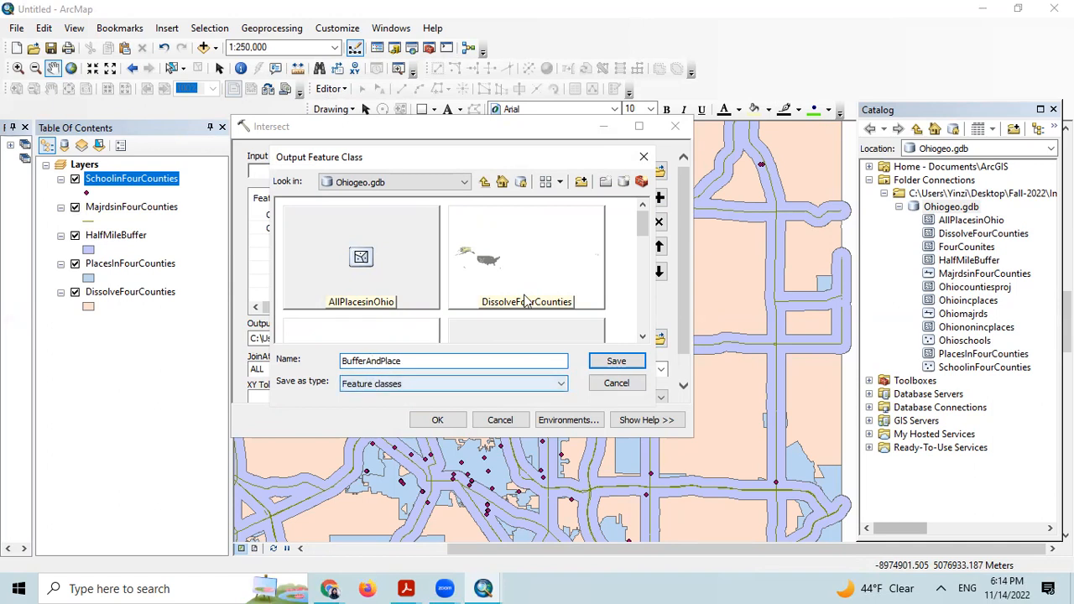
click(616, 361)
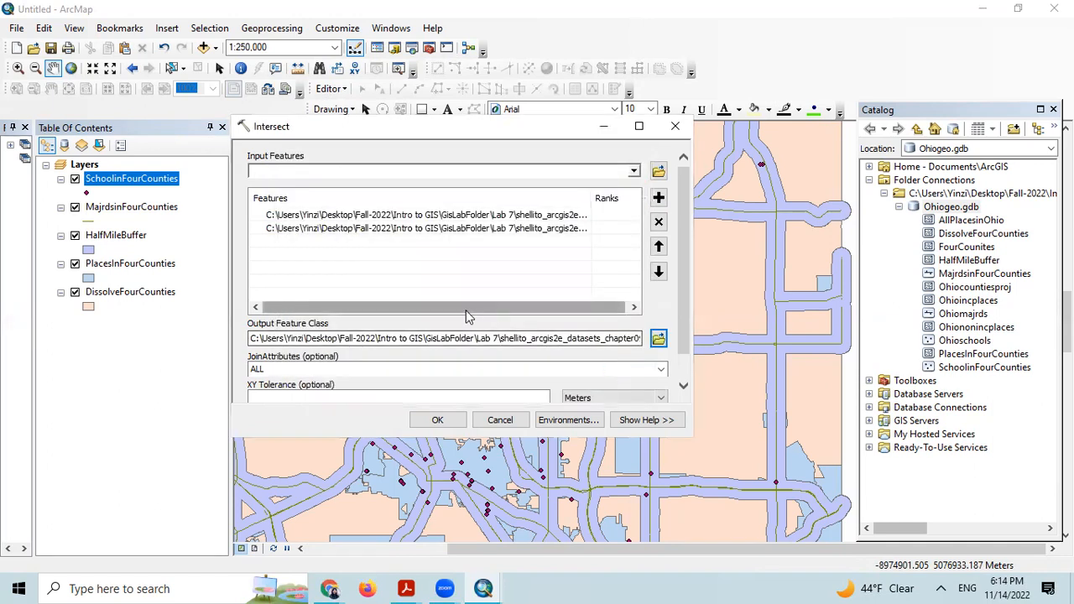
click(438, 420)
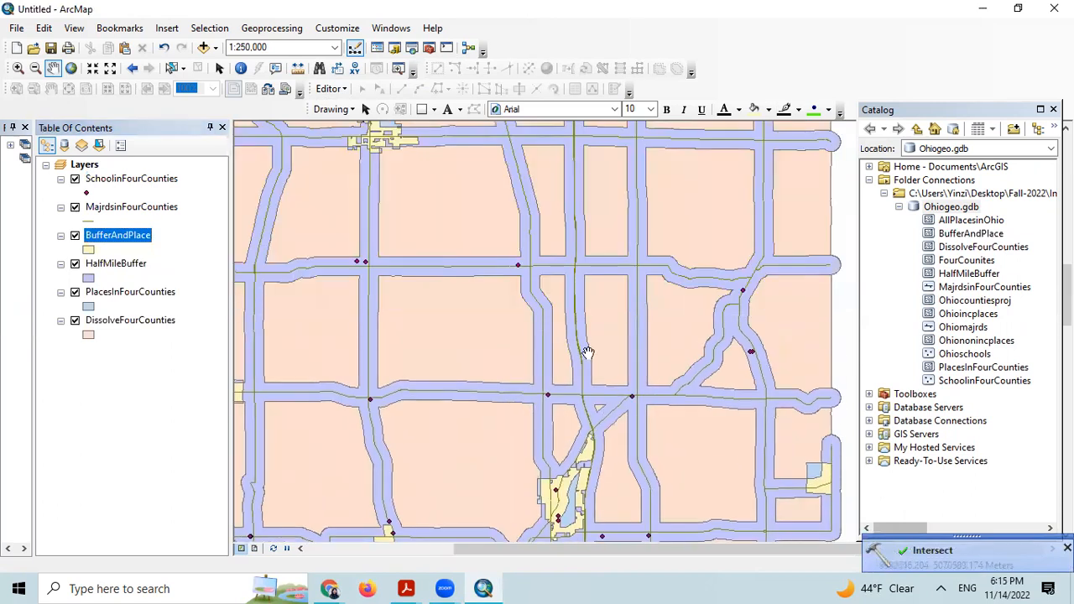
Look over the intersected areas on the map and hide every layer except BufferAndPlace.
drag(585, 319, 611, 522)
drag(547, 295, 490, 460)
drag(533, 255, 554, 388)
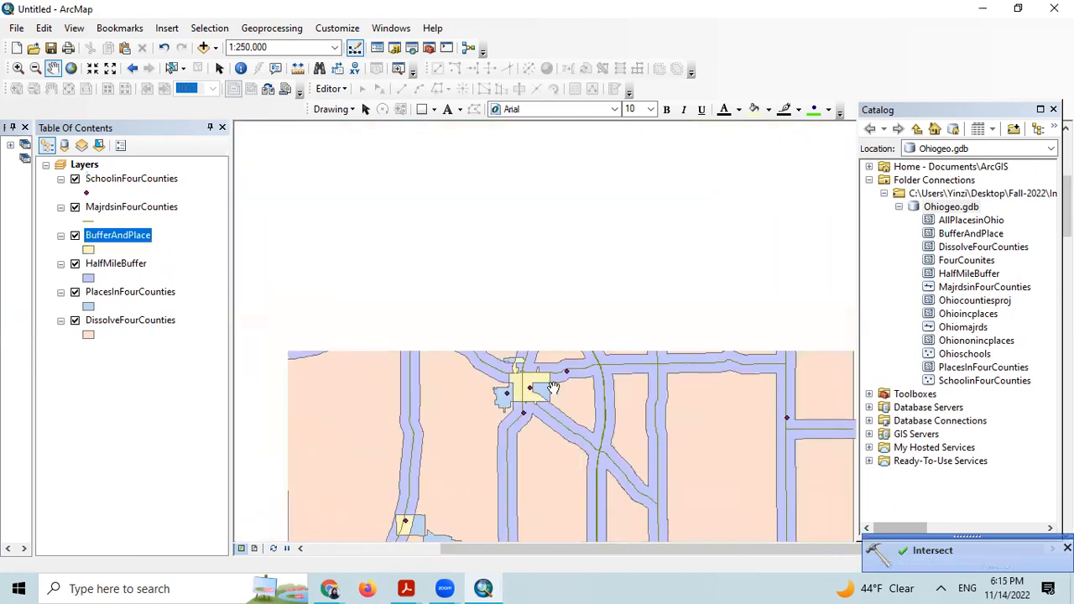
drag(615, 225, 569, 266)
drag(578, 350, 592, 297)
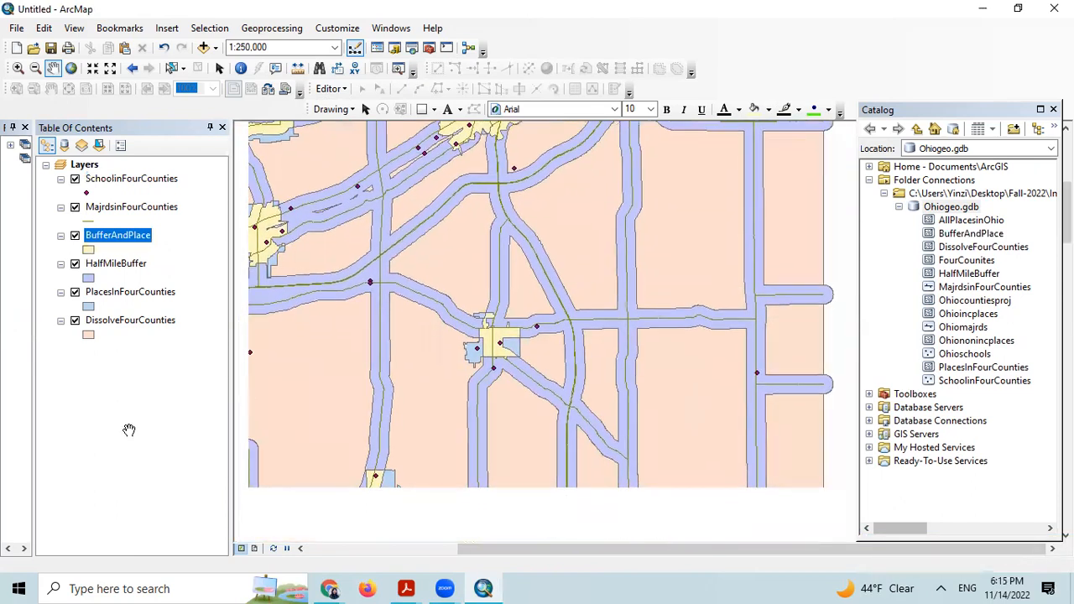
click(75, 263)
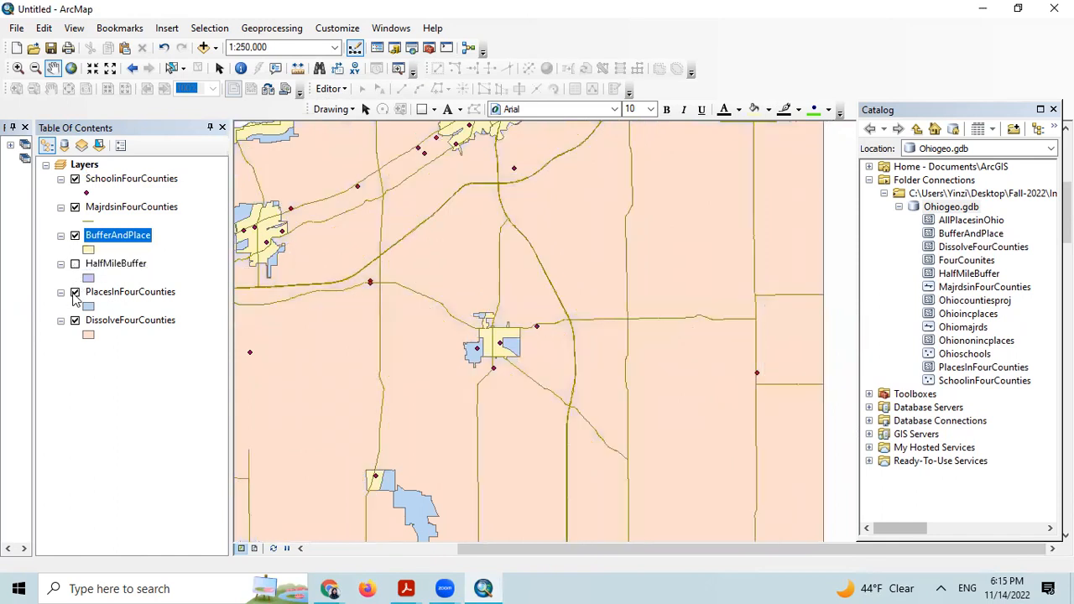
click(75, 292)
click(75, 321)
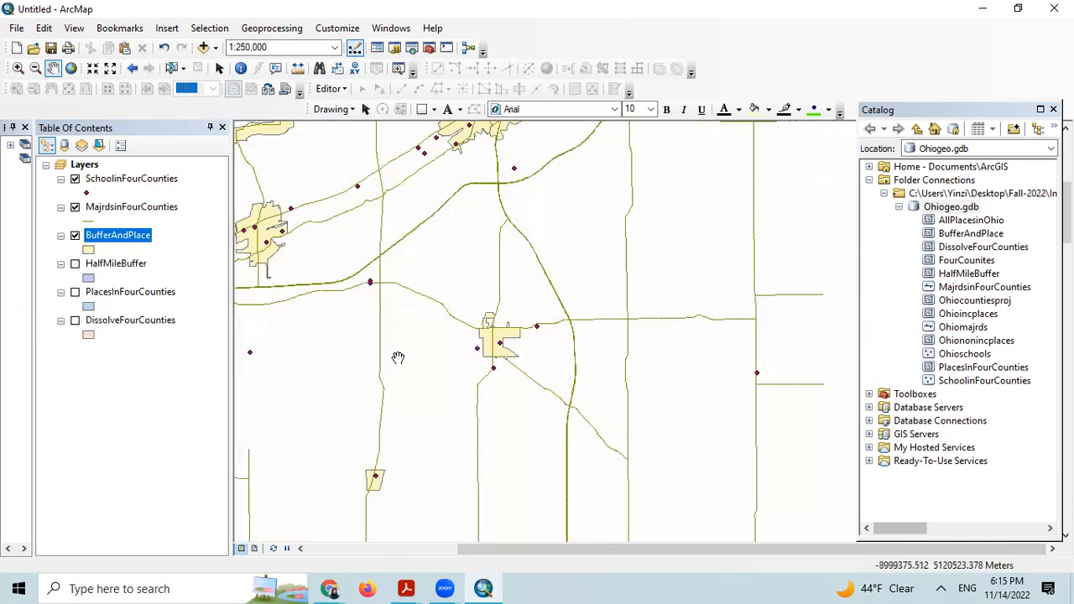
click(75, 207)
click(74, 179)
Zoom the map to the full extent of the BufferAndPlace layer.
drag(516, 215, 616, 293)
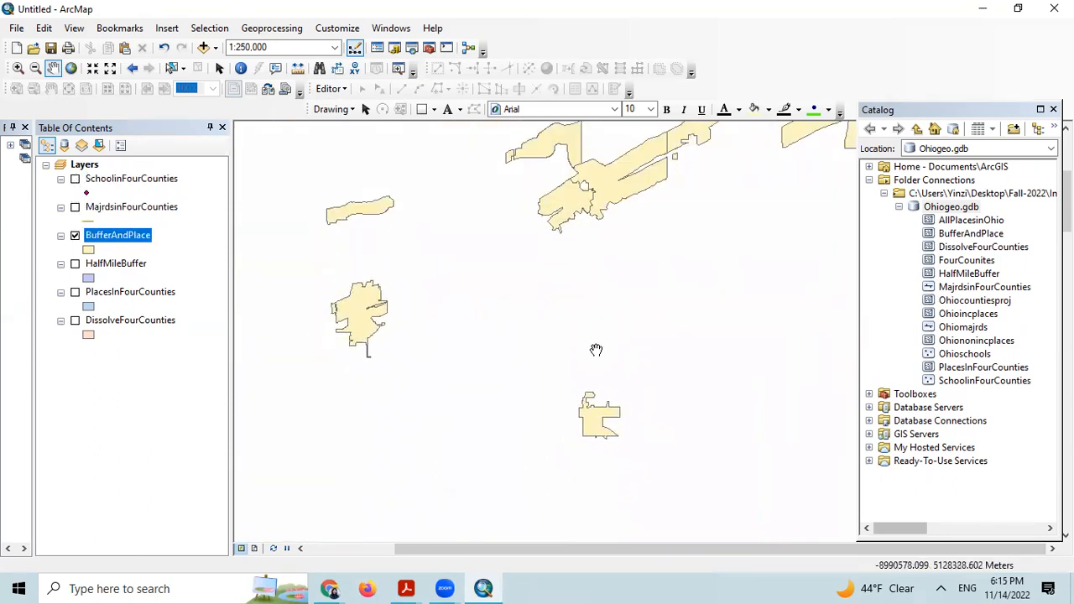
scroll(550, 340, up, 5)
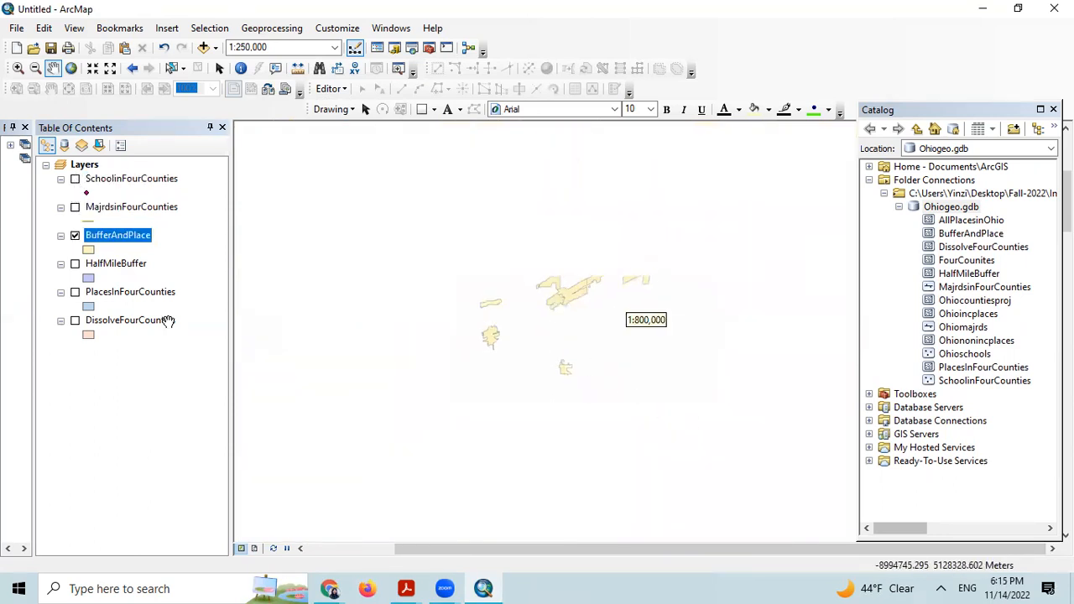
right_click(110, 239)
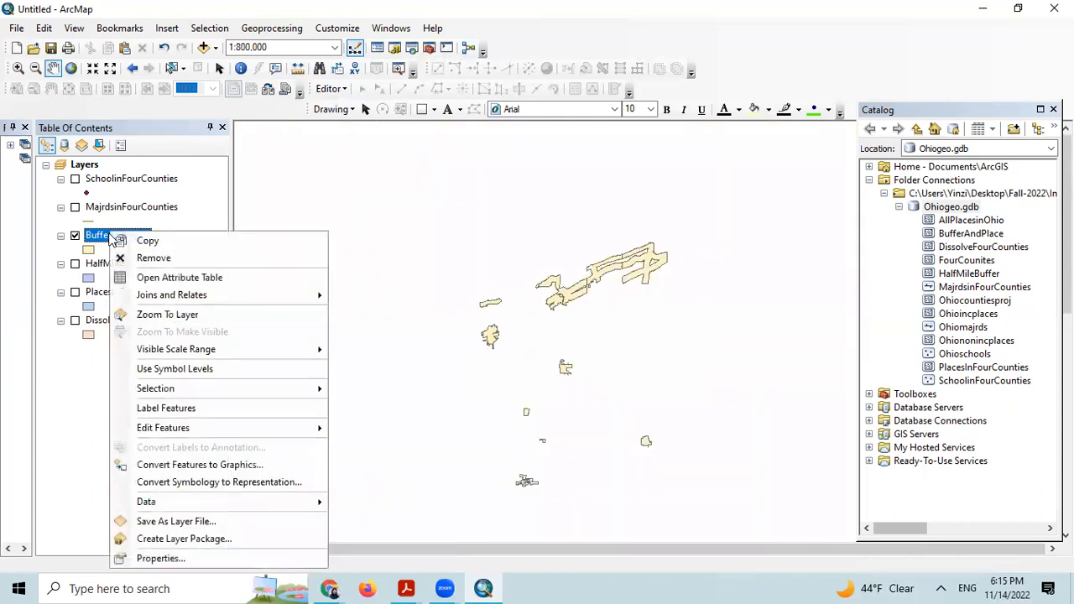
click(172, 323)
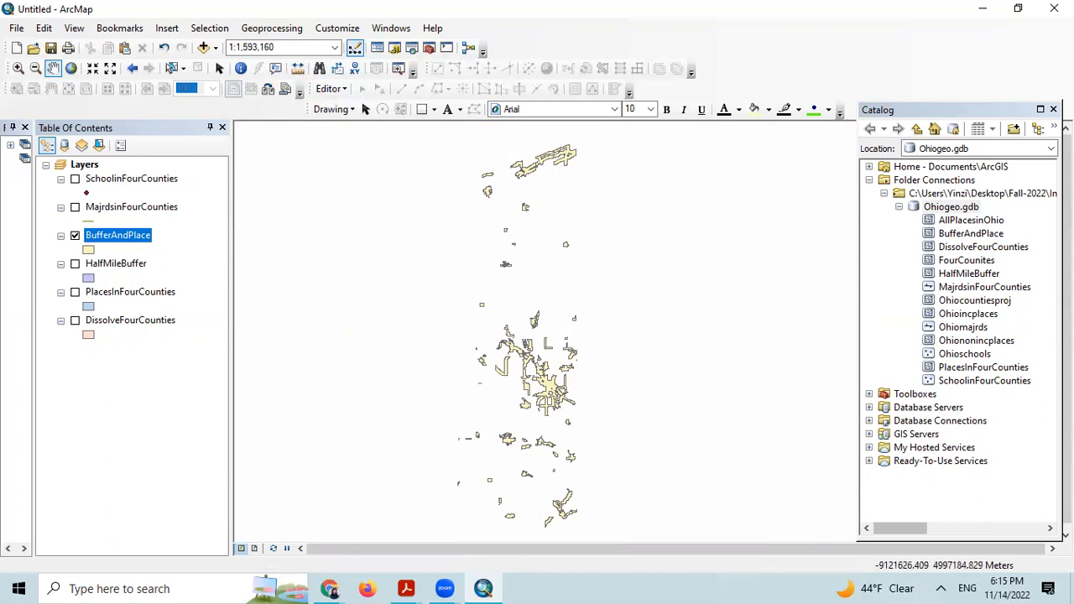
click(483, 588)
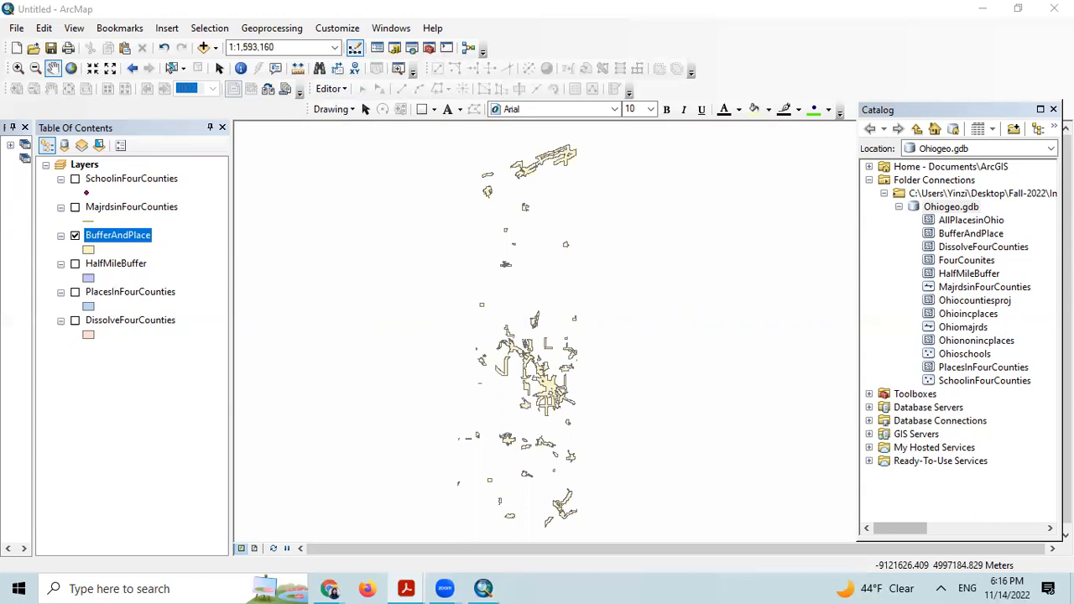
key(alt+Tab)
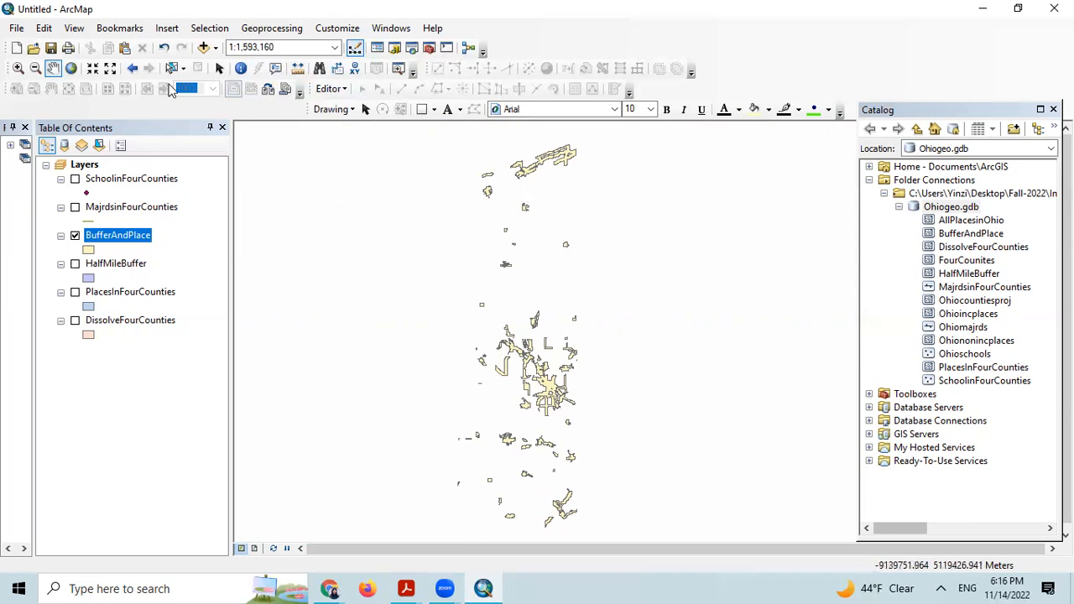
click(210, 28)
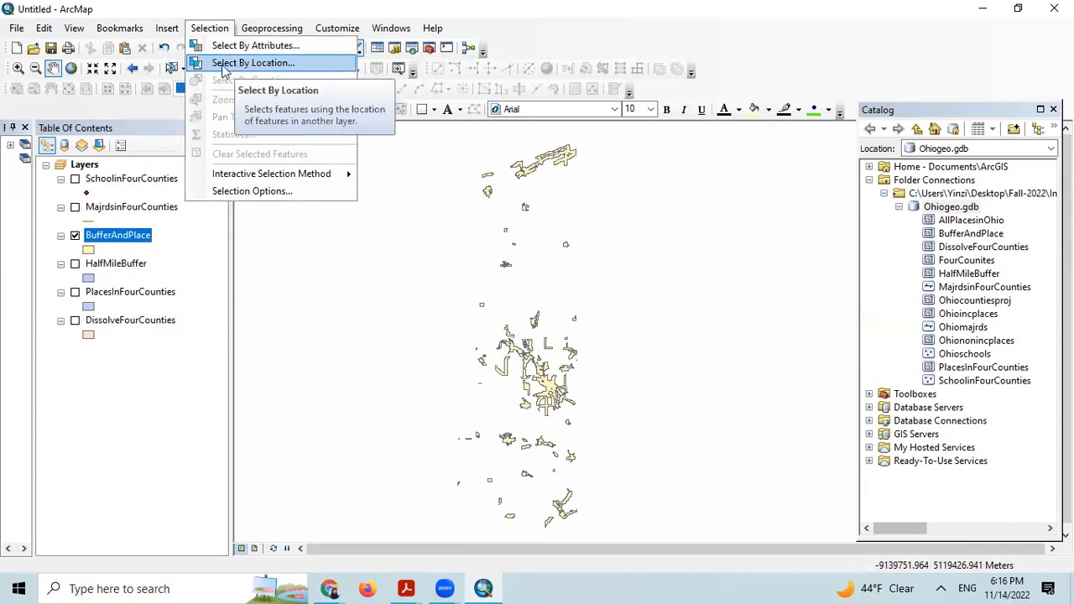
click(113, 426)
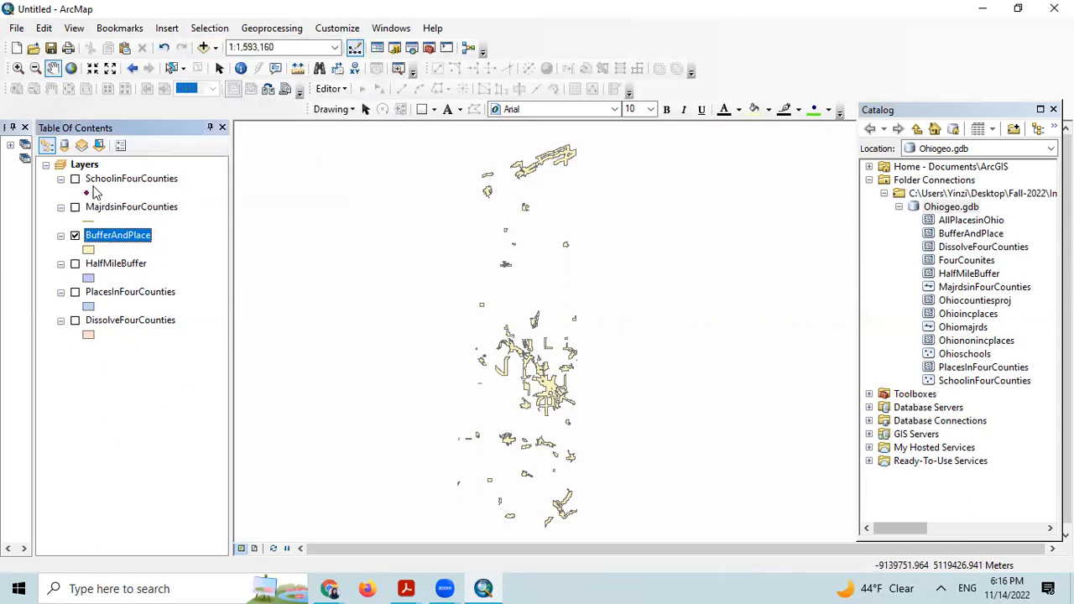
Show the SchoolinFourCounties layer and select by location its features that are within the BufferAndPlace source layer.
click(74, 179)
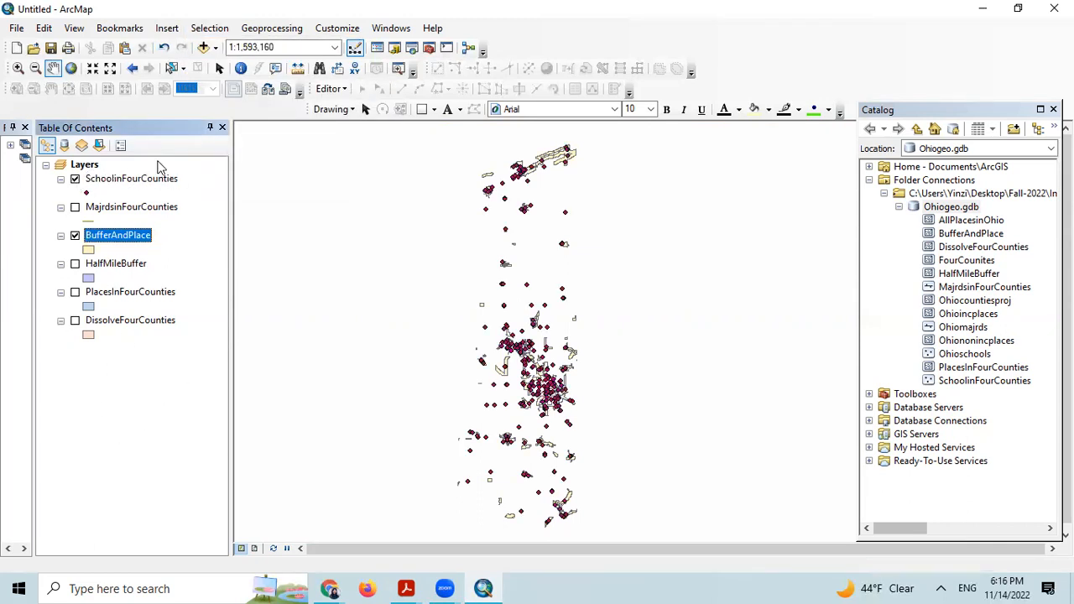
click(210, 28)
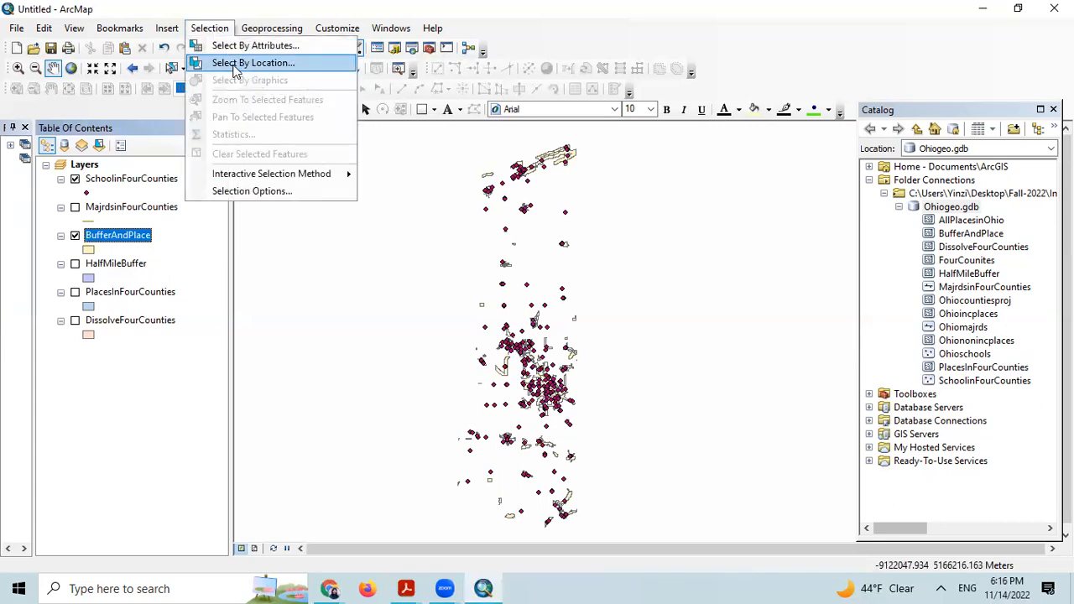
click(243, 62)
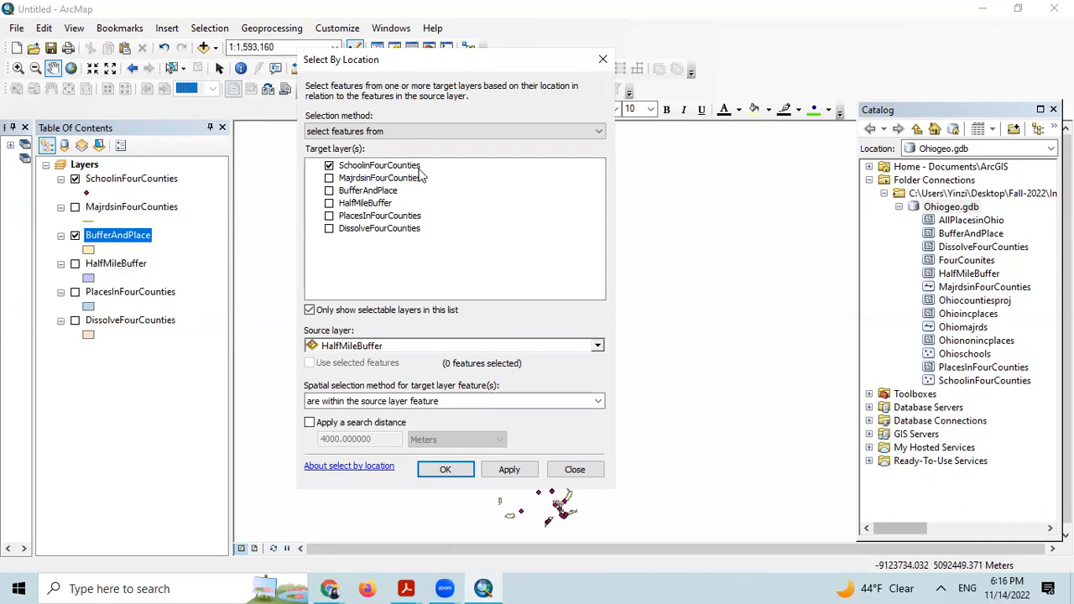
click(372, 348)
click(384, 379)
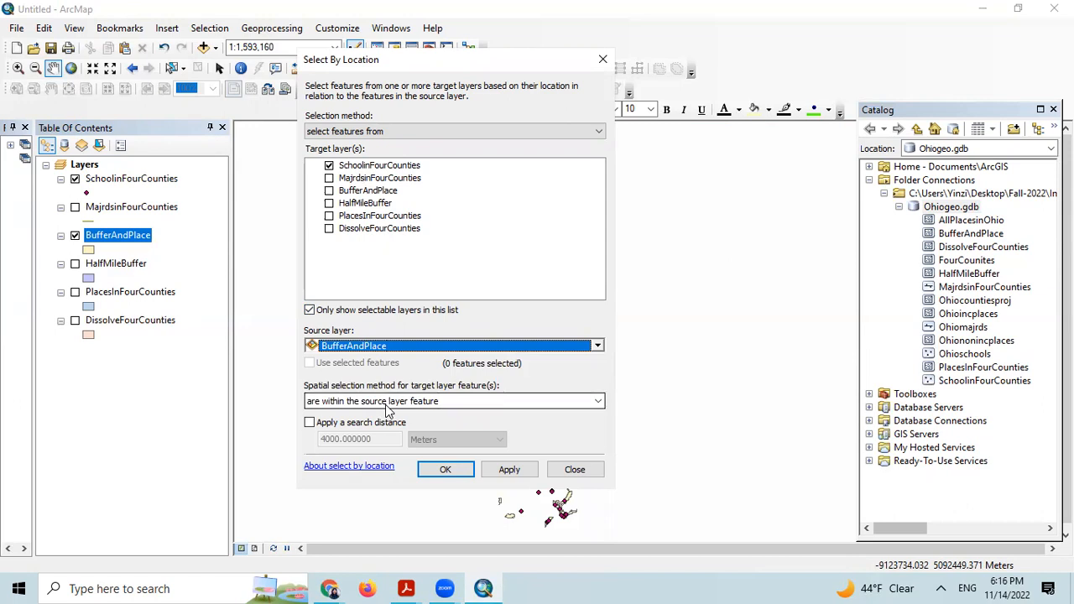
click(505, 473)
click(446, 470)
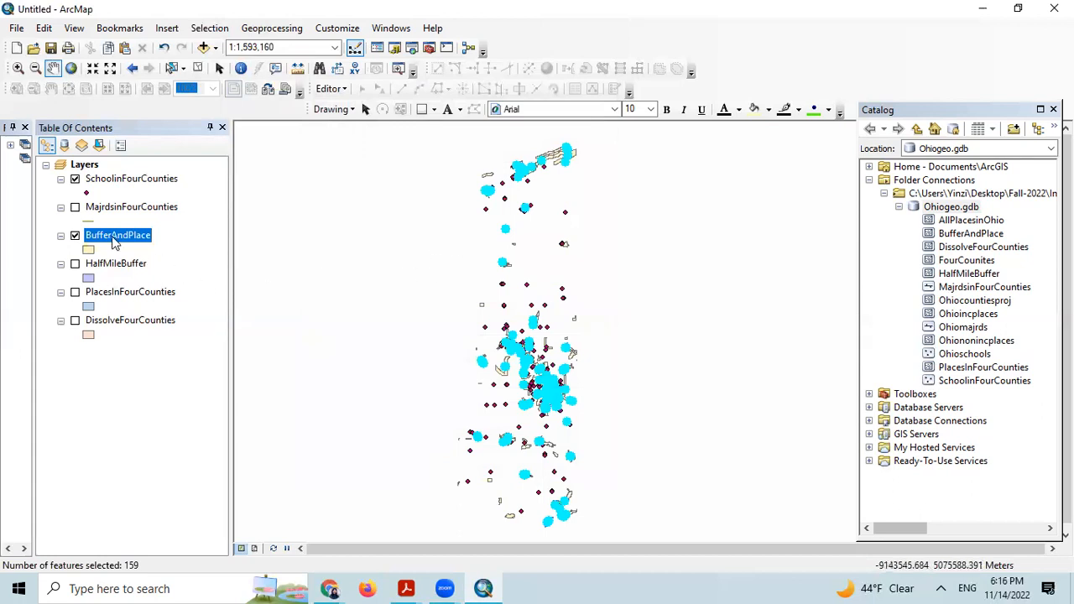
Show only the selected records in the SchoolinFourCounties attribute table and switch the selection to the remaining schools.
right_click(113, 181)
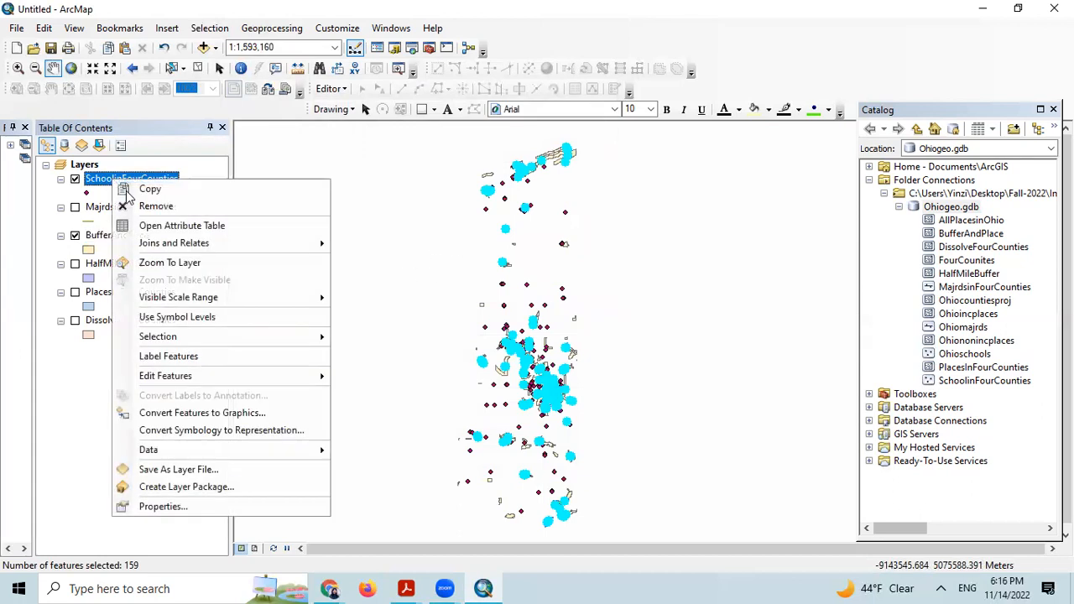
click(181, 225)
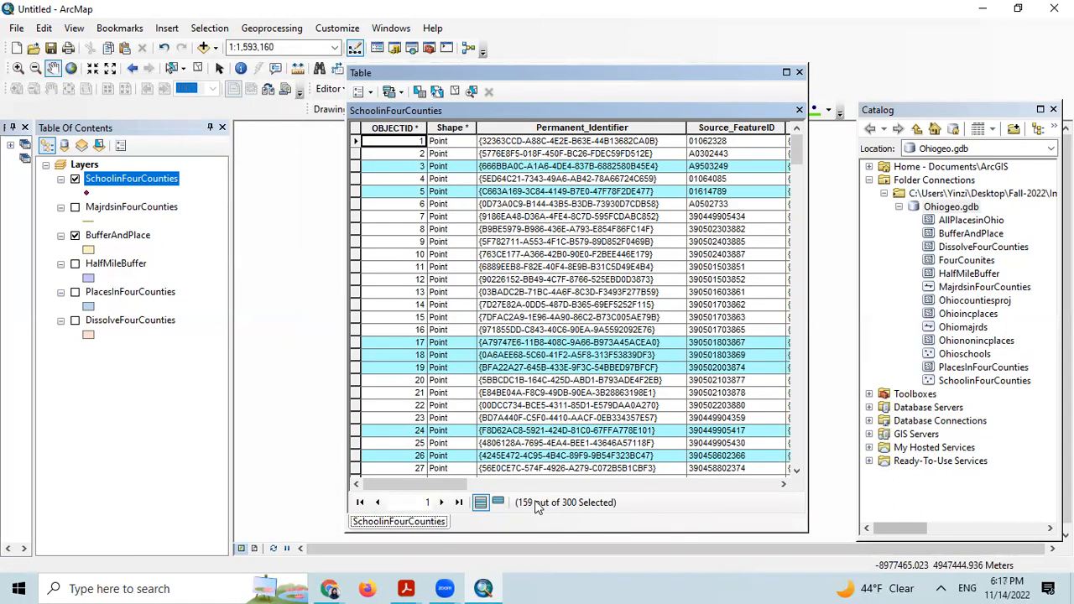
click(498, 502)
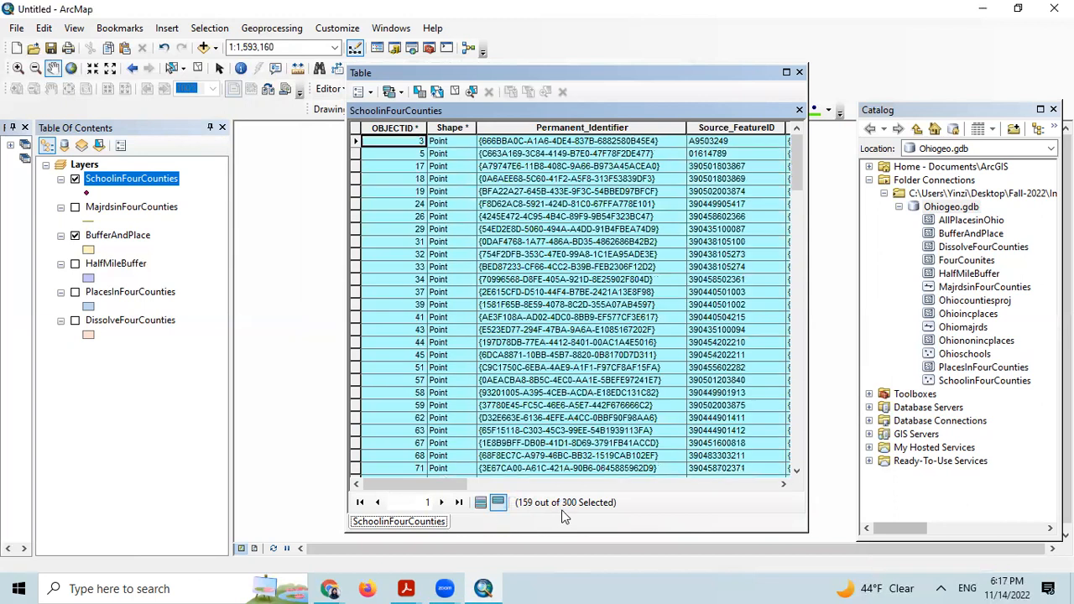
click(363, 92)
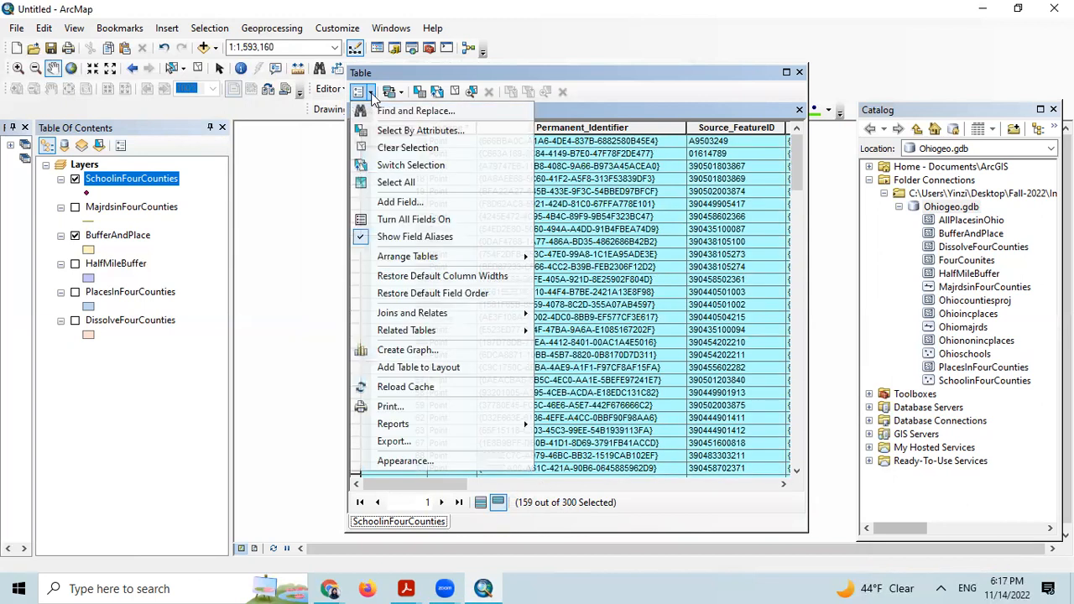
click(395, 167)
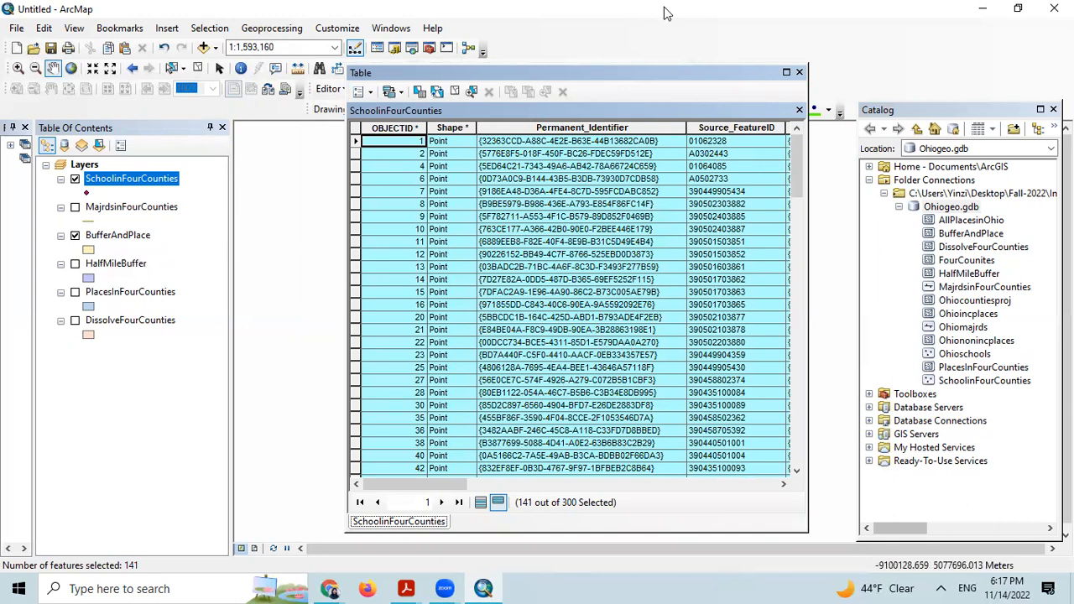
Clear the selection in the SchoolinFourCounties attribute table and close the table.
click(799, 73)
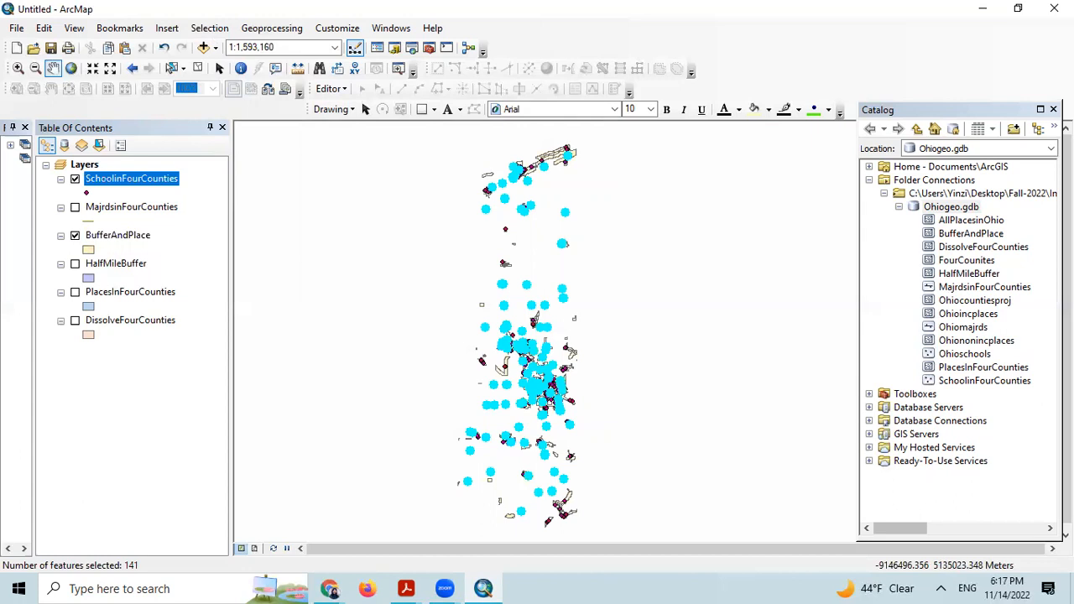
right_click(149, 178)
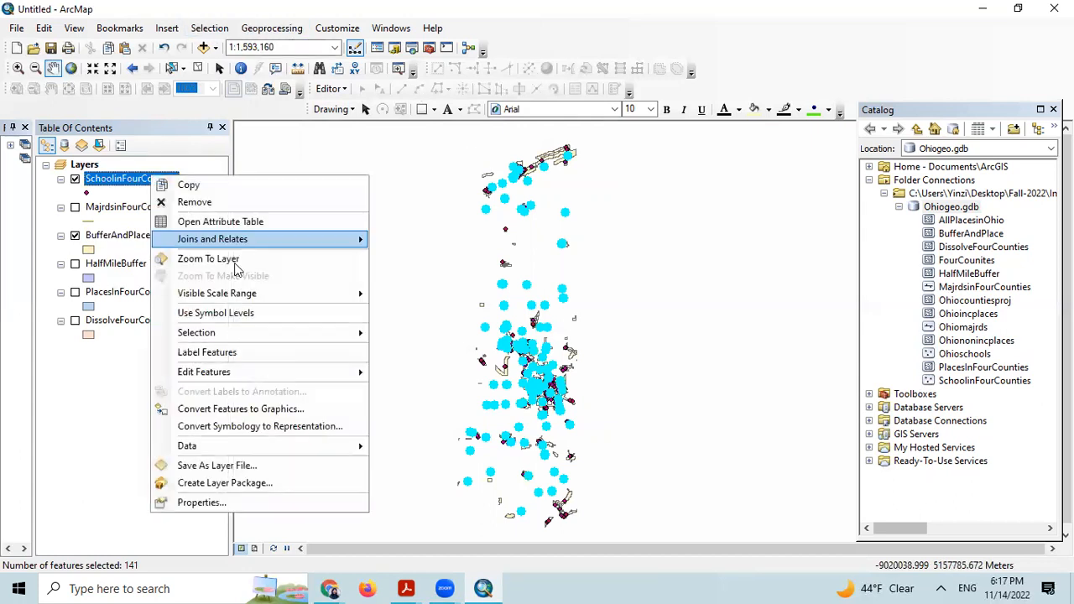
click(246, 222)
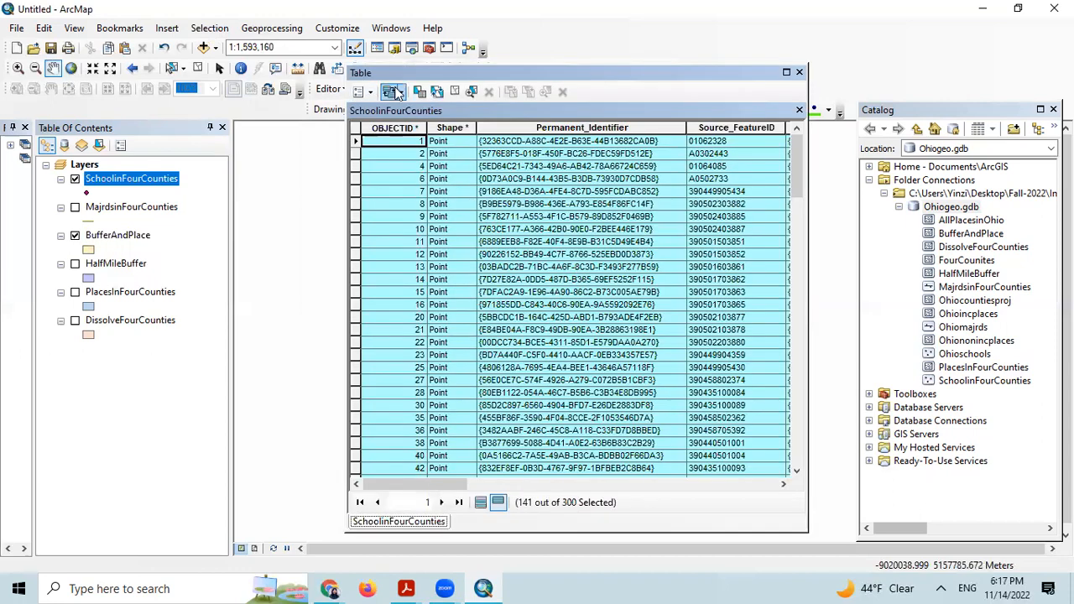
click(363, 92)
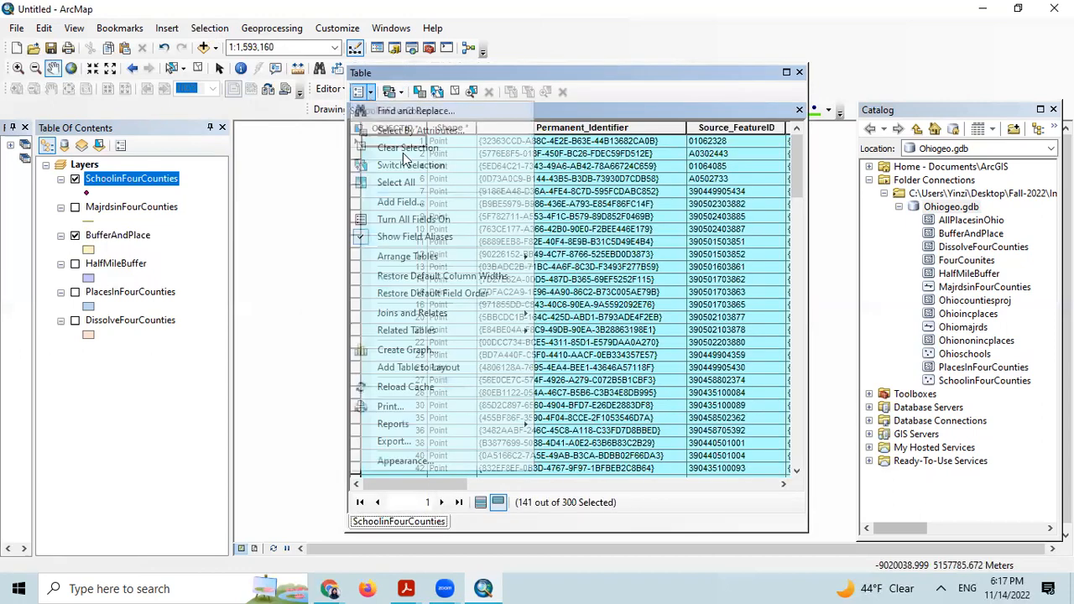
click(407, 148)
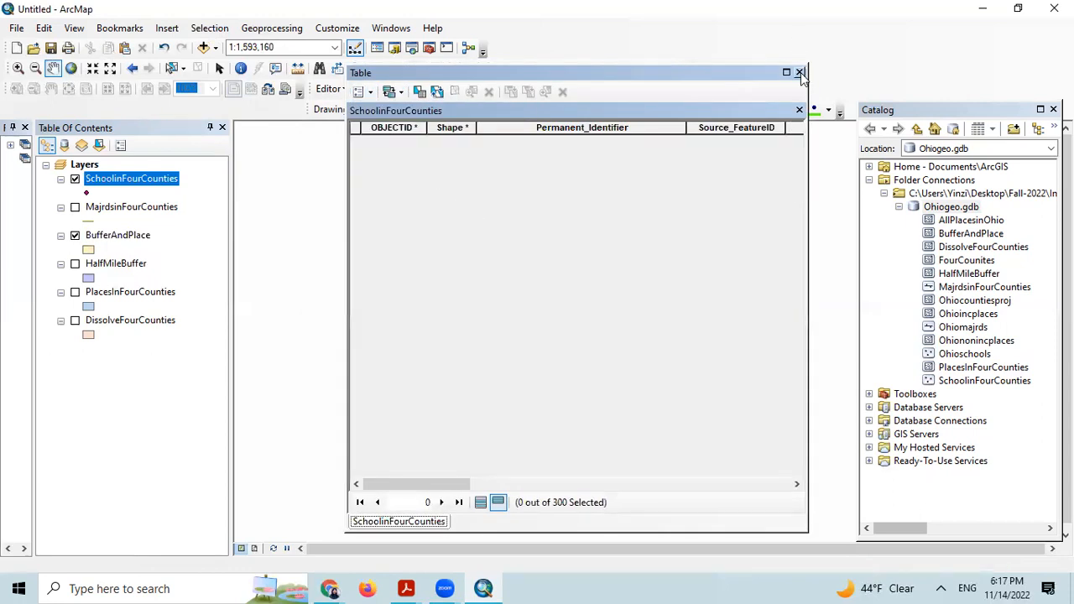
click(799, 73)
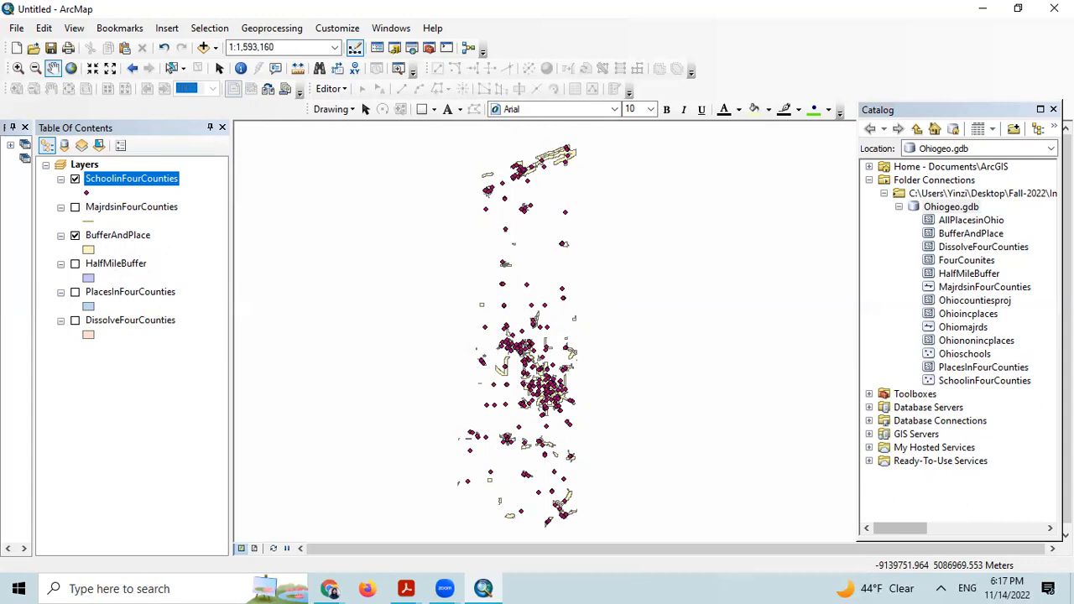
Select by location the SchoolinFourCounties features that are within the BufferAndPlace source layer feature.
right_click(146, 184)
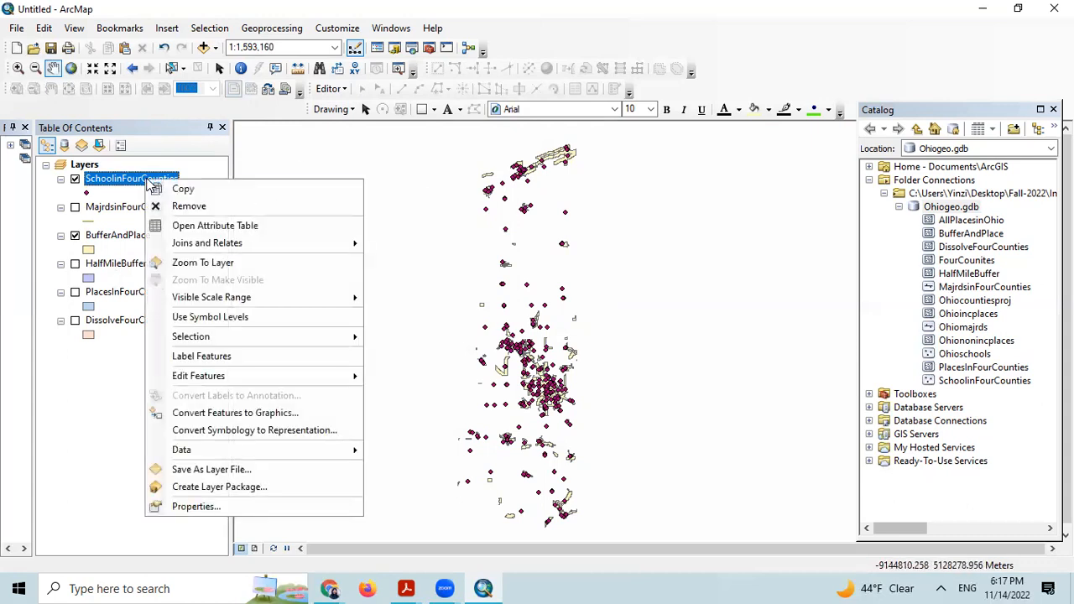
drag(467, 160, 421, 214)
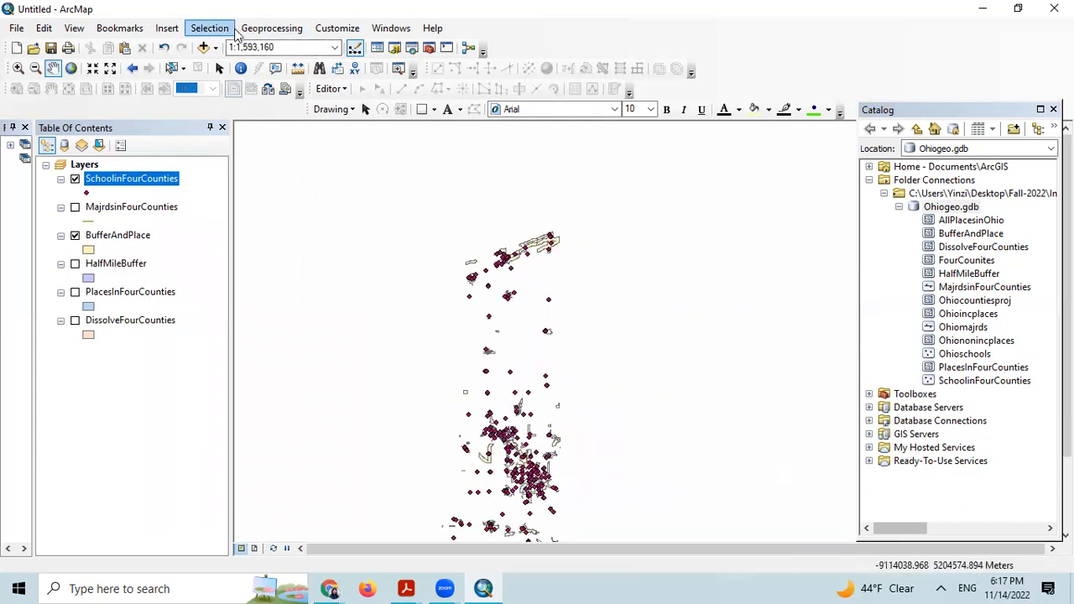
click(217, 28)
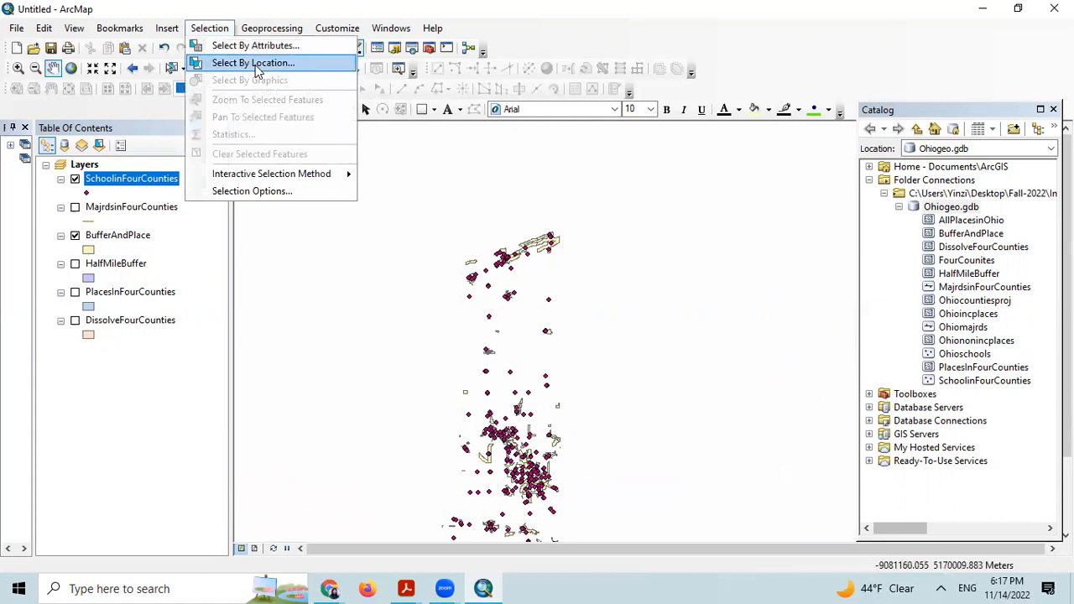
click(256, 67)
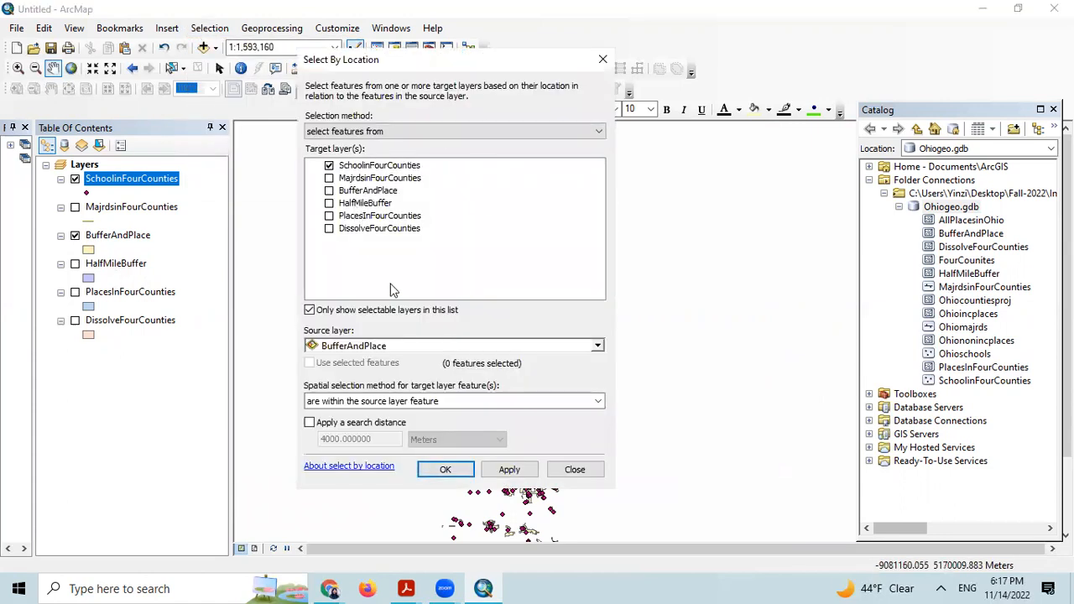
click(458, 475)
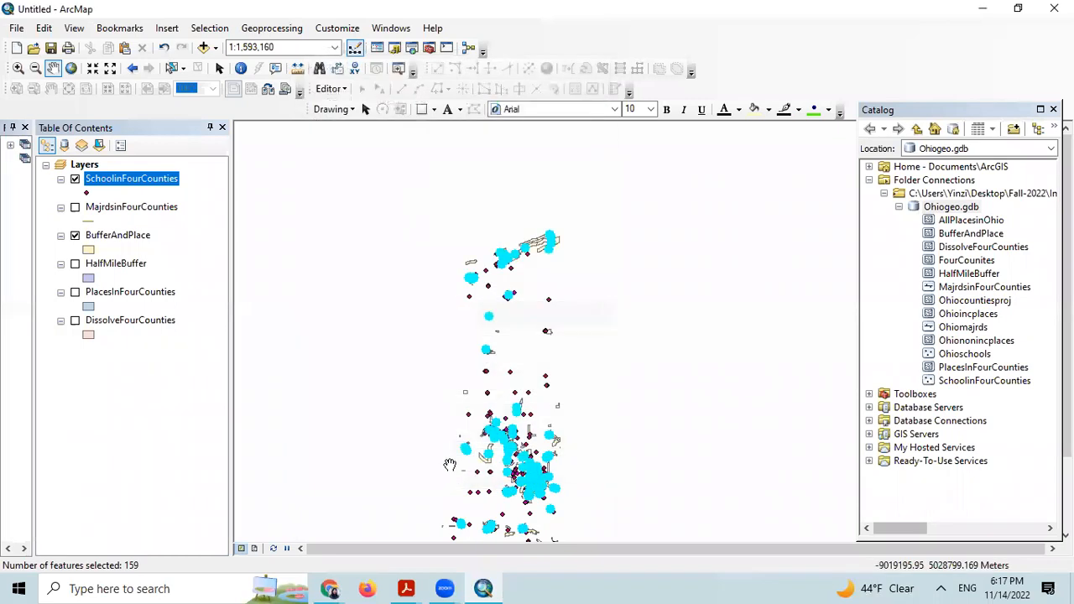
Switch the selection in the SchoolinFourCounties attribute table to the schools outside BufferAndPlace, and close the table.
right_click(112, 183)
click(172, 224)
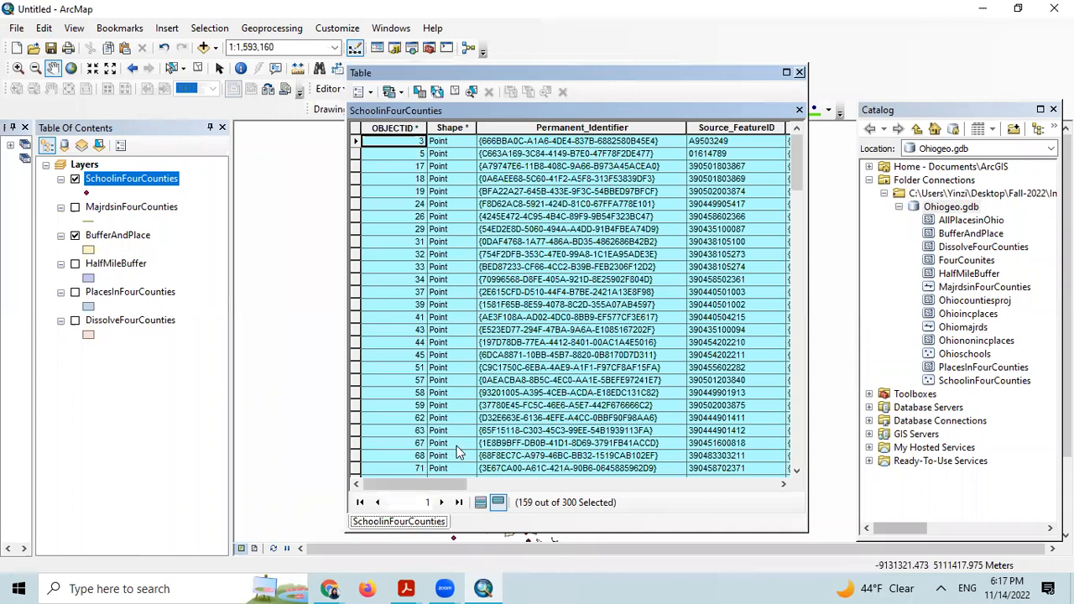
click(367, 92)
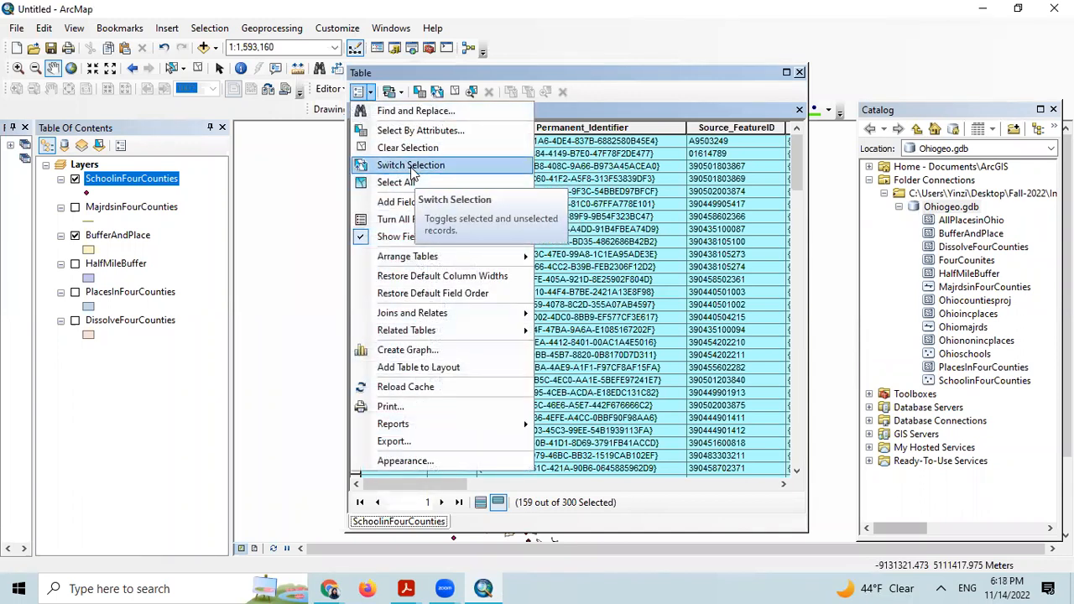
click(408, 165)
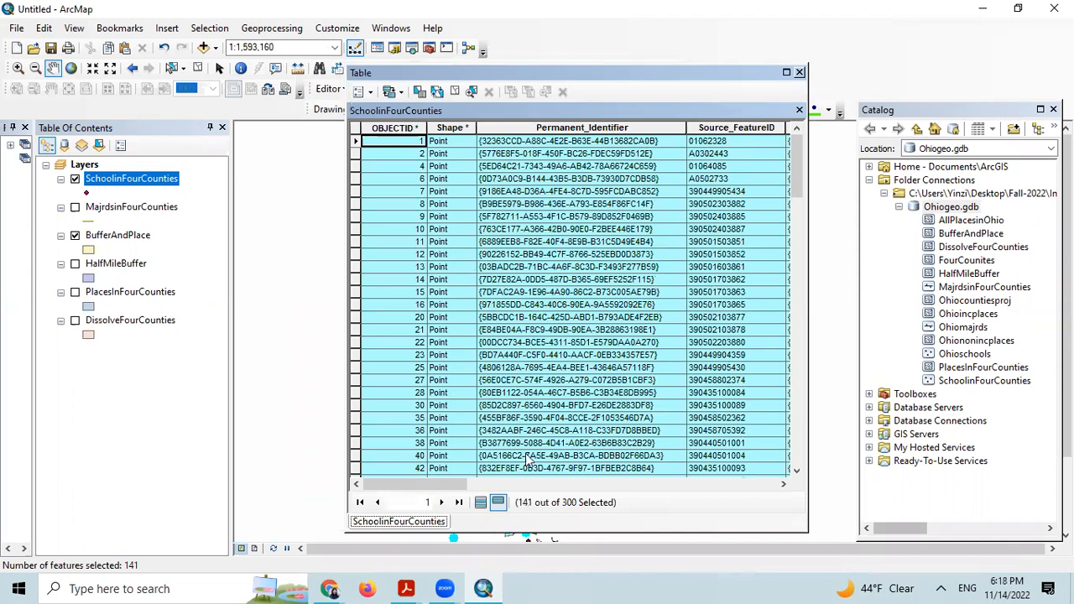
click(800, 73)
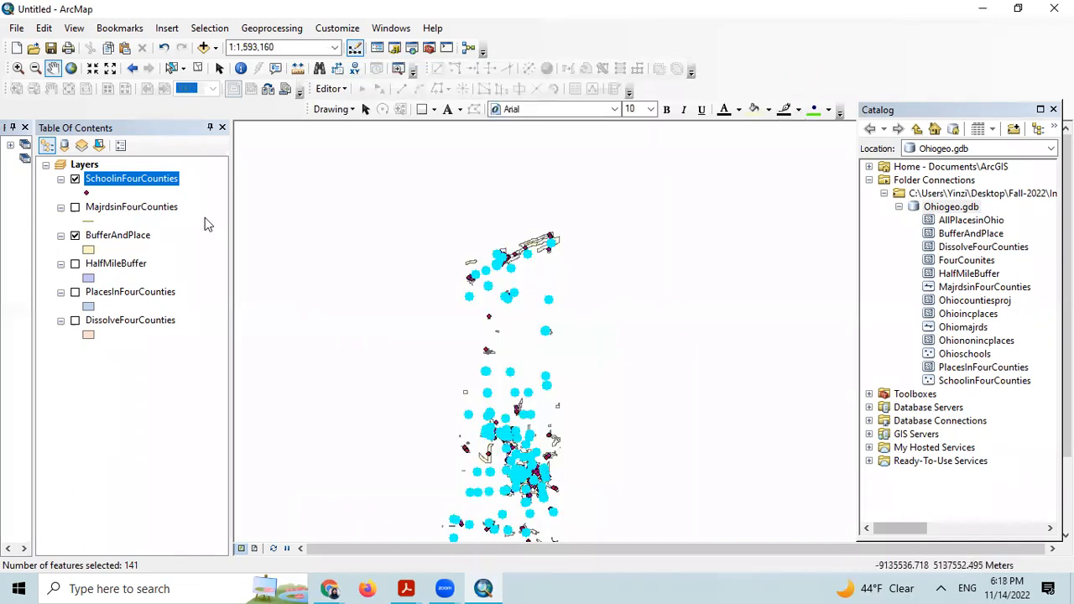
Start exporting the selected SchoolinFourCounties features using the layer's source coordinate system, with Ohiogeo.gdb as the output location.
right_click(137, 180)
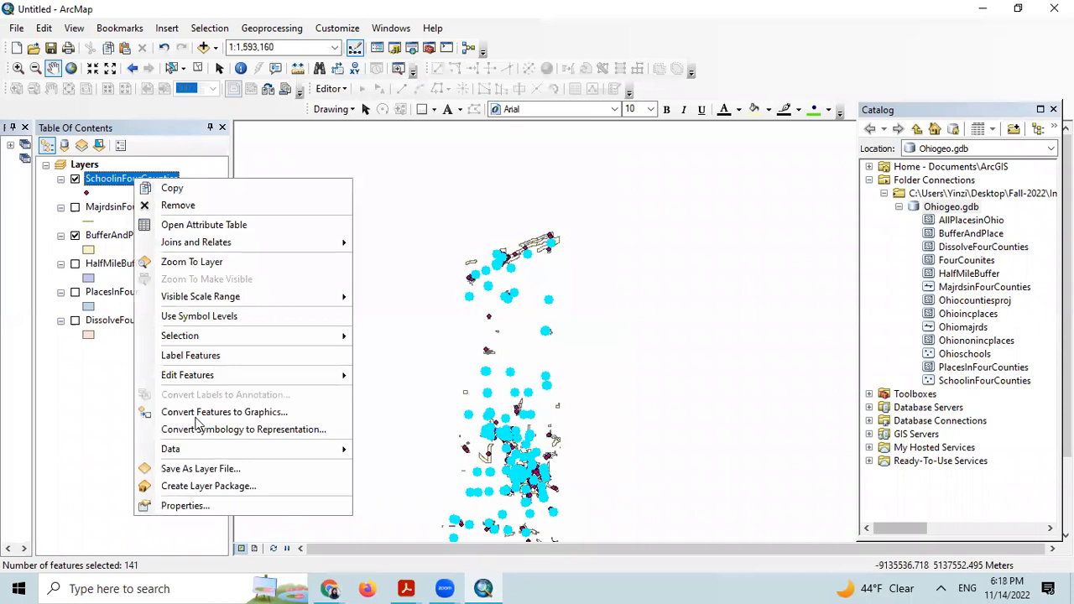
mouse_move(214, 451)
click(411, 469)
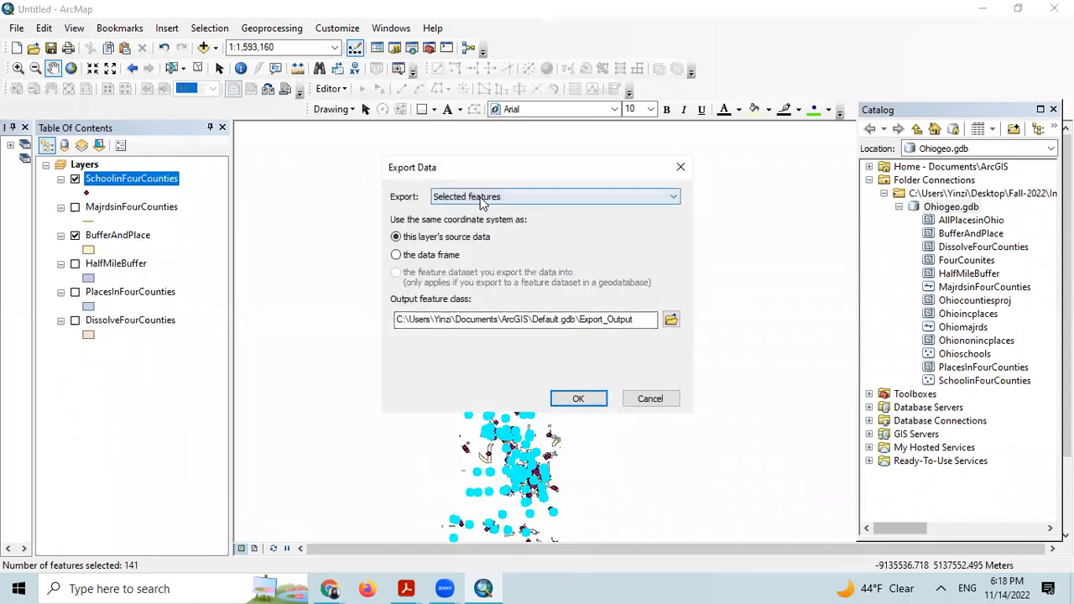
click(671, 320)
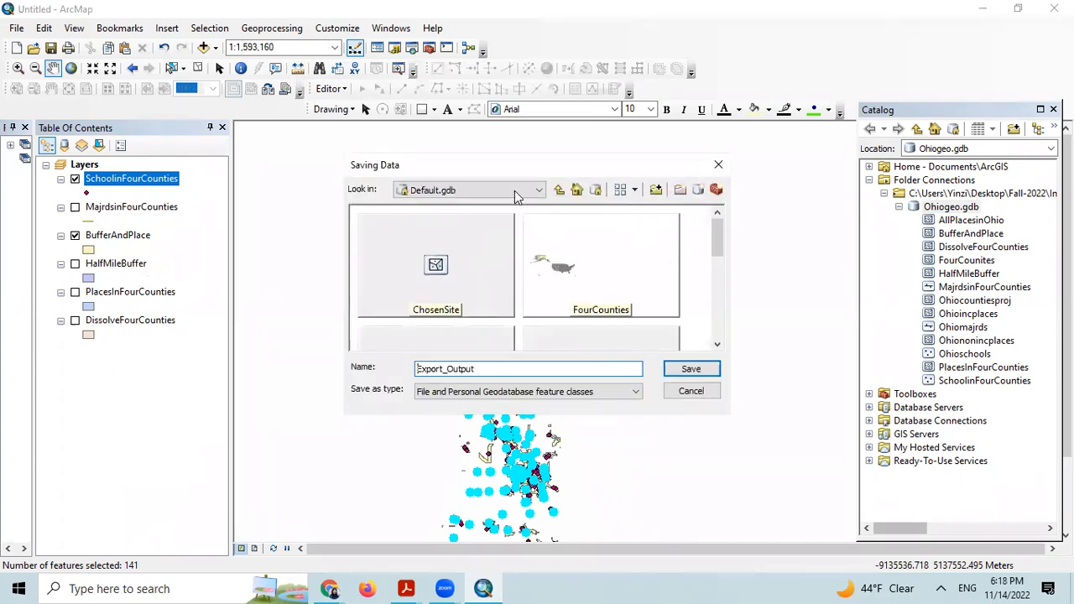
click(514, 190)
click(466, 242)
click(450, 275)
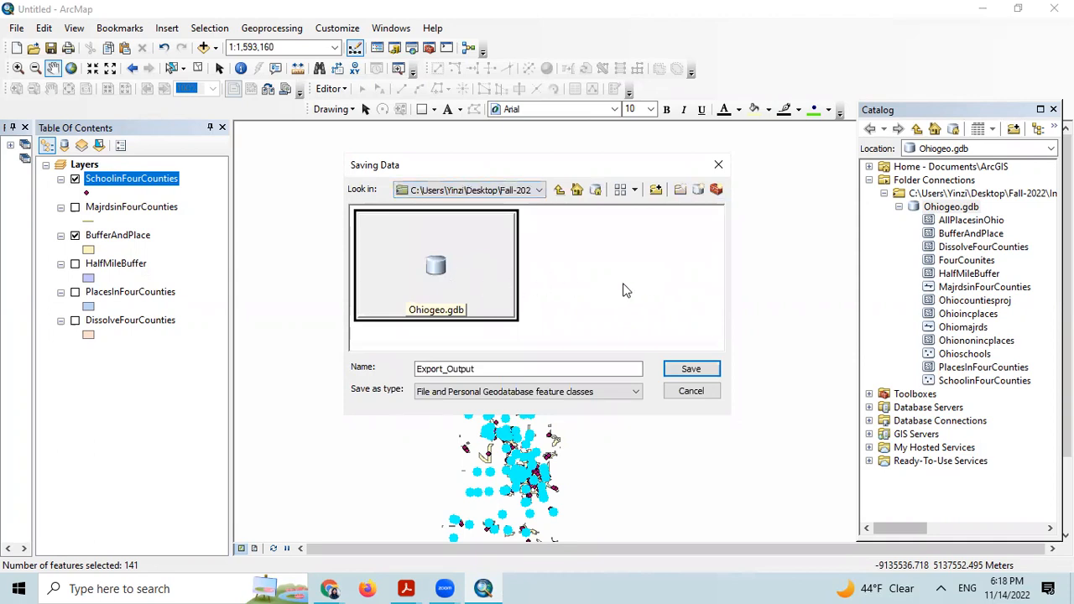
double_click(491, 279)
Name the output feature class SchoolOutside, run the export and add the exported data to the map as a layer.
drag(640, 369, 397, 369)
key(BackSpace)
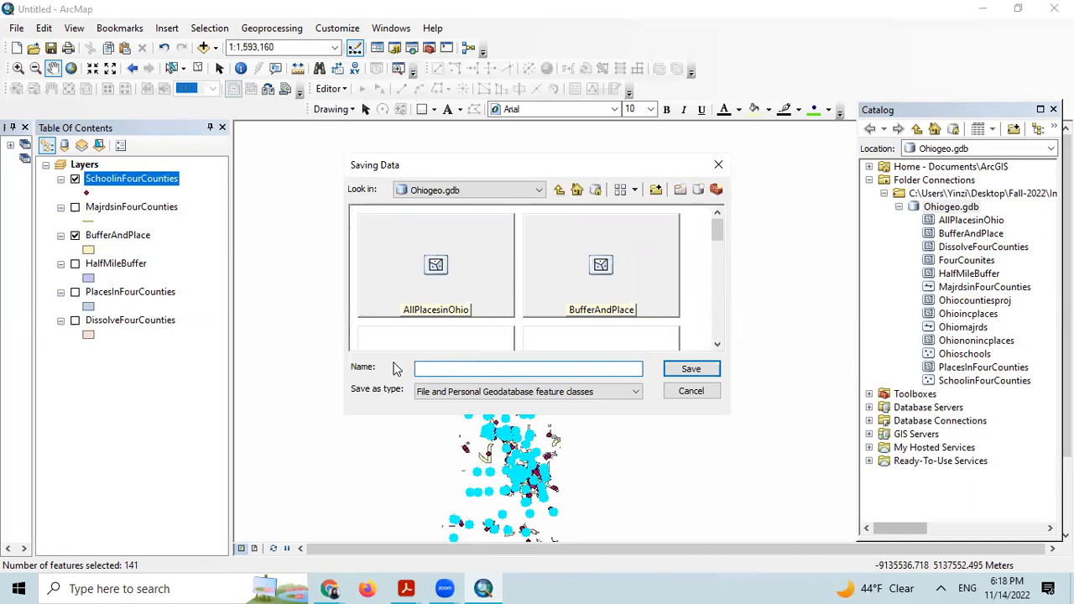
text(SchoolOutside)
click(692, 370)
click(578, 398)
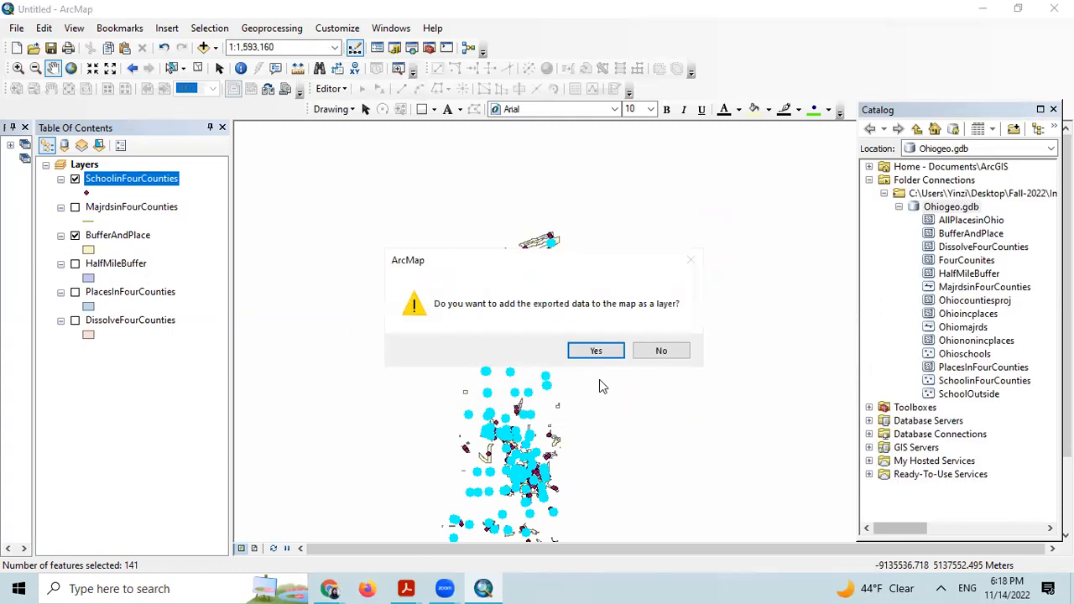
click(596, 356)
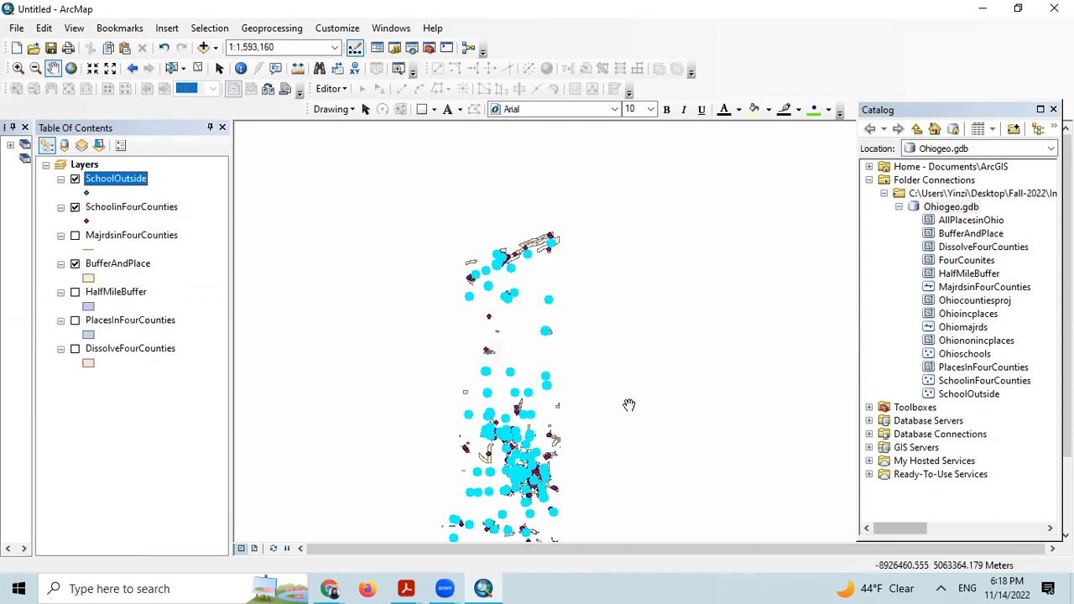
Look through the records and fields in the SchoolOutside attribute table and close it.
right_click(123, 185)
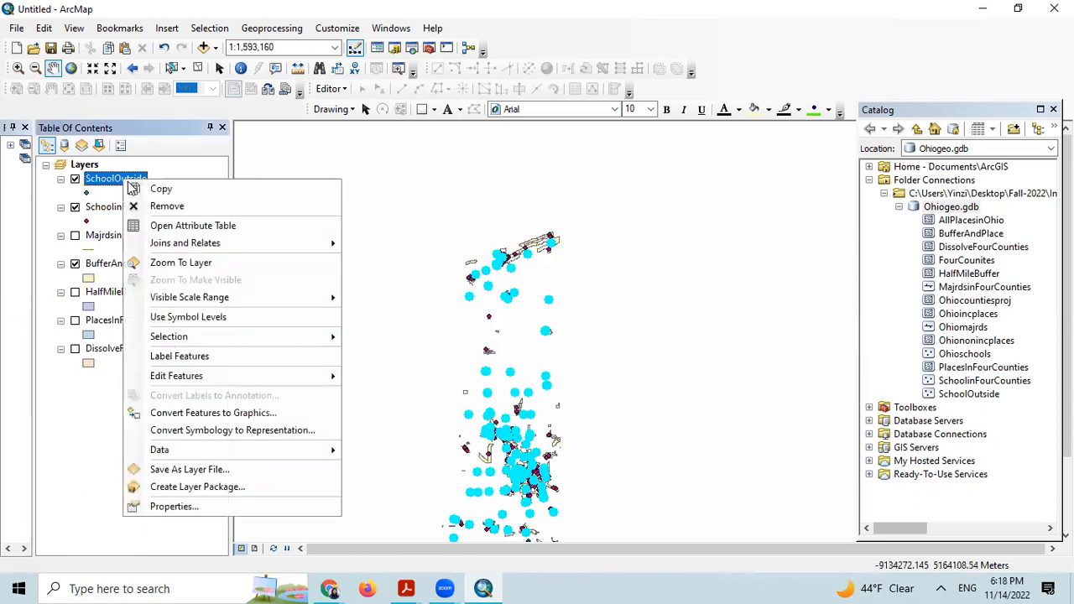
click(185, 225)
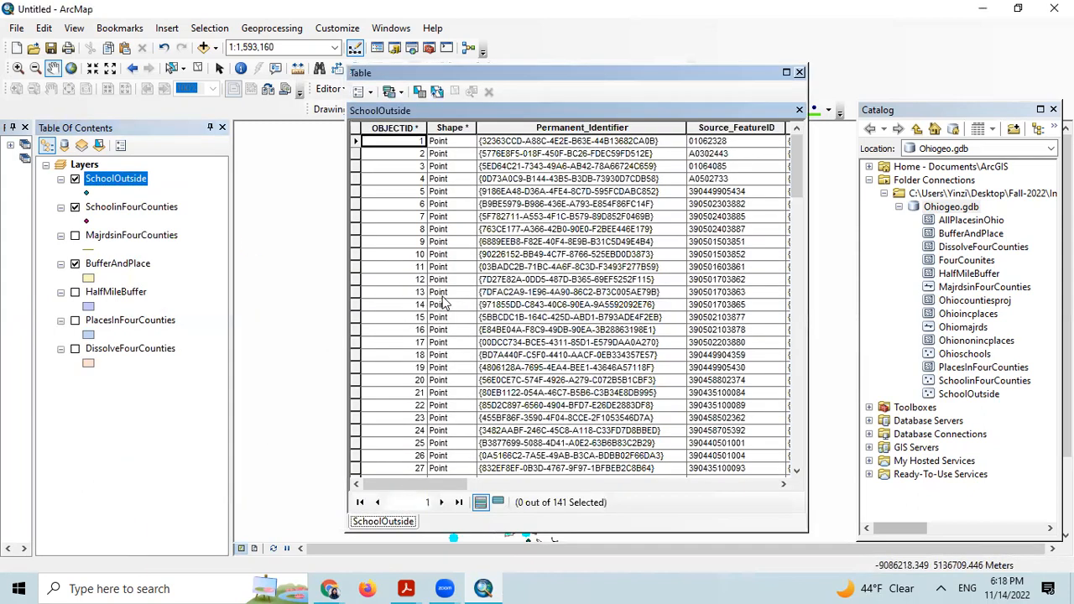
drag(437, 484, 509, 493)
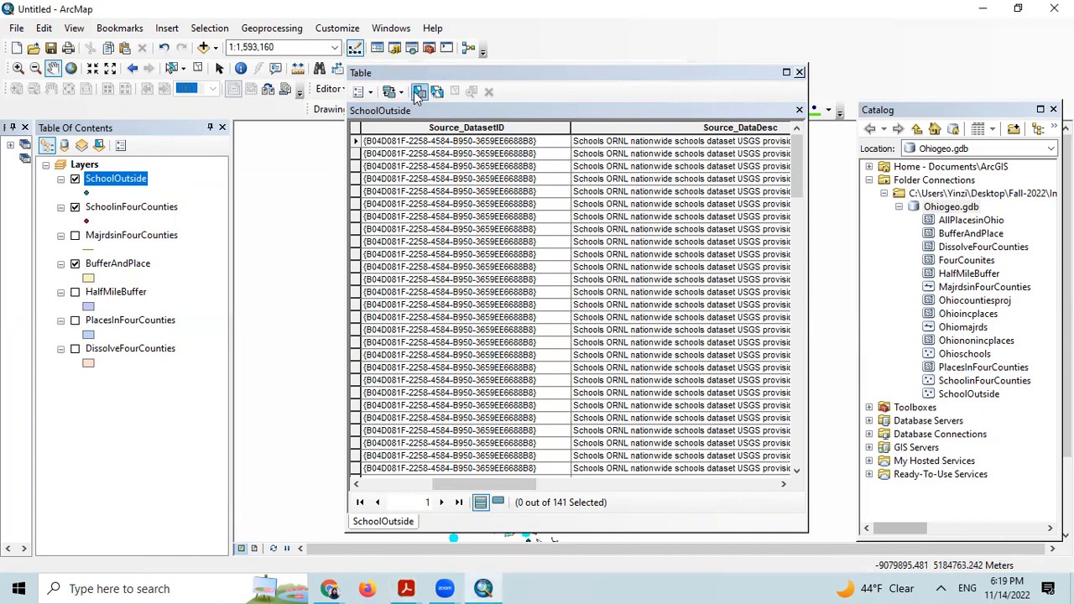
click(362, 91)
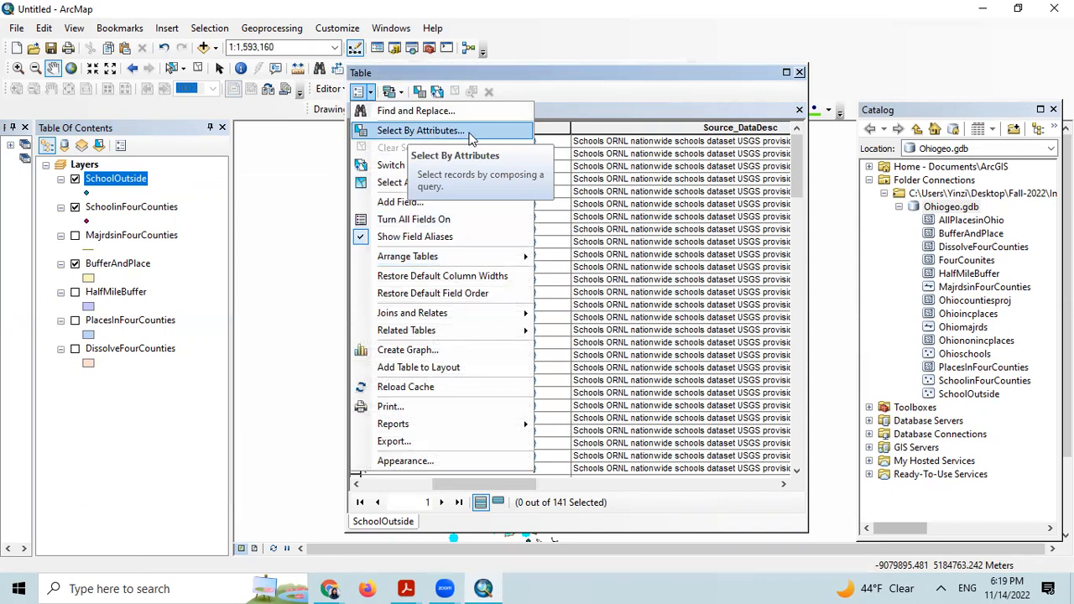
click(800, 72)
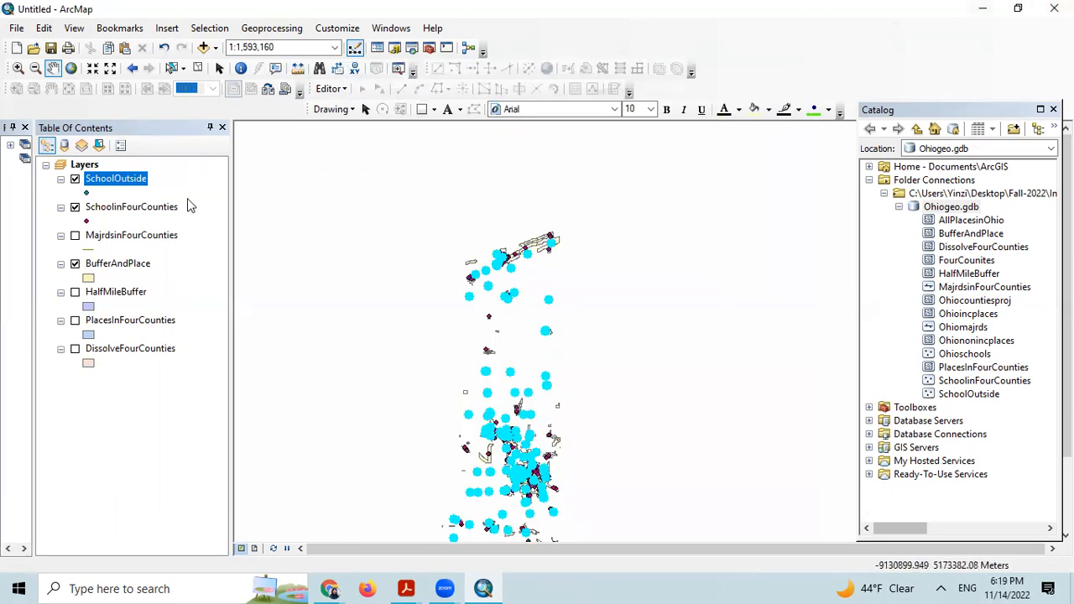
Hide the SchoolOutside layer and review the Select By Location settings without applying them.
click(75, 180)
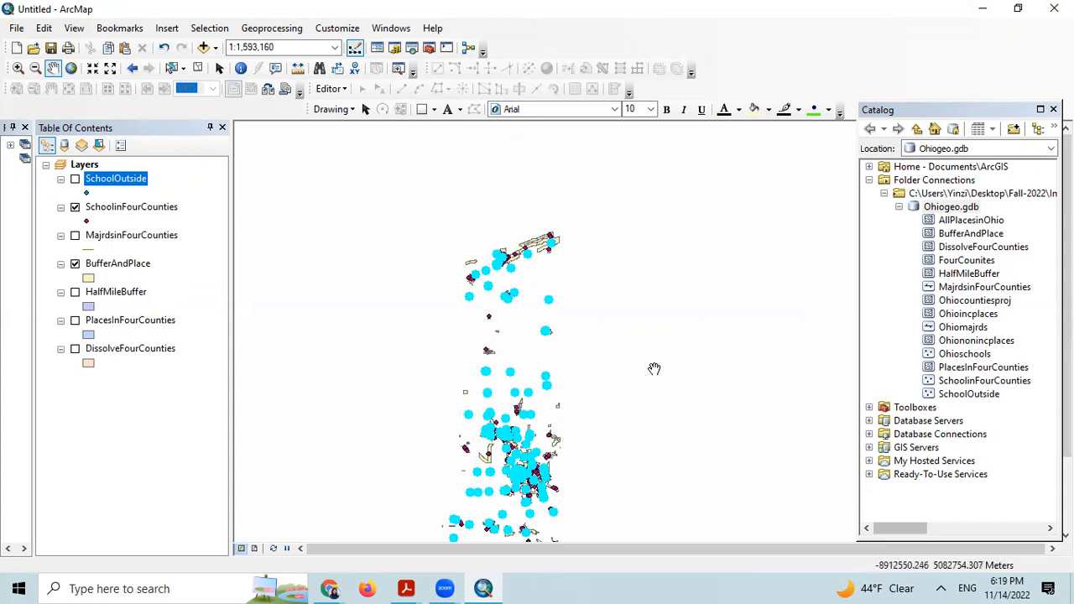
drag(654, 384, 660, 338)
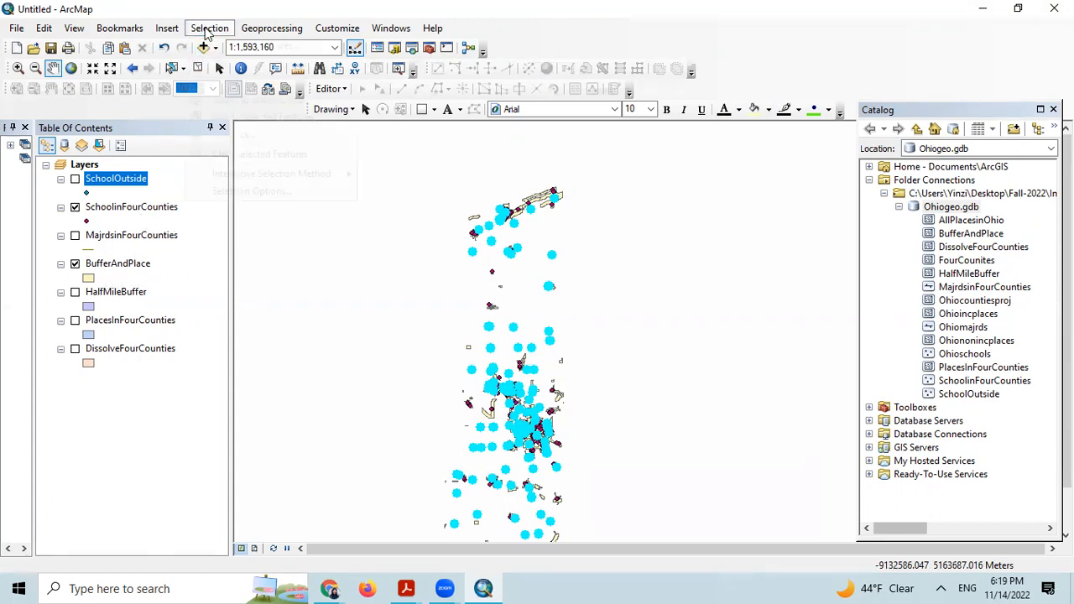
click(210, 28)
click(233, 63)
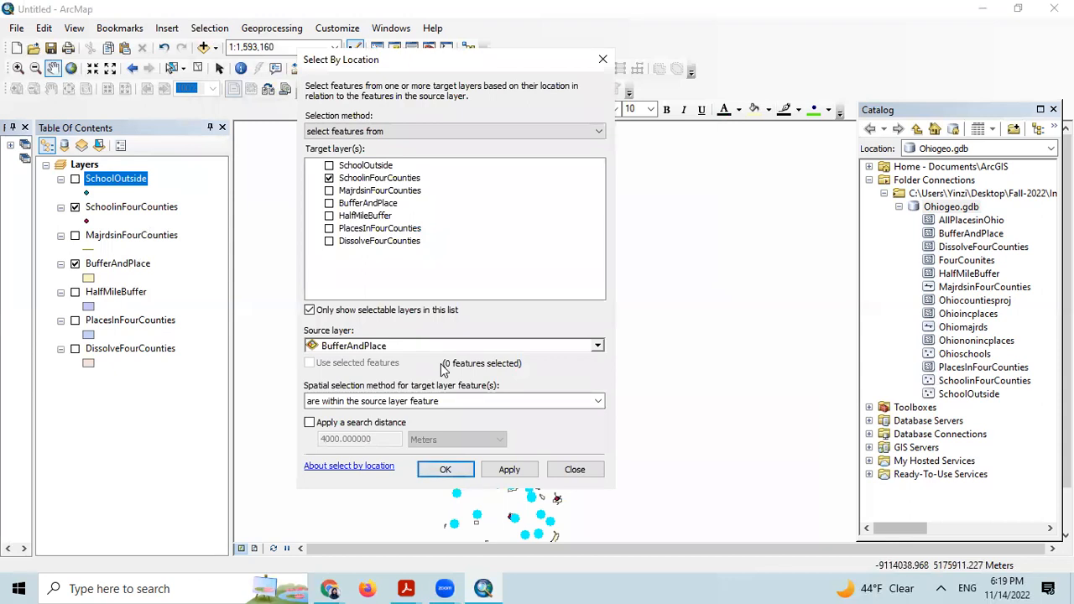
click(603, 59)
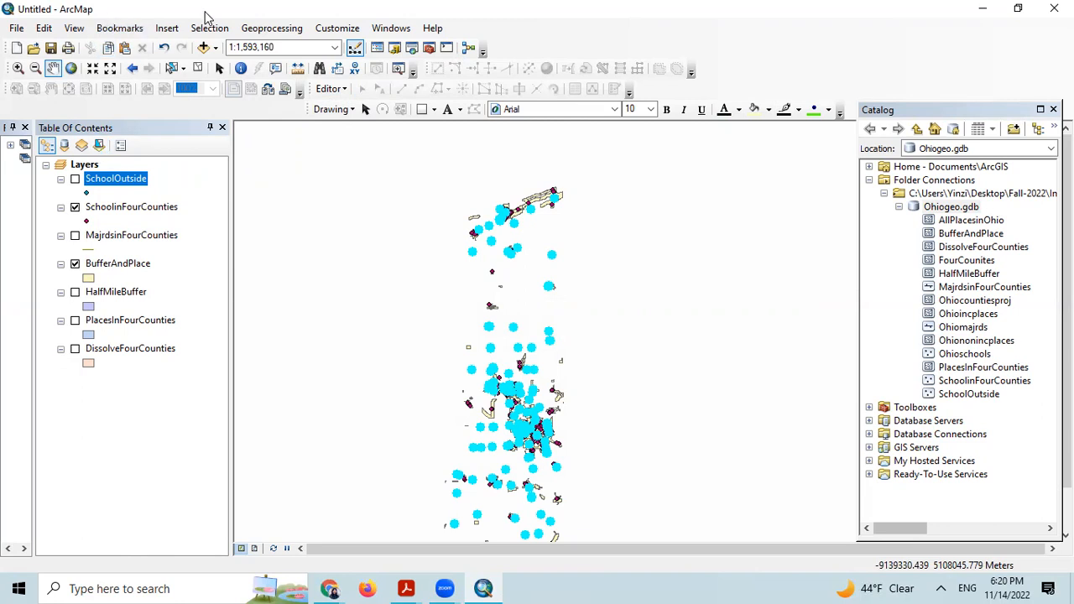
Start the Intersect geoprocessing tool and add BufferAndPlace from Ohiogeo.gdb as the first input feature class.
click(266, 29)
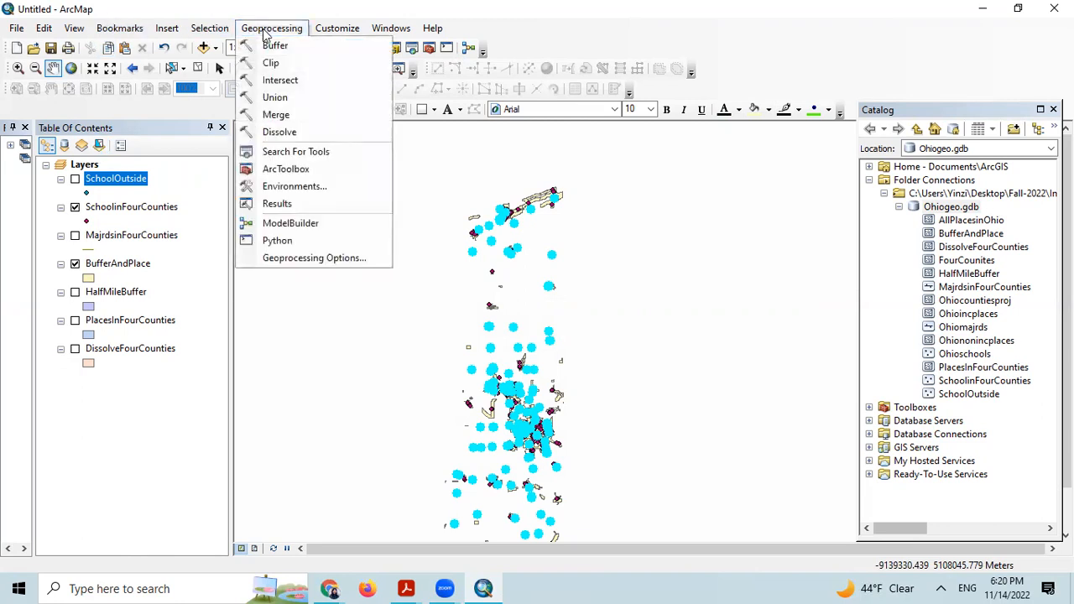
click(281, 80)
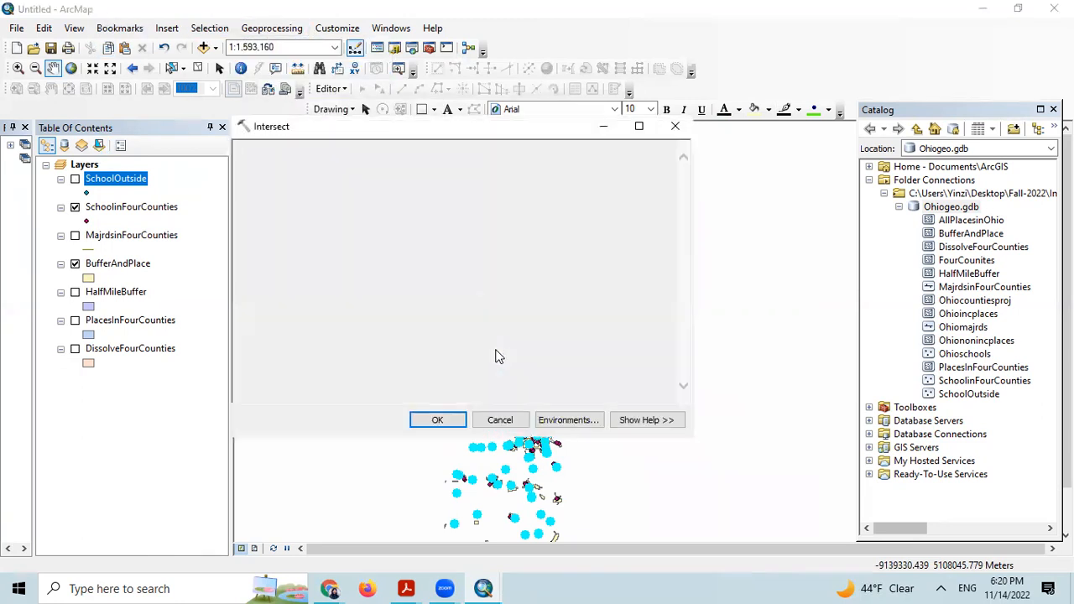
click(659, 172)
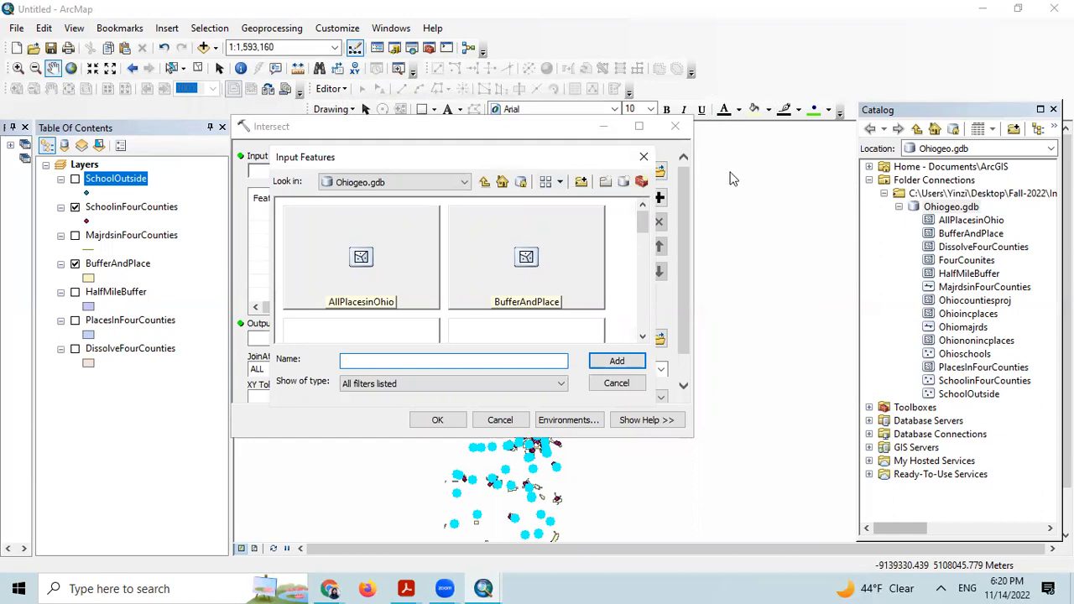
click(524, 256)
click(617, 361)
Add SchoolinFourCounties as the second Intersect input and run the tool with the default output, join attributes ALL and output type INPUT.
click(658, 171)
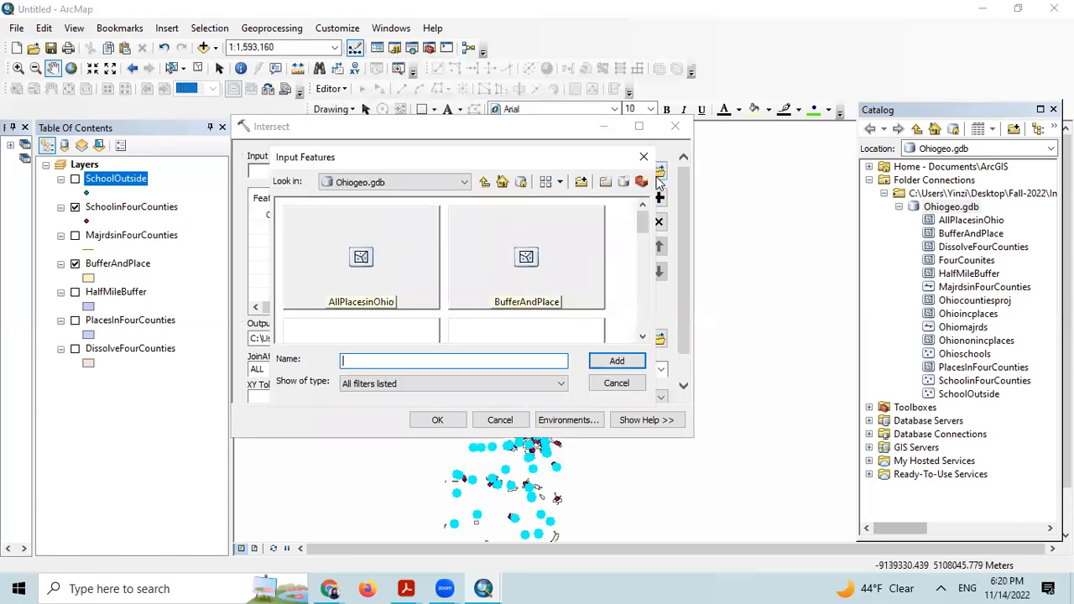
drag(642, 221, 635, 320)
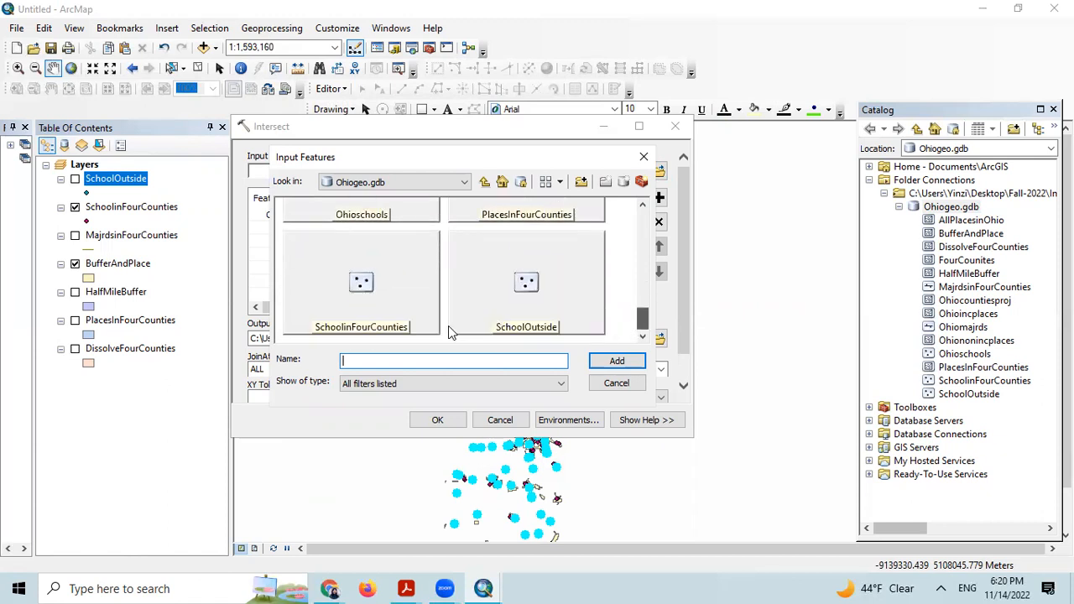
click(369, 303)
click(468, 384)
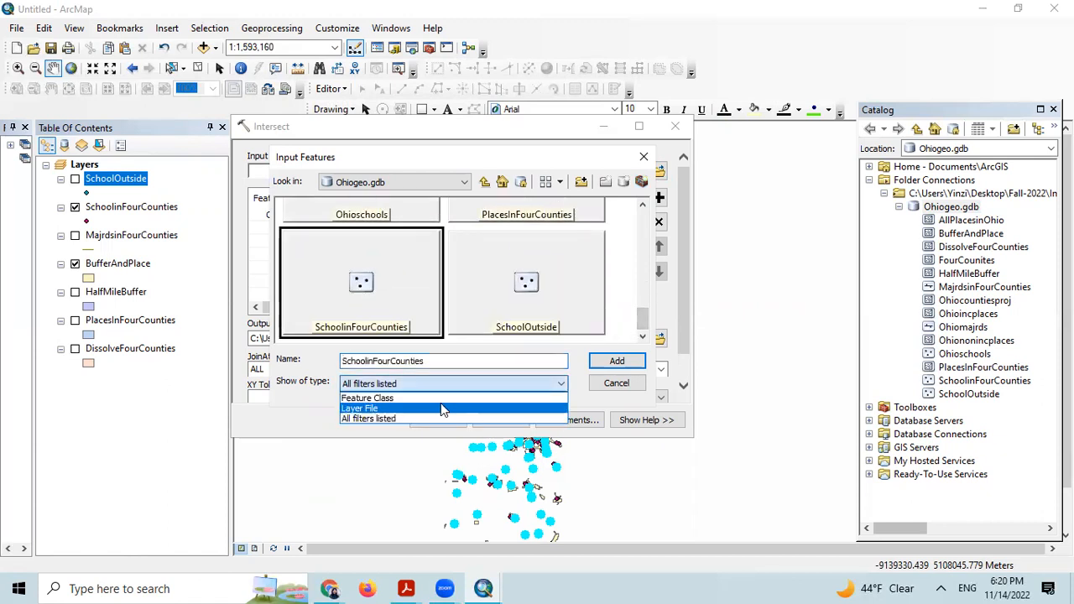
click(441, 400)
click(616, 361)
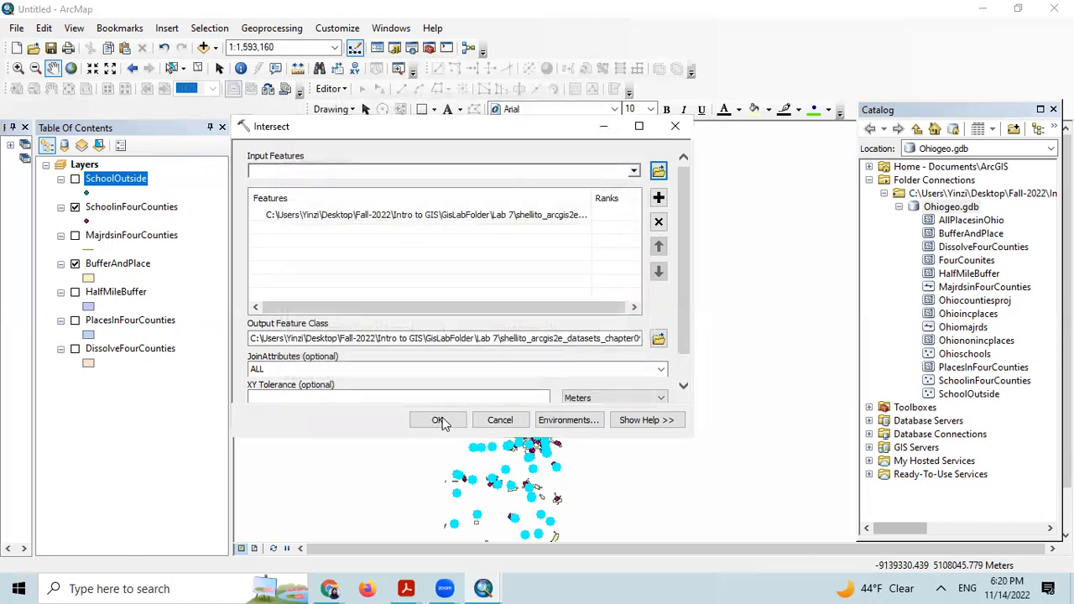
scroll(693, 277, down, 1)
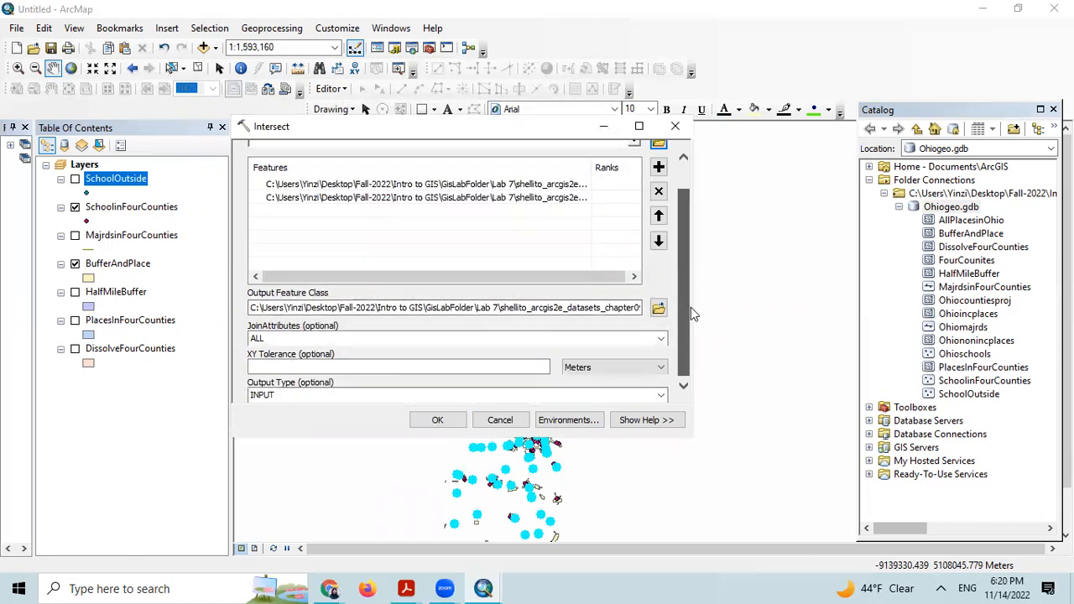
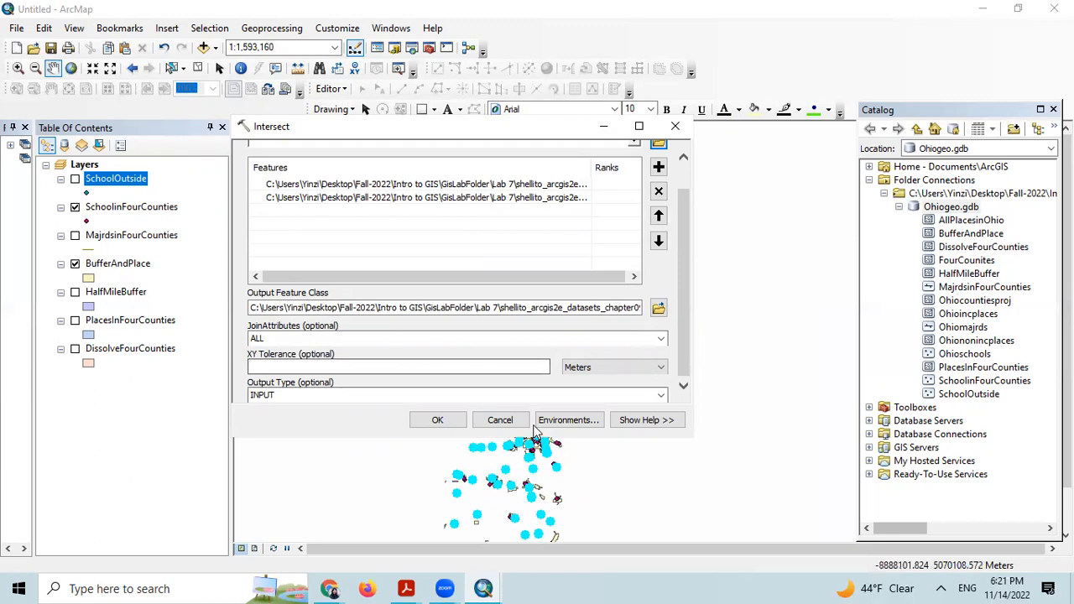
click(438, 421)
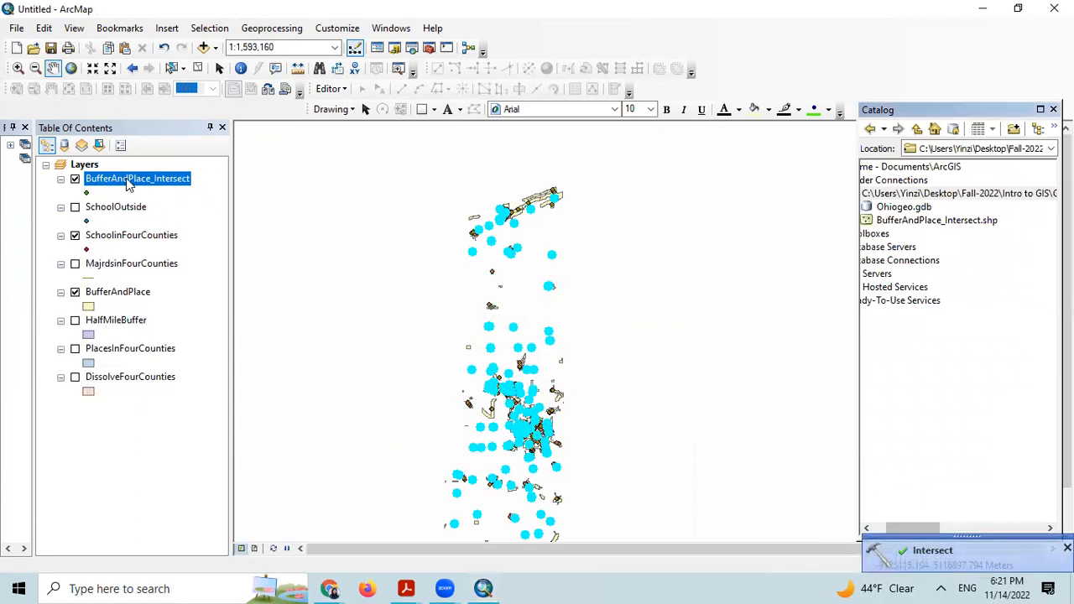
Look through the records and address fields in the BufferAndPlace_Intersect attribute table and close it.
right_click(127, 183)
click(179, 227)
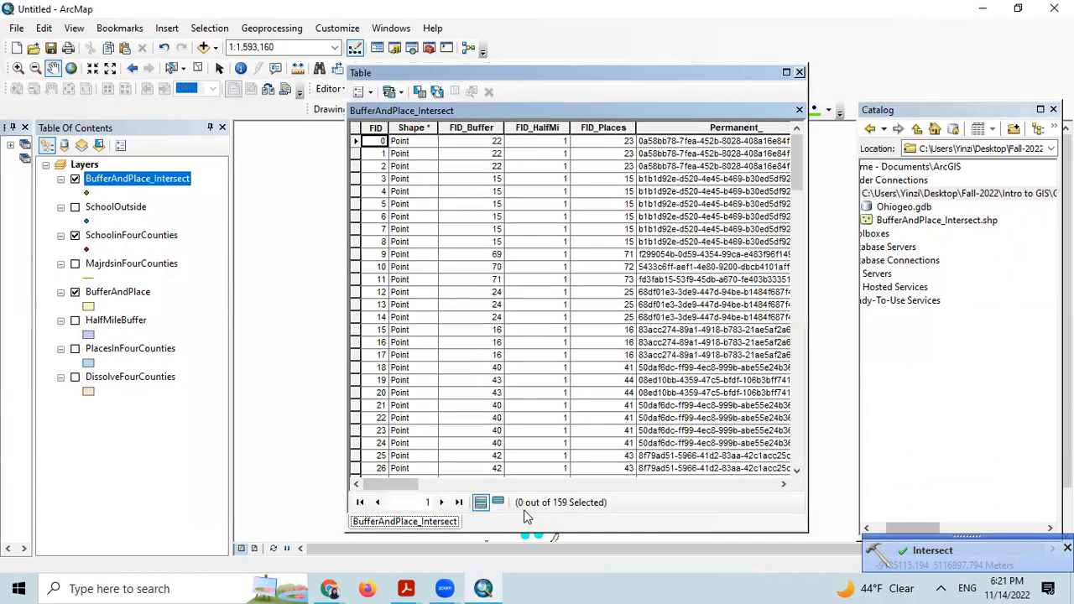
drag(797, 164, 804, 424)
drag(803, 273, 797, 222)
drag(391, 485, 759, 501)
scroll(538, 239, up, 4)
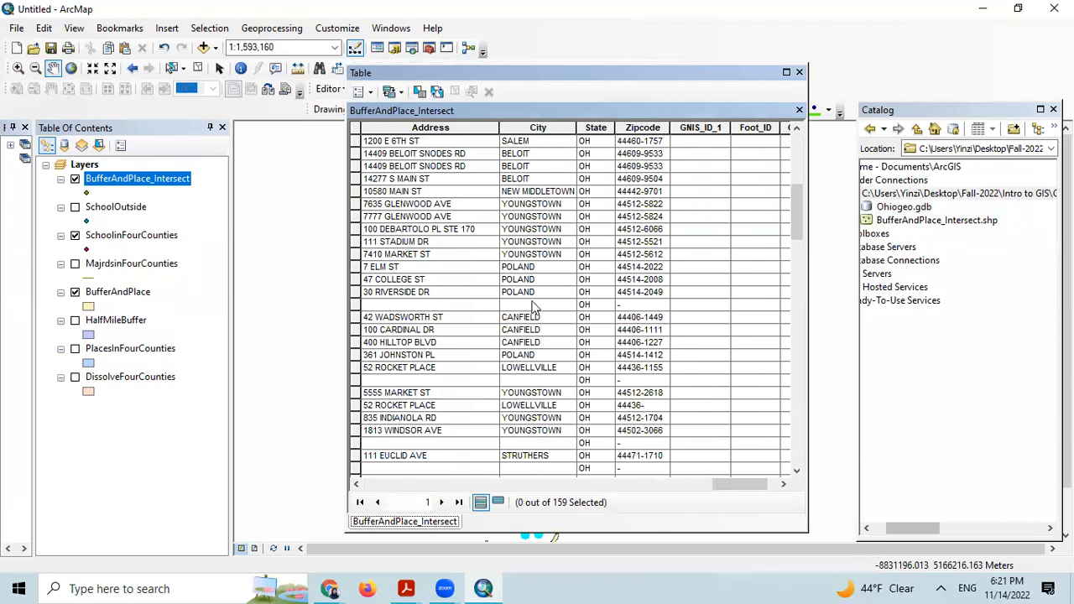
scroll(542, 374, down, 6)
scroll(546, 382, up, 8)
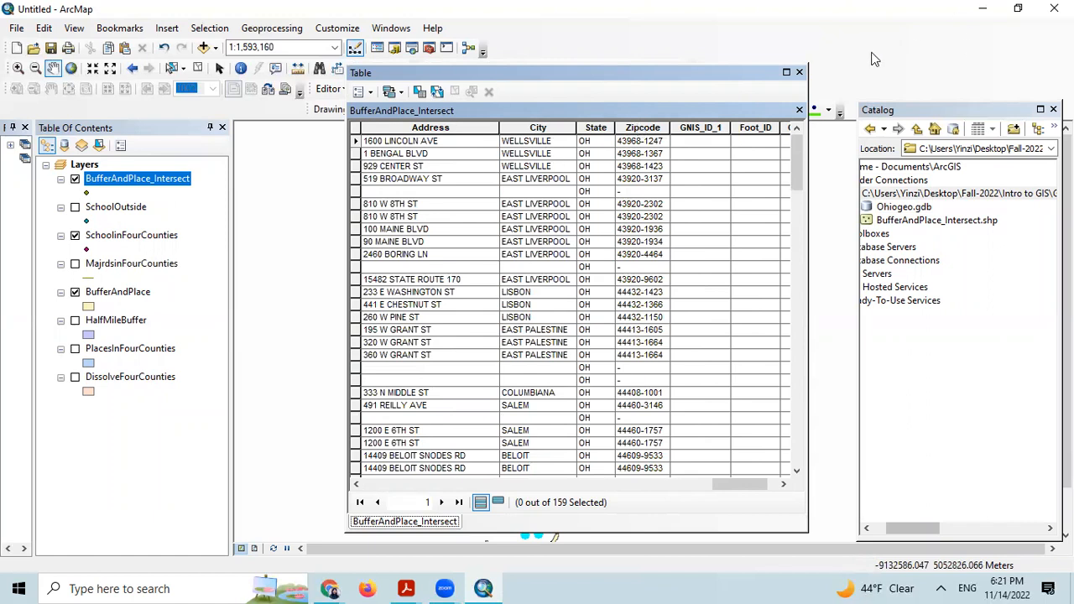
click(799, 72)
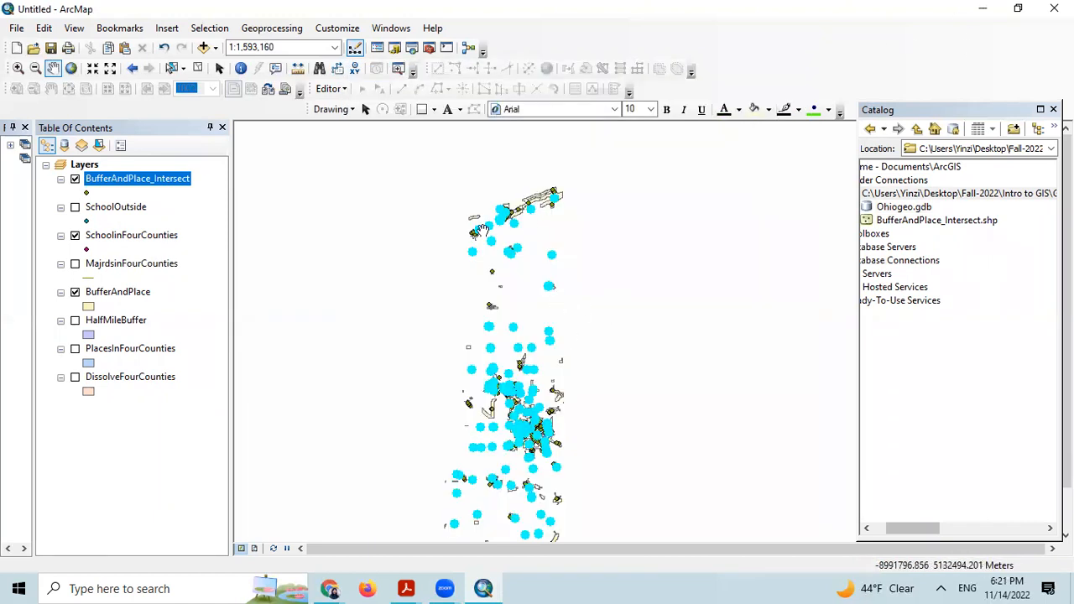
Take a closer look at the northern schools on the map and show the SchoolOutside layer.
scroll(511, 210, down, 2)
scroll(522, 229, down, 3)
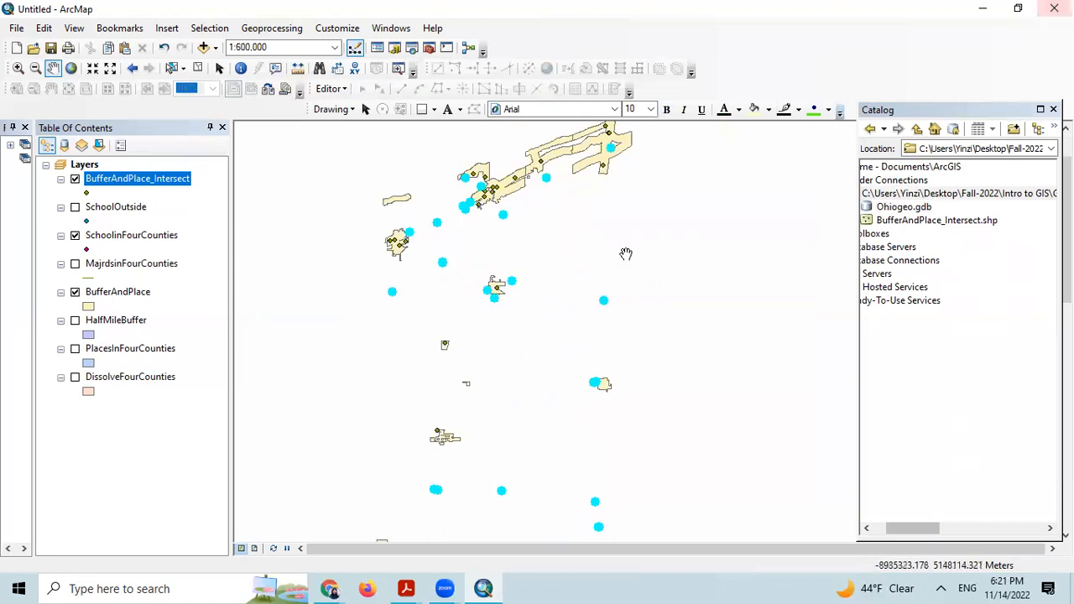
click(74, 207)
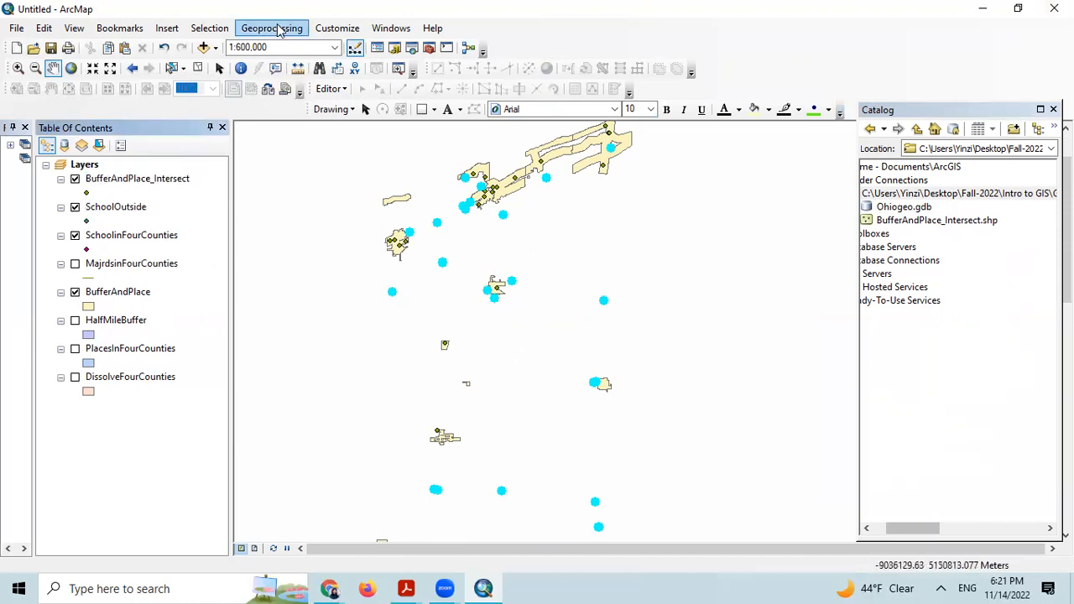
click(393, 29)
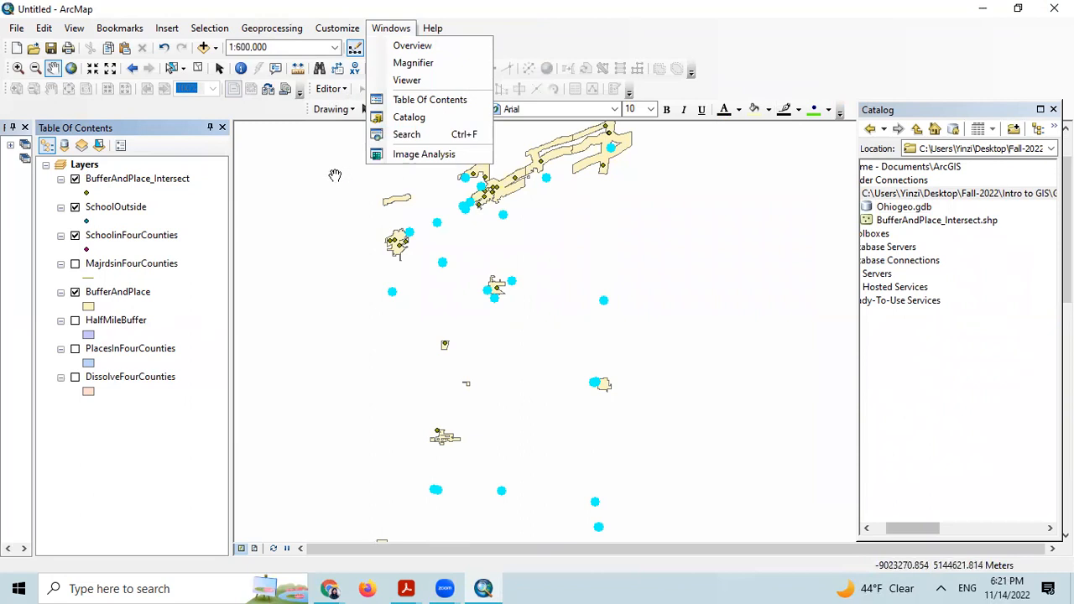
click(338, 29)
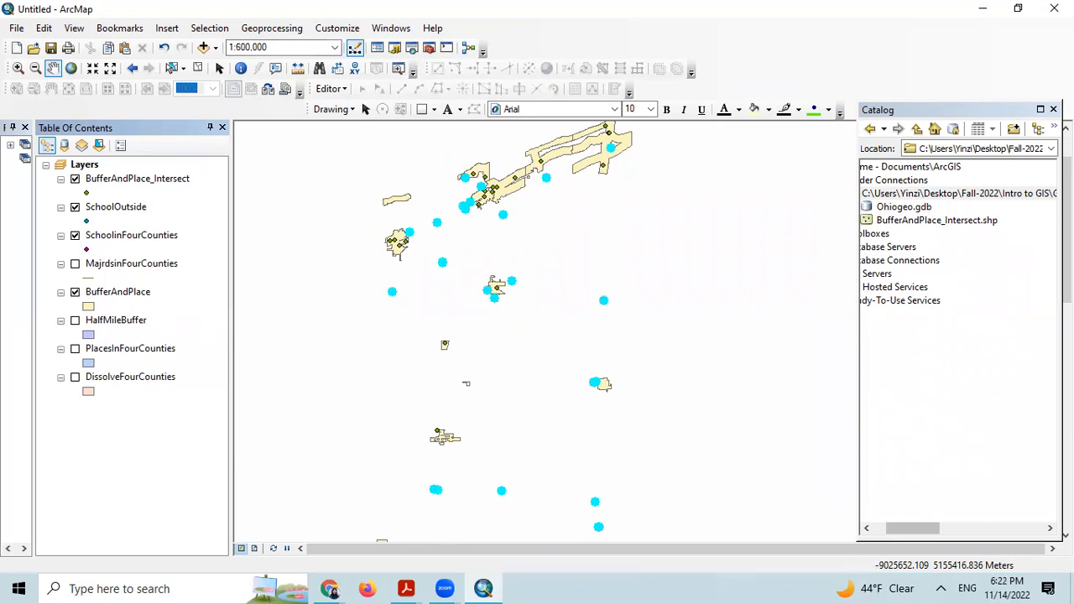
click(392, 29)
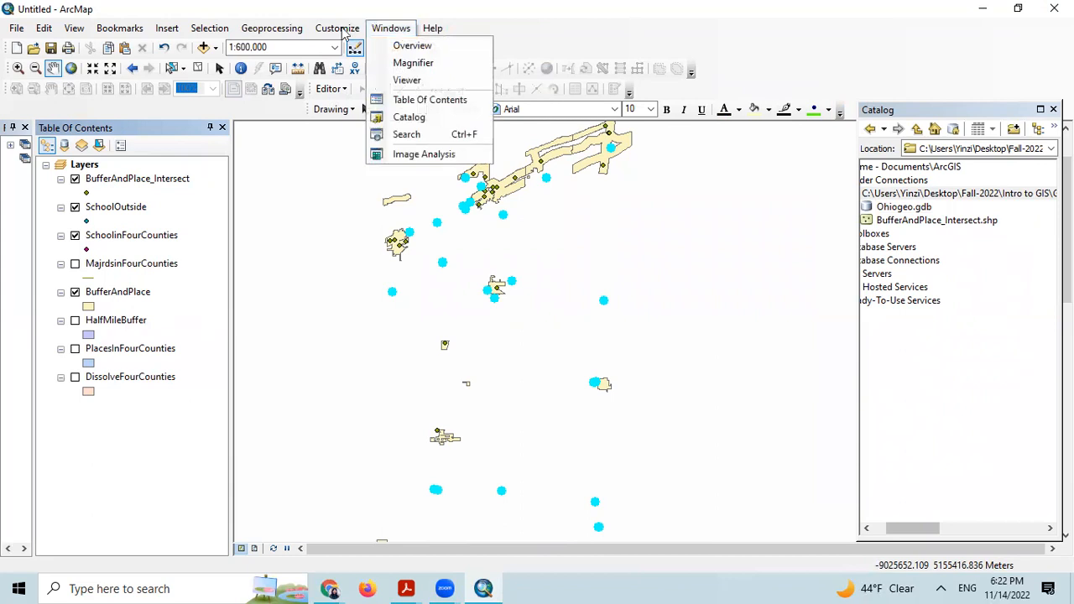
Open the Python window and run the statement import arcpy.
click(284, 29)
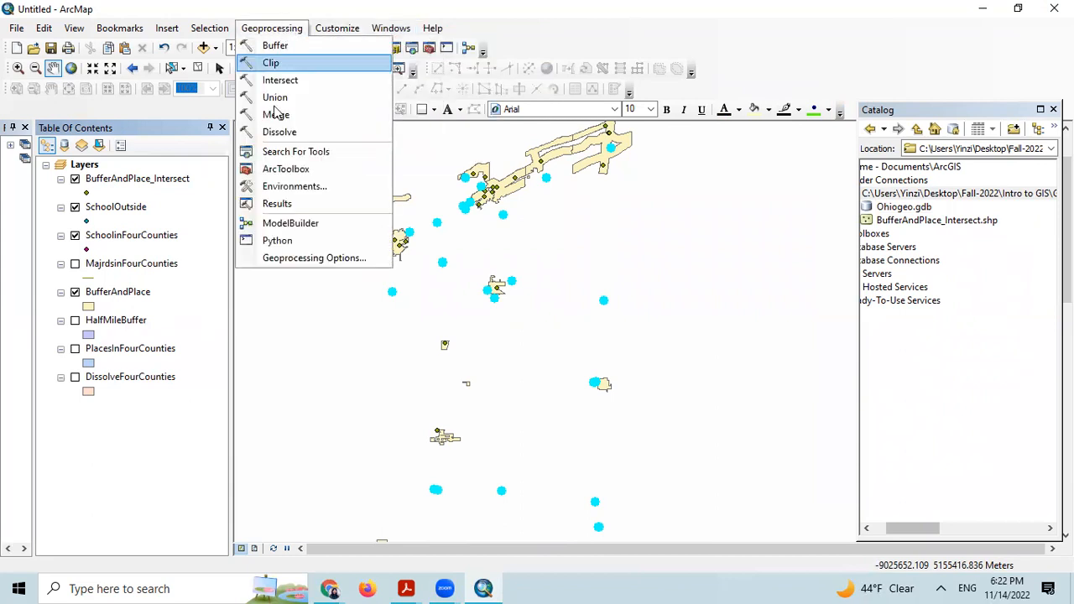
click(275, 241)
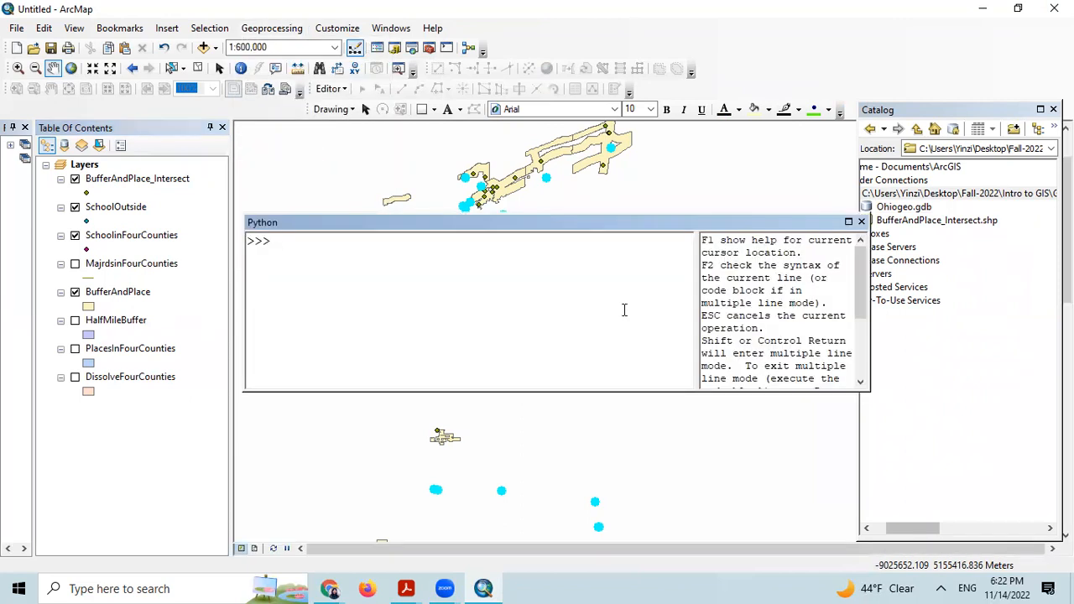
click(280, 241)
text(impo)
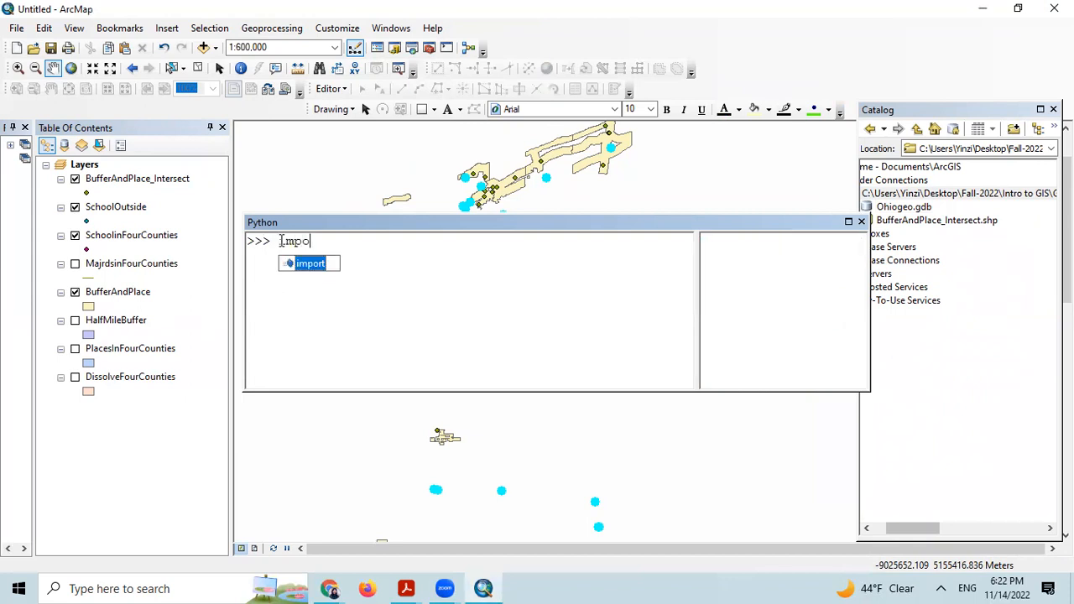
text(rt arcpy)
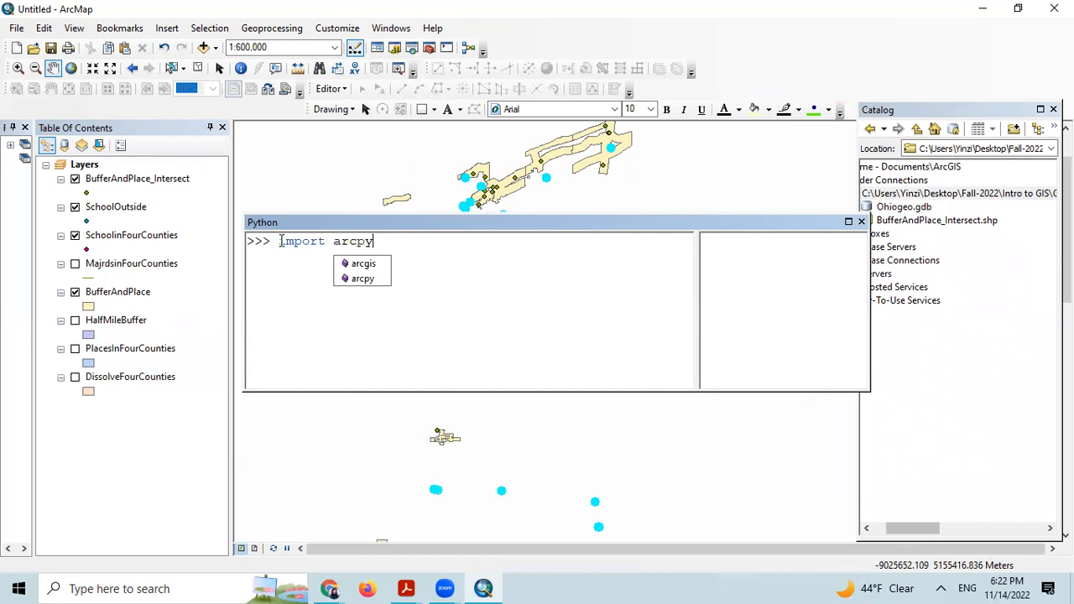
key(Return)
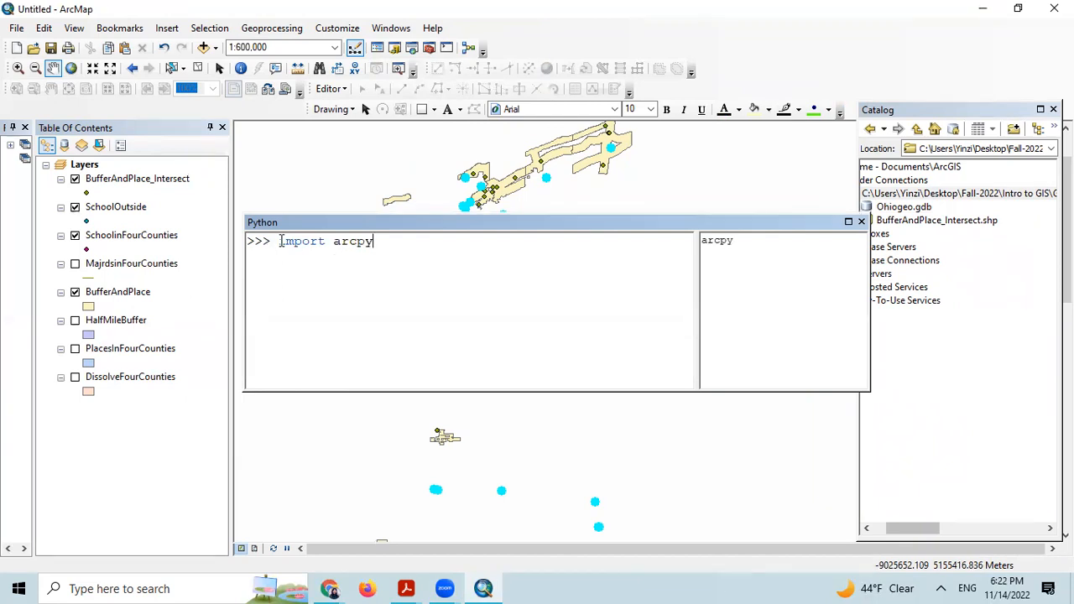
key(Return)
Begin a second Python statement with arcpy.env.workplace = " and leave the string open for the folder path.
text(ar)
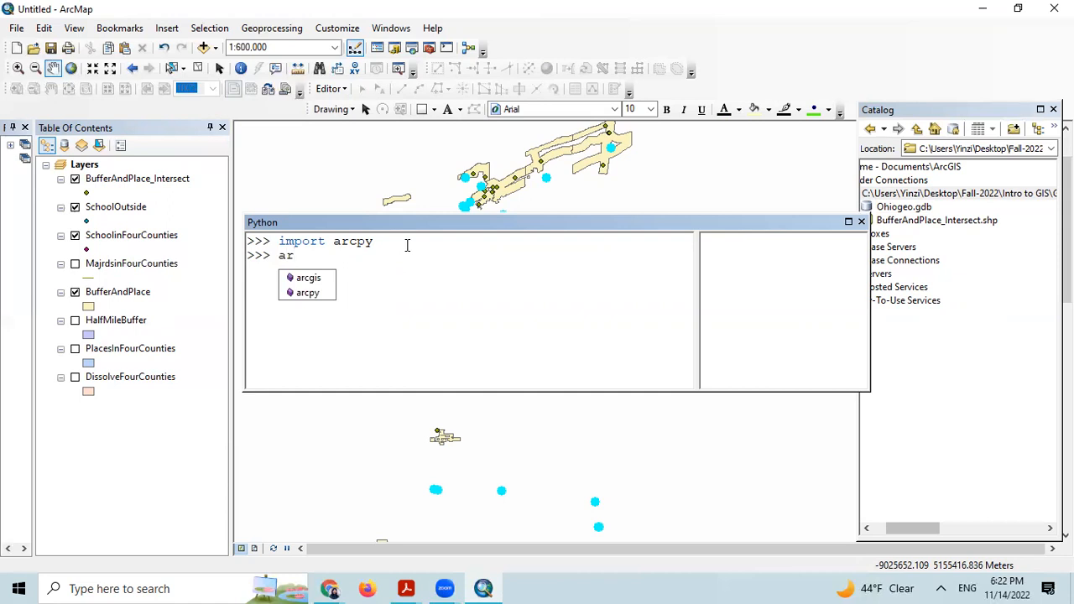
text(cpy.env)
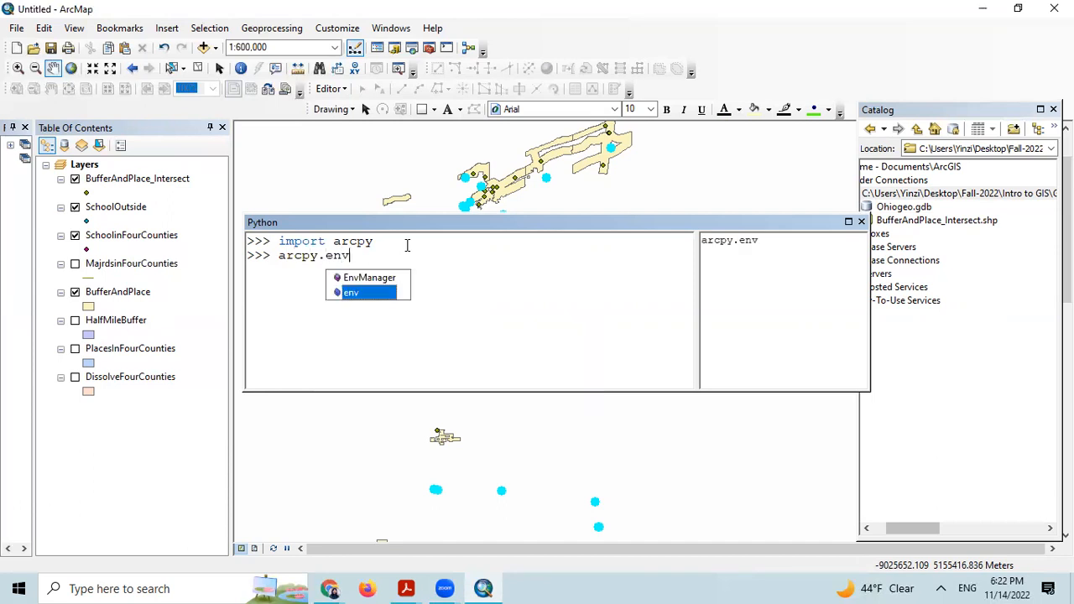
text(.workplace = ")
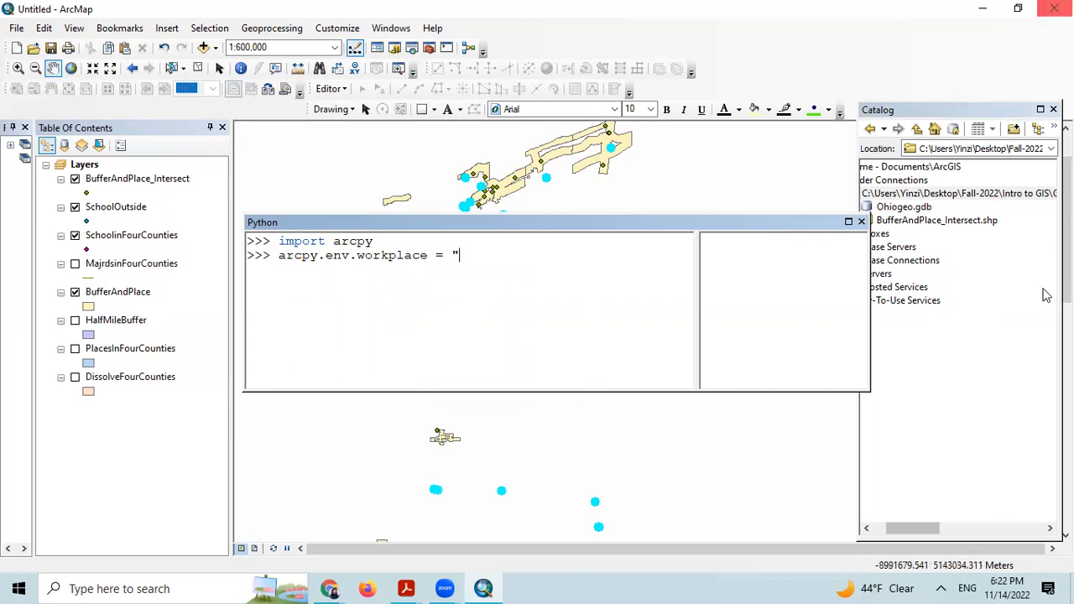
Switch to File Explorer and open the inner shellito_arcgis2e_datasets_chapter09 folder under Fall-2022, Intro to GIS, GisLabFolder, Lab 7.
key(super+d)
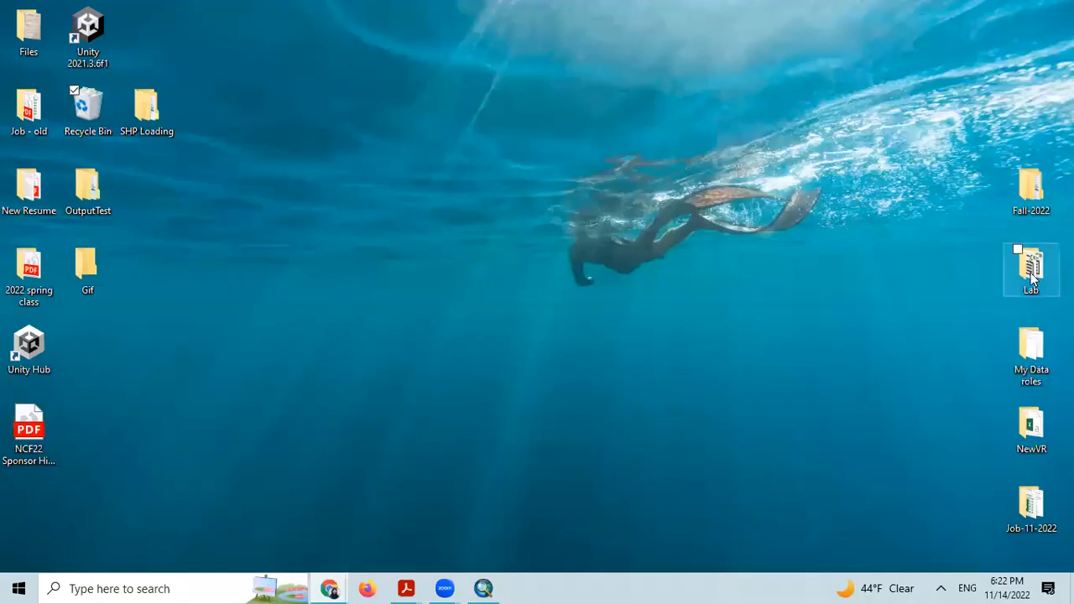
double_click(1030, 189)
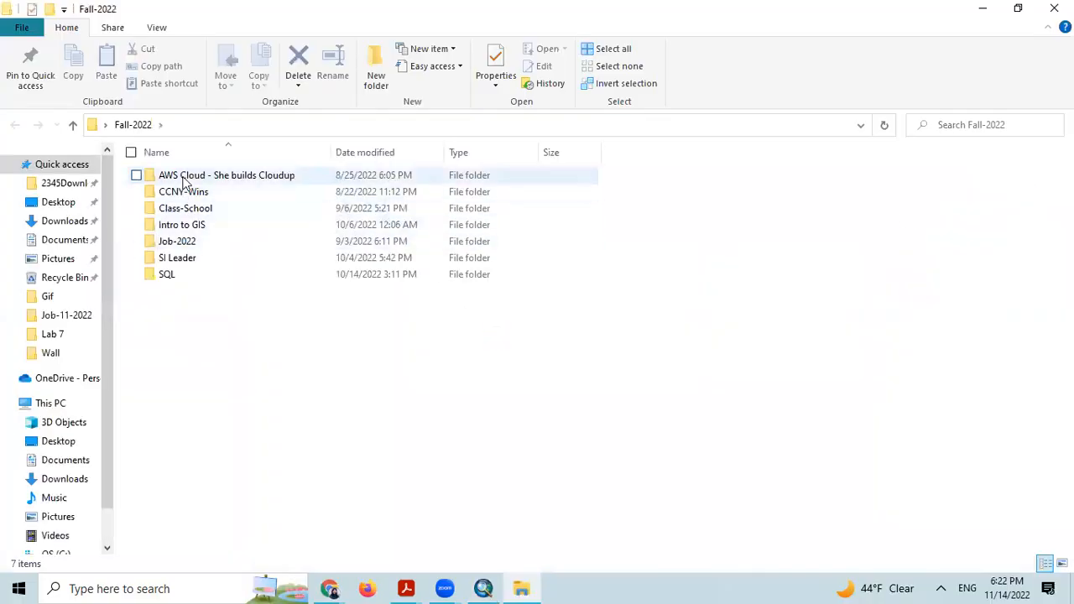
double_click(195, 227)
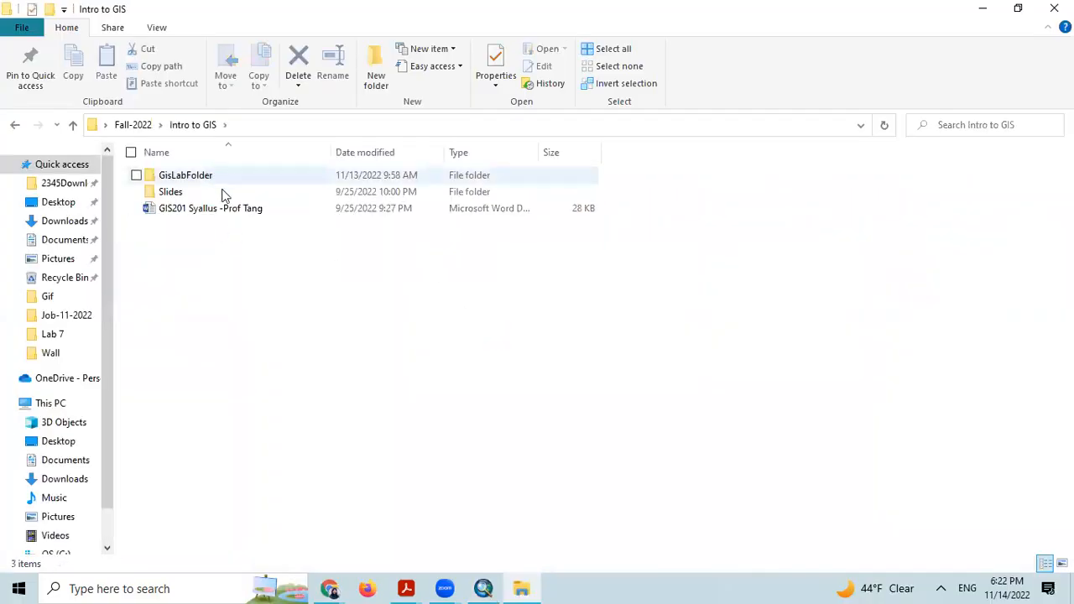
double_click(201, 177)
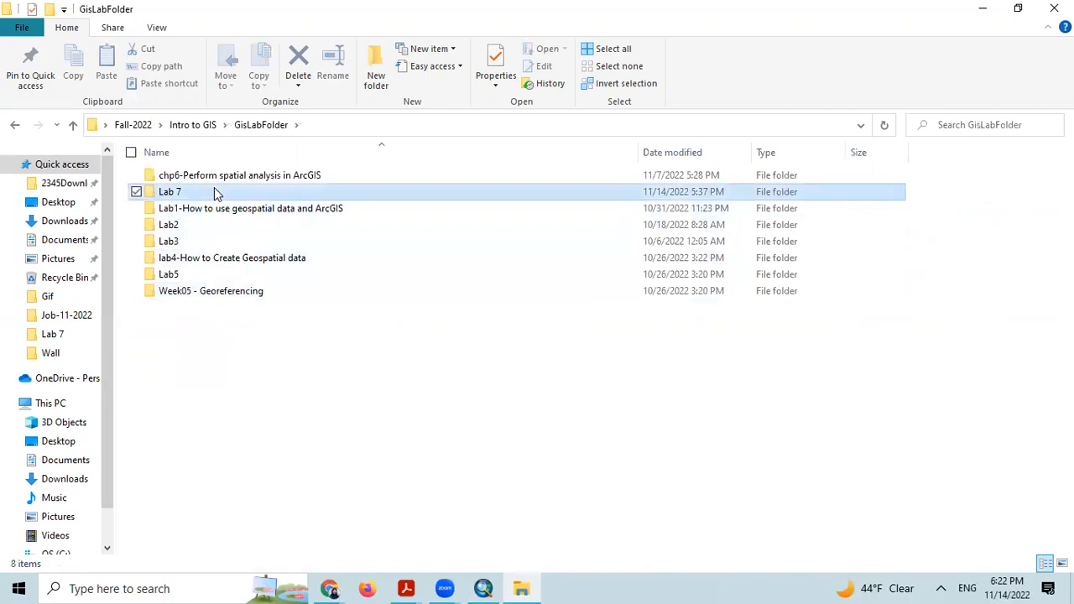
double_click(216, 192)
double_click(227, 177)
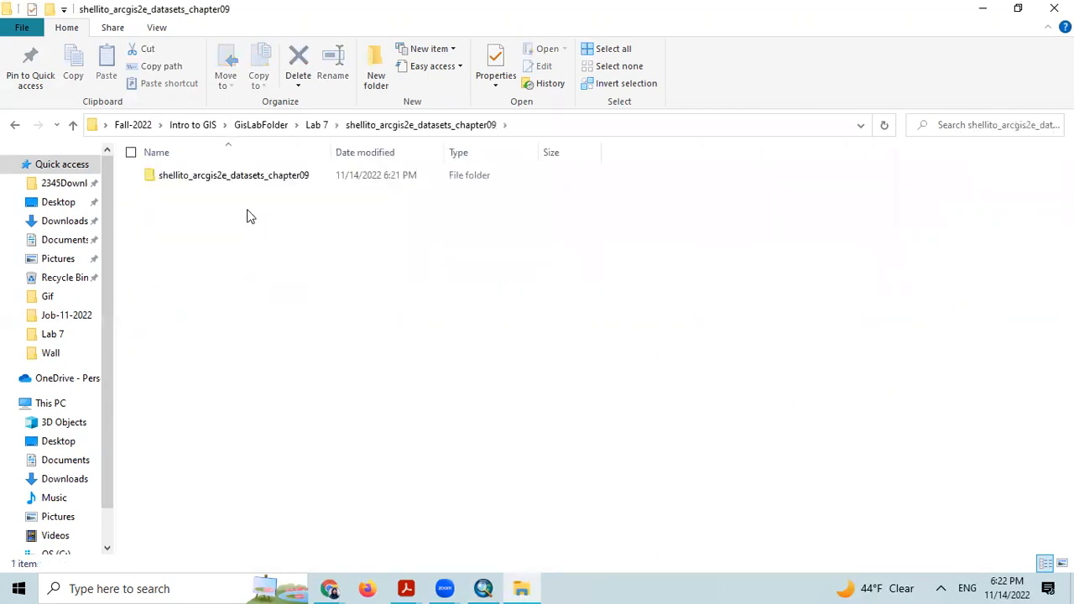
double_click(243, 181)
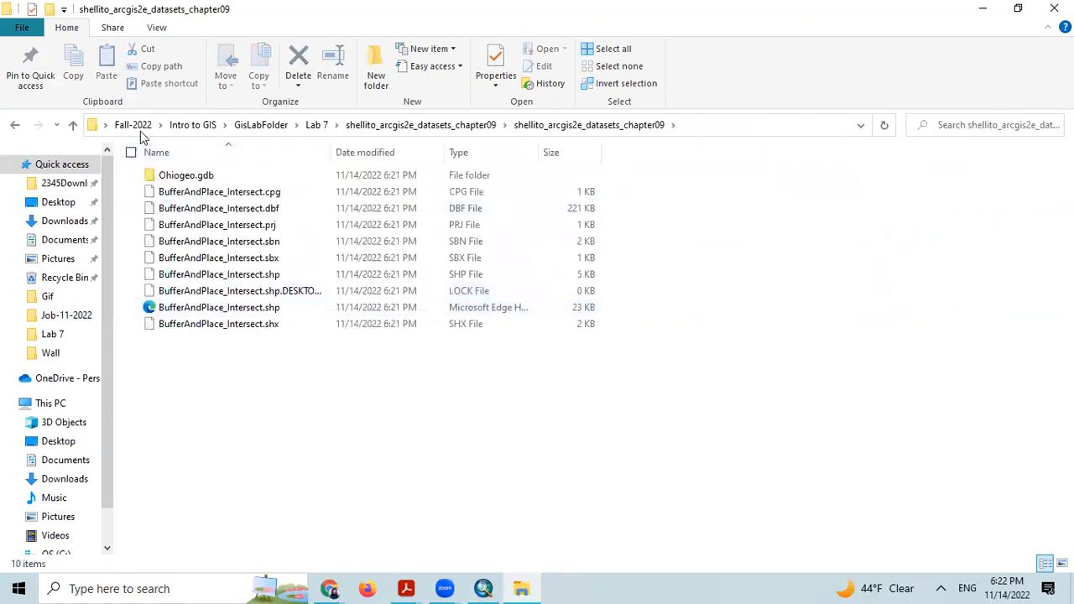
Go back up to the outer shellito_arcgis2e_datasets_chapter09 folder and copy its full path.
key(alt+Up)
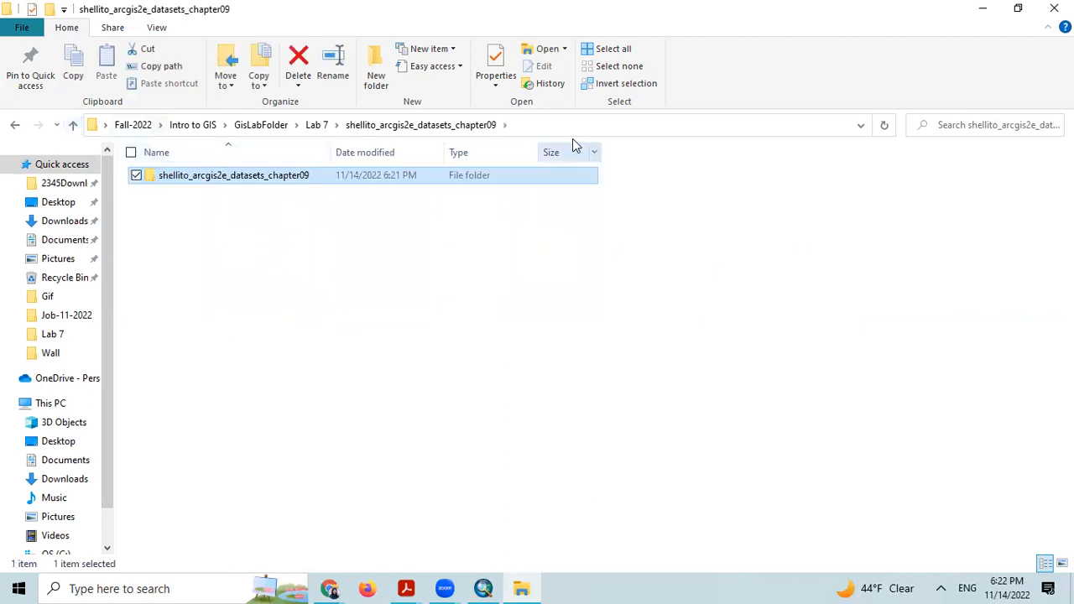
click(513, 126)
drag(554, 126, 94, 126)
key(ctrl+c)
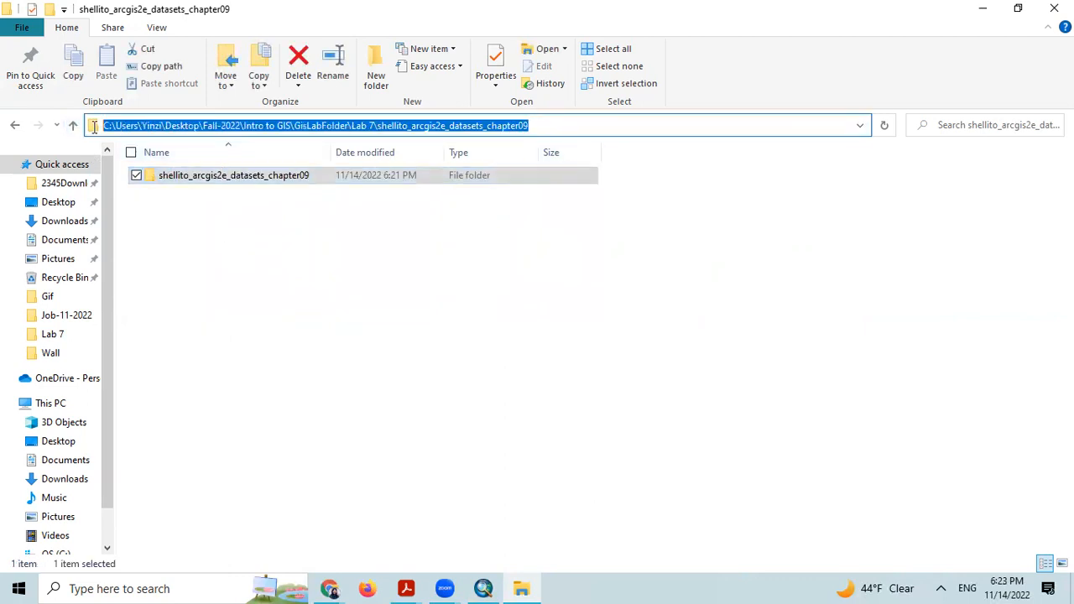
Switch back to ArcMap, complete the arcpy.env.workplace string with the copied folder path and run the statement.
click(983, 8)
click(522, 587)
click(483, 588)
click(473, 255)
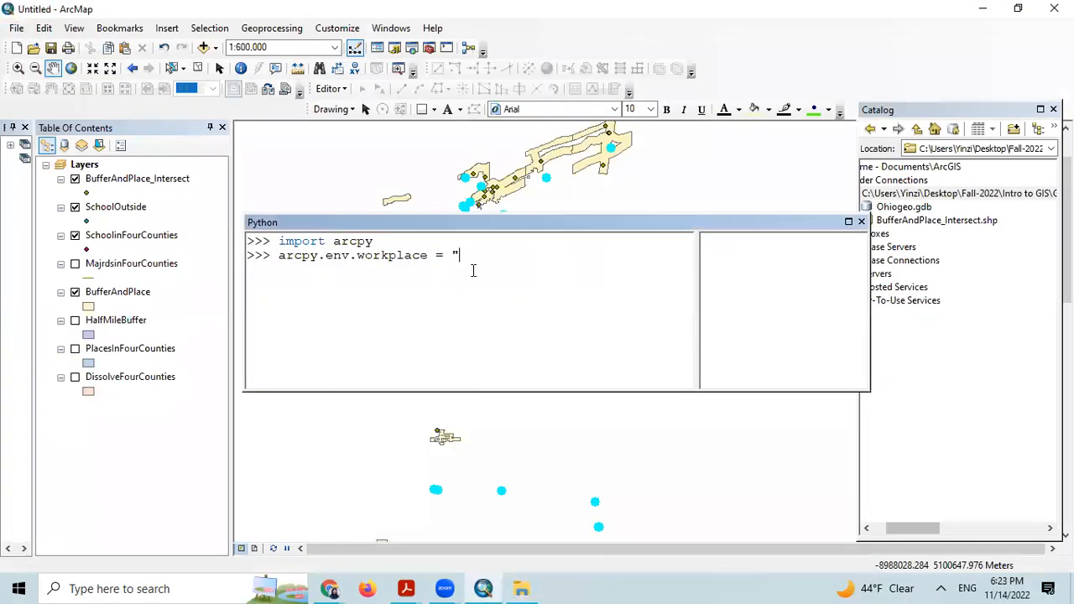
key(ctrl+v)
text(")
key(Return)
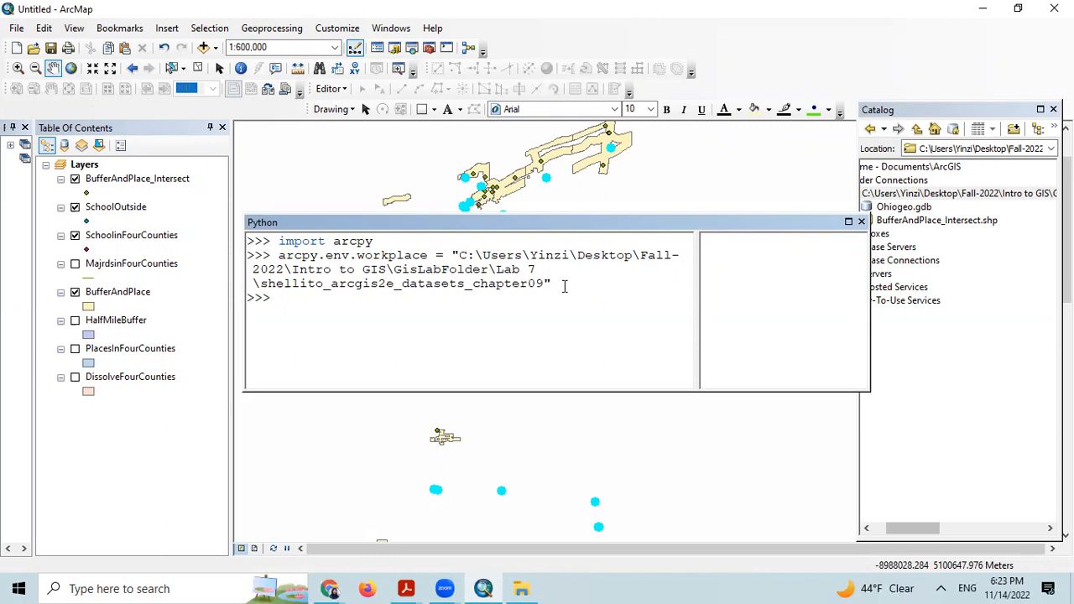
Begin a new Python statement that calls arcpy.Merge_management, completing the function name from the suggestions.
text(arcp)
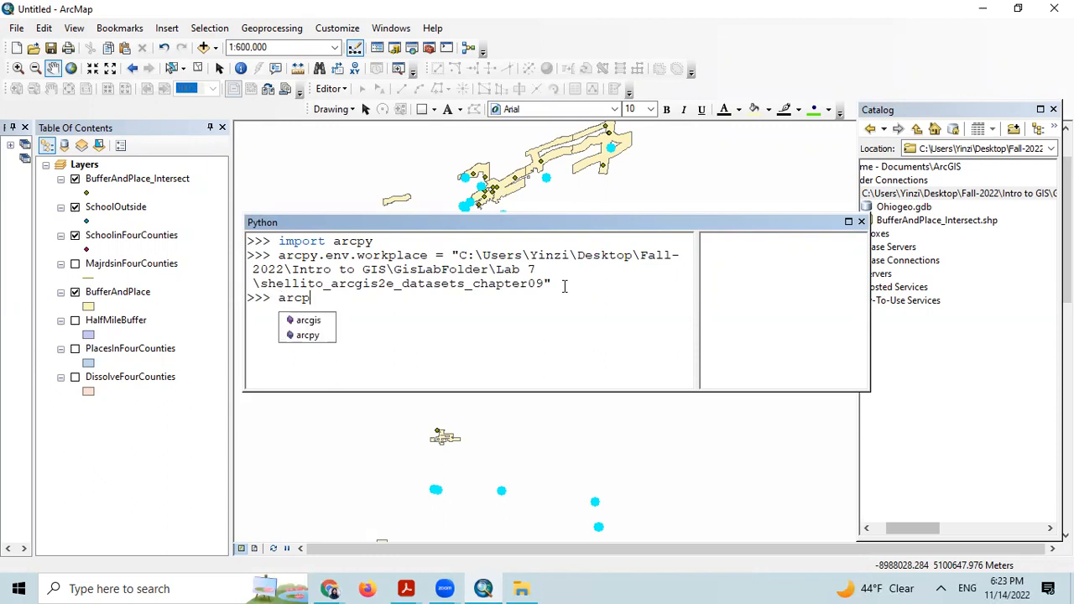
text(y.Mer)
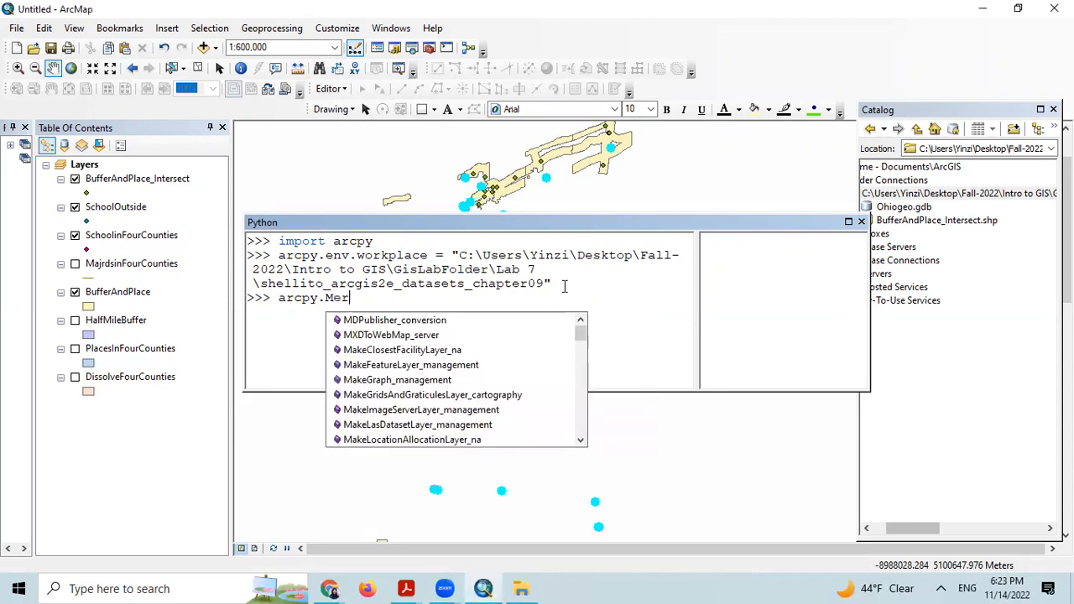
text(ge)
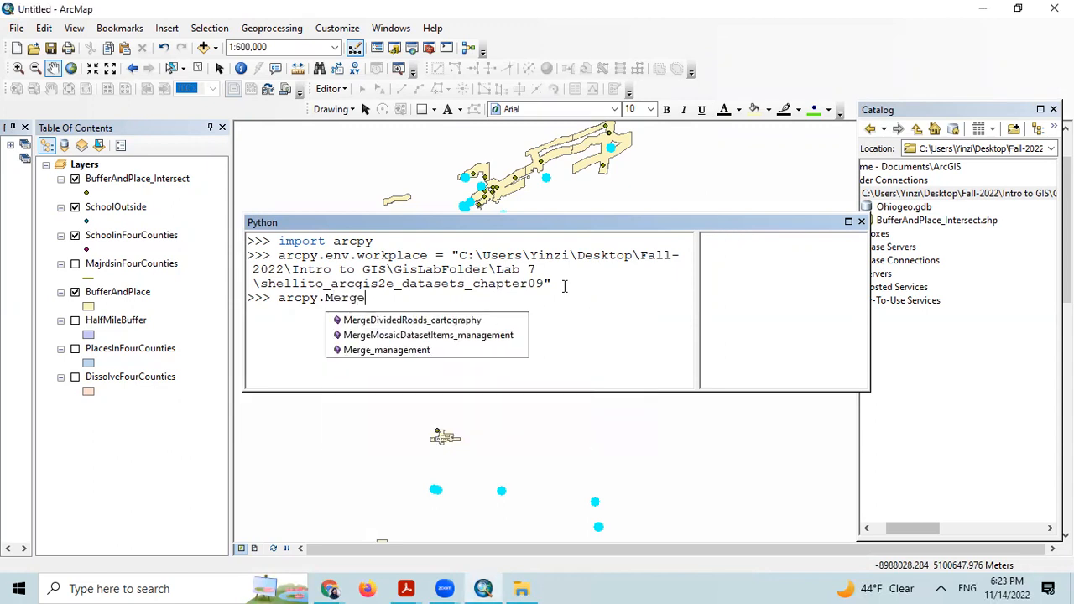
text(_ma)
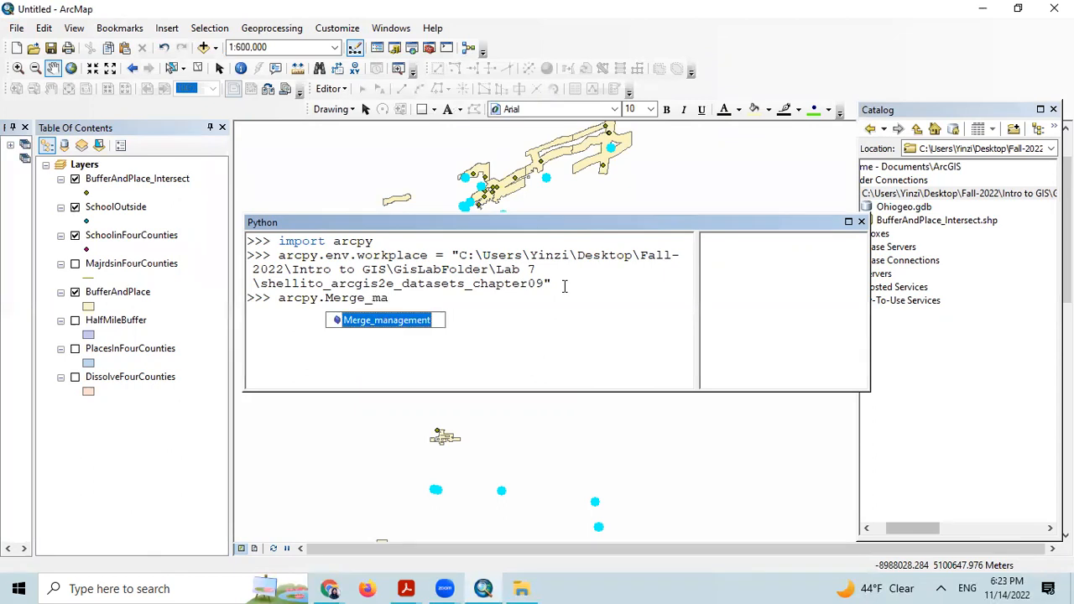
click(409, 323)
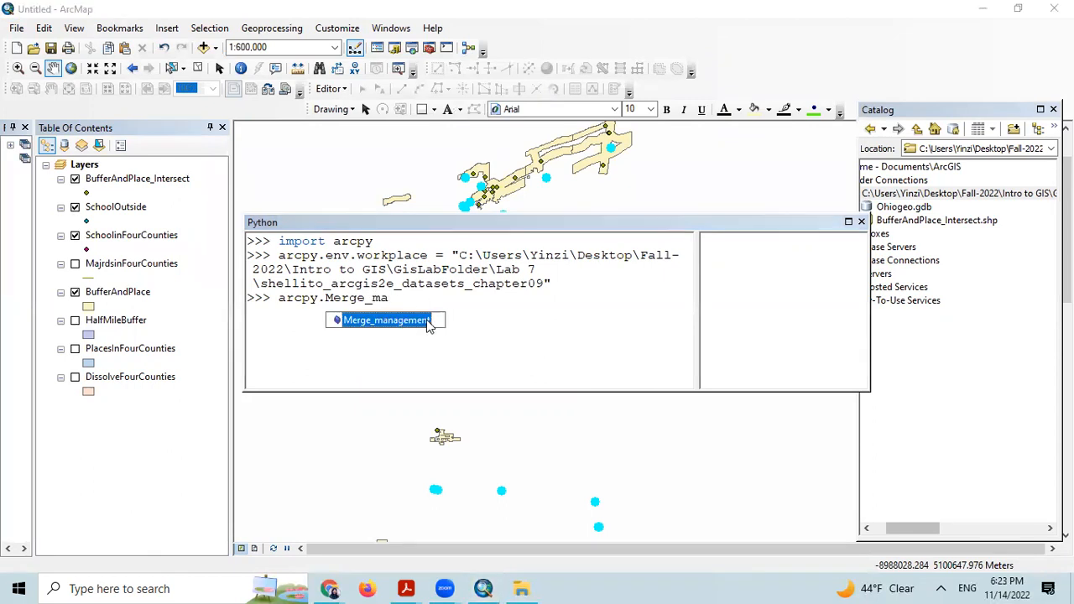
double_click(428, 322)
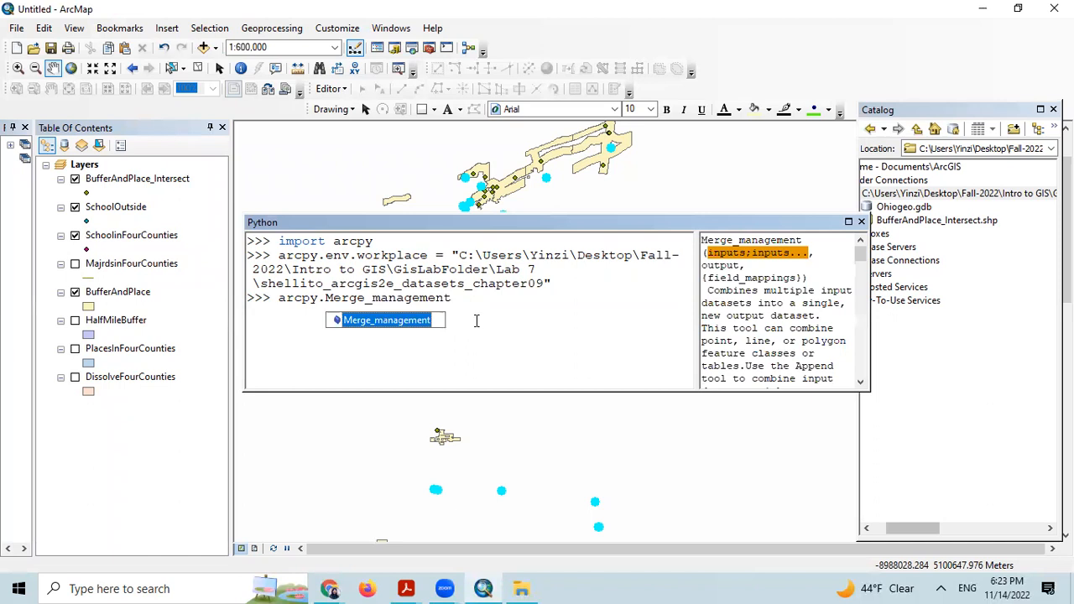
Enter the Merge input list as (["Ohiogoe.gdb/Ohioincplaces", "Ohiogeo.gdb/Ohiononincplaces"] followed by a comma for the next argument.
text((["Ohiogoe)
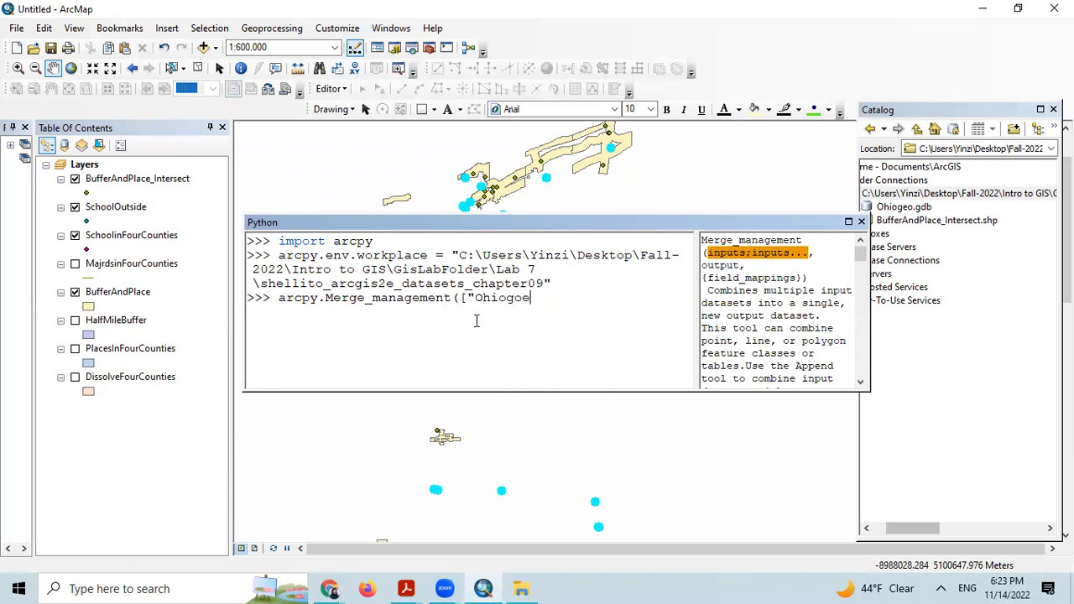
text(.gdb/Ohii)
key(BackSpace)
text(oincplaces",)
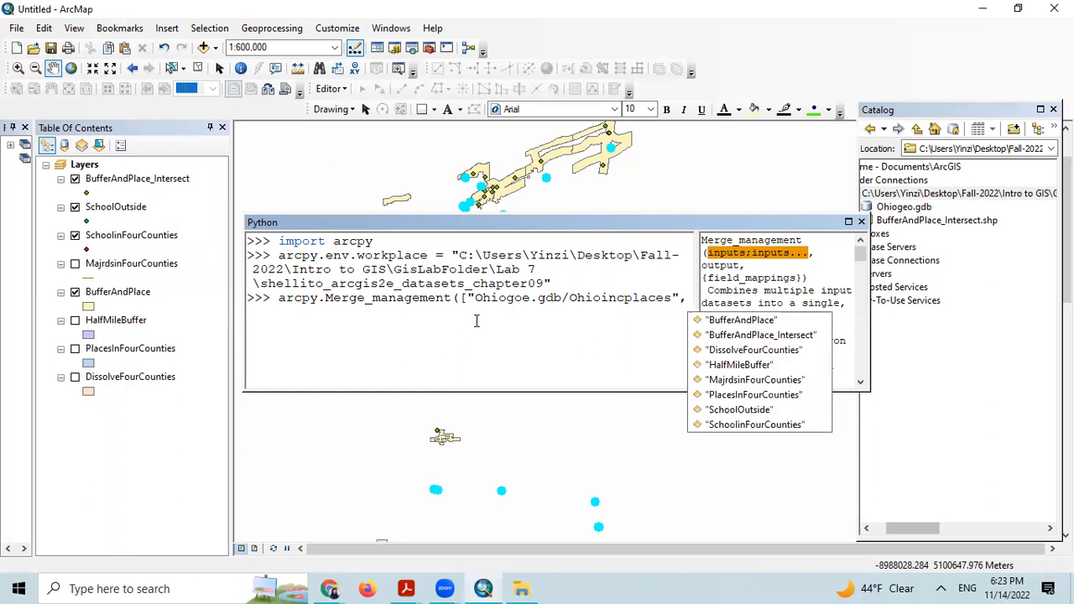
text( ")
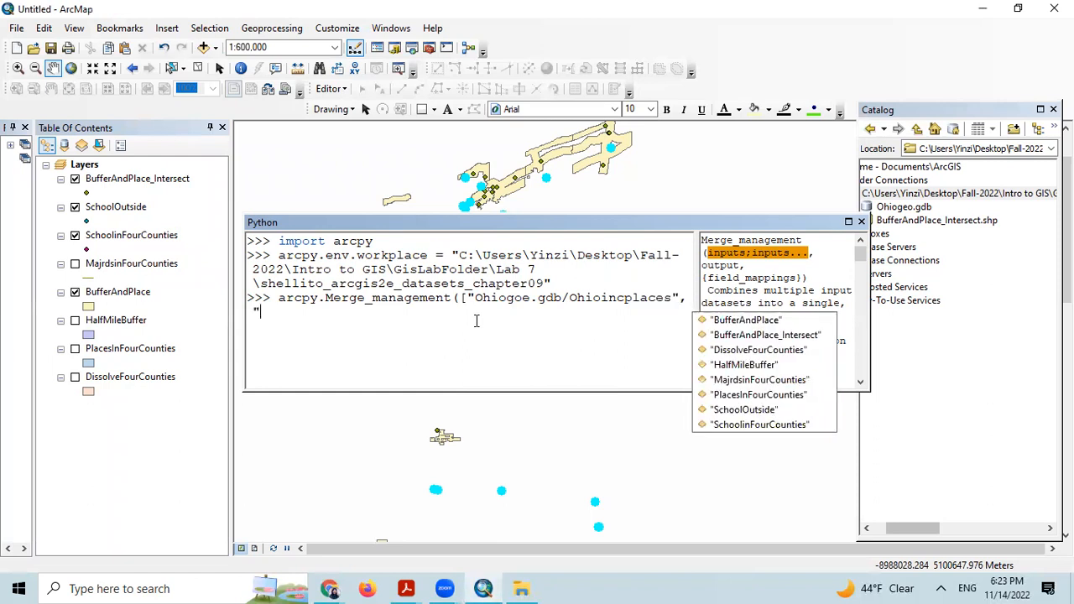
text(Ohio)
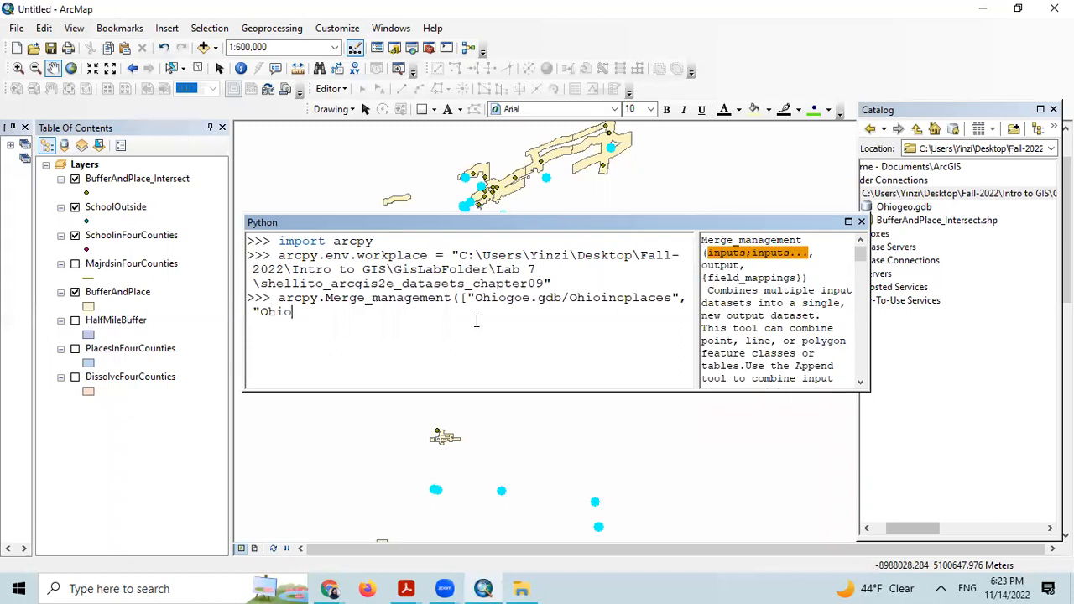
text(geo.gdb/Ohioa)
key(BackSpace)
text(nonincp)
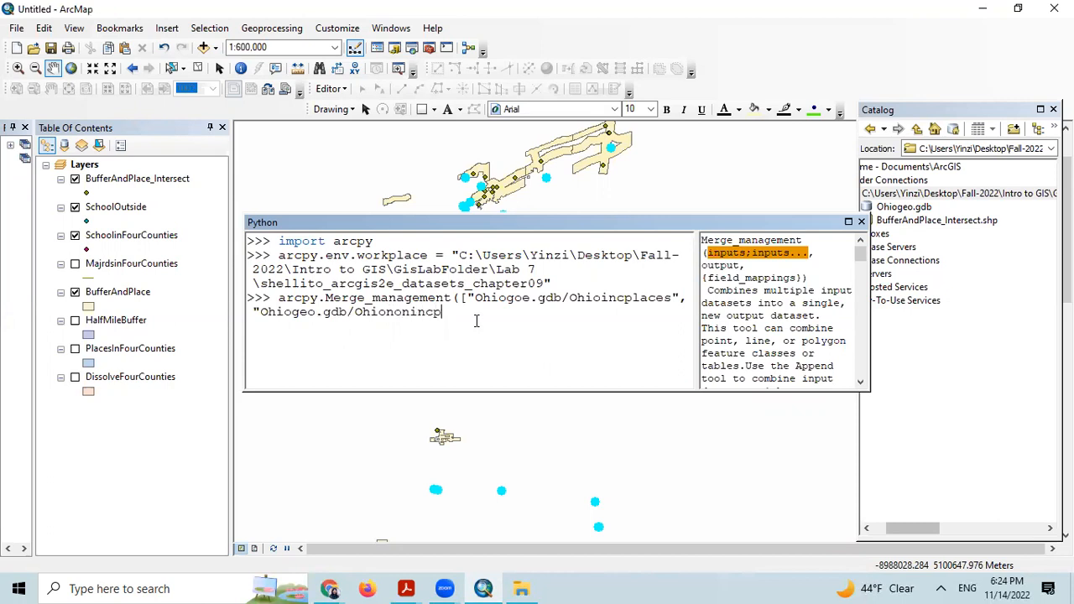
text(laces"], )
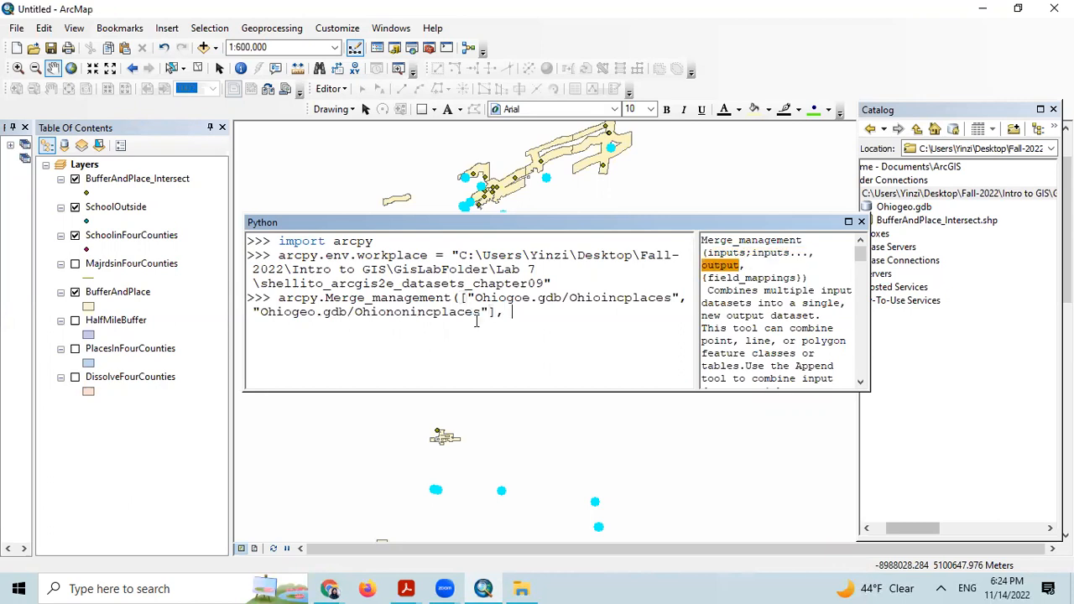
Add the output "Ohiogeo.gdb/Ohioallplaces", close the Merge_management call and try to run it.
text("Ch)
key(BackSpace)
key(BackSpace)
text(Ohiogo)
key(BackSpace)
text(eo.dbd)
key(BackSpace)
key(BackSpace)
key(BackSpace)
text(gdb/Oh)
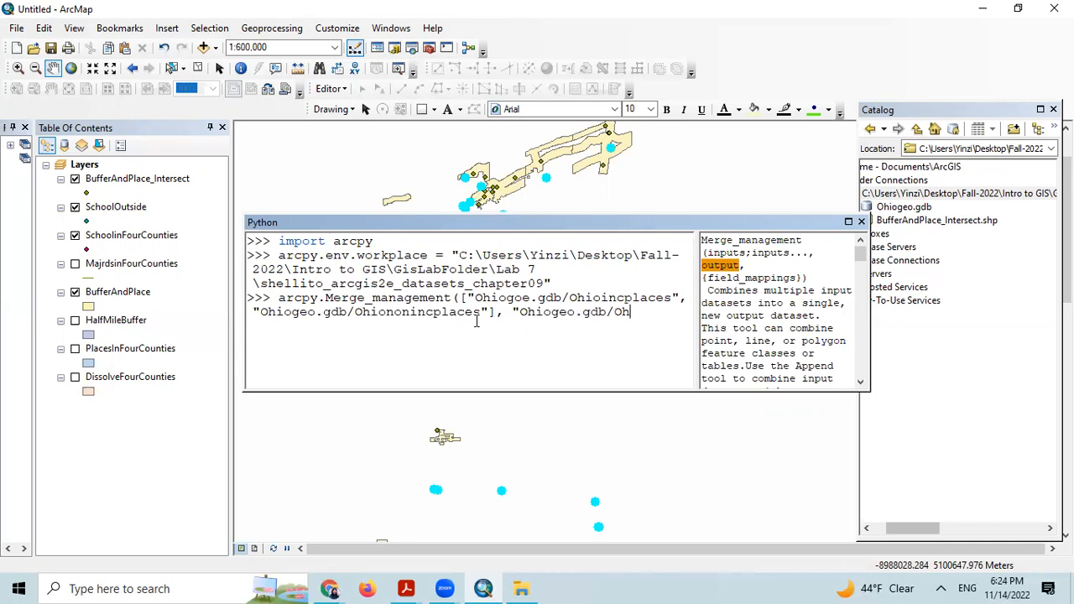
text(il)
text(oall)
text(places)
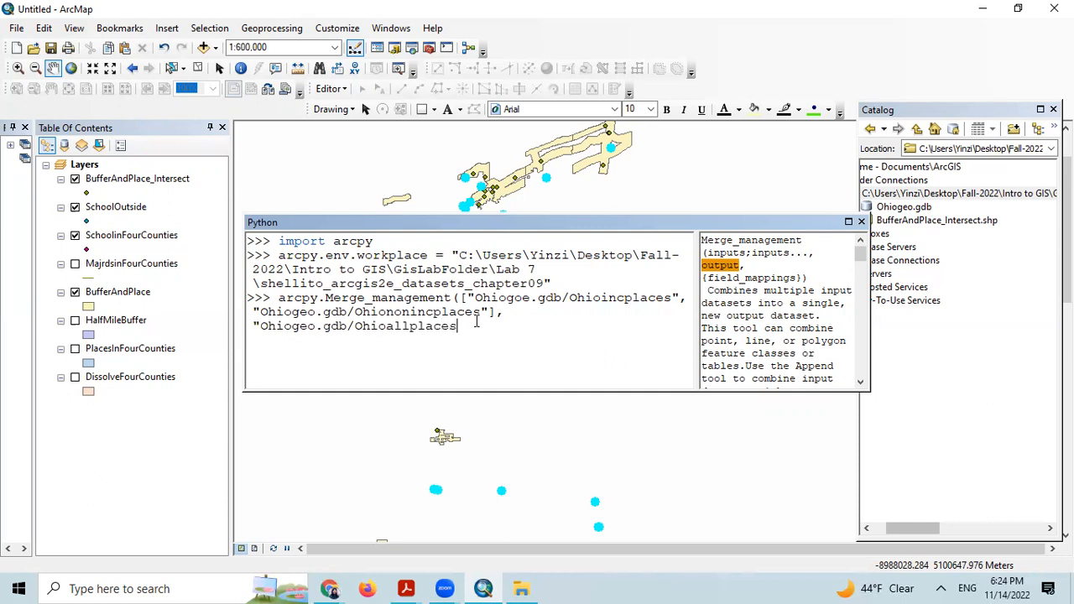
text("))
key(Return)
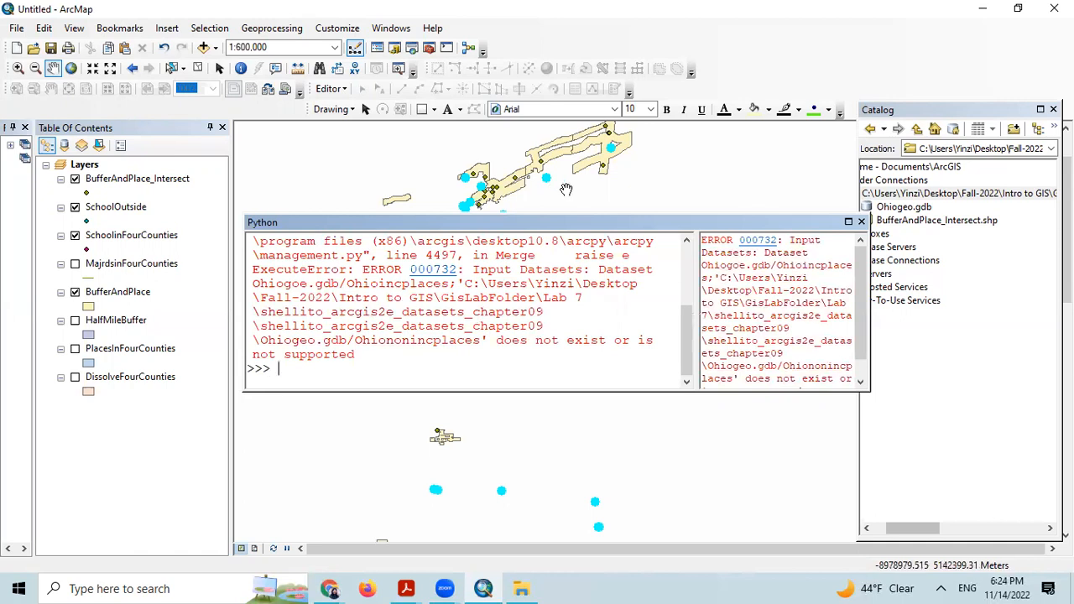
Examine the Merge error message and compare the dataset paths and workspace path in the statements above it.
drag(682, 367, 480, 363)
scroll(480, 363, down, 4)
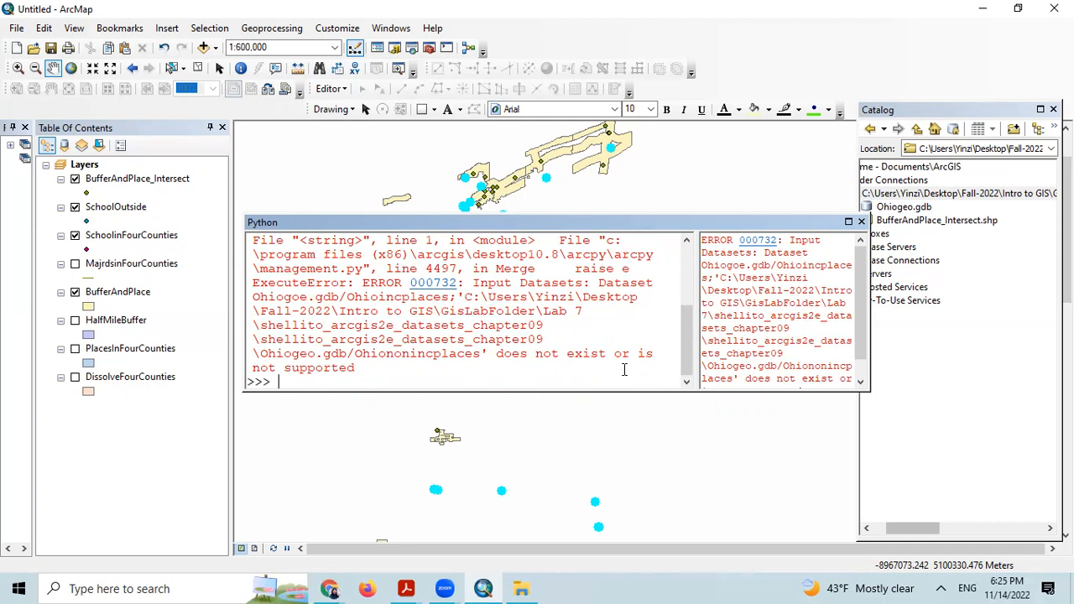
drag(684, 351, 675, 291)
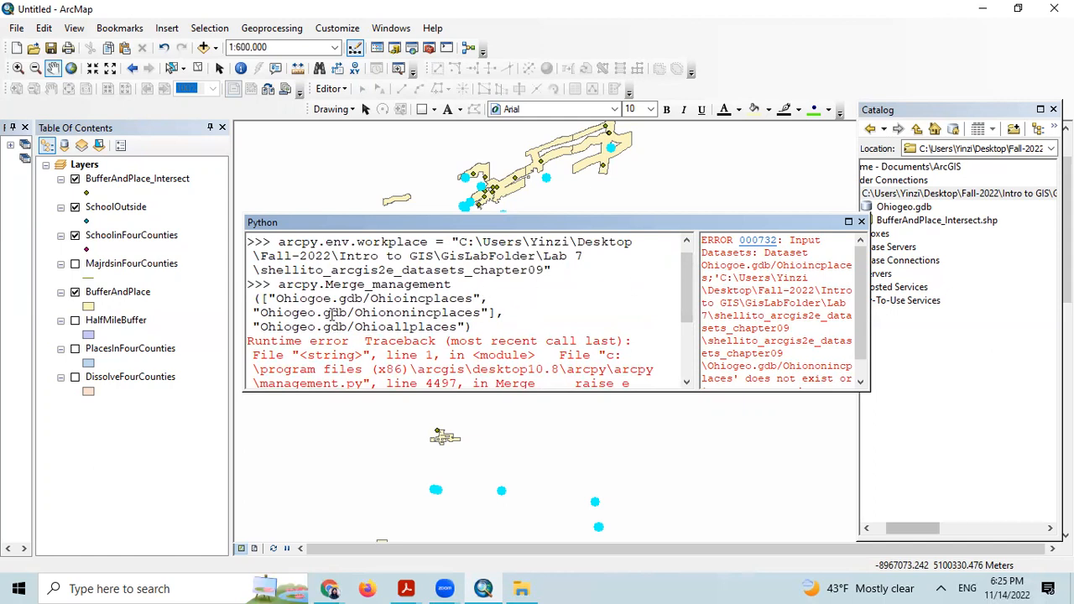
drag(354, 314, 379, 314)
drag(260, 326, 456, 327)
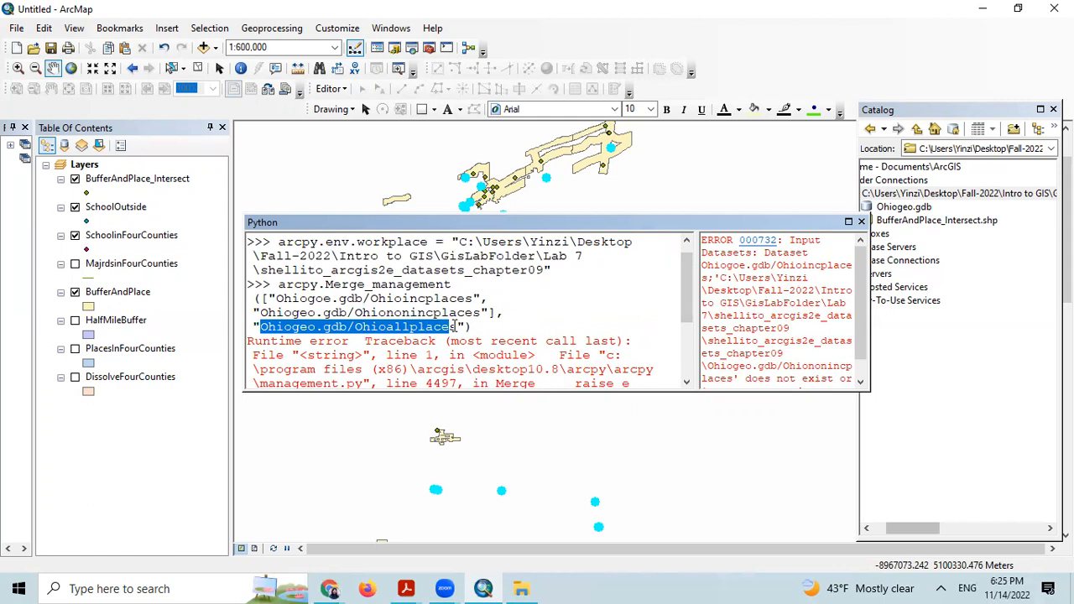
drag(261, 312, 476, 313)
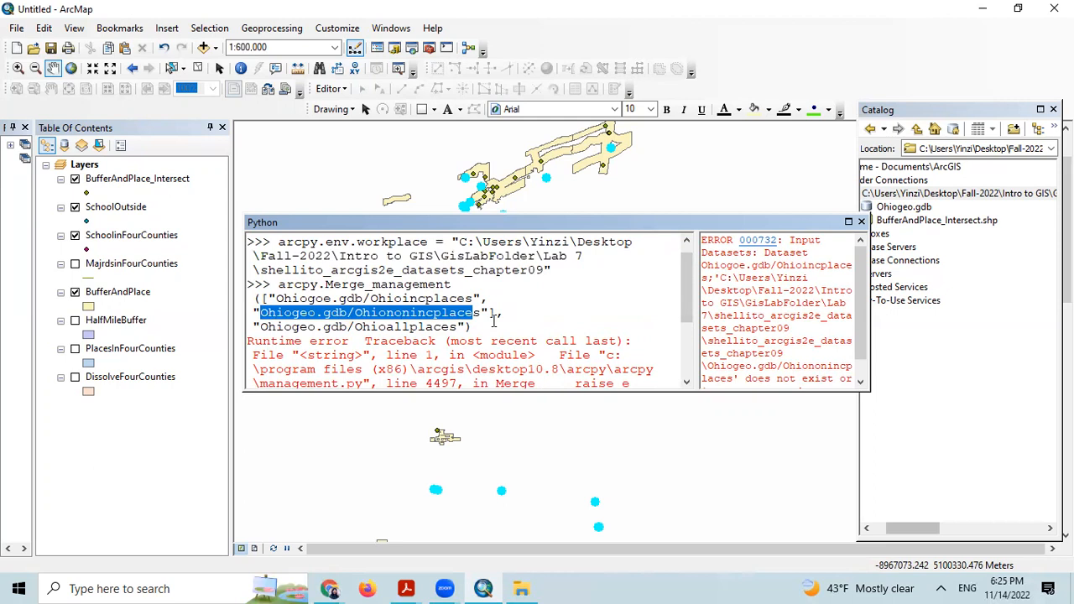
click(591, 313)
scroll(566, 320, up, 1)
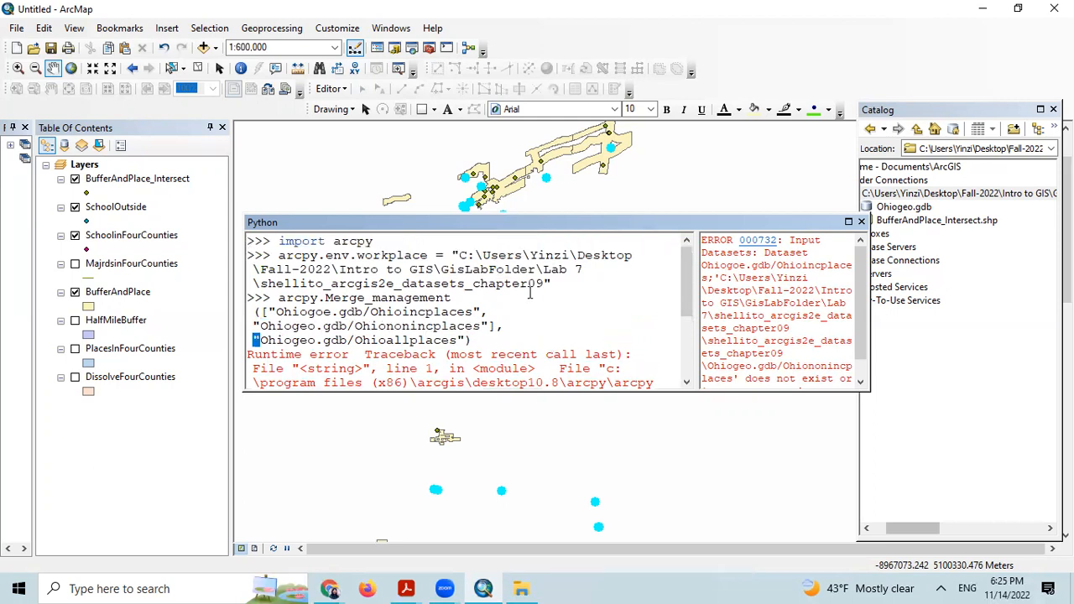